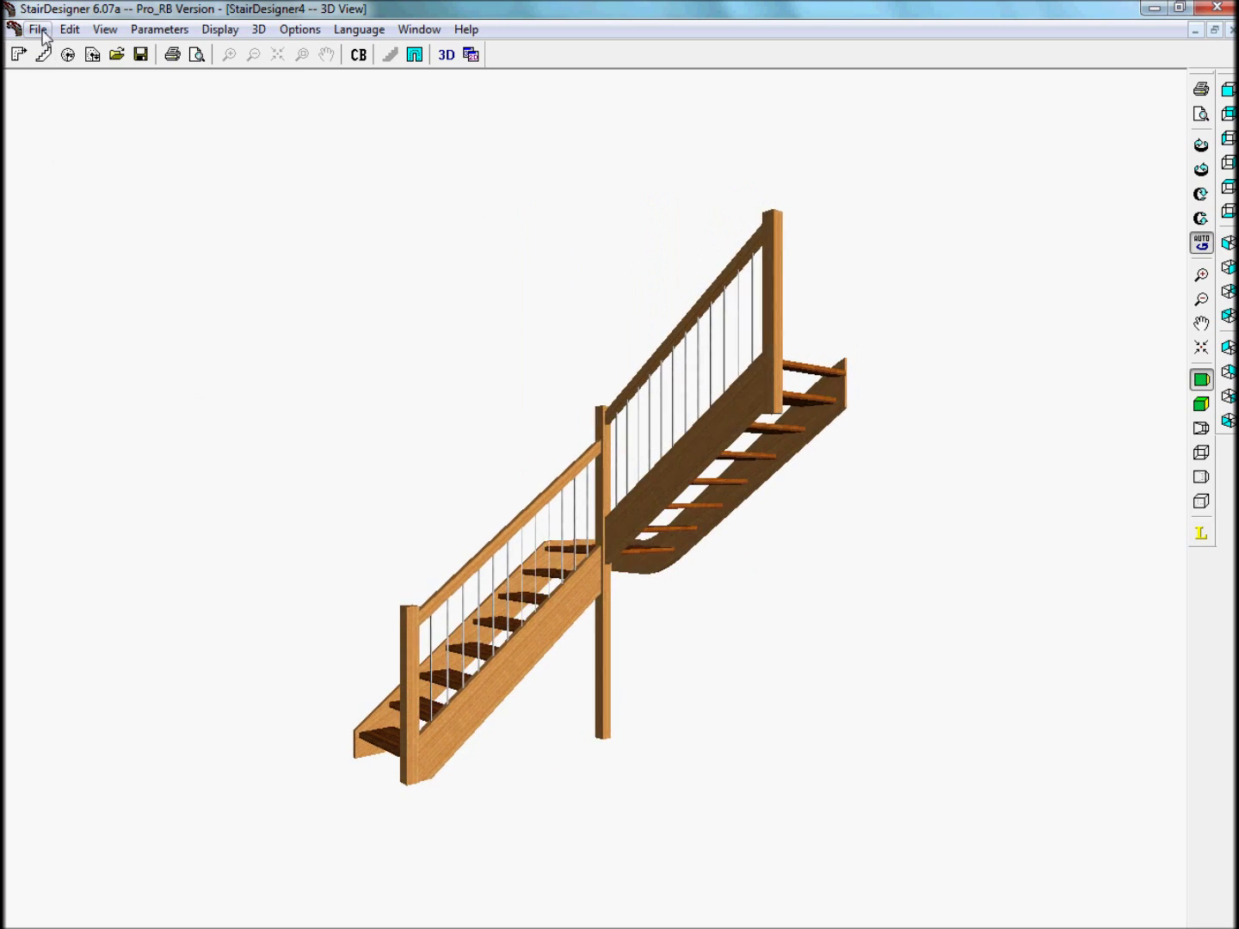
{"action": "left_click", "coordinate": [39, 30]}
{"action": "mouse_move", "coordinate": [67, 170]}
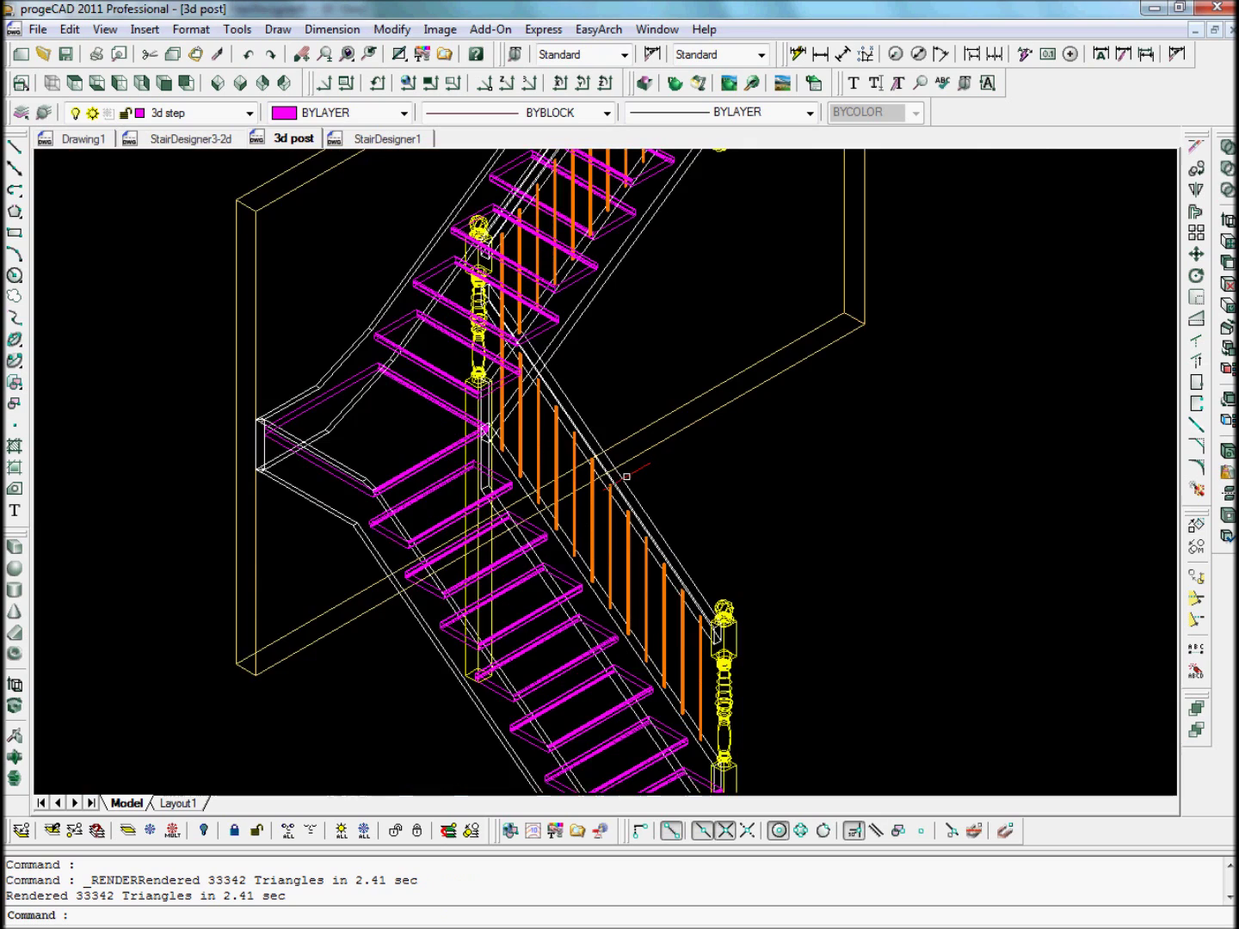
Switch to the StairDesigner1 drawing and display the plain staircase model shaded
{"action": "scroll", "coordinate": [626, 476], "scroll_direction": "down", "scroll_amount": 2}
{"action": "middle_click_drag", "start_coordinate": [635, 469], "coordinate": [685, 510], "text": "shift"}
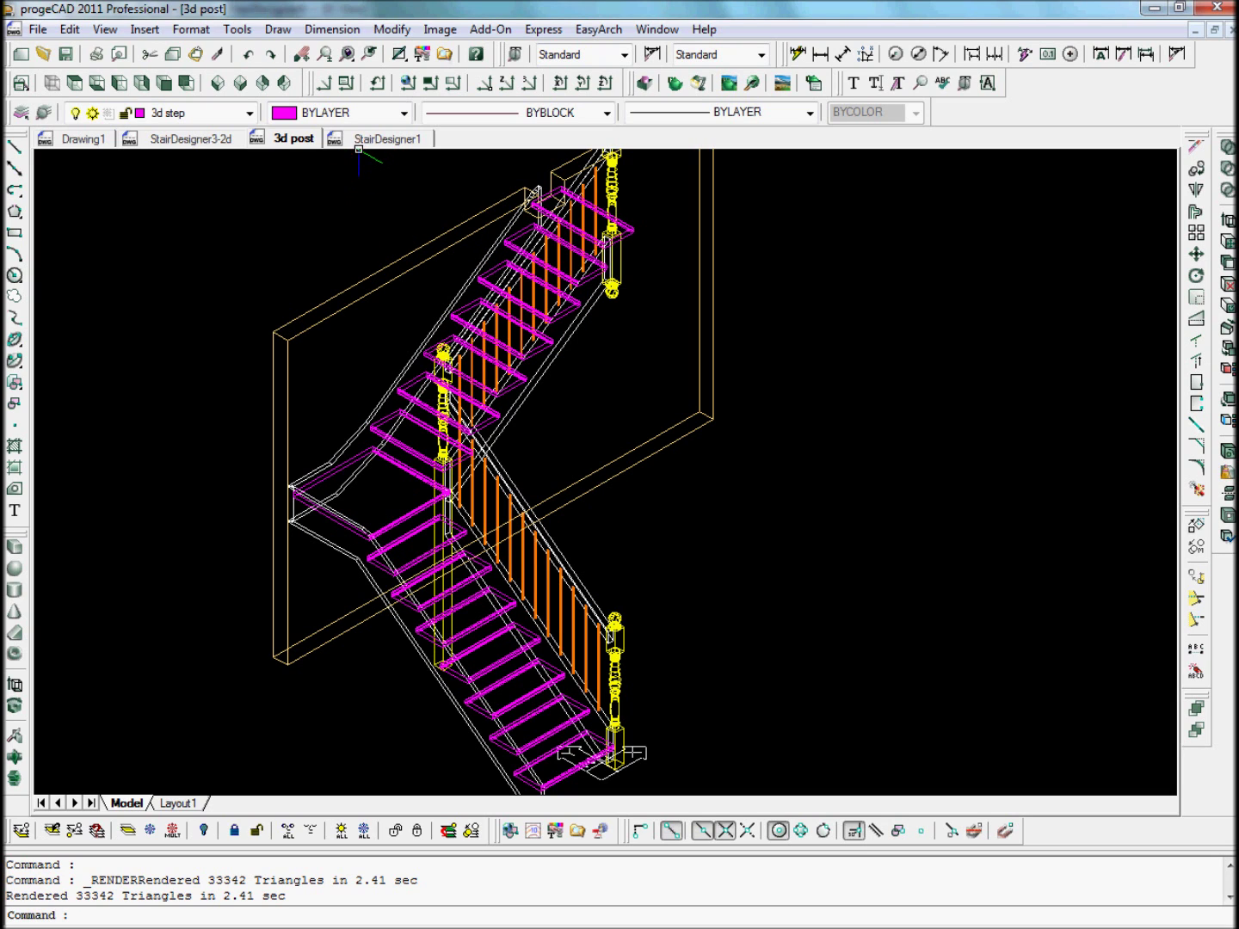
{"action": "left_click", "coordinate": [347, 143]}
{"action": "scroll", "coordinate": [611, 511], "scroll_direction": "down", "scroll_amount": 3}
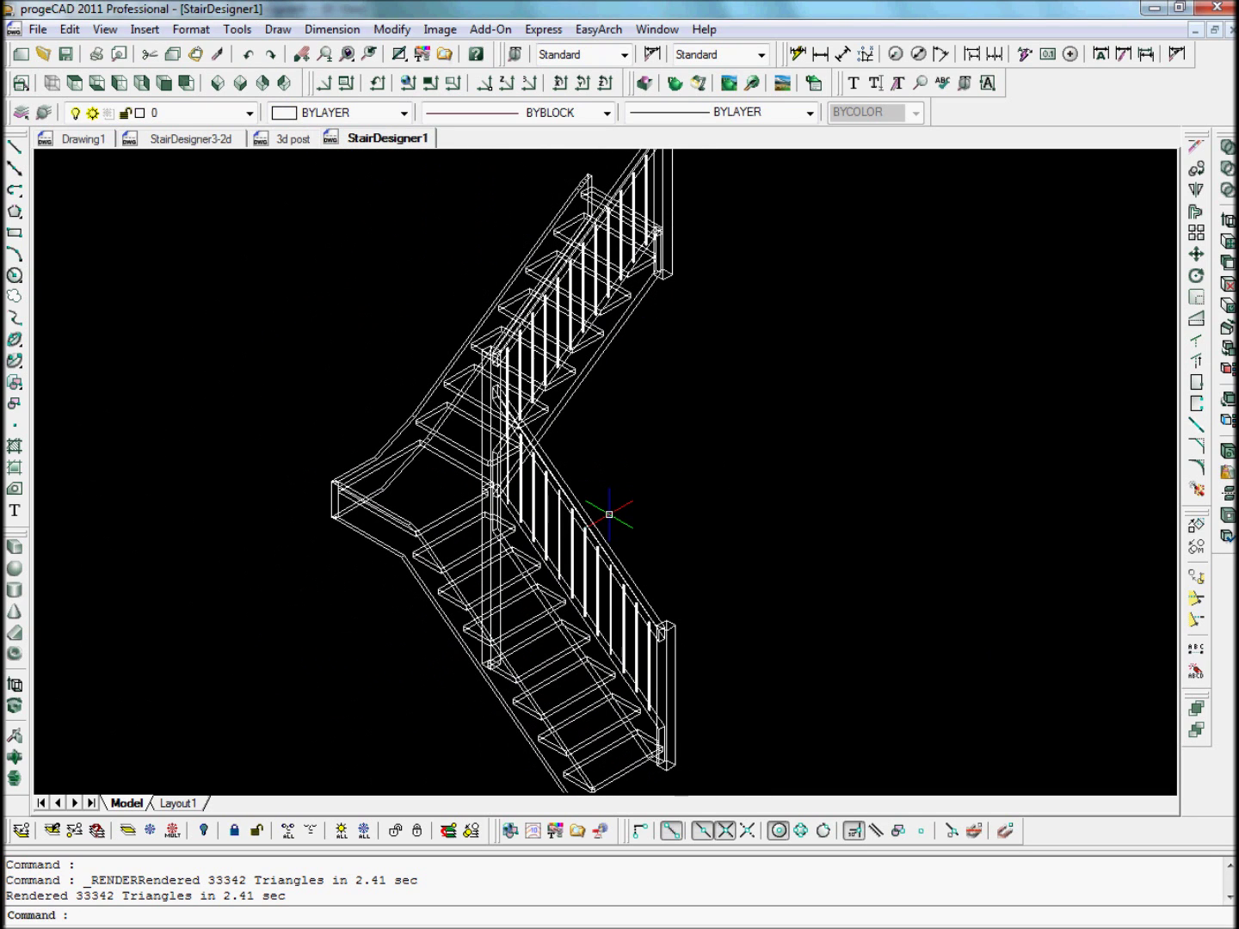
{"action": "left_click", "coordinate": [105, 29]}
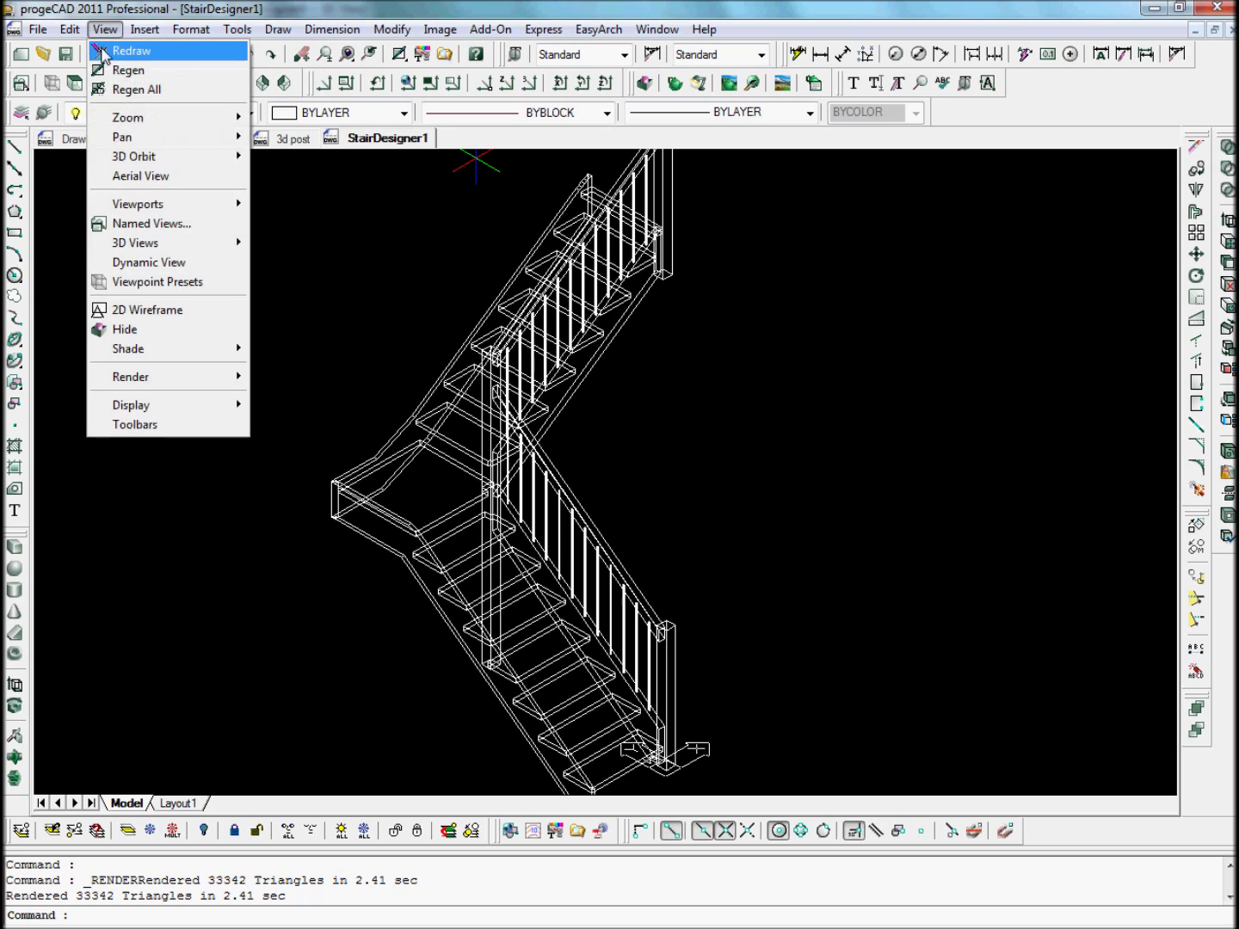
{"action": "mouse_move", "coordinate": [119, 360]}
{"action": "left_click", "coordinate": [277, 351]}
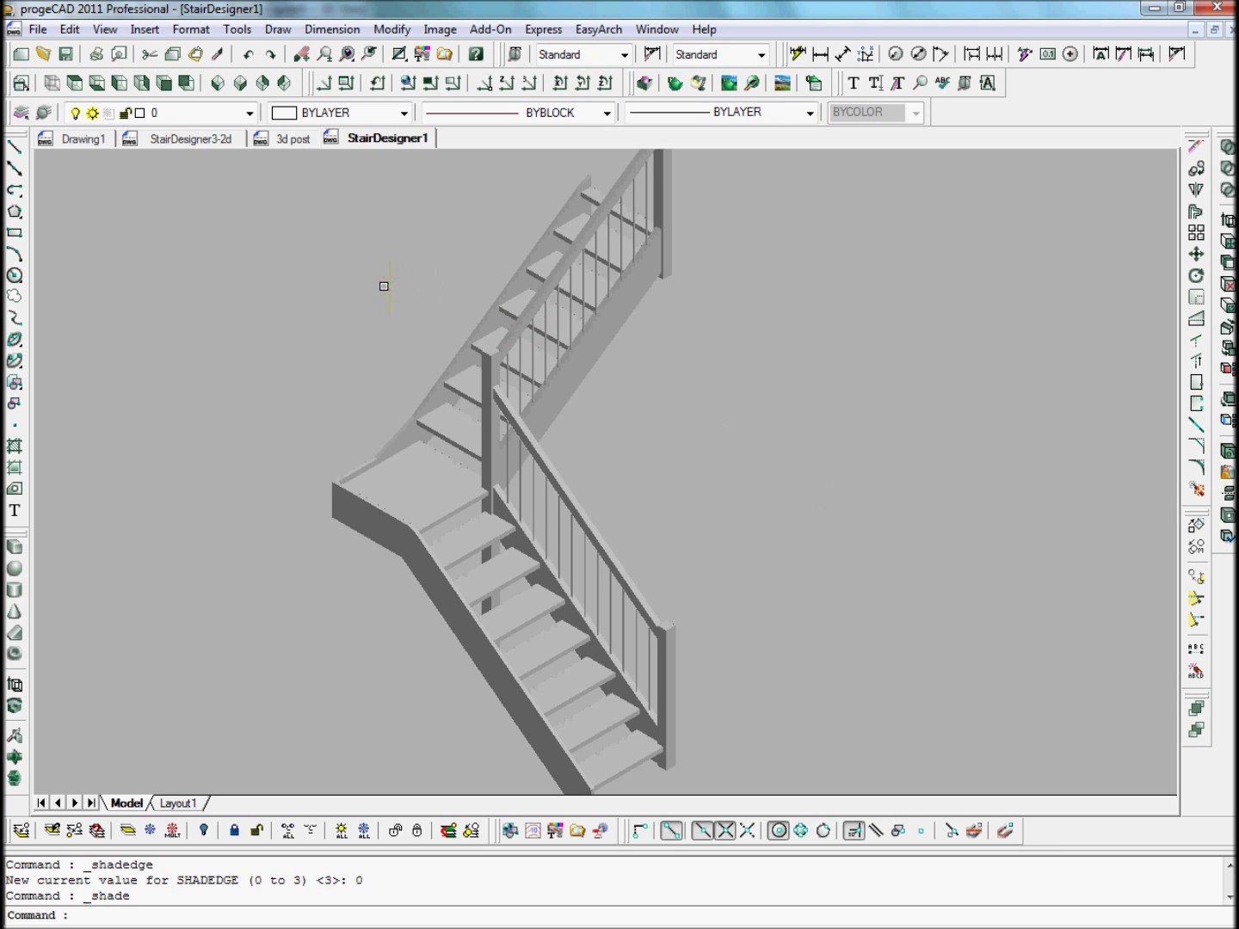
Switch to the 3d post drawing and render the staircase, both overall and close up at the middle turned newel post
{"action": "left_click", "coordinate": [277, 142]}
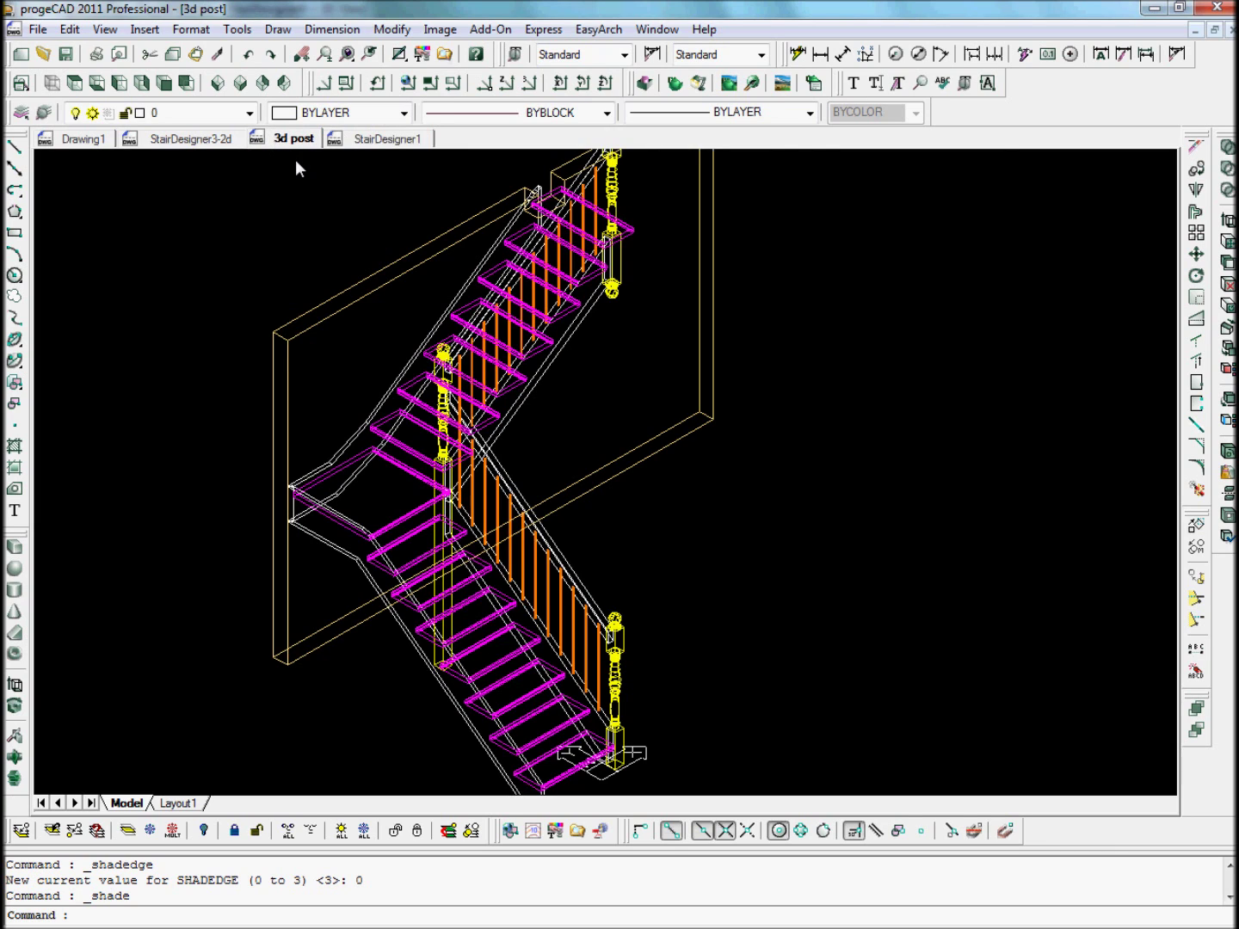
{"action": "left_click", "coordinate": [674, 86]}
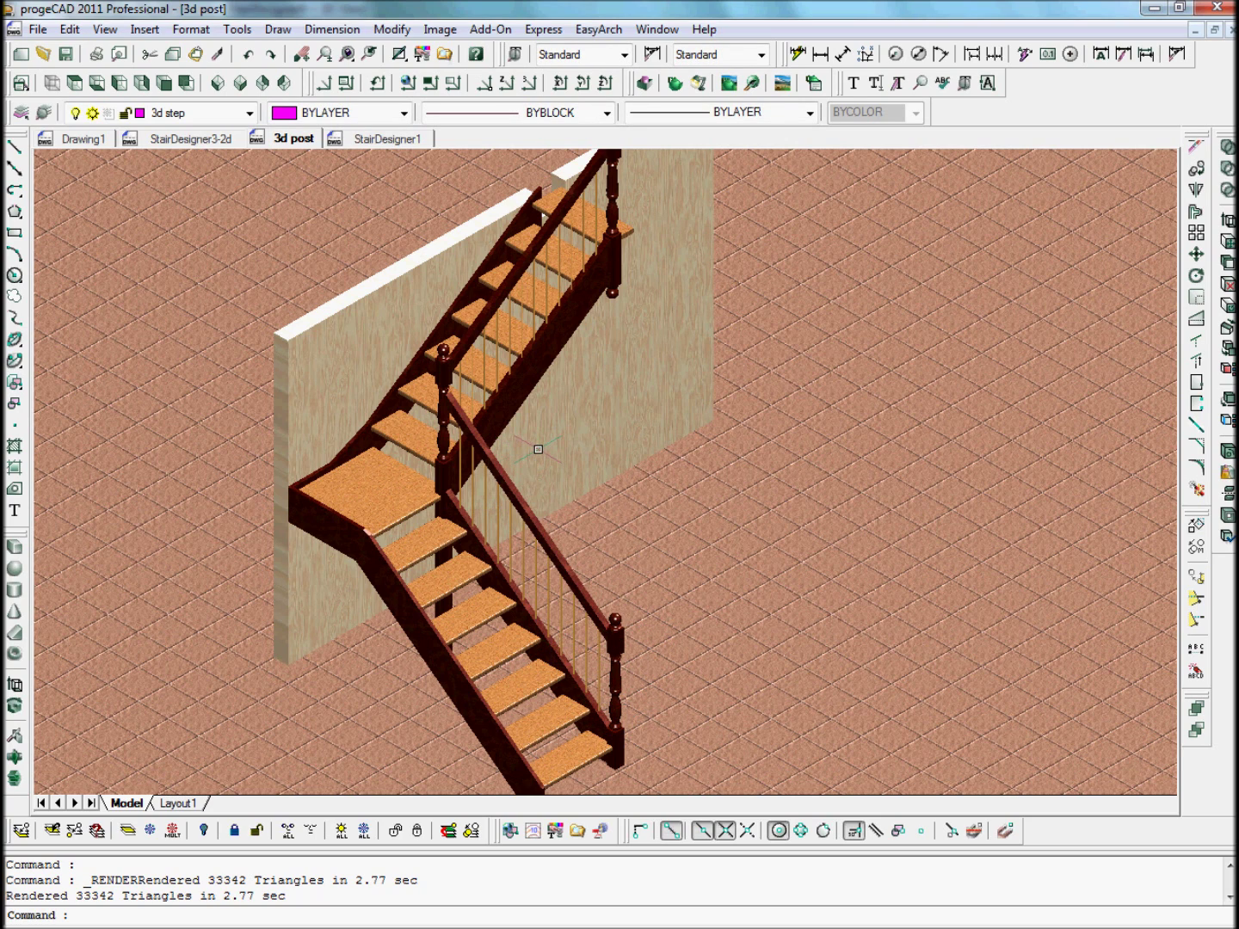
{"action": "scroll", "coordinate": [459, 395], "scroll_direction": "up", "scroll_amount": 6}
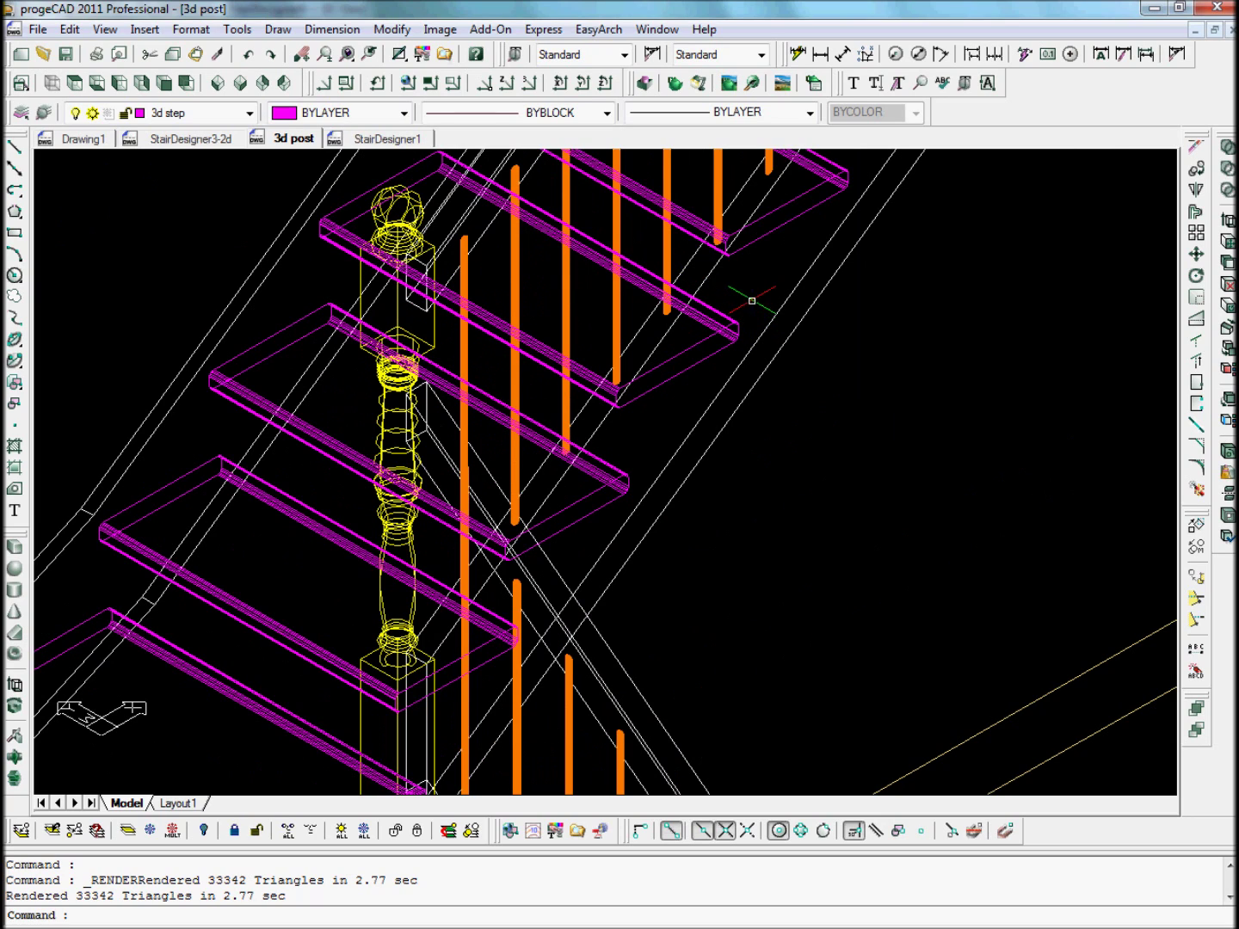
{"action": "left_click", "coordinate": [677, 86]}
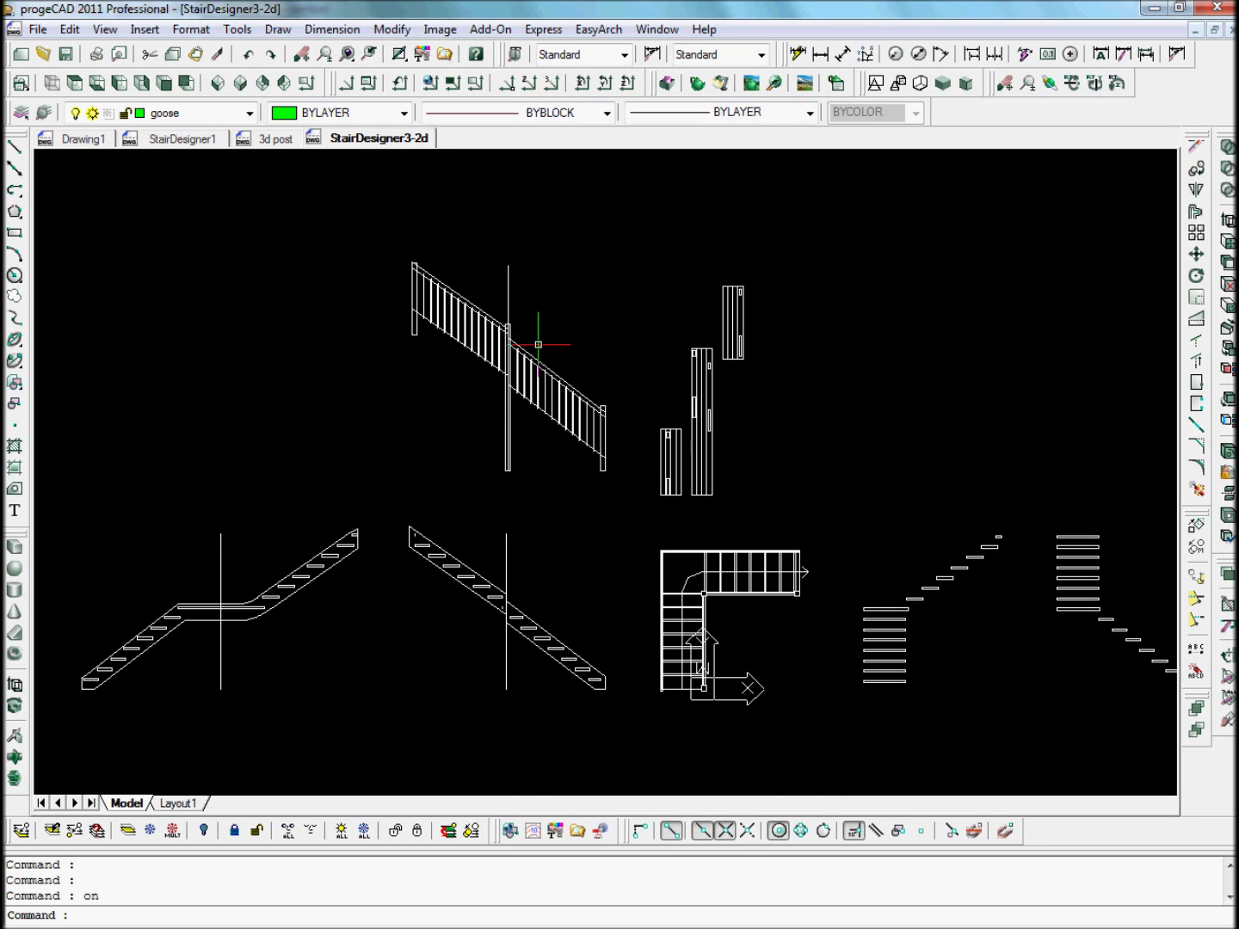
Create a new layer named 3D rail in the StairDesigner3-2d drawing
{"action": "scroll", "coordinate": [538, 344], "scroll_direction": "up", "scroll_amount": 4}
{"action": "middle_click_drag", "start_coordinate": [536, 343], "coordinate": [559, 413]}
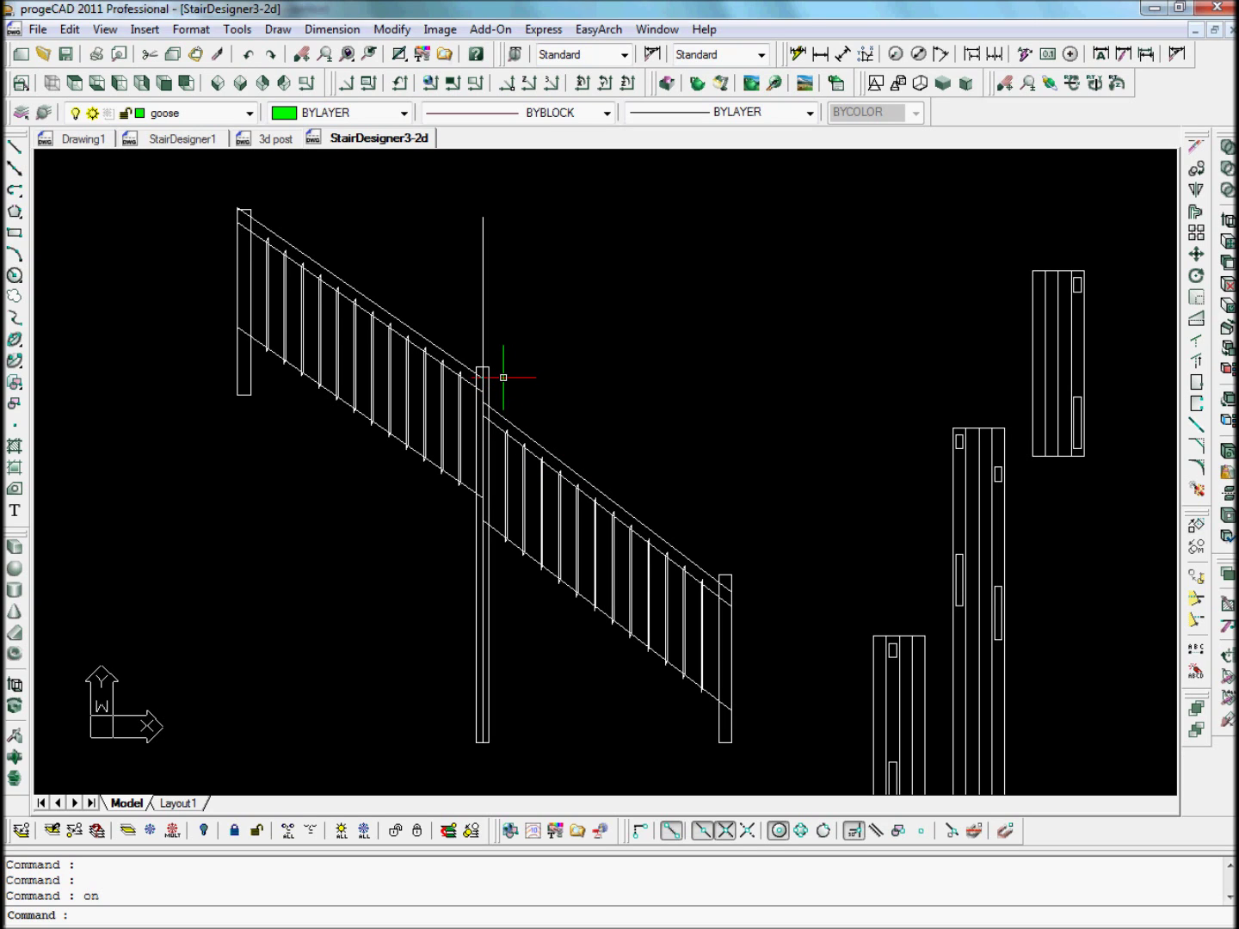
{"action": "scroll", "coordinate": [476, 376], "scroll_direction": "up", "scroll_amount": 3}
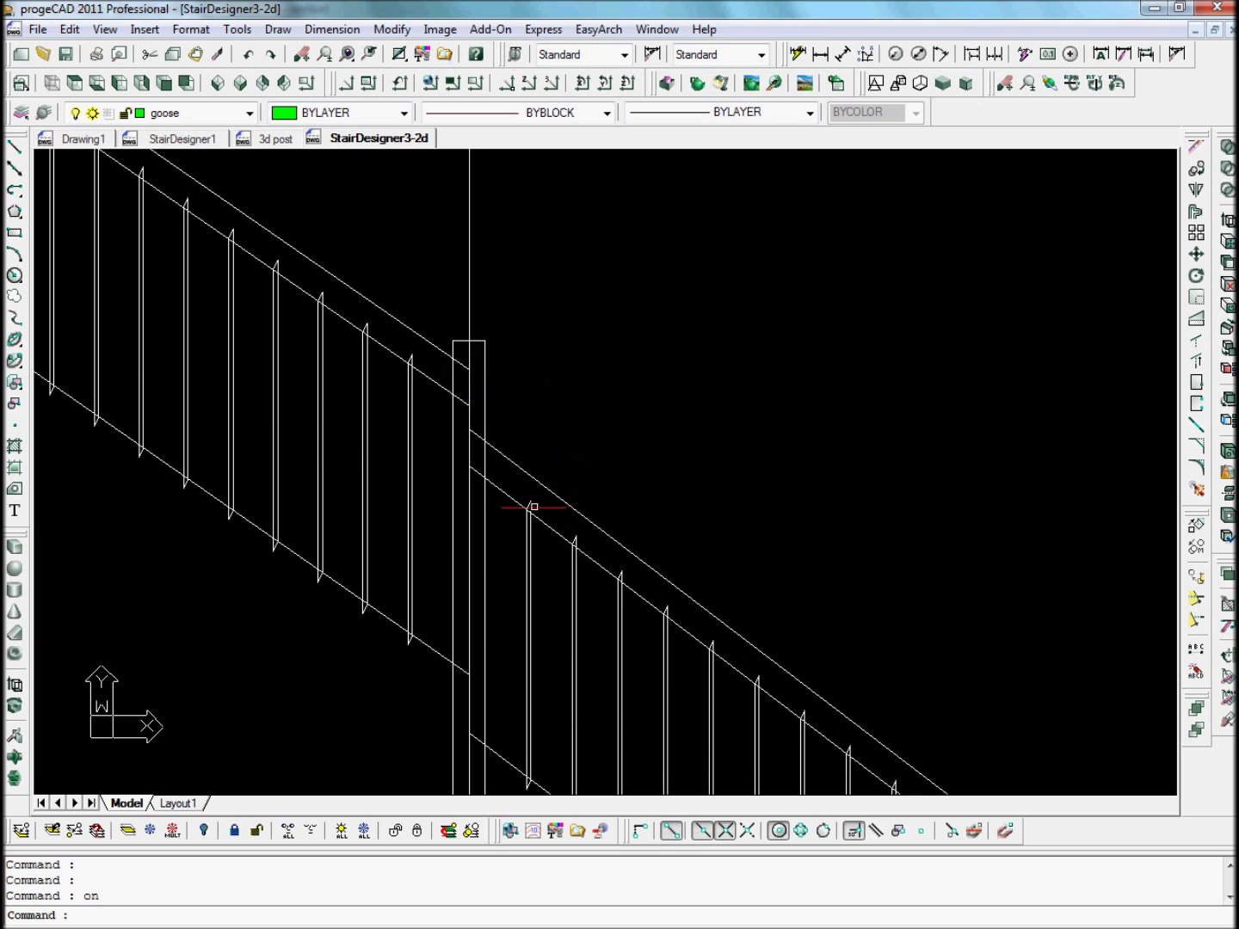
{"action": "scroll", "coordinate": [506, 469], "scroll_direction": "down", "scroll_amount": 3}
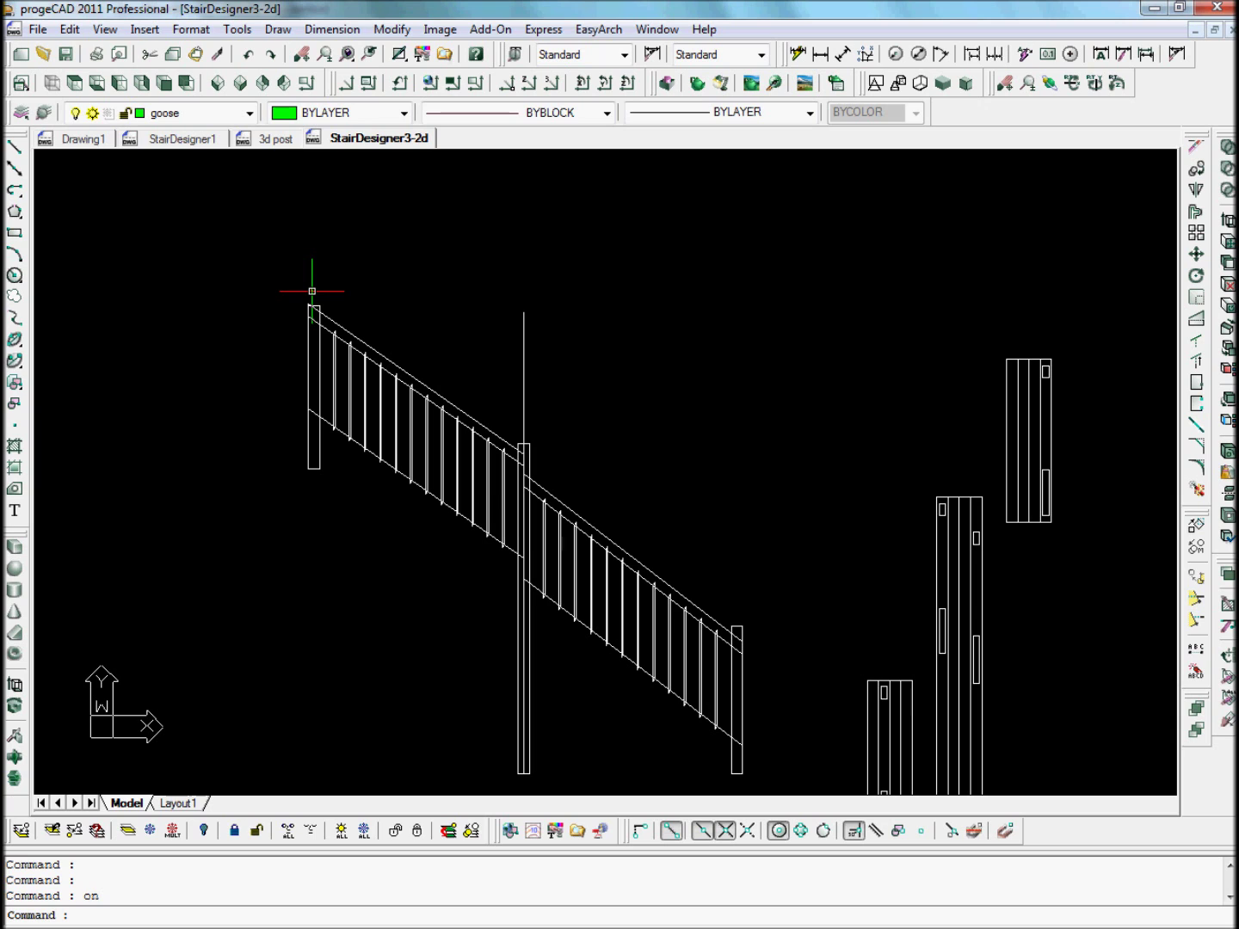
{"action": "left_click", "coordinate": [43, 113]}
{"action": "left_click", "coordinate": [43, 114]}
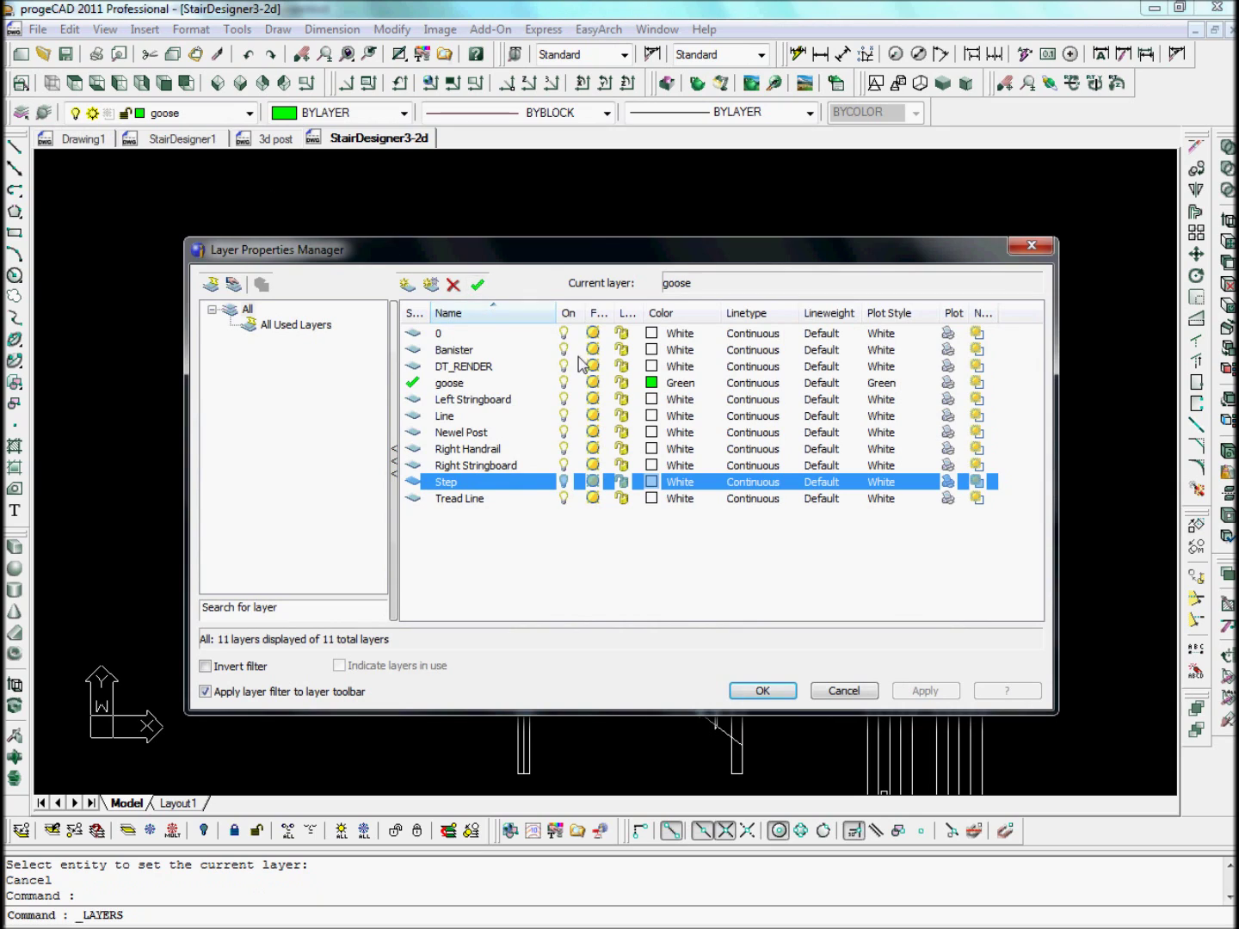
{"action": "left_click", "coordinate": [407, 284]}
{"action": "type", "text": "3D rail"}
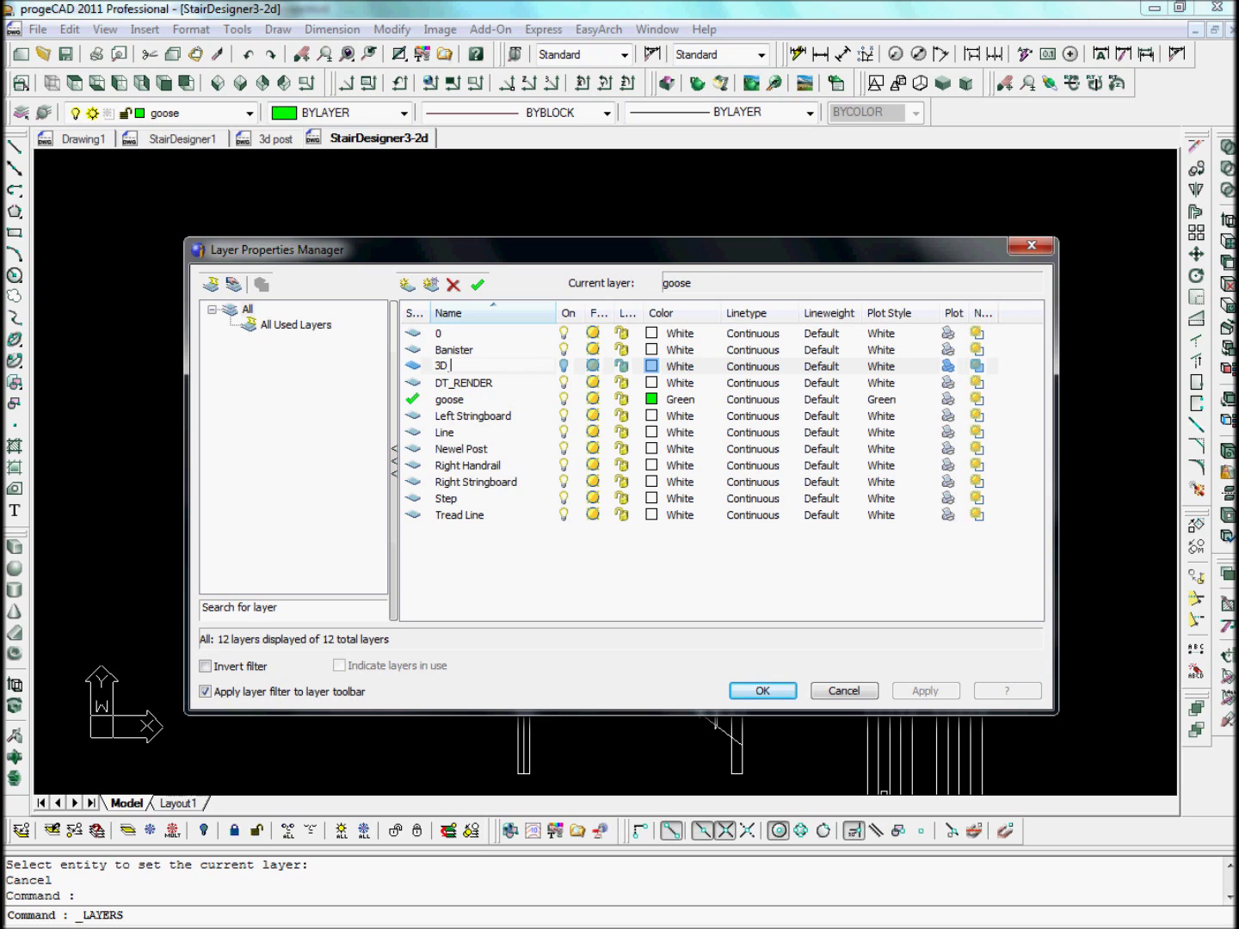
Set the 3D rail layer's colour to yellow and make it the current layer
{"action": "left_click", "coordinate": [654, 365]}
{"action": "left_click", "coordinate": [503, 337]}
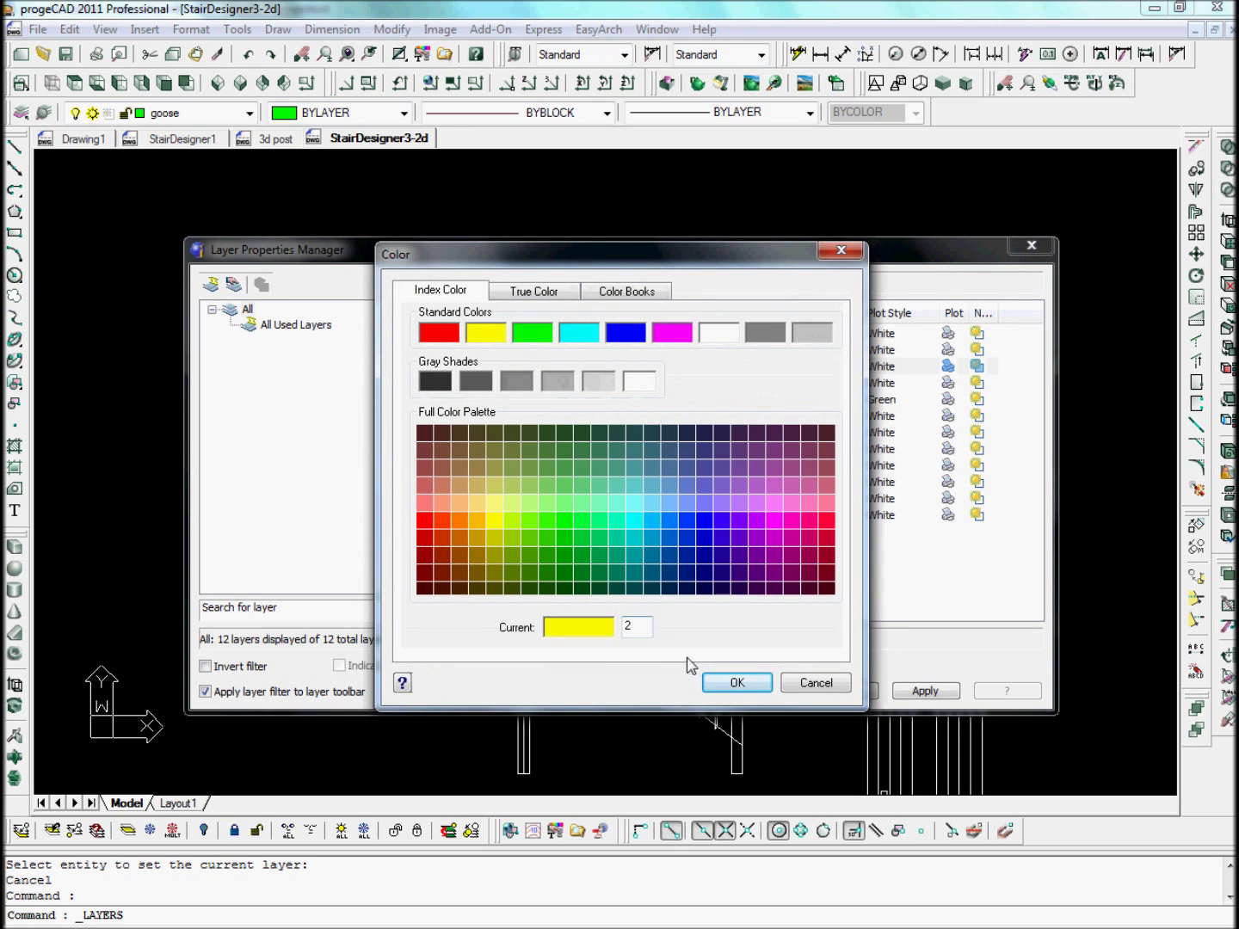
{"action": "left_click", "coordinate": [732, 681]}
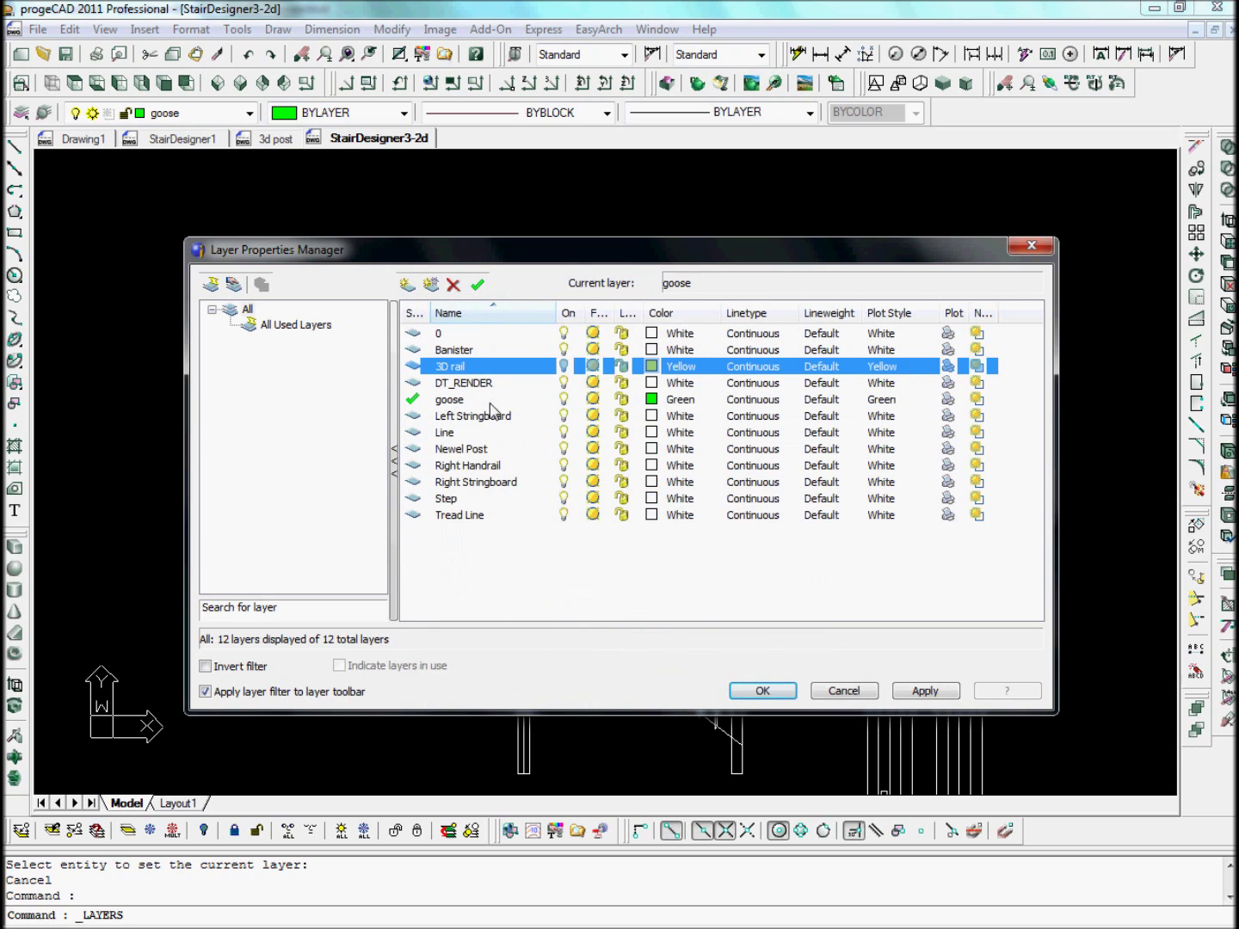
{"action": "double_click", "coordinate": [415, 367]}
{"action": "left_click", "coordinate": [755, 690]}
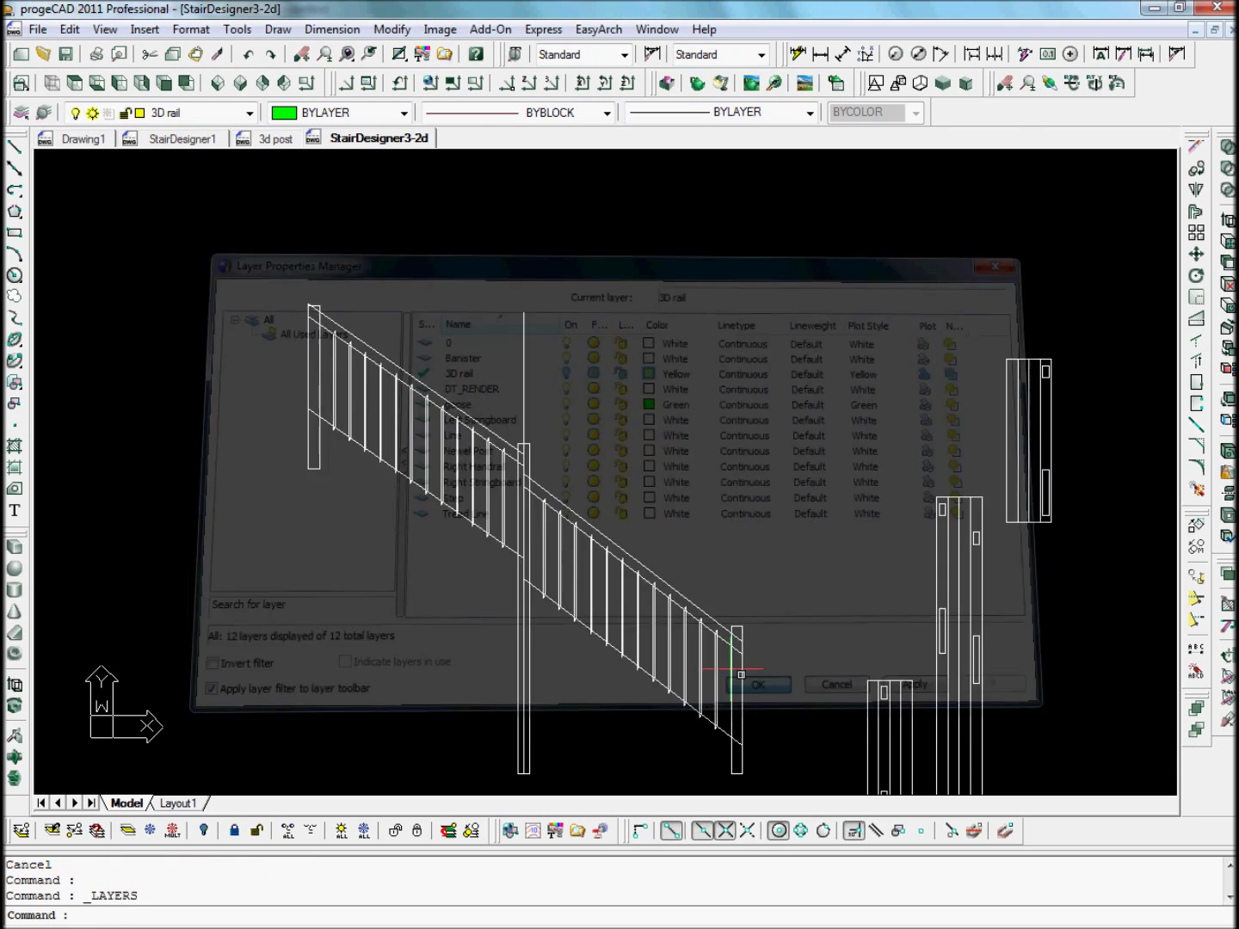
Draw a line over the upper handrail's top edge, from the top newel post to the handrail's end on the middle newel post
{"action": "scroll", "coordinate": [536, 445], "scroll_direction": "up", "scroll_amount": 2}
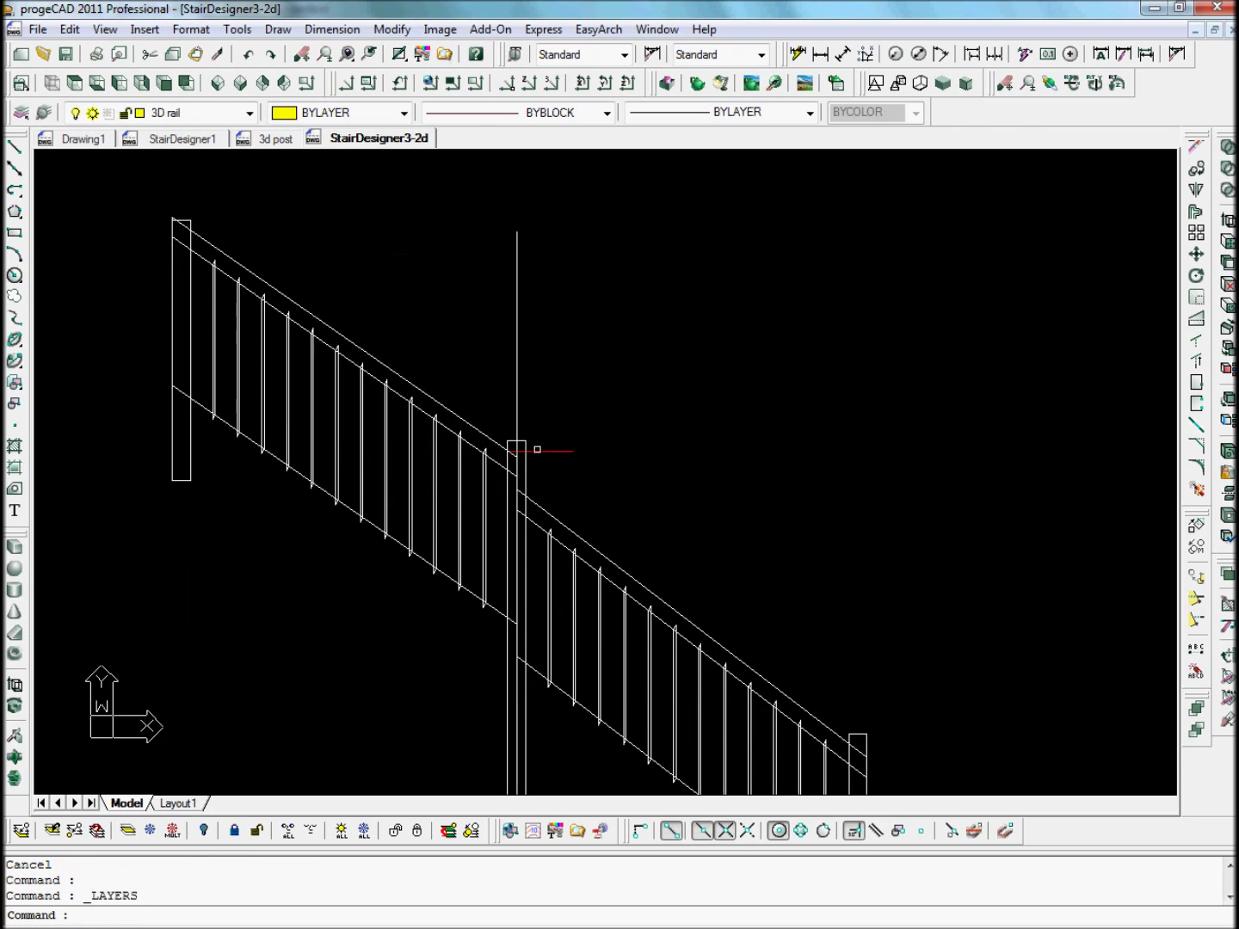
{"action": "mouse_move", "coordinate": [622, 487]}
{"action": "middle_mouse_down"}
{"action": "mouse_move", "coordinate": [570, 396]}
{"action": "mouse_move", "coordinate": [603, 467]}
{"action": "middle_mouse_up"}
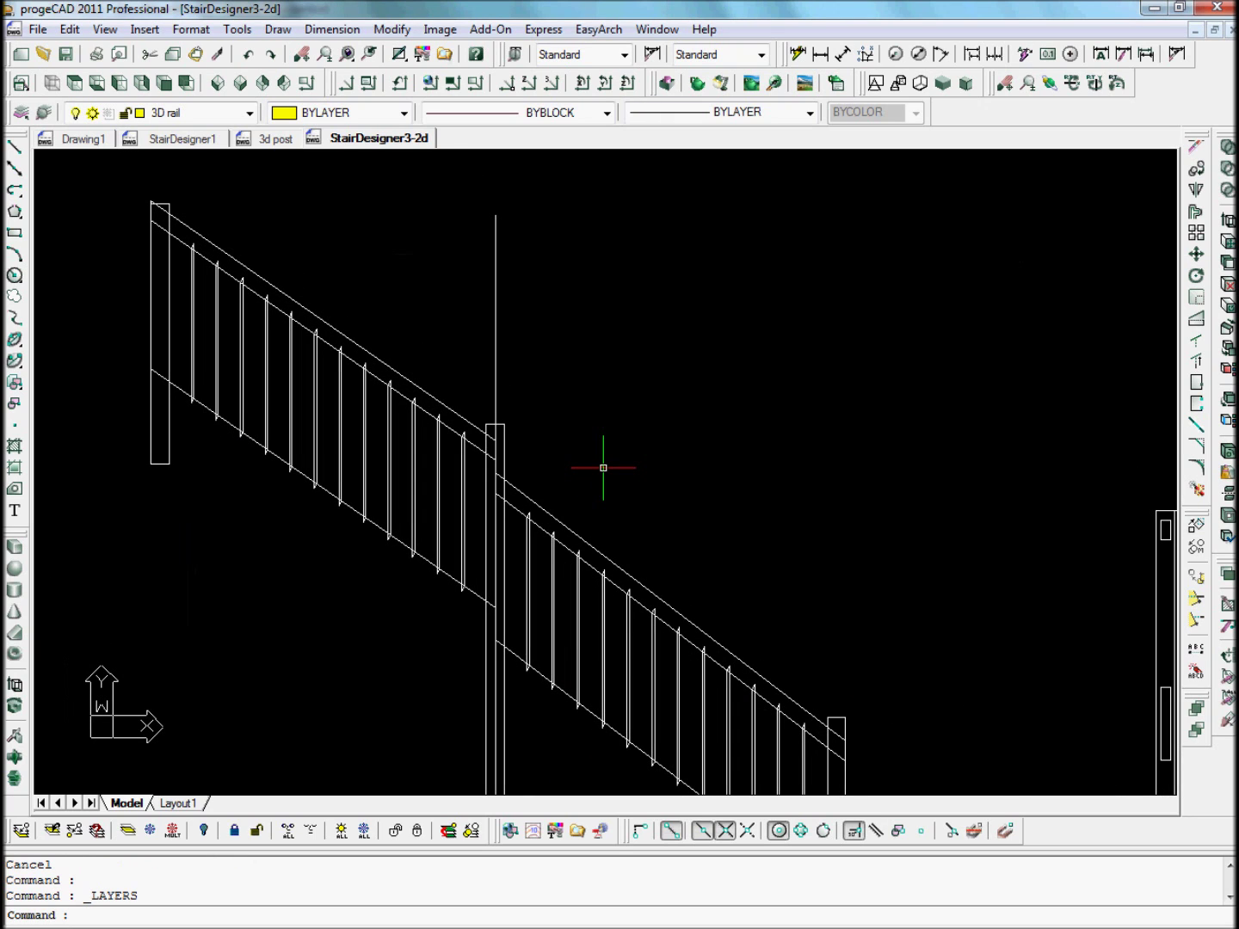
{"action": "mouse_move", "coordinate": [660, 567]}
{"action": "middle_mouse_down"}
{"action": "mouse_move", "coordinate": [636, 511]}
{"action": "mouse_move", "coordinate": [567, 492]}
{"action": "mouse_move", "coordinate": [492, 392]}
{"action": "mouse_move", "coordinate": [505, 392]}
{"action": "middle_mouse_up"}
{"action": "scroll", "coordinate": [535, 464], "scroll_direction": "up", "scroll_amount": 2}
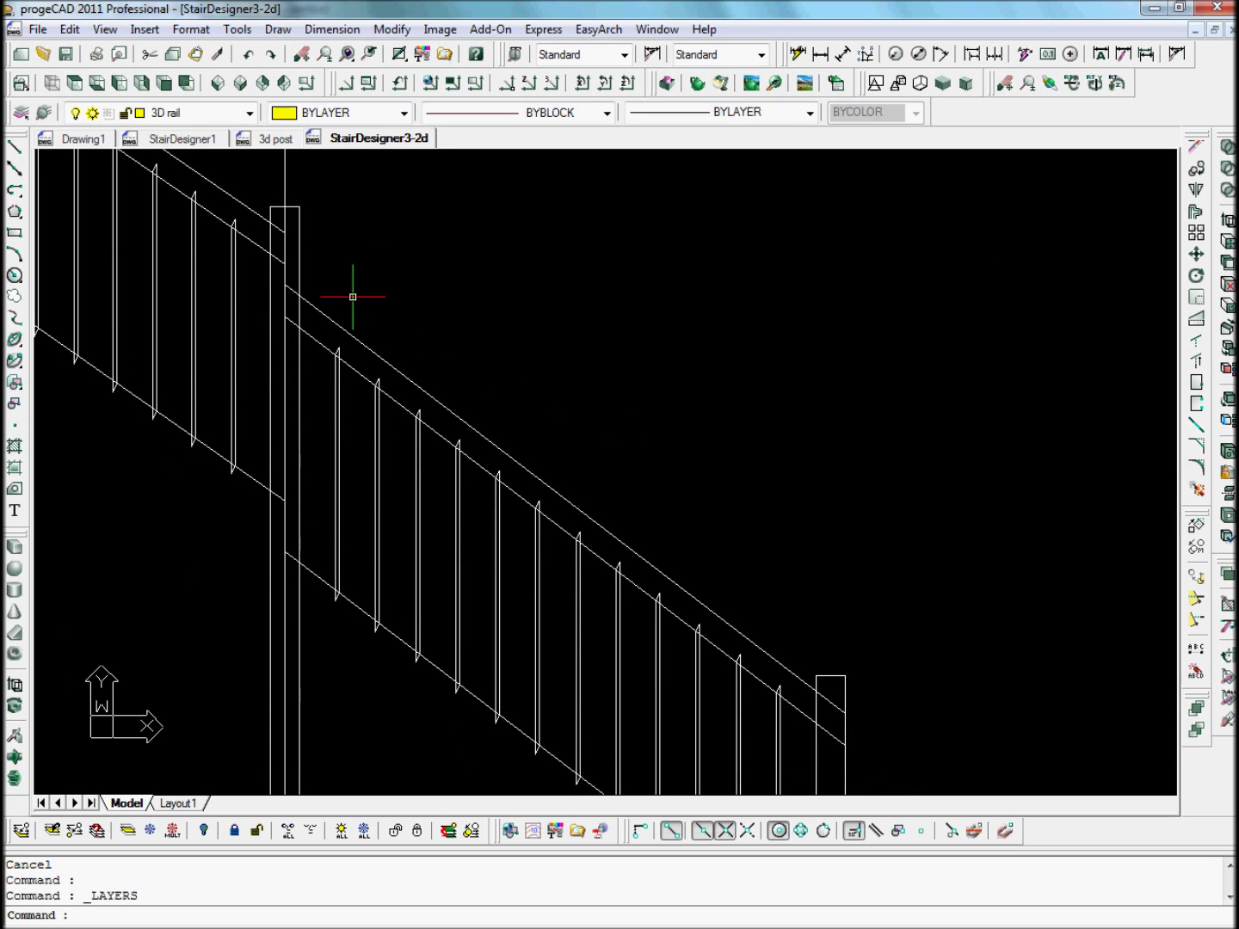
{"action": "scroll", "coordinate": [353, 297], "scroll_direction": "down", "scroll_amount": 3}
{"action": "middle_click_drag", "start_coordinate": [354, 313], "coordinate": [341, 366]}
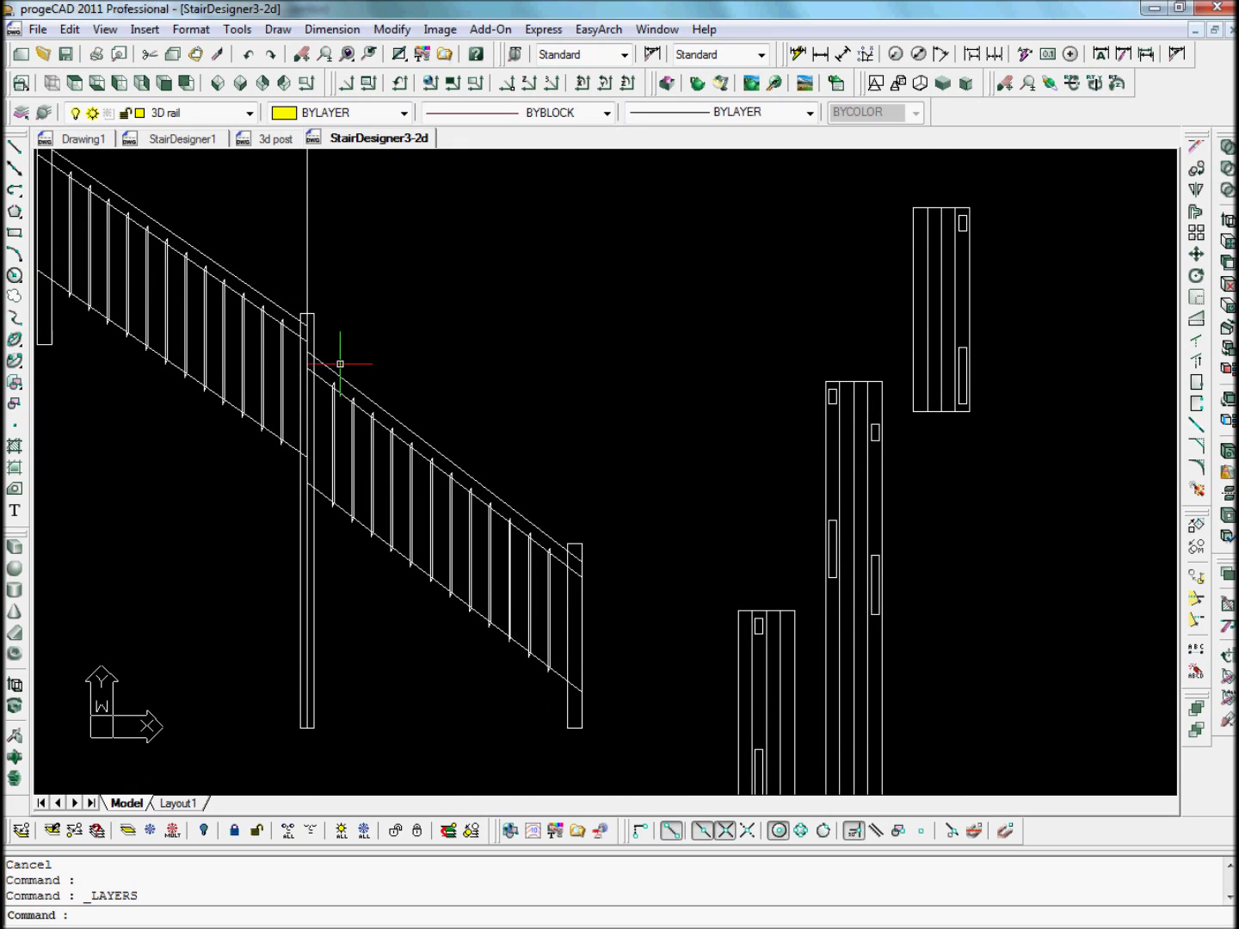
{"action": "middle_click_drag", "start_coordinate": [138, 249], "coordinate": [173, 301]}
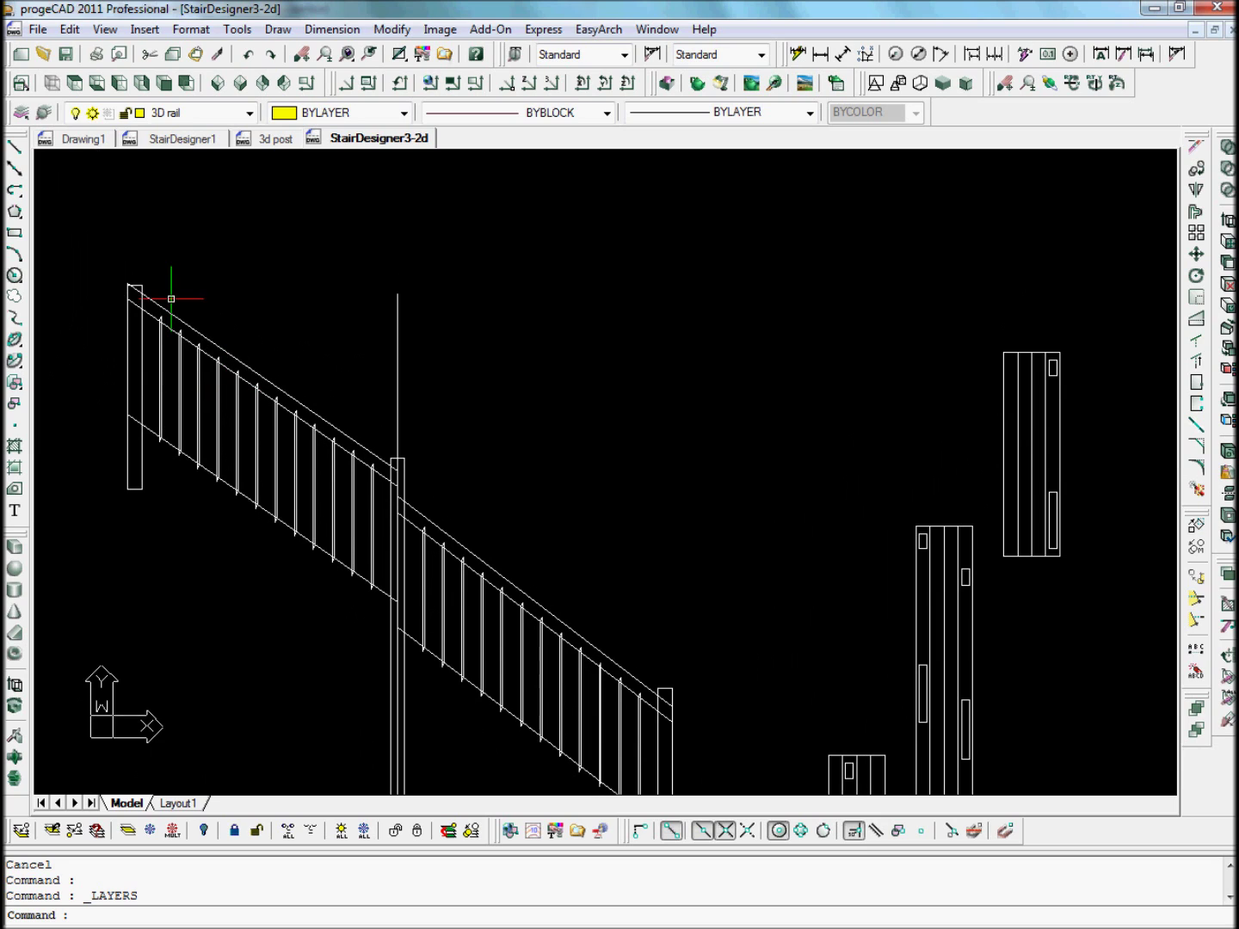
{"action": "type", "text": "l"}
{"action": "key", "text": "Return"}
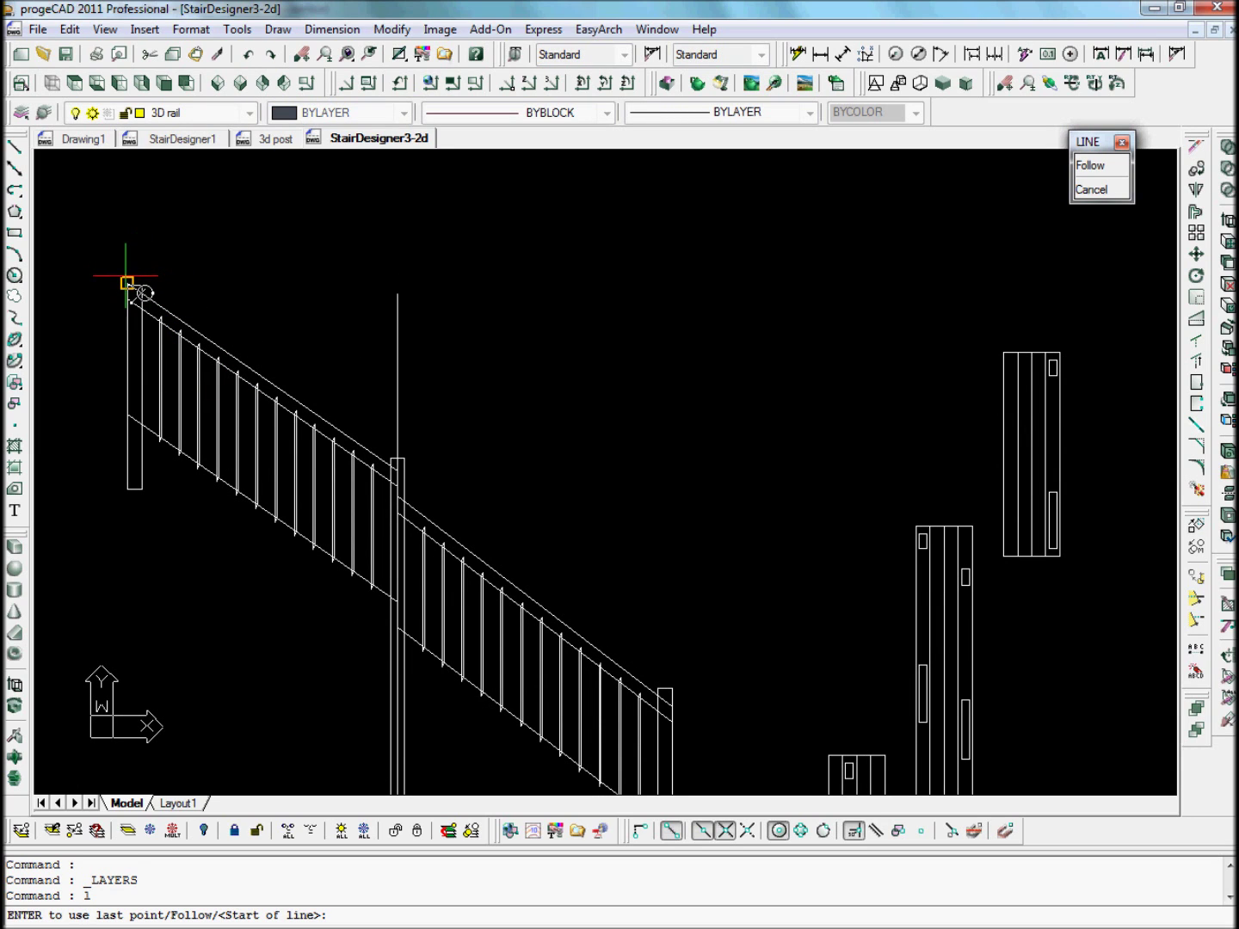
{"action": "left_click", "coordinate": [129, 284]}
{"action": "scroll", "coordinate": [385, 465], "scroll_direction": "up", "scroll_amount": 3}
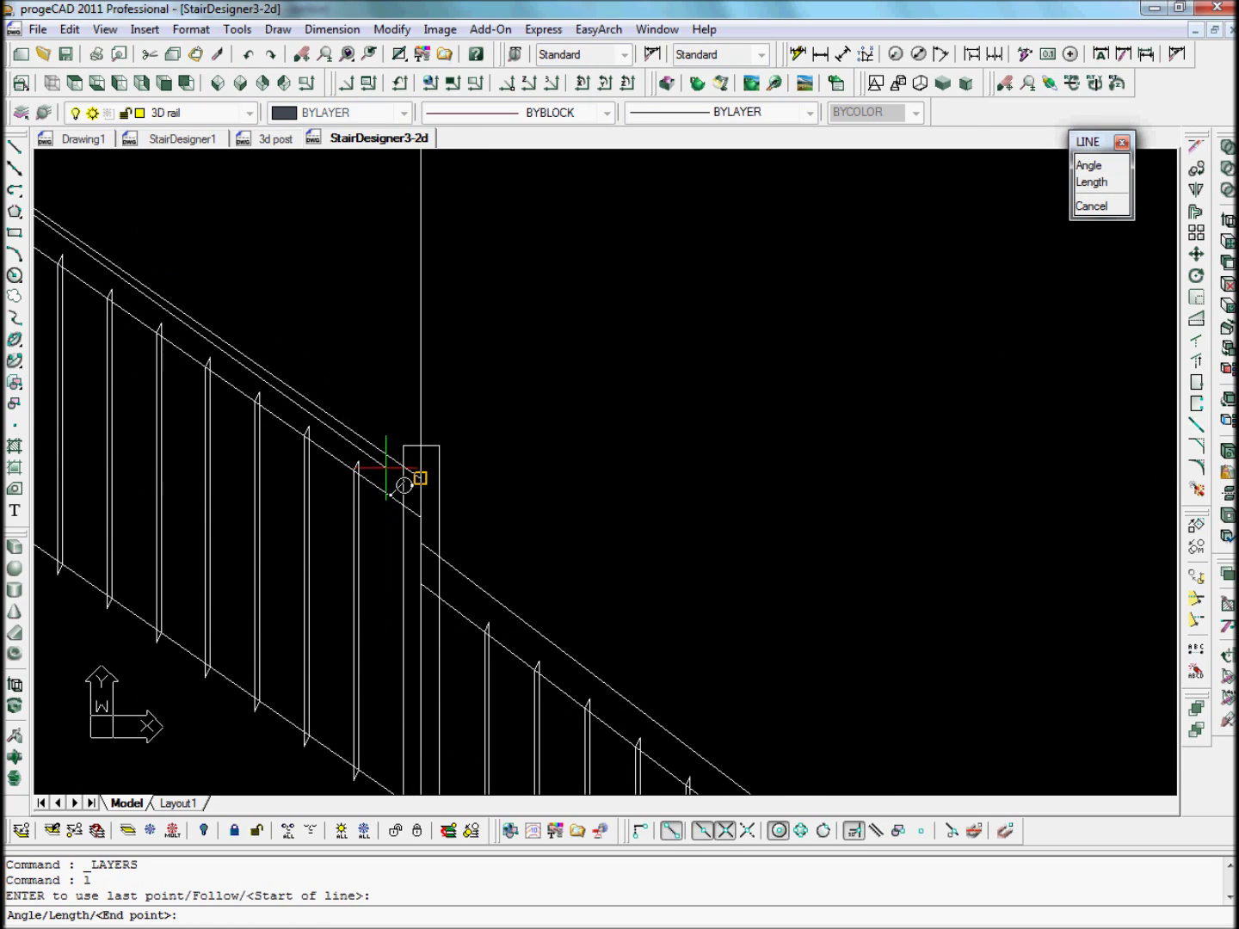
{"action": "left_click", "coordinate": [420, 479]}
{"action": "key", "text": "Return"}
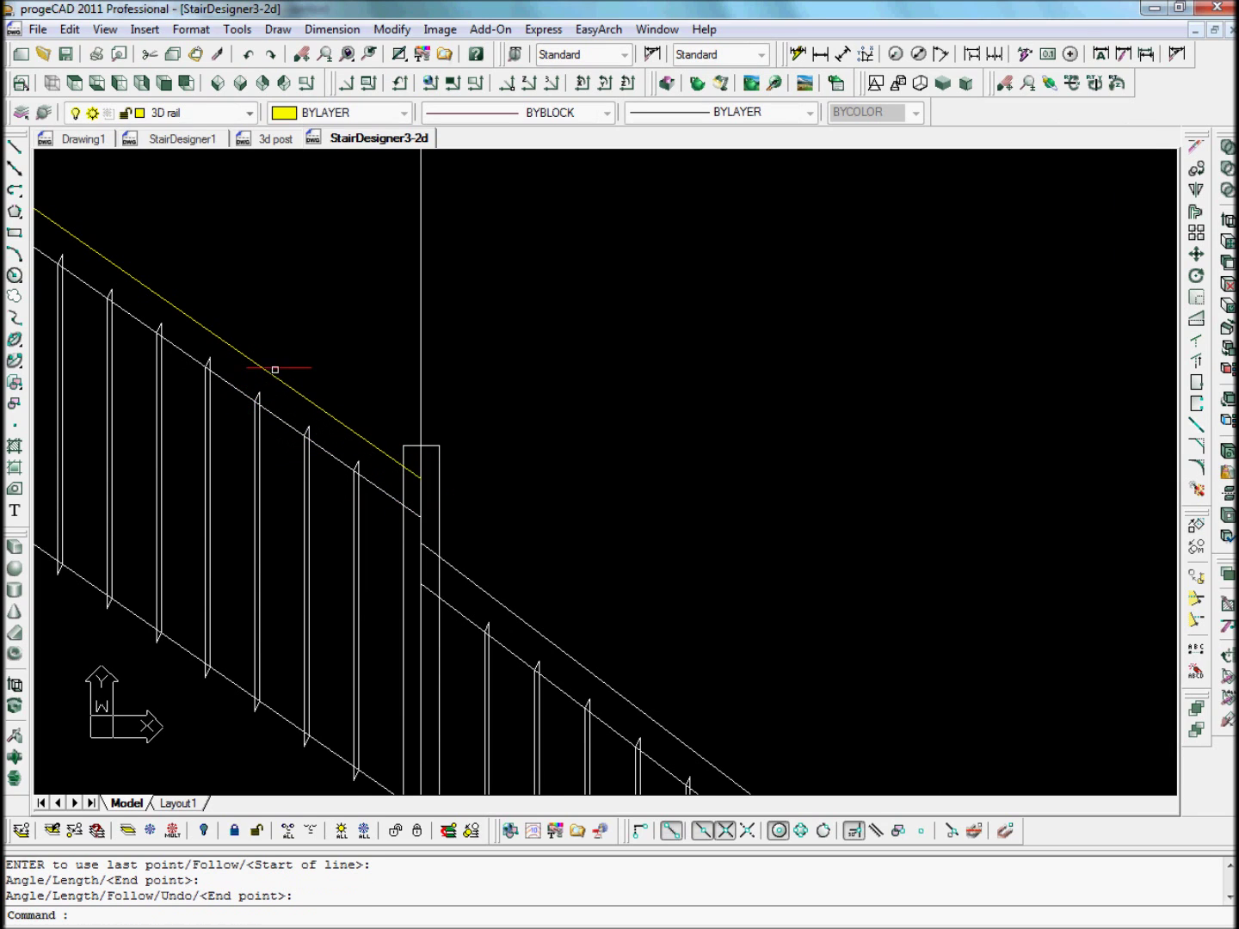
Draw a horizontal line rightward from where the yellow rail line crosses the middle newel post's near edge, followed by a 10-unit vertical segment downward
{"action": "scroll", "coordinate": [284, 360], "scroll_direction": "down", "scroll_amount": 3}
{"action": "scroll", "coordinate": [291, 356], "scroll_direction": "down", "scroll_amount": 3}
{"action": "middle_click_drag", "start_coordinate": [290, 322], "coordinate": [282, 366]}
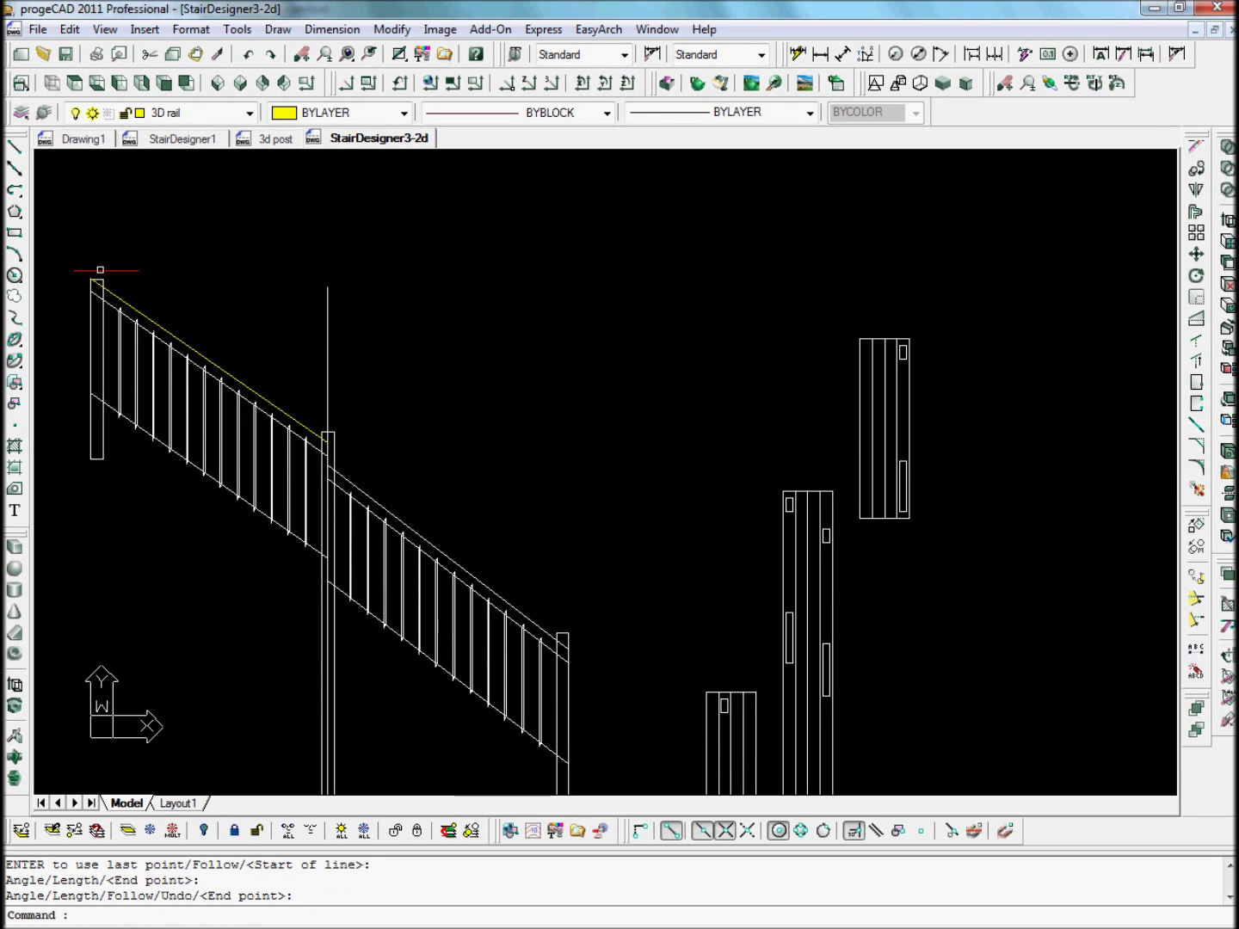
{"action": "scroll", "coordinate": [361, 484], "scroll_direction": "up", "scroll_amount": 2}
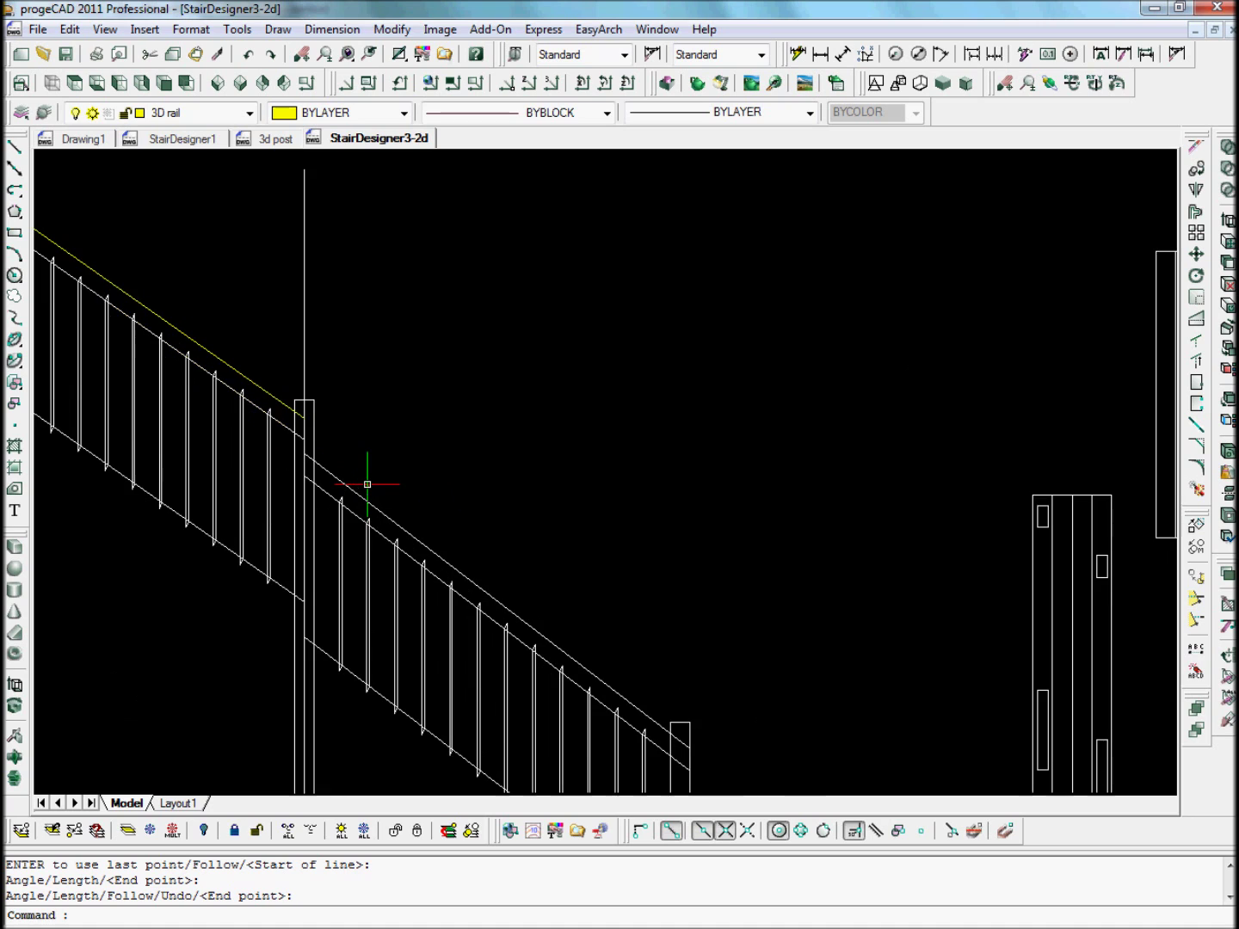
{"action": "middle_click_drag", "start_coordinate": [367, 484], "coordinate": [331, 319]}
{"action": "scroll", "coordinate": [365, 448], "scroll_direction": "up", "scroll_amount": 2}
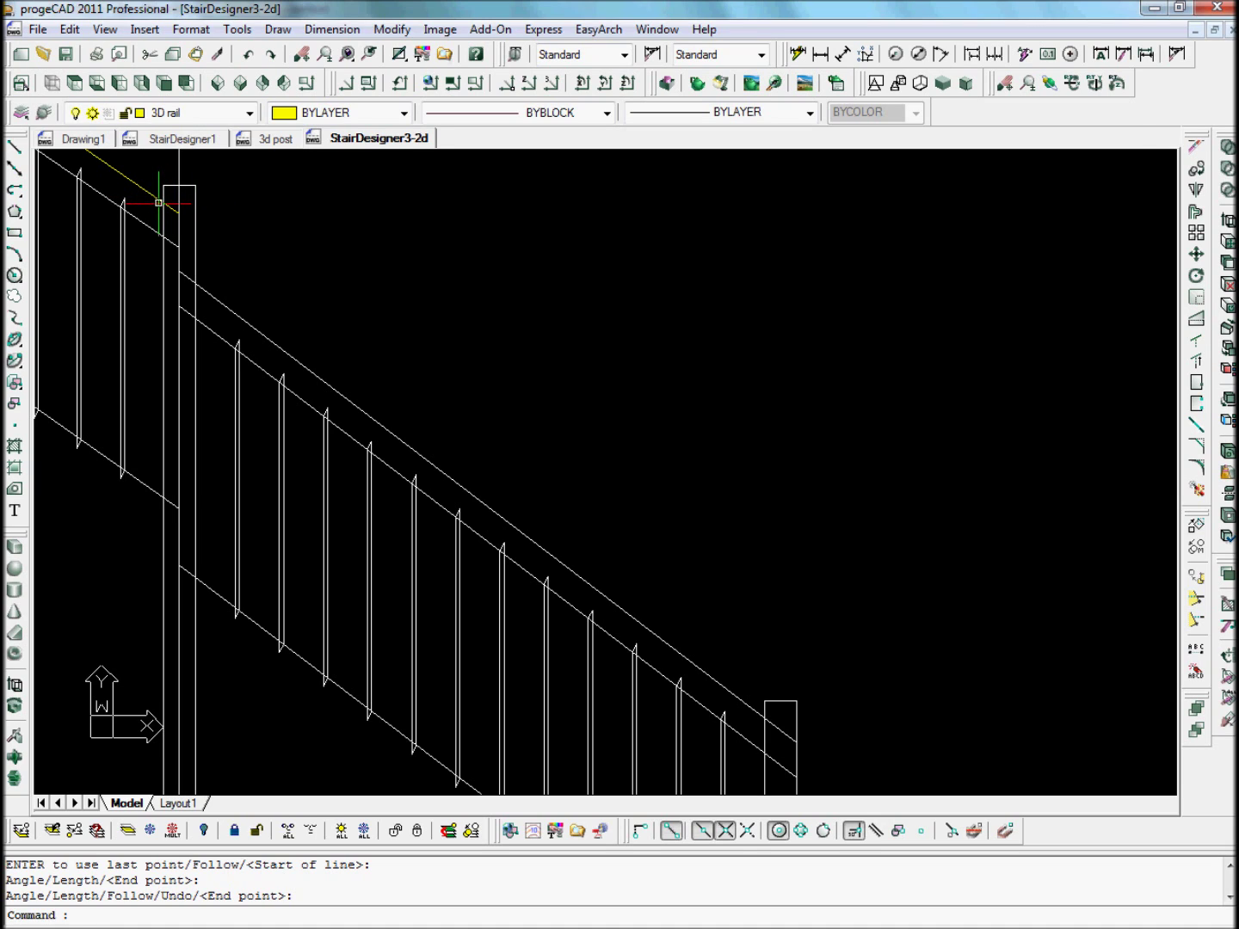
{"action": "type", "text": "l"}
{"action": "key", "text": "Return"}
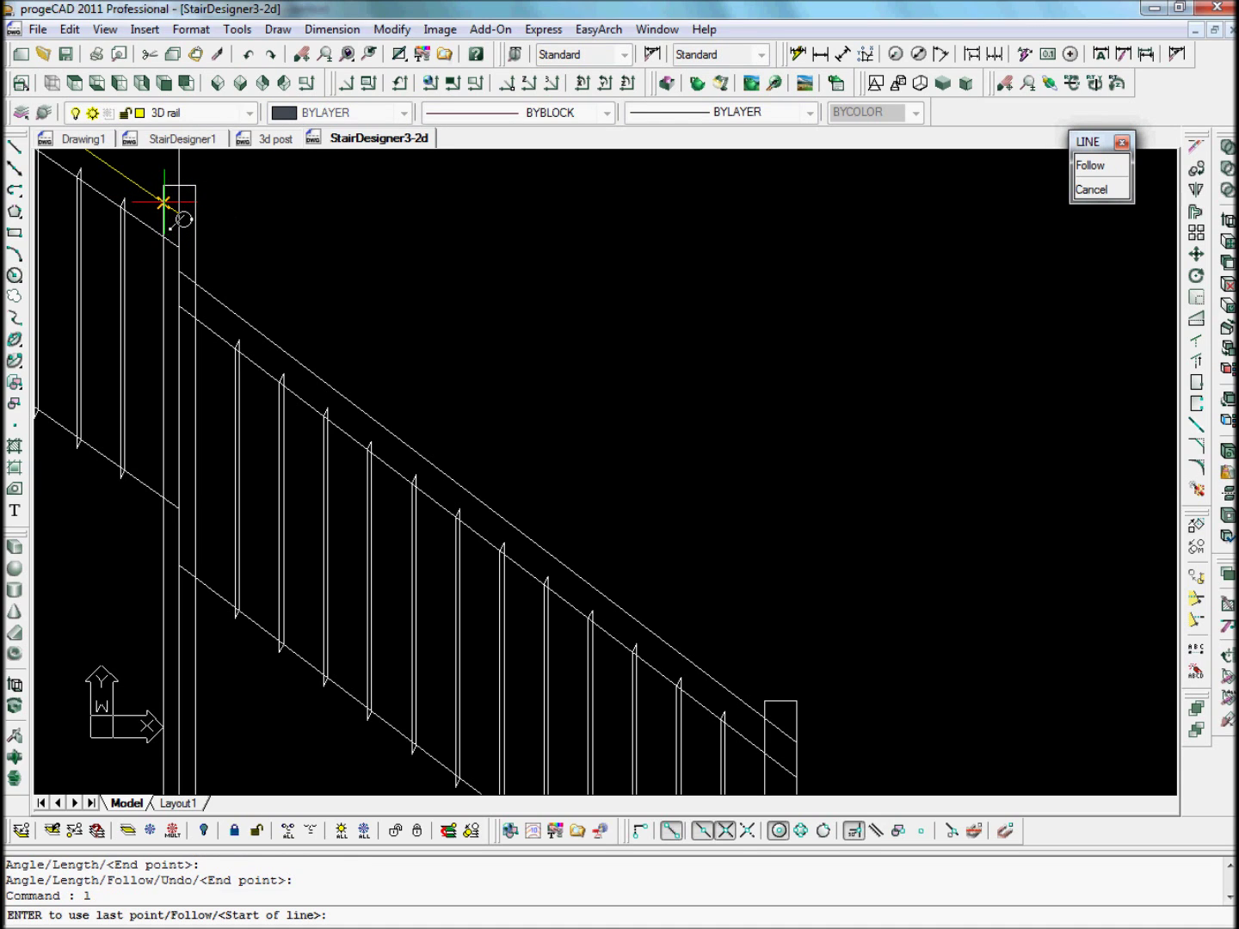
{"action": "left_click", "coordinate": [172, 202]}
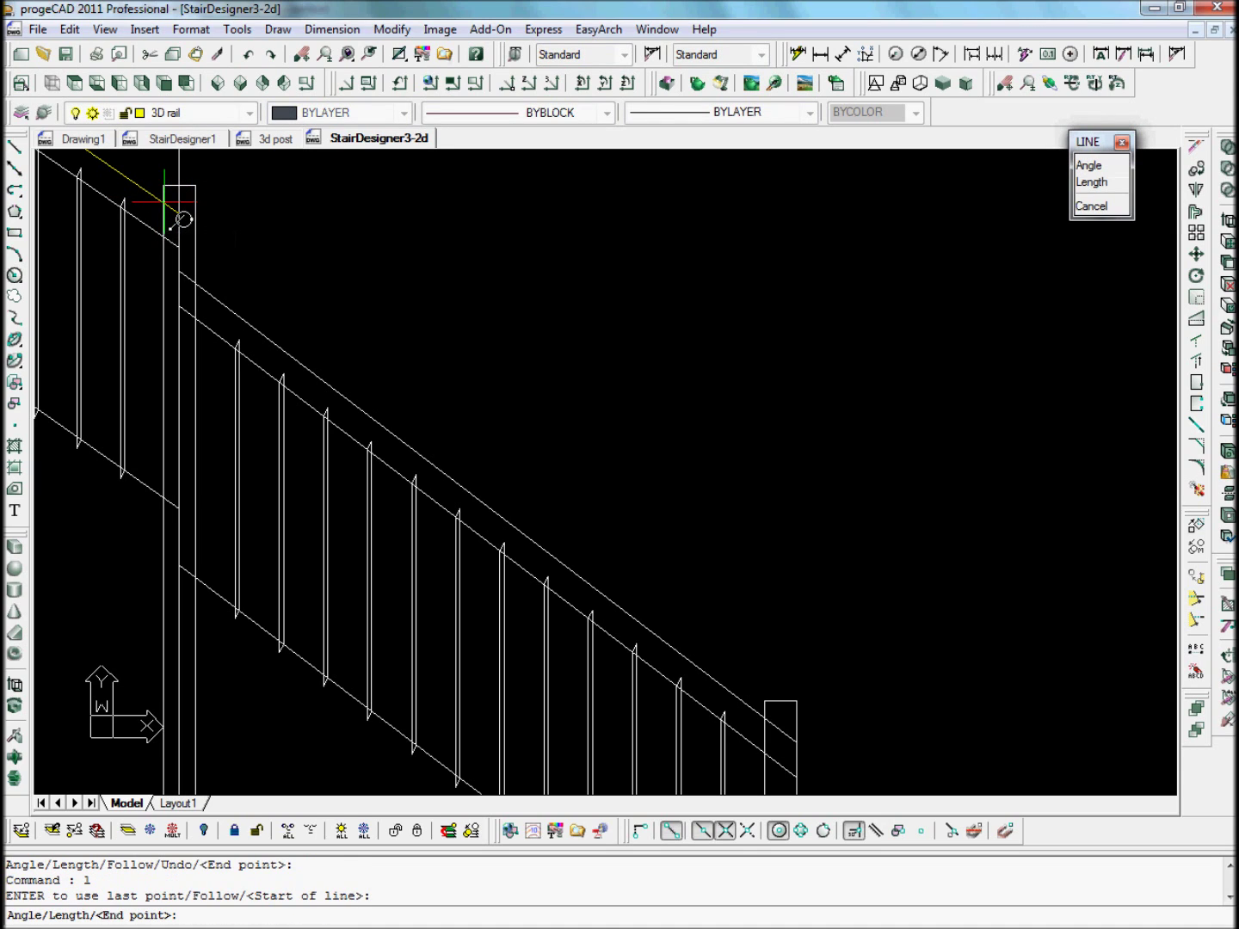
{"action": "left_click", "coordinate": [254, 202]}
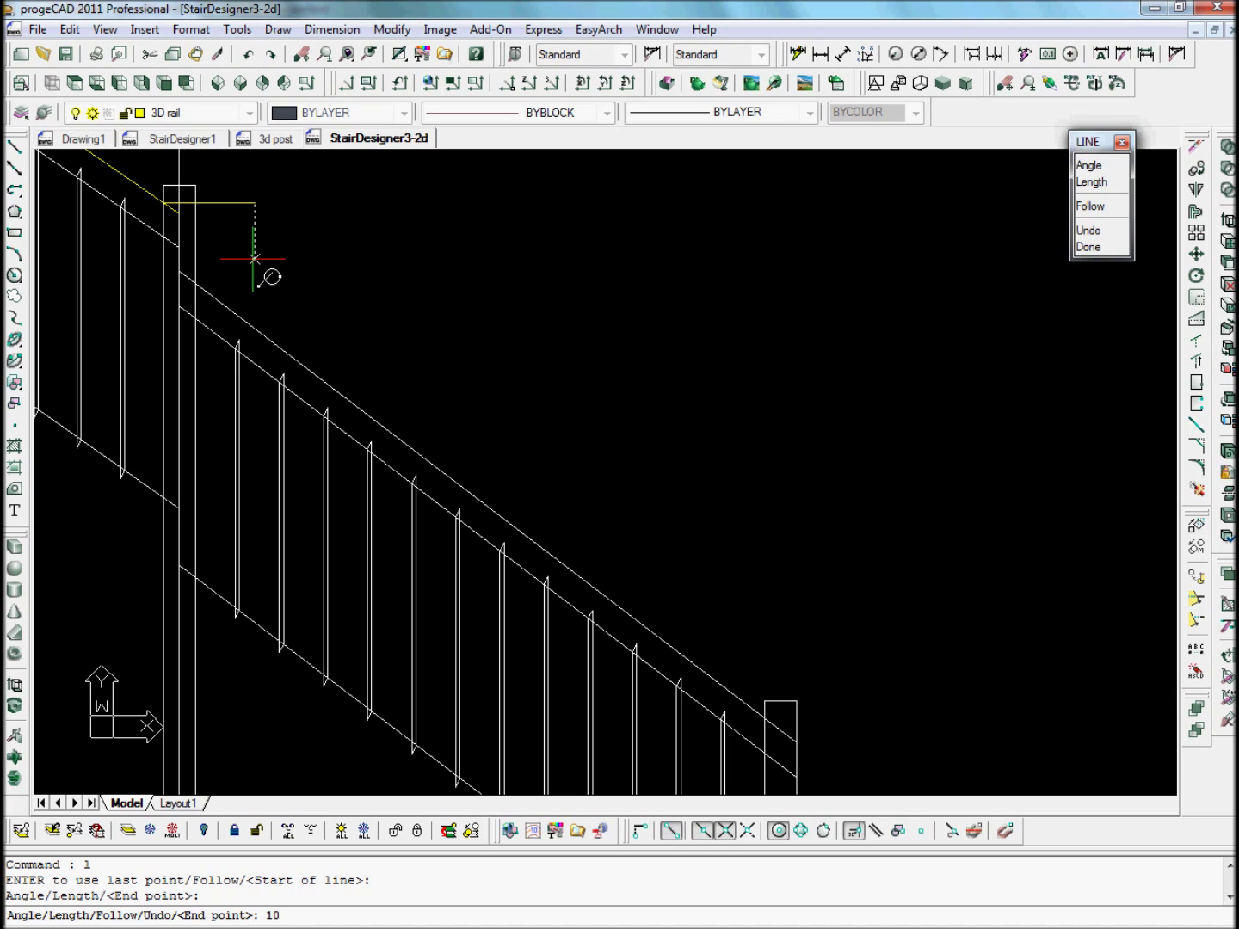
{"action": "type", "text": "10"}
{"action": "key", "text": "Return"}
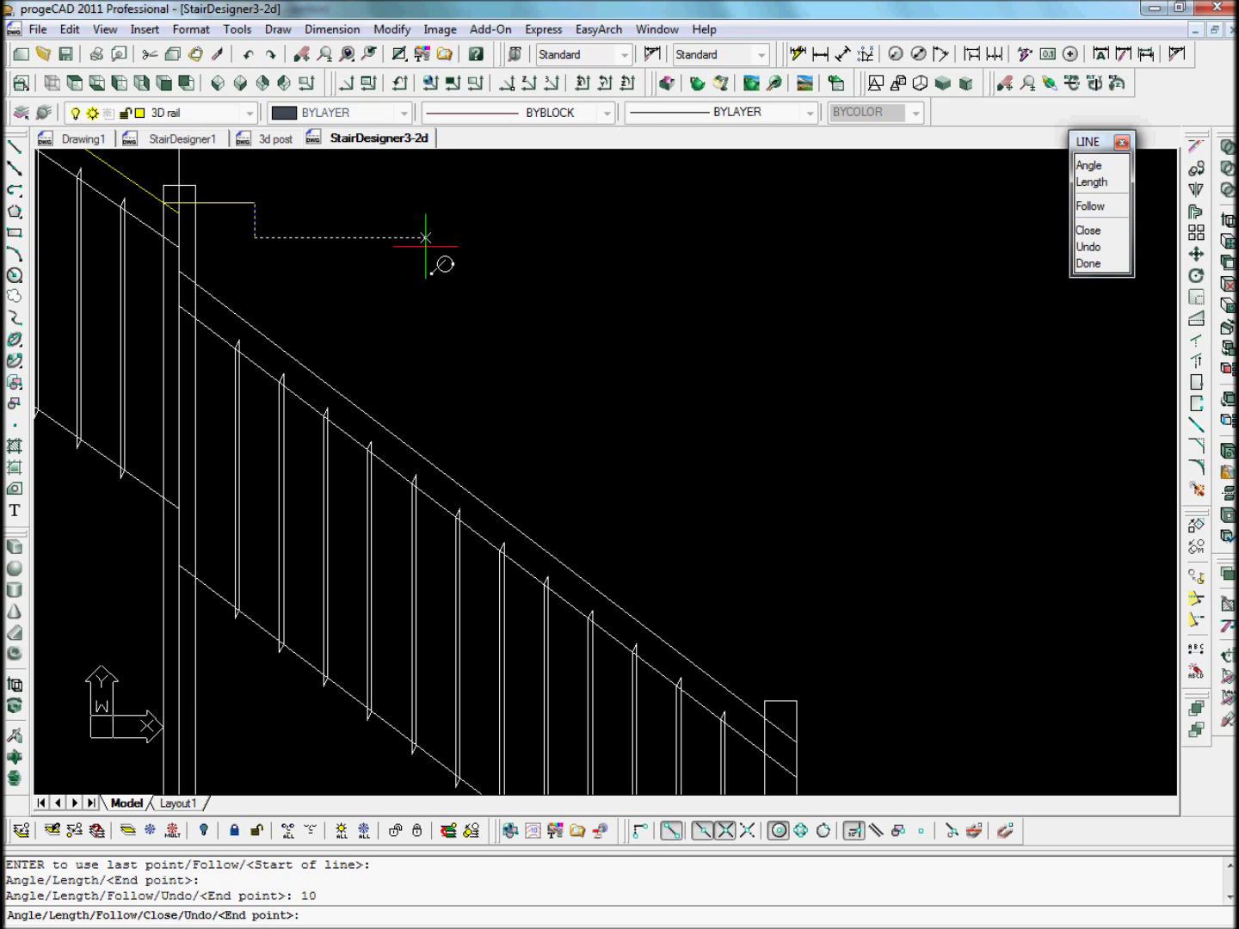
{"action": "key", "text": "Escape"}
Draw a line over the lower handrail's top edge, from its lower end on the bottom newel post up to its midpoint
{"action": "scroll", "coordinate": [287, 246], "scroll_direction": "up", "scroll_amount": 1}
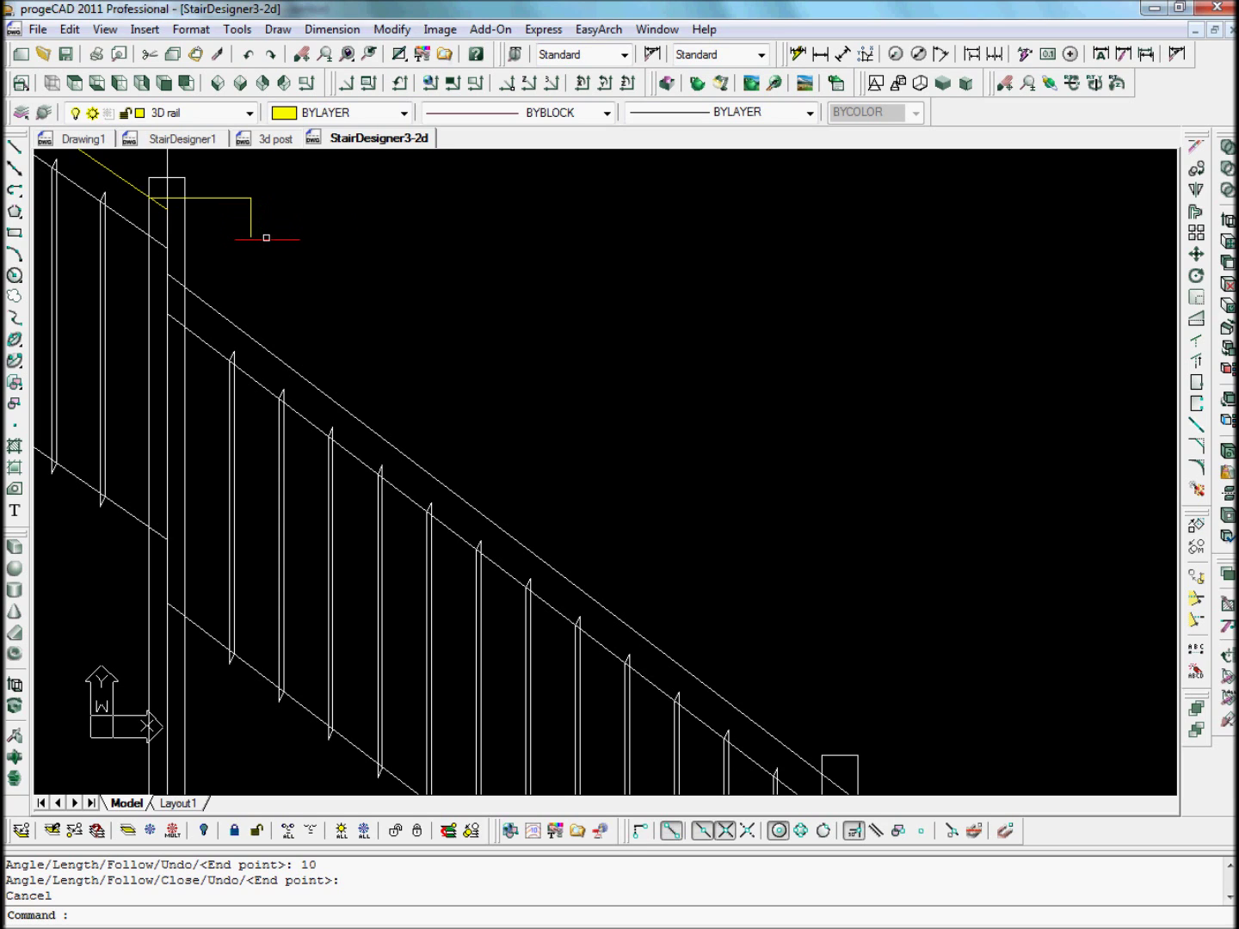
{"action": "mouse_move", "coordinate": [428, 409]}
{"action": "middle_mouse_down"}
{"action": "mouse_move", "coordinate": [401, 362]}
{"action": "mouse_move", "coordinate": [324, 371]}
{"action": "middle_mouse_up"}
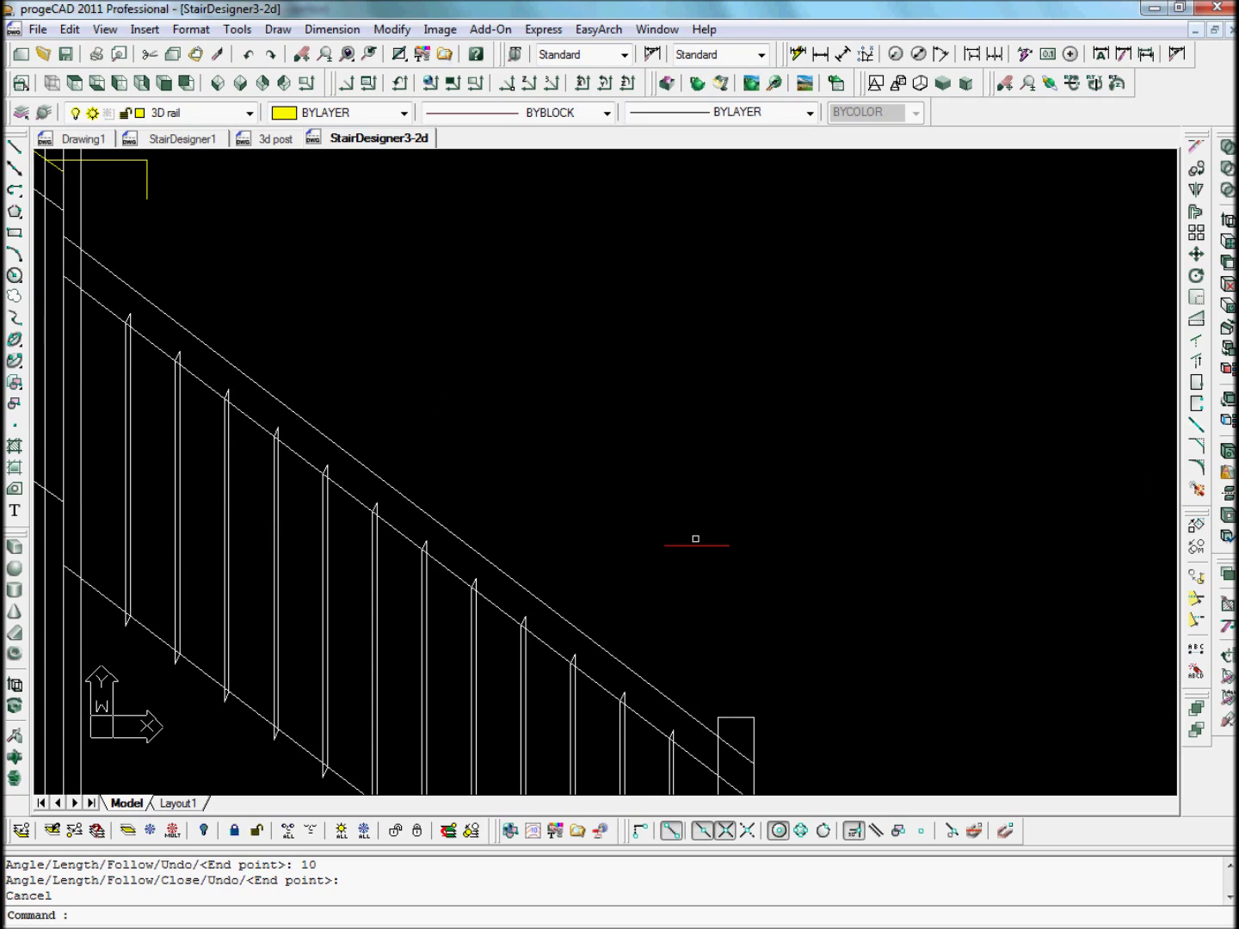
{"action": "type", "text": "l"}
{"action": "key", "text": "Return"}
{"action": "left_click", "coordinate": [775, 774]}
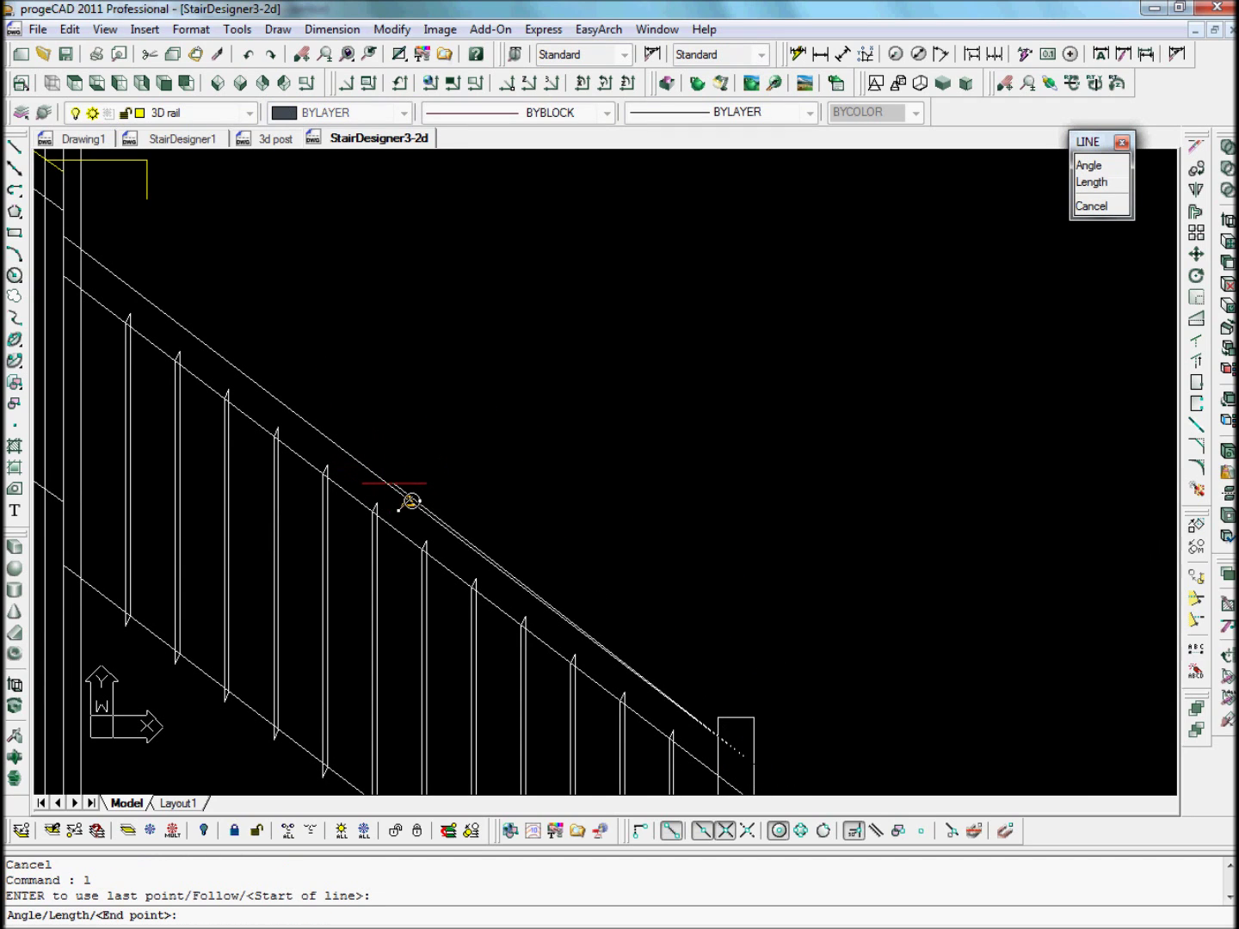
{"action": "left_click", "coordinate": [410, 500]}
{"action": "key", "text": "Escape"}
Fillet the lower rail line to the short vertical segment with a radius of 50
{"action": "middle_click_drag", "start_coordinate": [527, 500], "coordinate": [658, 542]}
{"action": "type", "text": "f"}
{"action": "key", "text": "Return"}
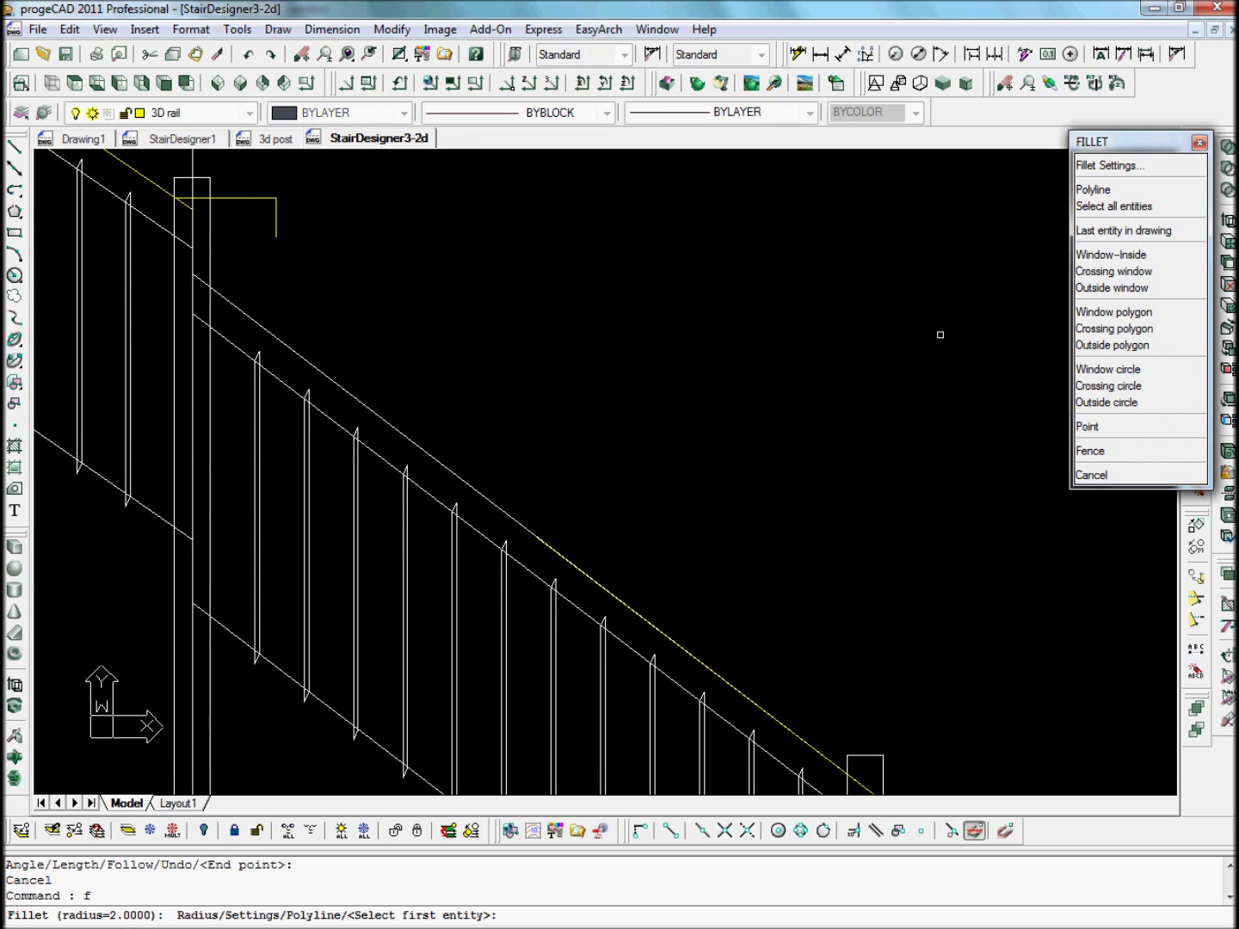
{"action": "left_click", "coordinate": [1103, 166]}
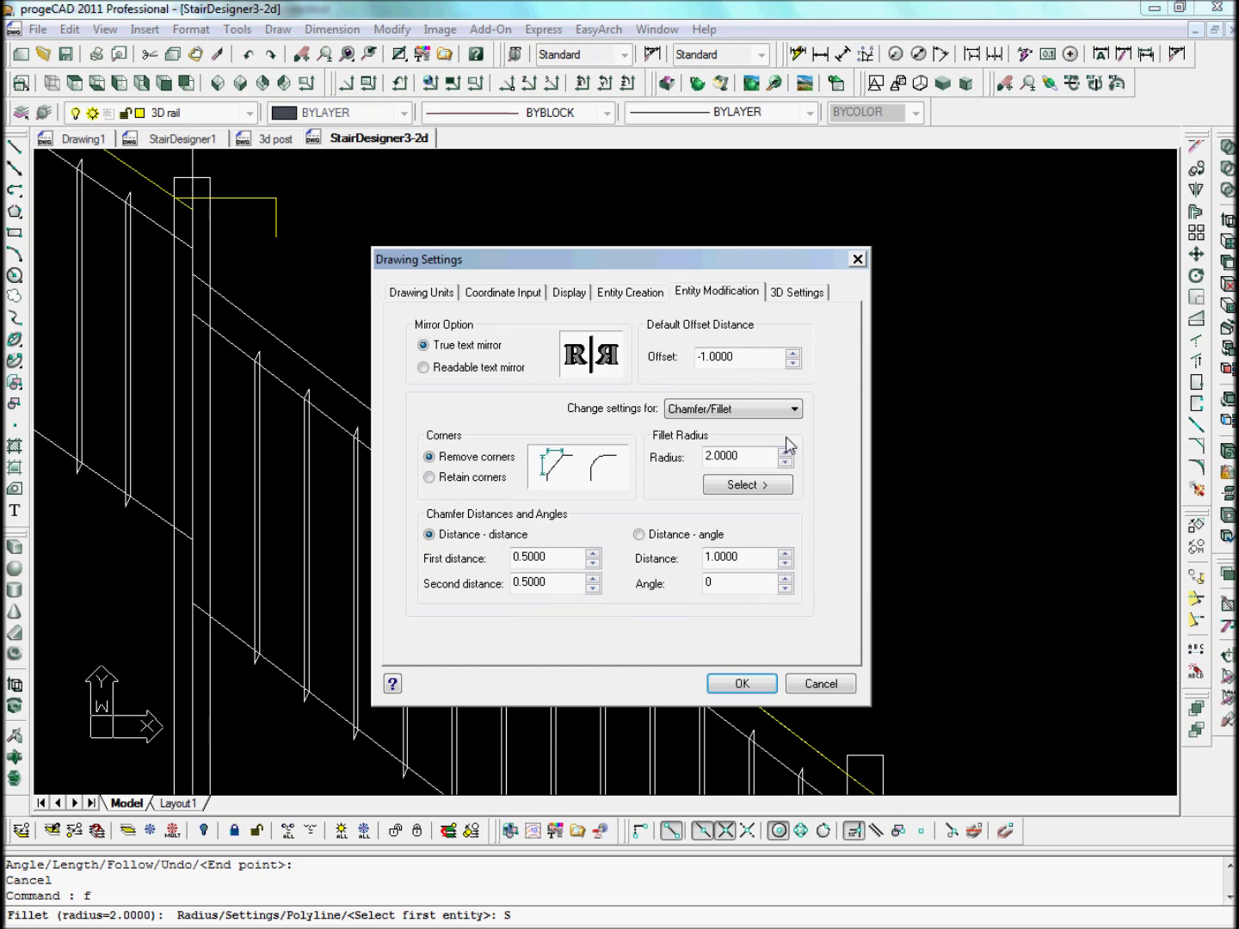
{"action": "left_click_drag", "start_coordinate": [762, 458], "coordinate": [670, 458]}
{"action": "type", "text": "50"}
{"action": "left_click", "coordinate": [752, 685]}
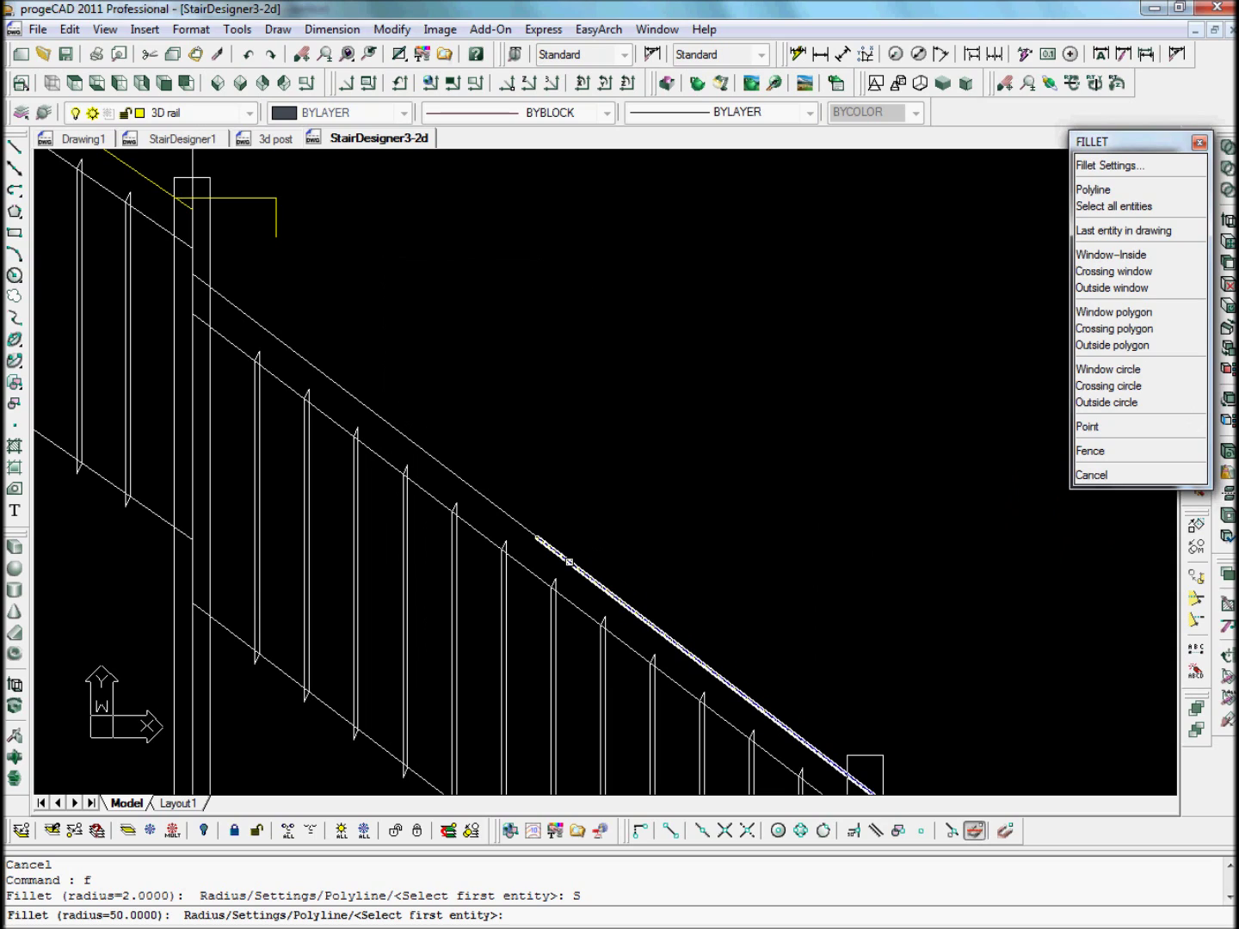
{"action": "left_click", "coordinate": [569, 561]}
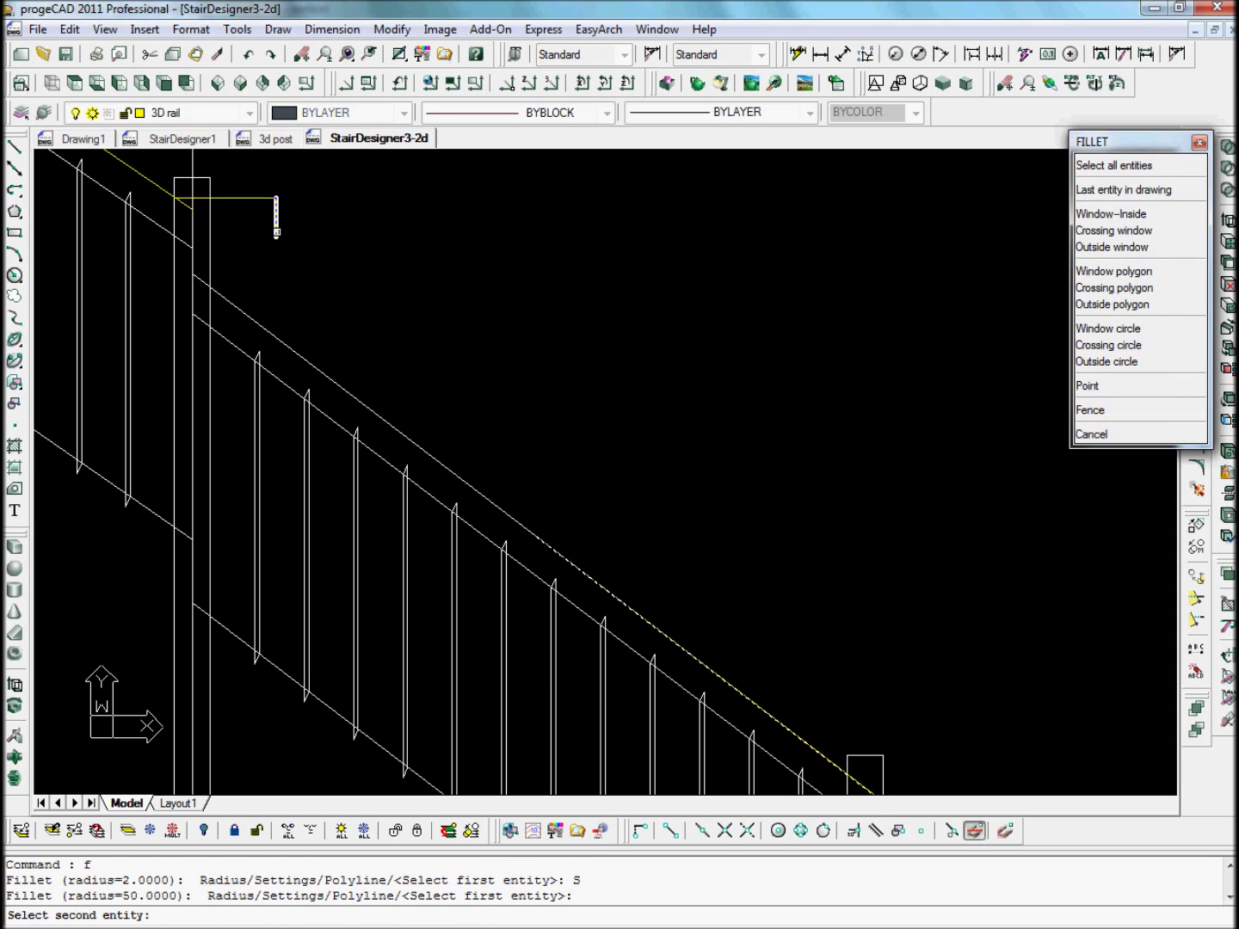
{"action": "left_click", "coordinate": [276, 230]}
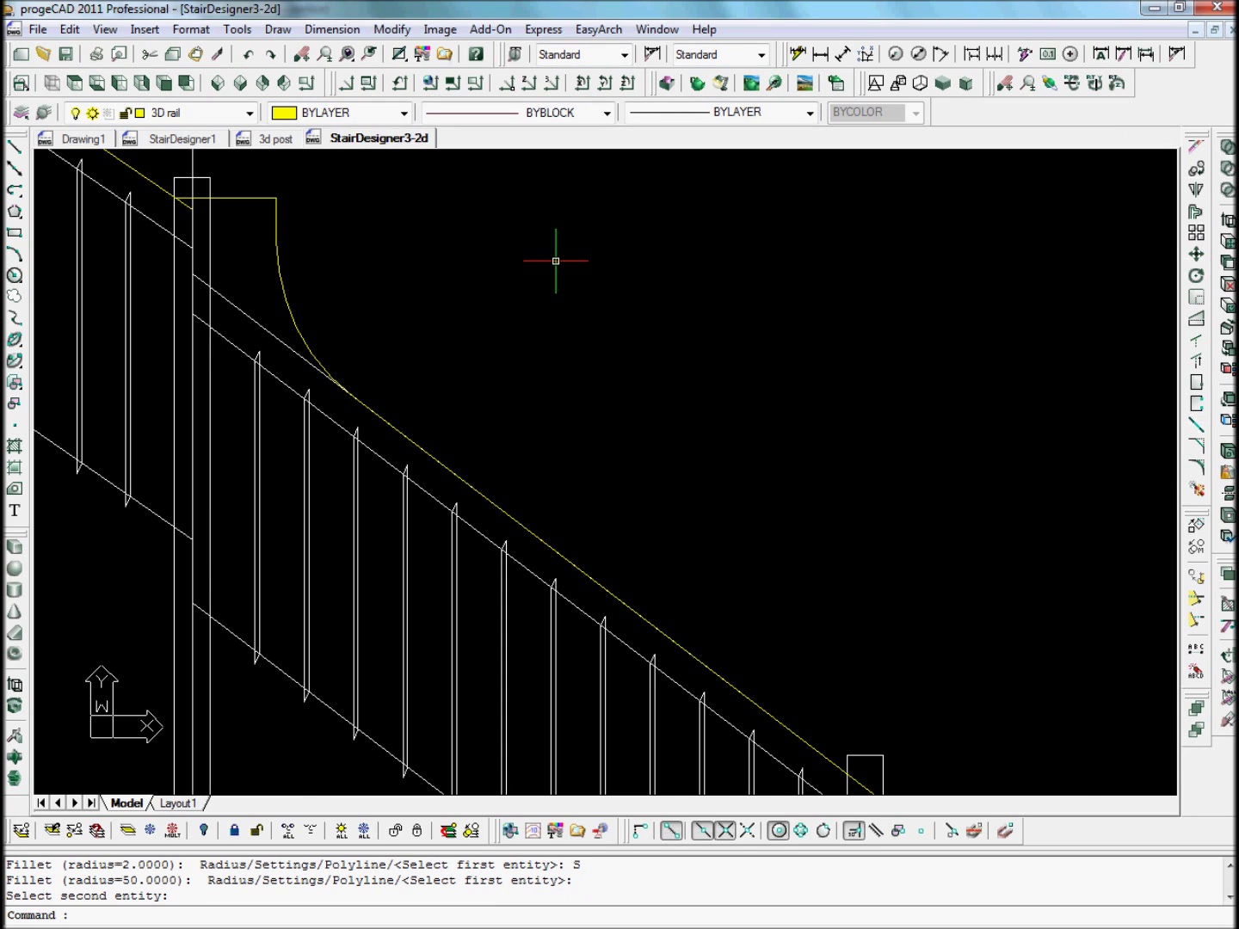
Trim the horizontal rail segment inside the middle newel post, using the post's far edge as the cutting edge
{"action": "scroll", "coordinate": [556, 260], "scroll_direction": "down", "scroll_amount": 2}
{"action": "scroll", "coordinate": [594, 321], "scroll_direction": "up", "scroll_amount": 1}
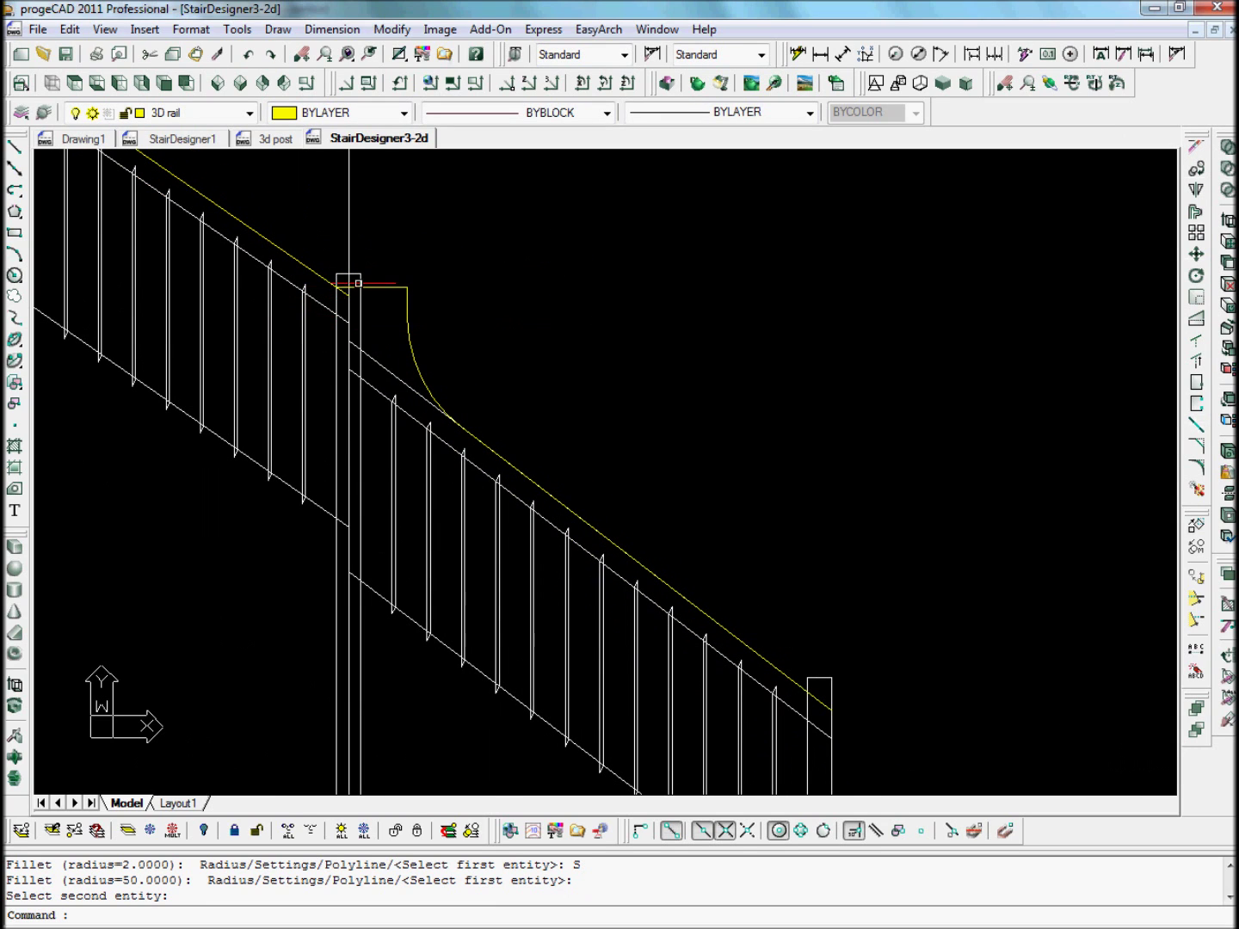
{"action": "scroll", "coordinate": [477, 426], "scroll_direction": "down", "scroll_amount": 2}
{"action": "scroll", "coordinate": [630, 522], "scroll_direction": "up", "scroll_amount": 1}
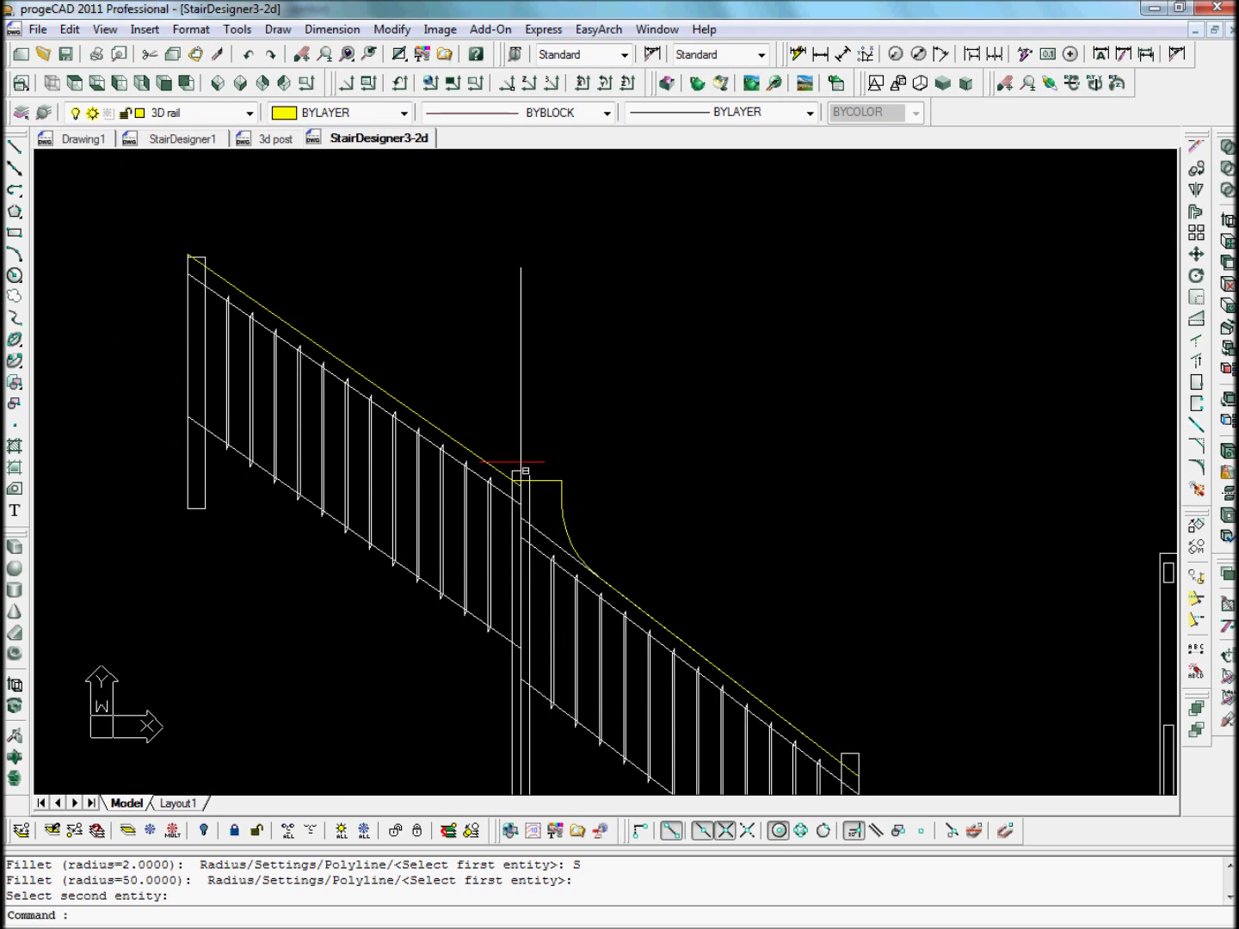
{"action": "scroll", "coordinate": [572, 471], "scroll_direction": "up", "scroll_amount": 3}
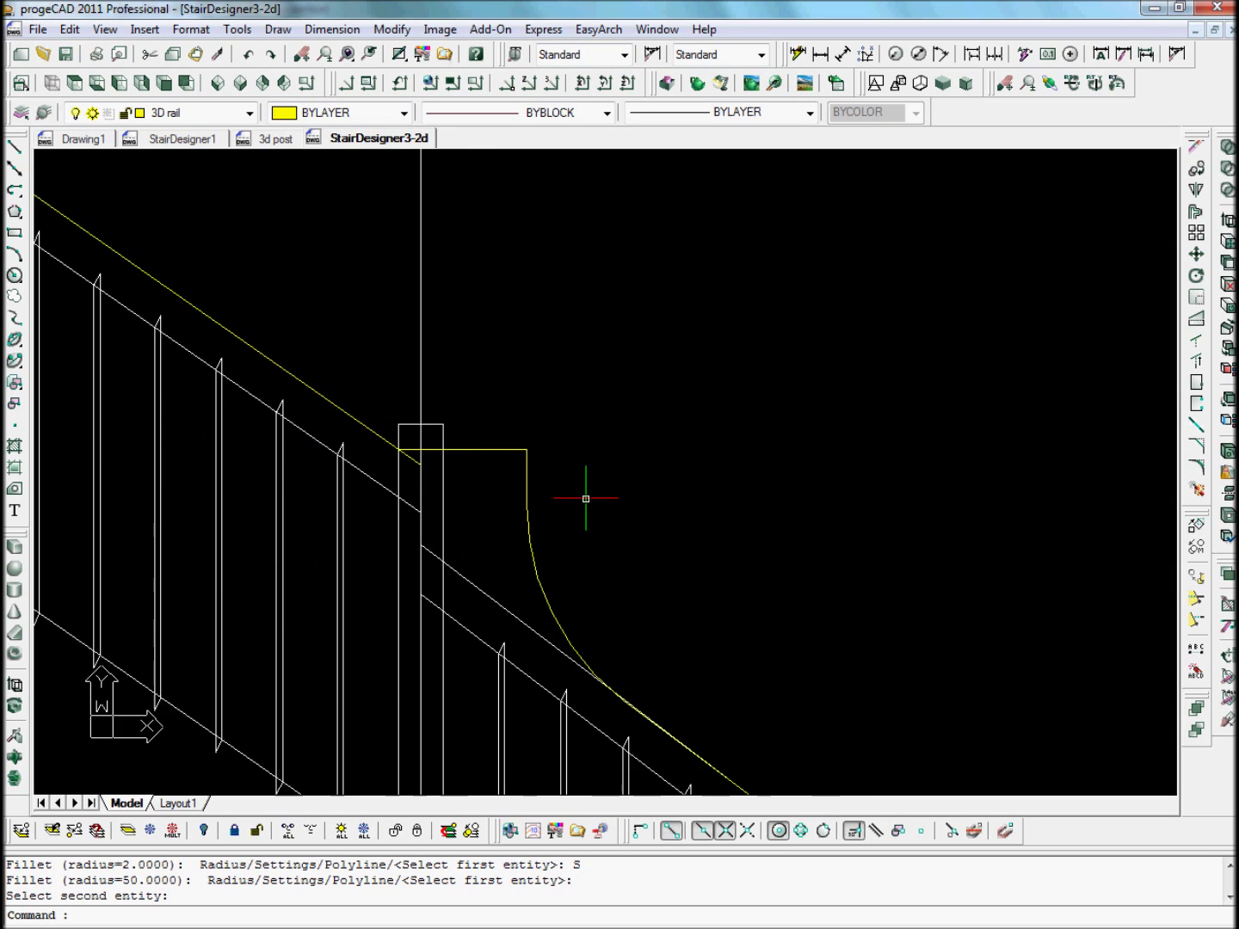
{"action": "middle_click_drag", "start_coordinate": [579, 460], "coordinate": [553, 396]}
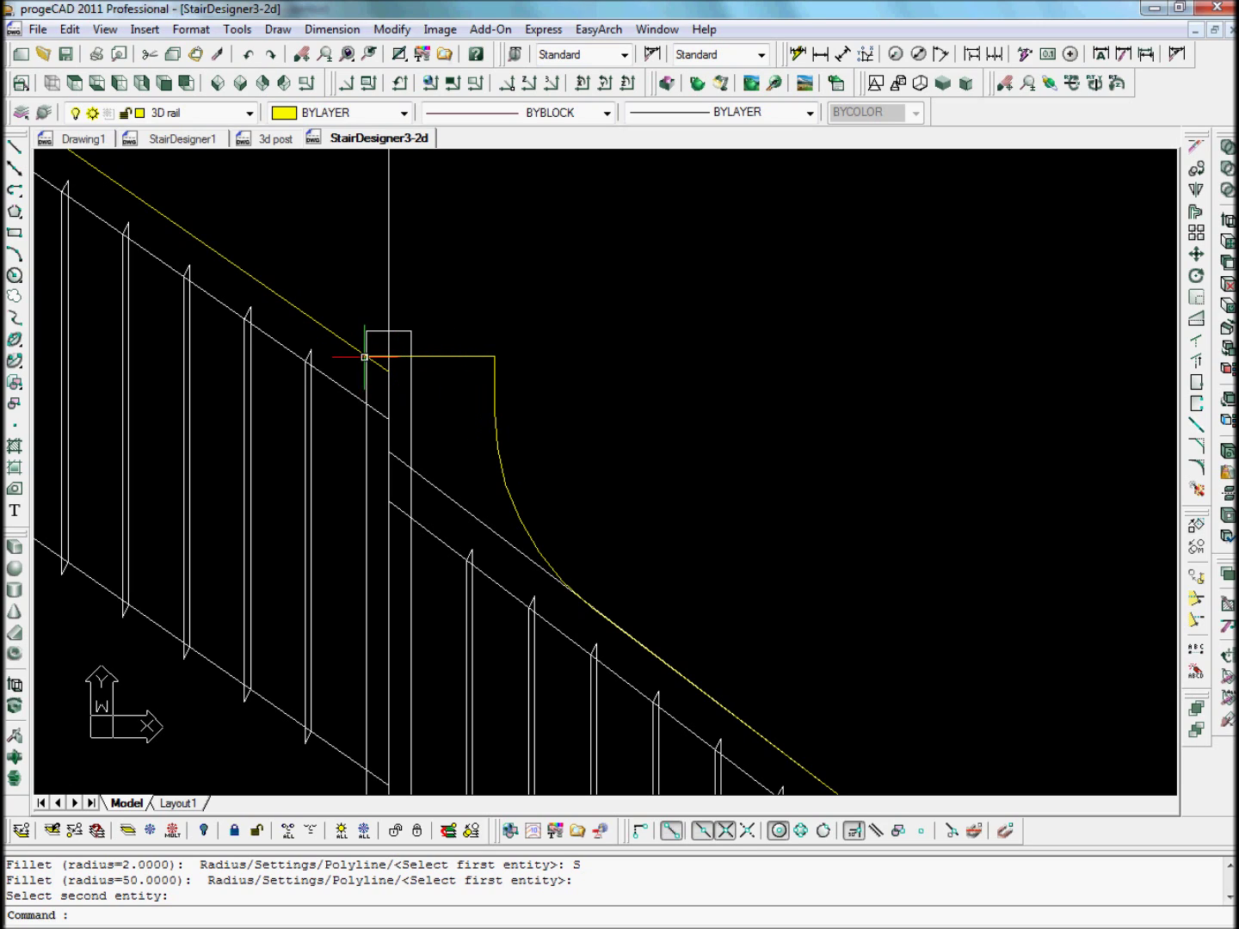
{"action": "key", "text": "Return"}
{"action": "left_click", "coordinate": [410, 344]}
{"action": "key", "text": "Return"}
{"action": "left_click", "coordinate": [401, 354]}
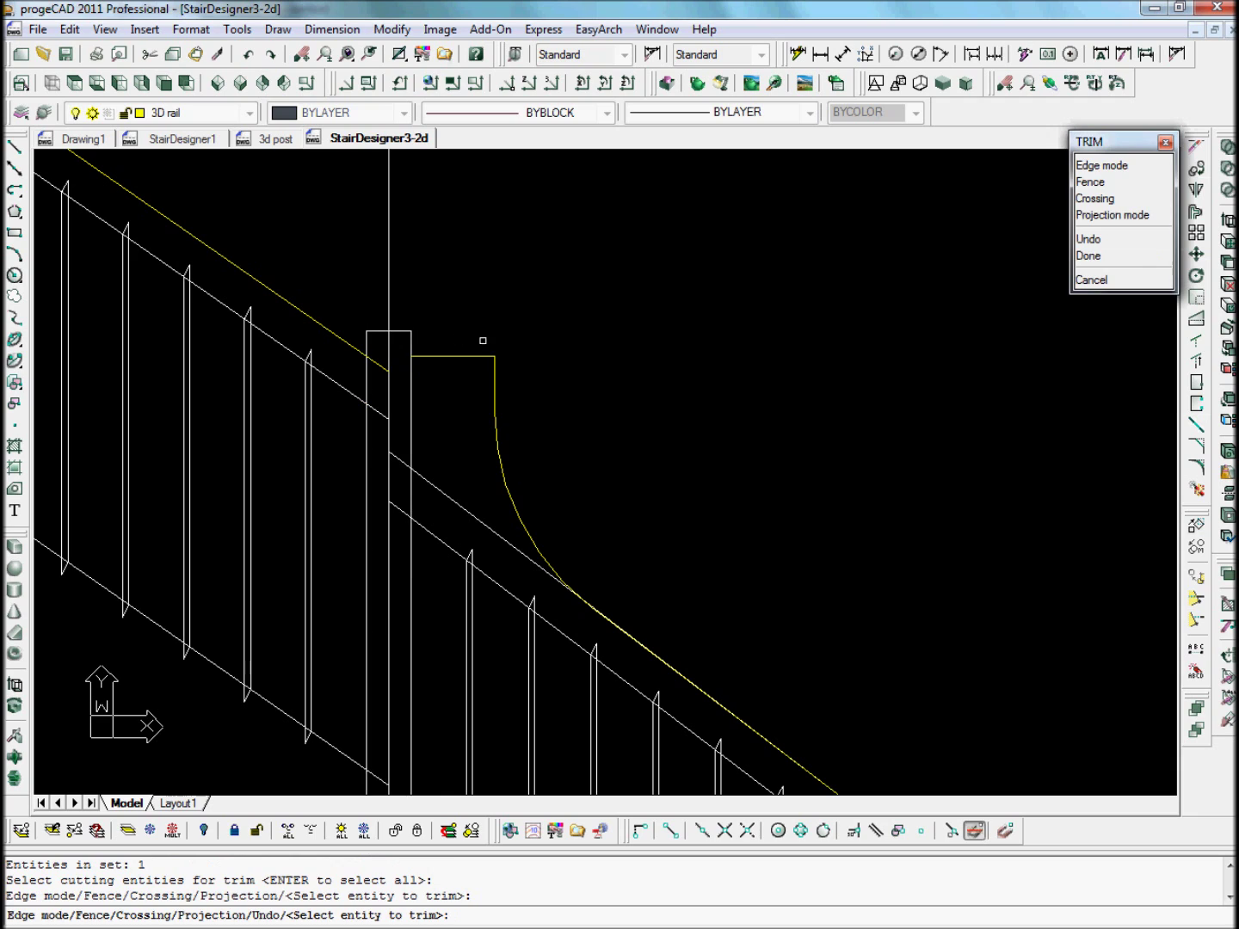
{"action": "key", "text": "Escape"}
Isolate the 3D rail layer by picking the fillet arc, turning all other layers off
{"action": "scroll", "coordinate": [656, 401], "scroll_direction": "down", "scroll_amount": 3}
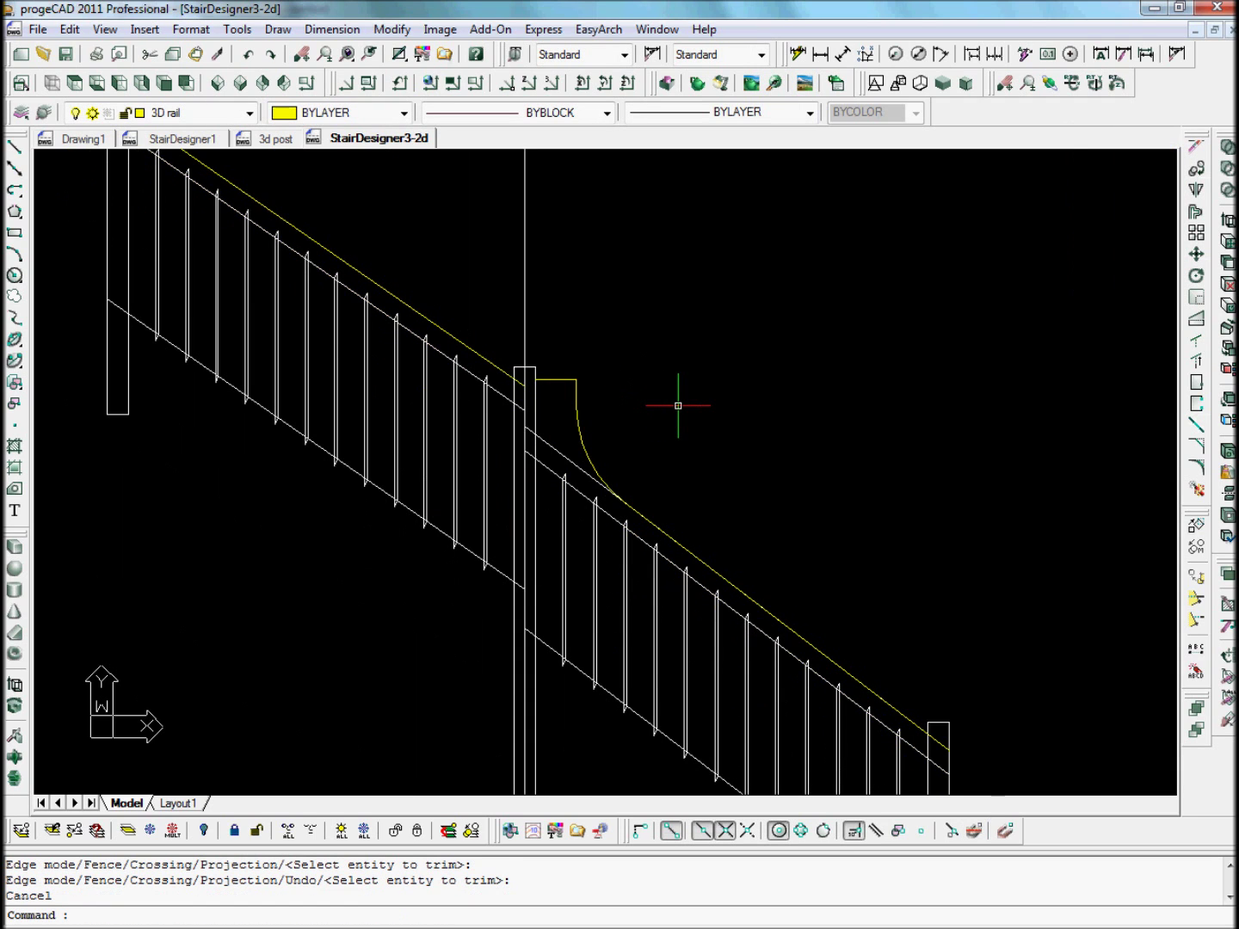
{"action": "scroll", "coordinate": [678, 405], "scroll_direction": "down", "scroll_amount": 1}
{"action": "middle_click_drag", "start_coordinate": [678, 405], "coordinate": [600, 431]}
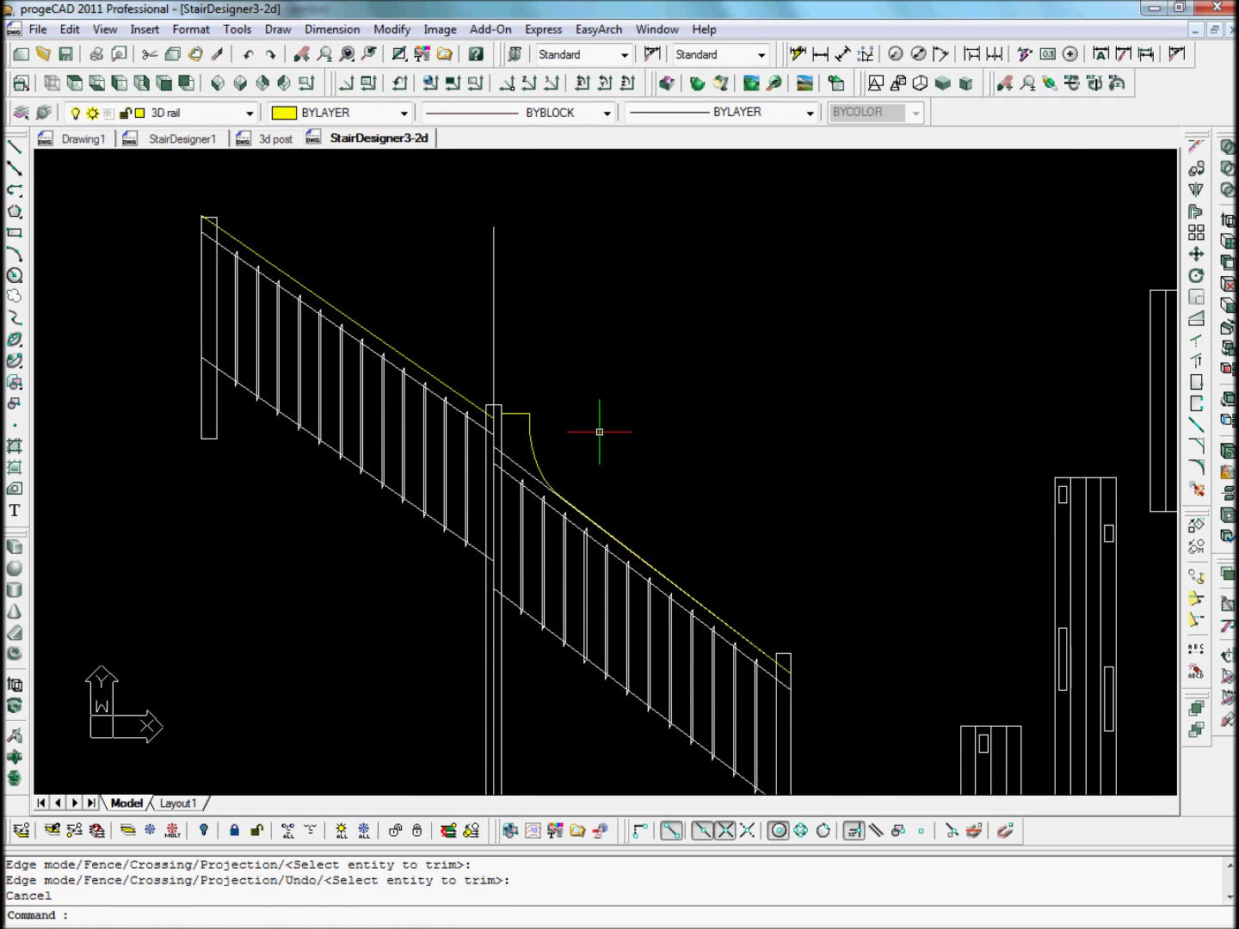
{"action": "left_click", "coordinate": [128, 831]}
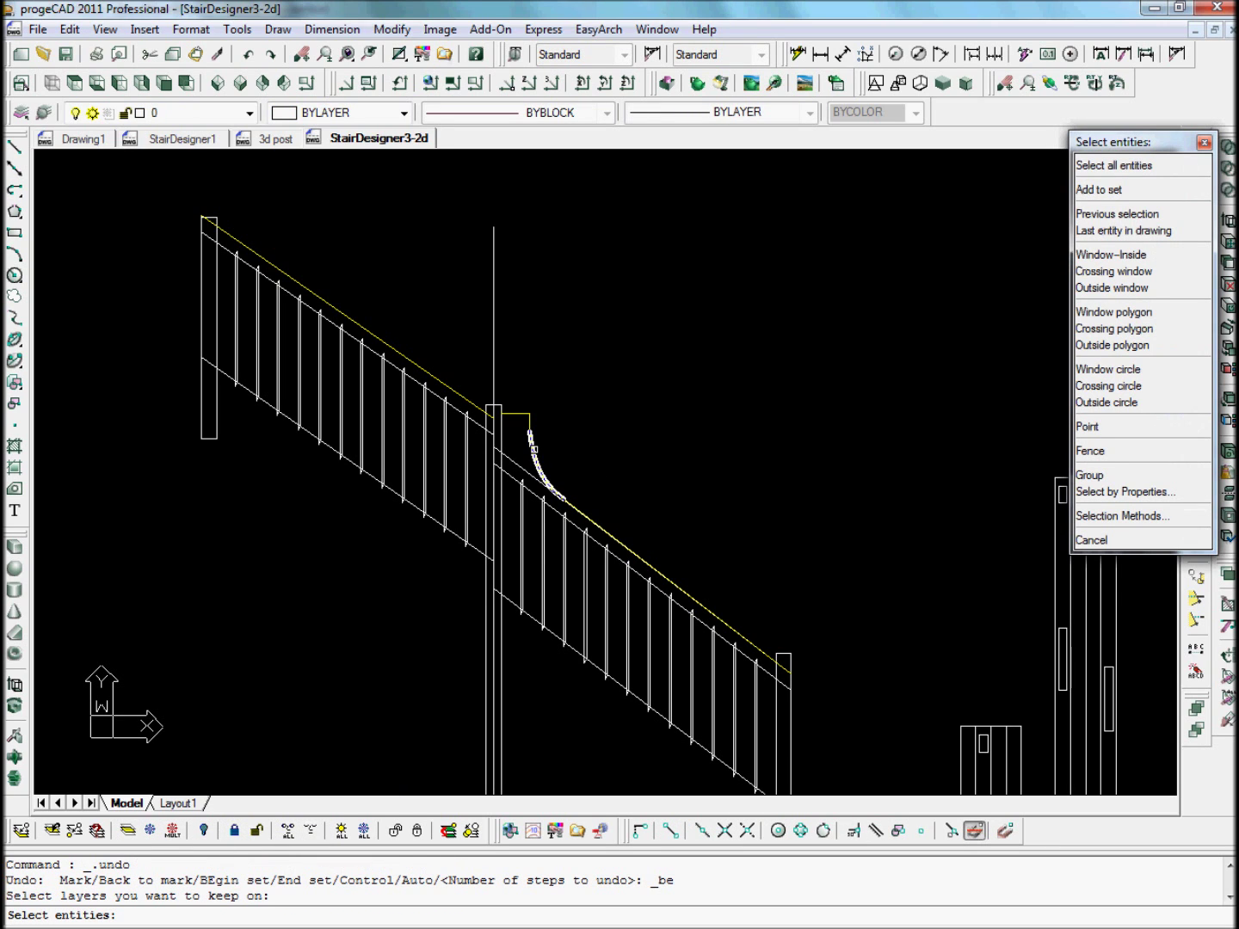
{"action": "left_click", "coordinate": [536, 446]}
{"action": "key", "text": "Return"}
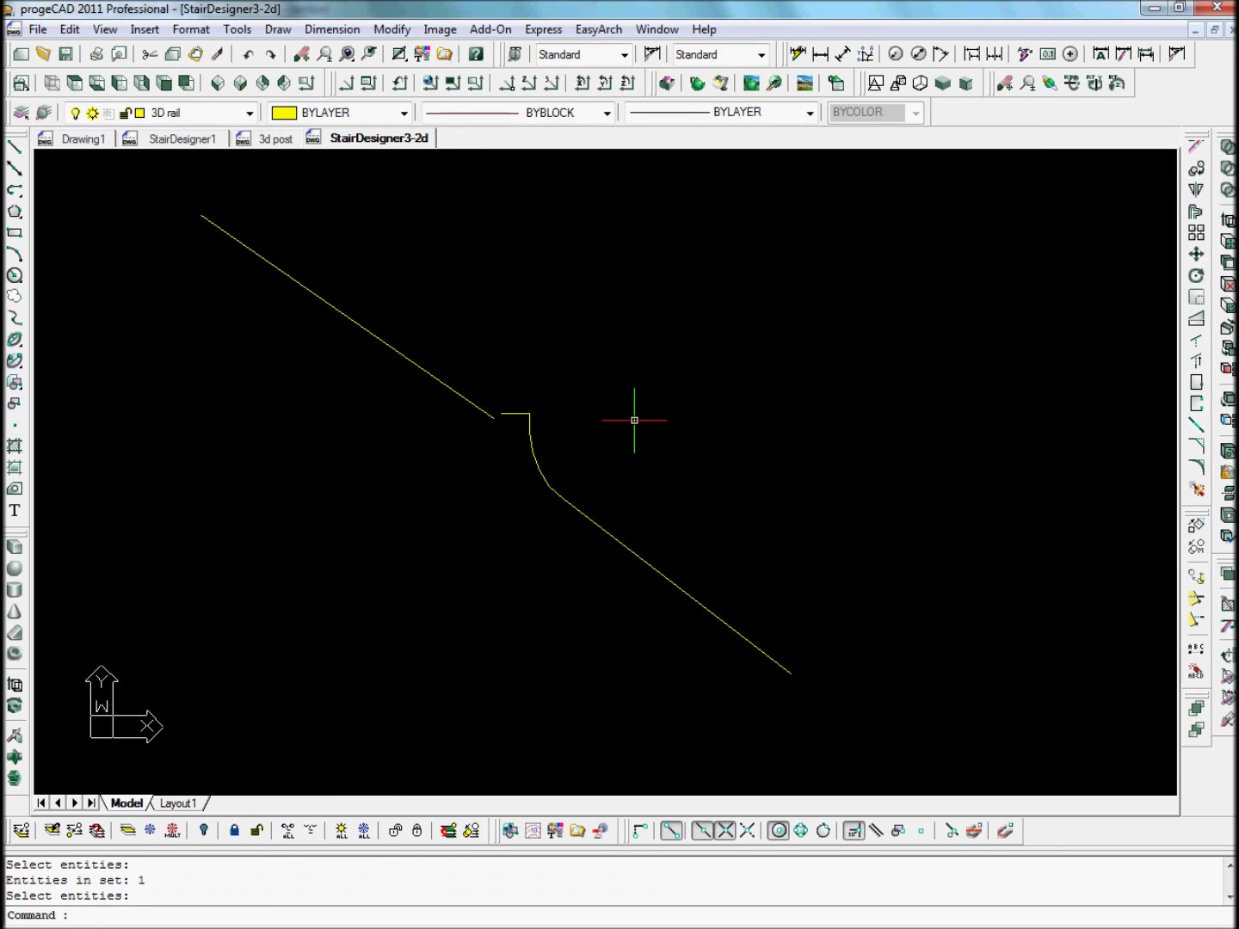
{"action": "middle_click_drag", "start_coordinate": [634, 420], "coordinate": [648, 392]}
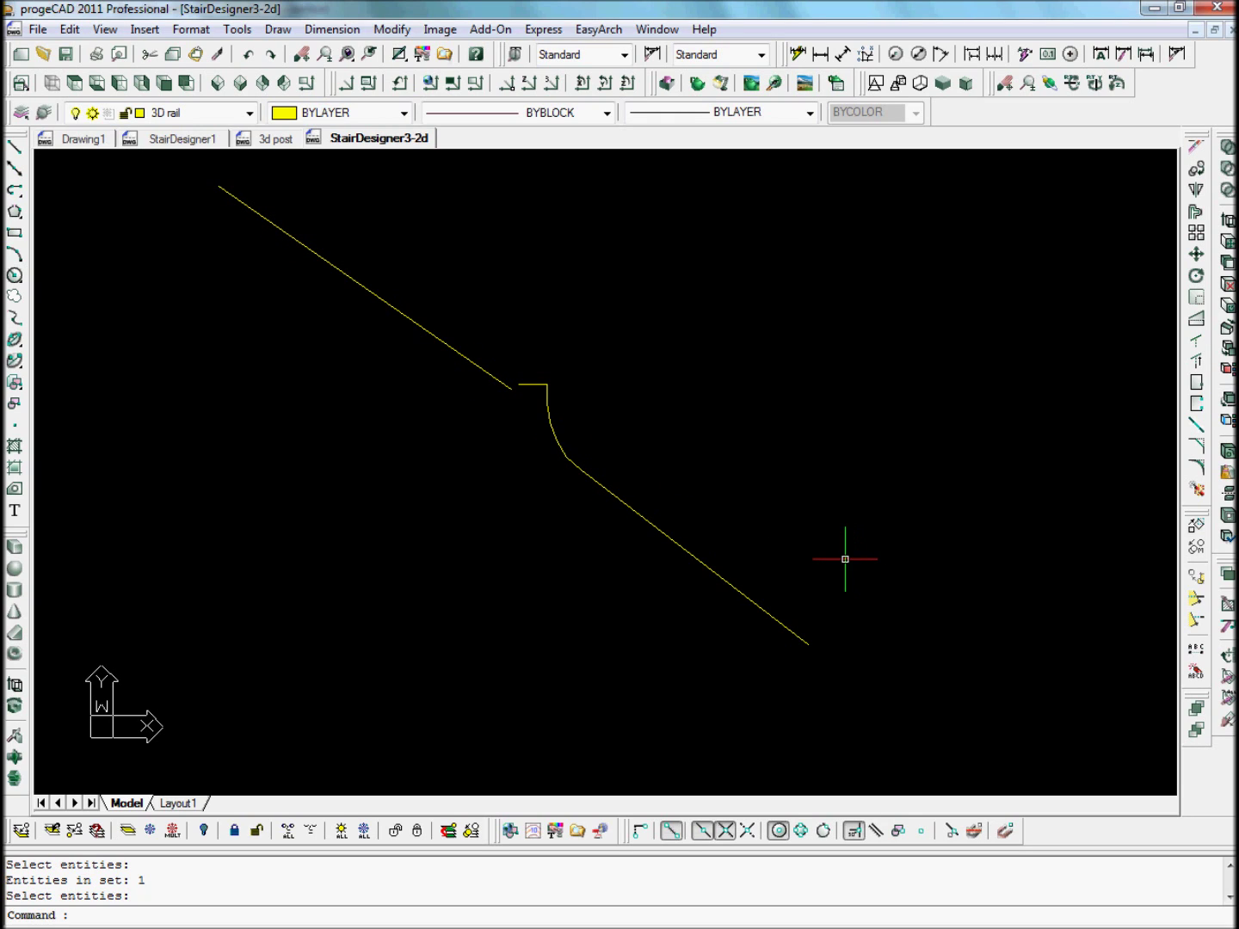
Join the horizontal segment, vertical segment, fillet arc and lower rail line into one polyline
{"action": "left_click", "coordinate": [534, 385]}
{"action": "key", "text": "Escape"}
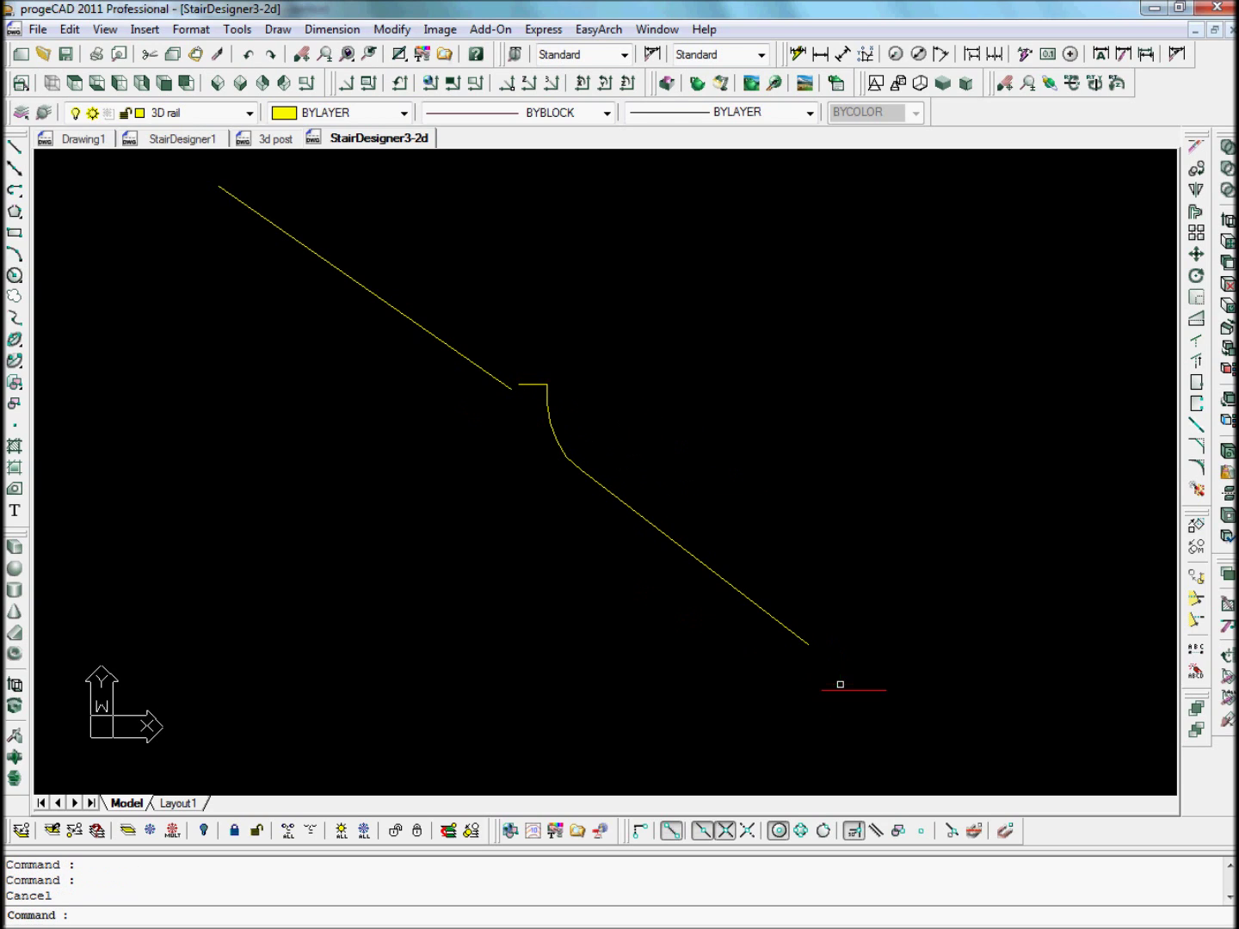
{"action": "left_click", "coordinate": [1226, 630]}
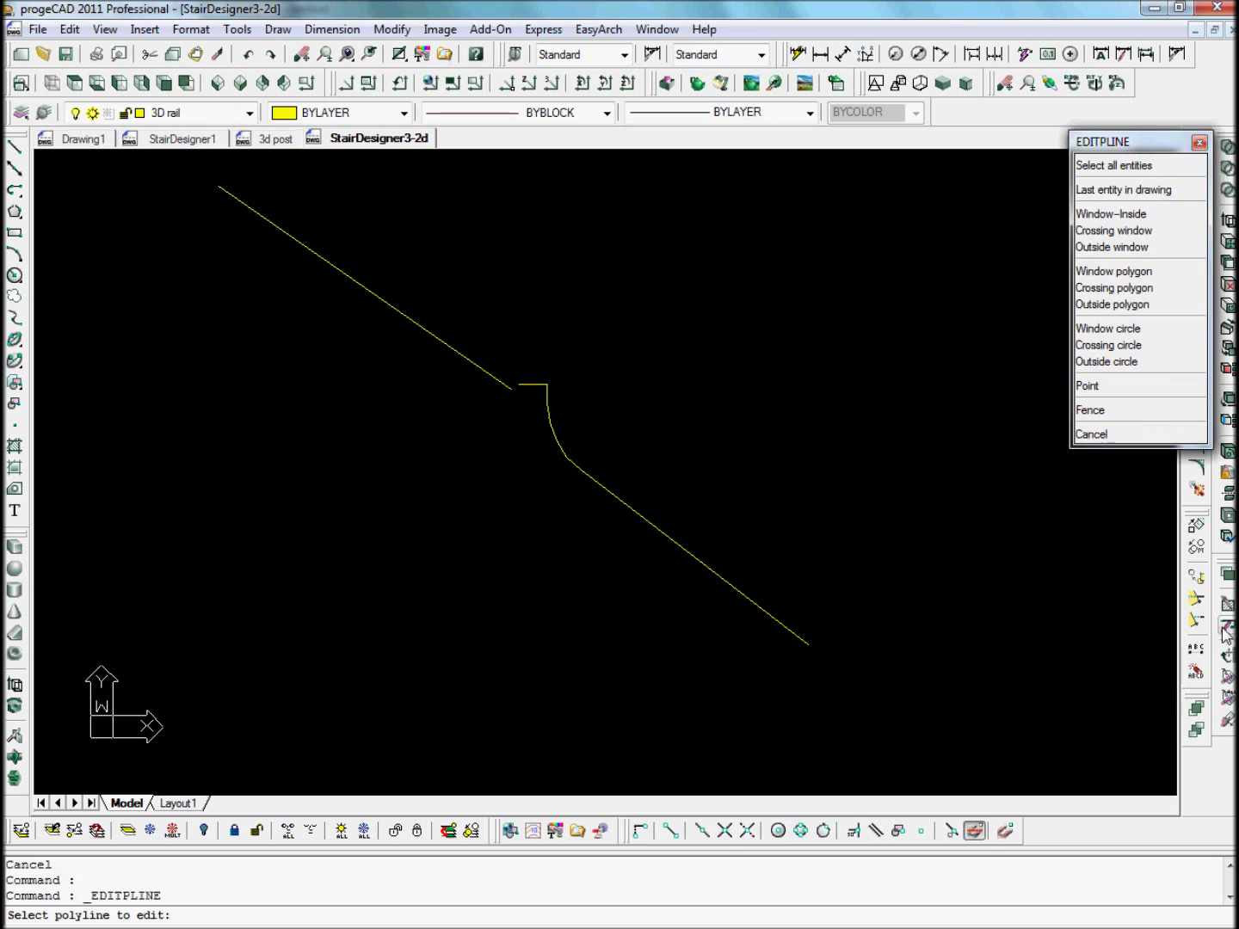
{"action": "left_click", "coordinate": [541, 384]}
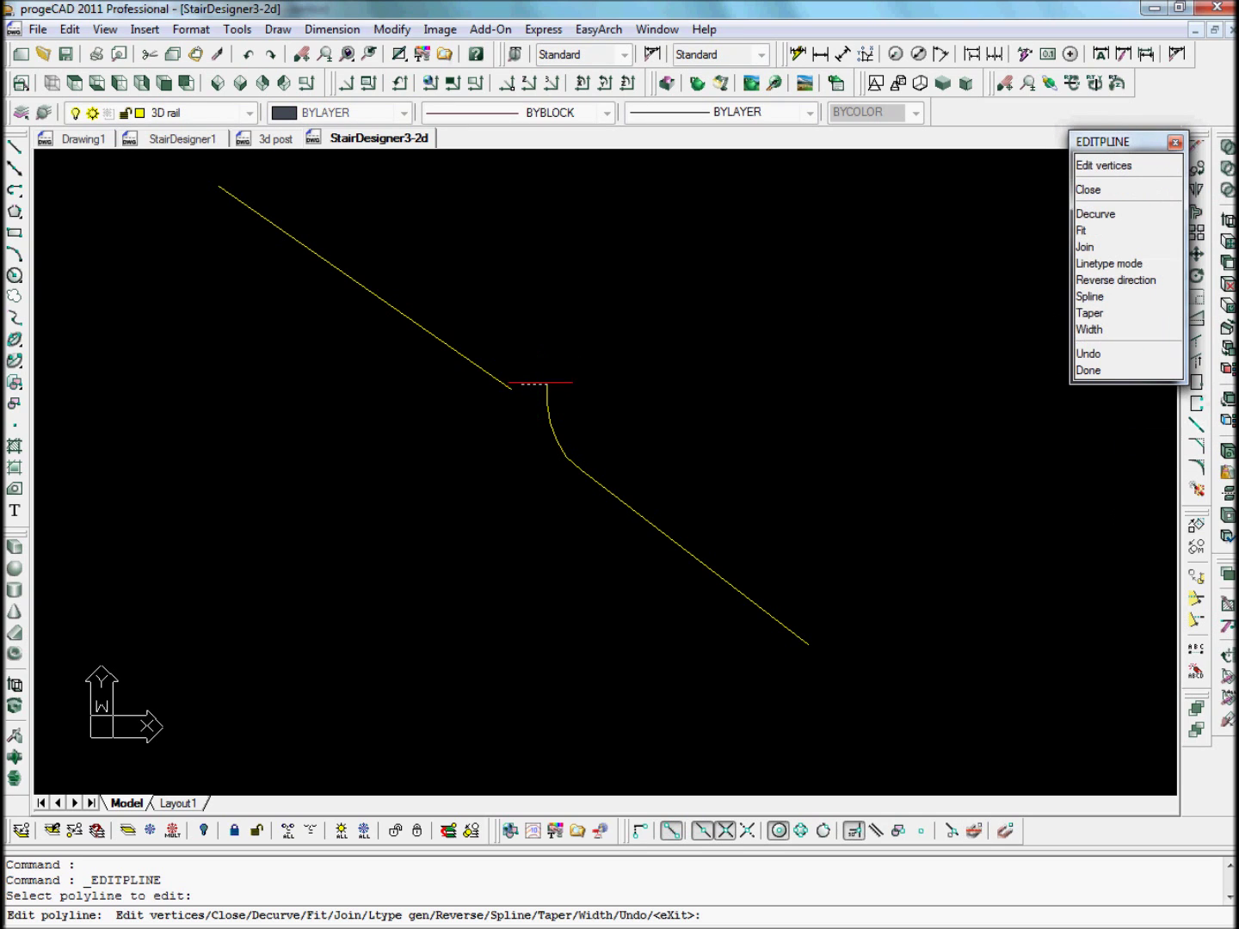
{"action": "left_click", "coordinate": [1086, 246]}
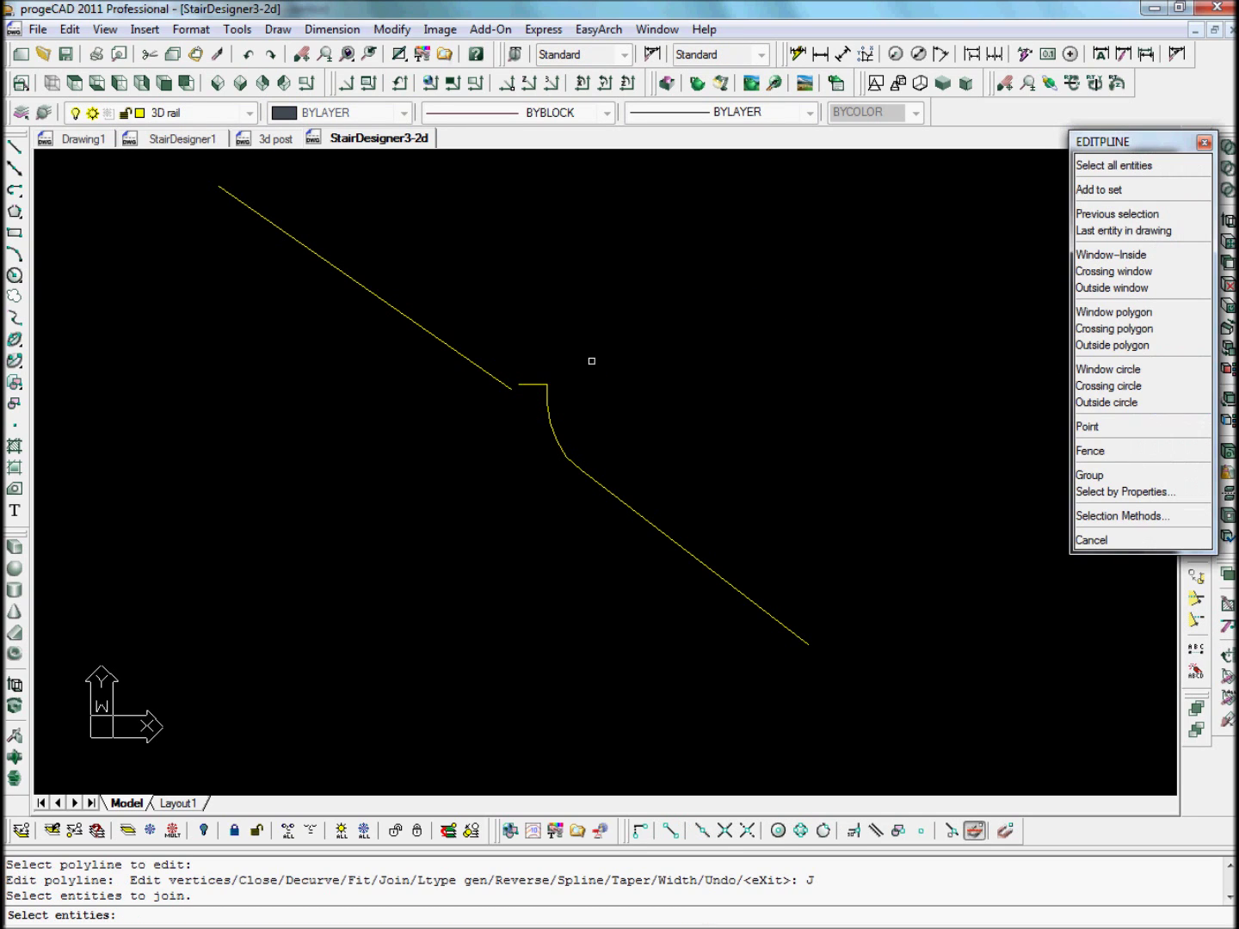
{"action": "left_click", "coordinate": [547, 391]}
{"action": "left_click", "coordinate": [552, 424]}
{"action": "left_click", "coordinate": [612, 485]}
{"action": "right_click", "coordinate": [716, 441]}
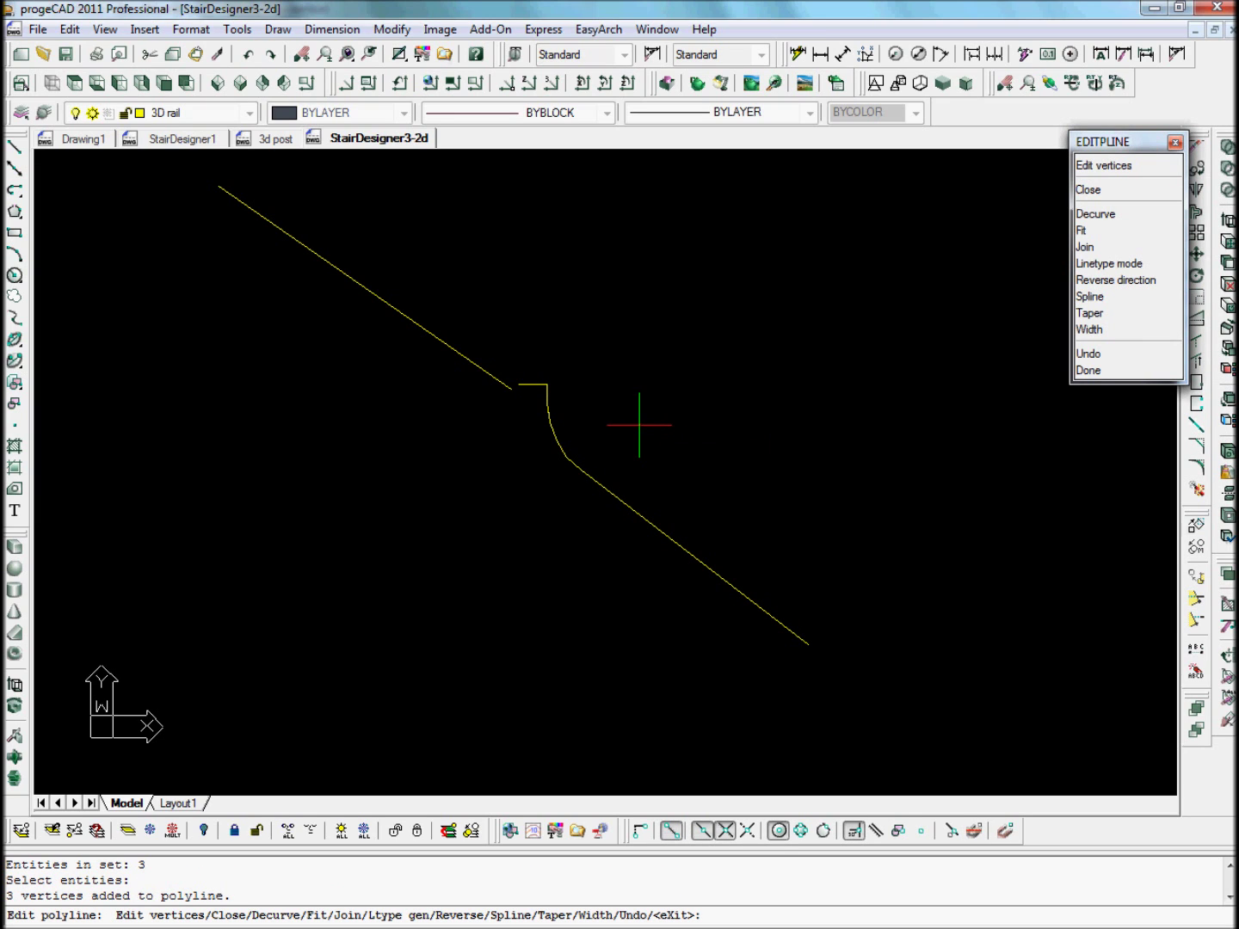
{"action": "right_click", "coordinate": [697, 423]}
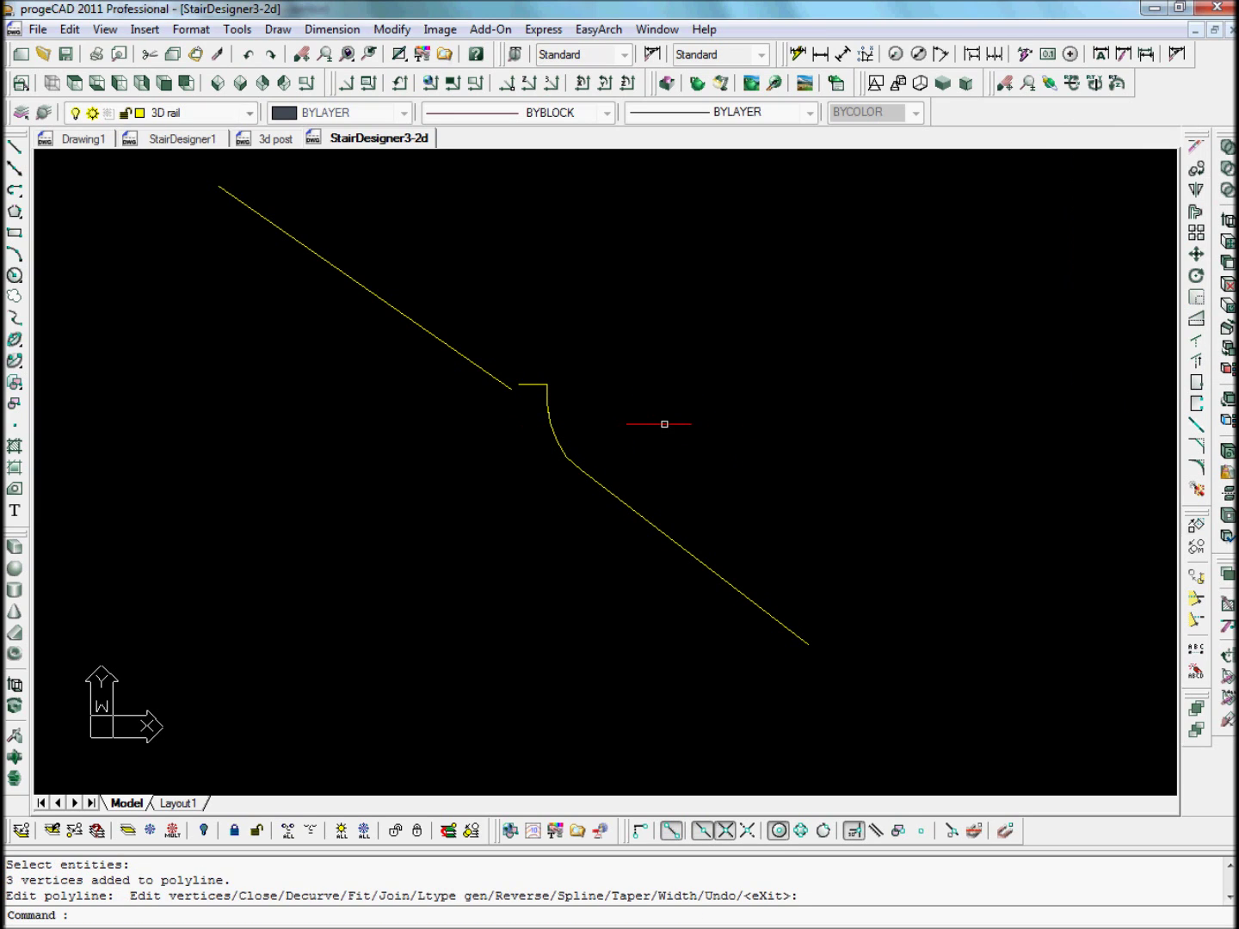
{"action": "left_click", "coordinate": [551, 424]}
{"action": "key", "text": "Escape"}
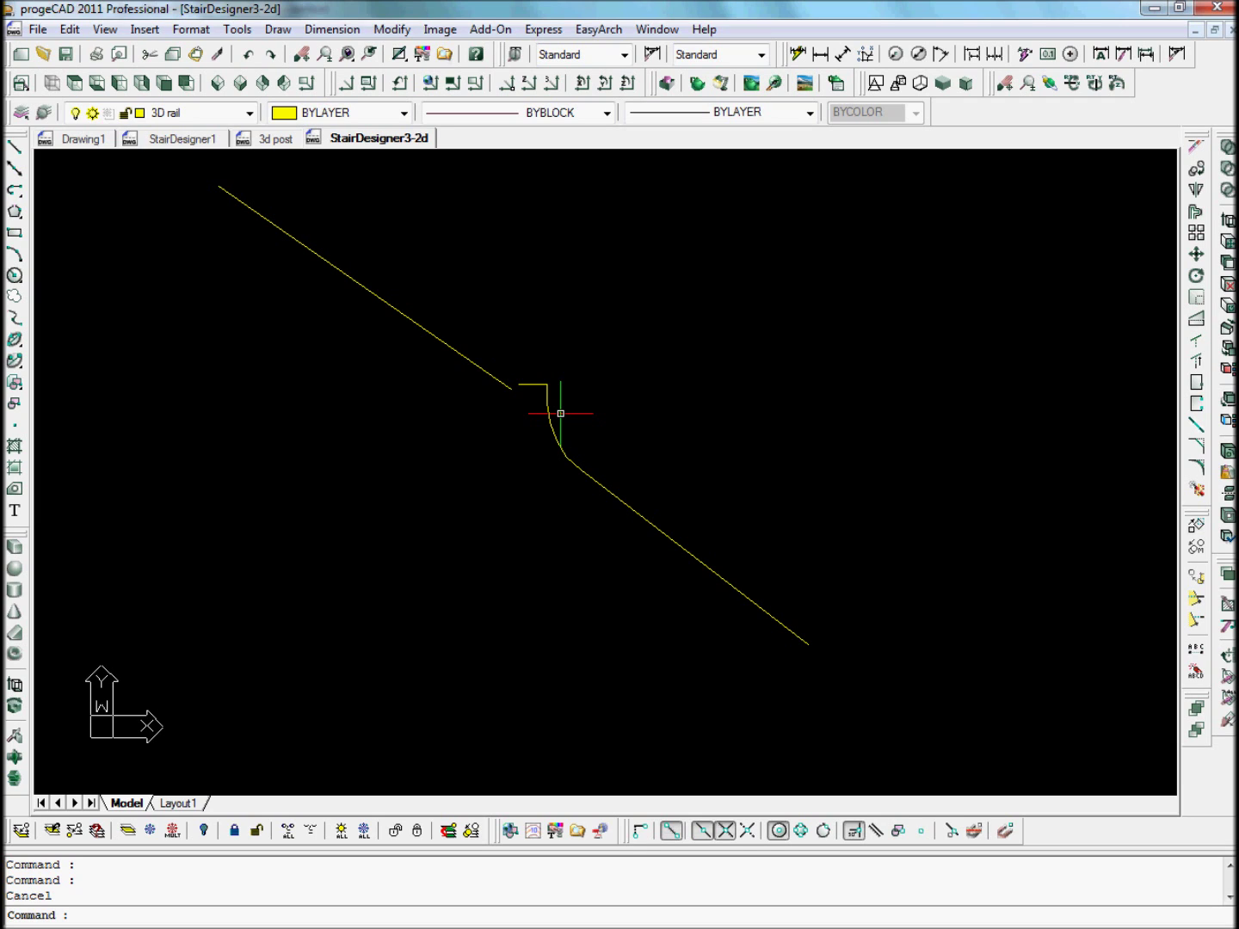
Switch to the southwest isometric view and move the UCS origin to the upper rail line's outer end
{"action": "middle_click_drag", "start_coordinate": [442, 387], "coordinate": [429, 470]}
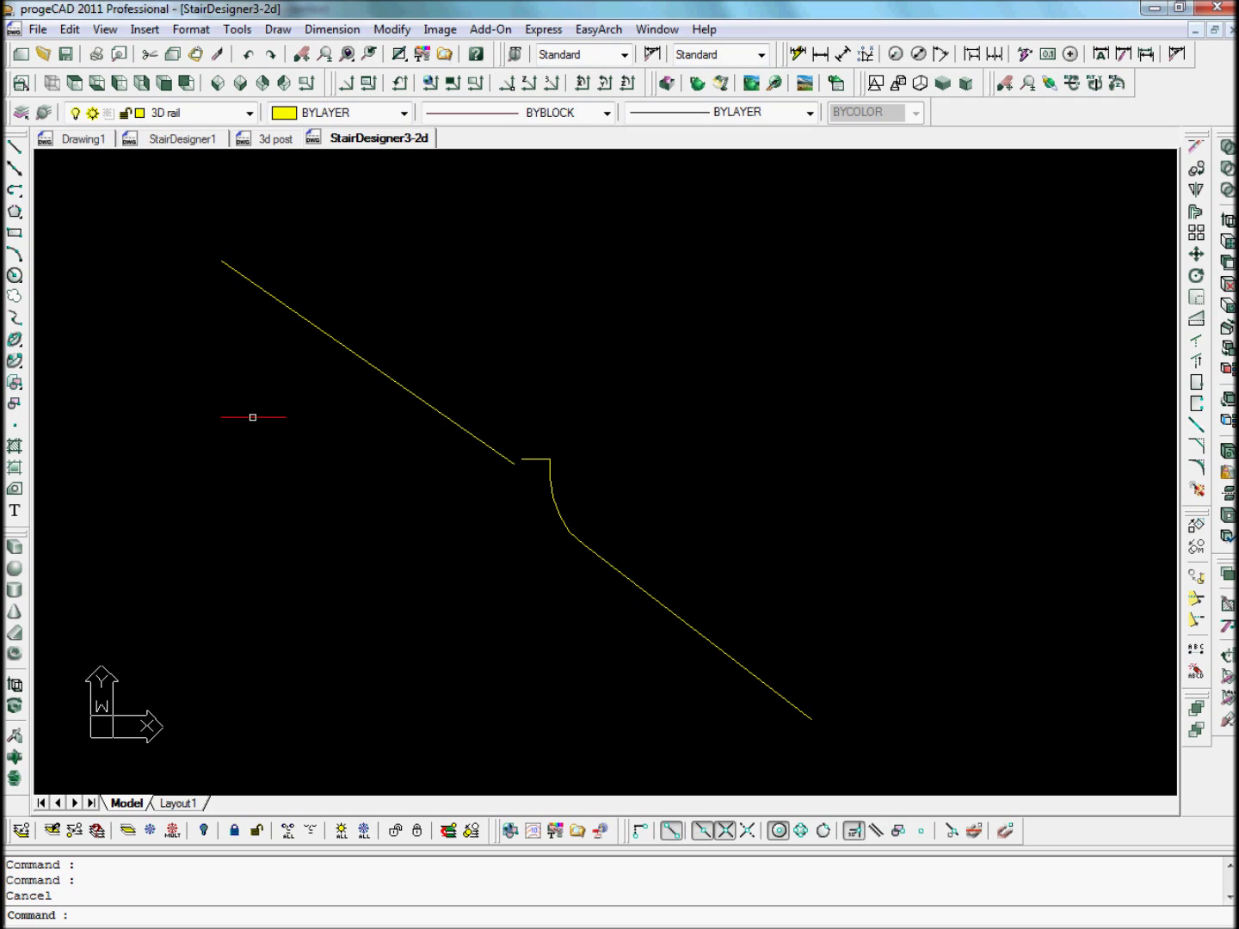
{"action": "left_click", "coordinate": [120, 83]}
{"action": "left_click", "coordinate": [216, 83]}
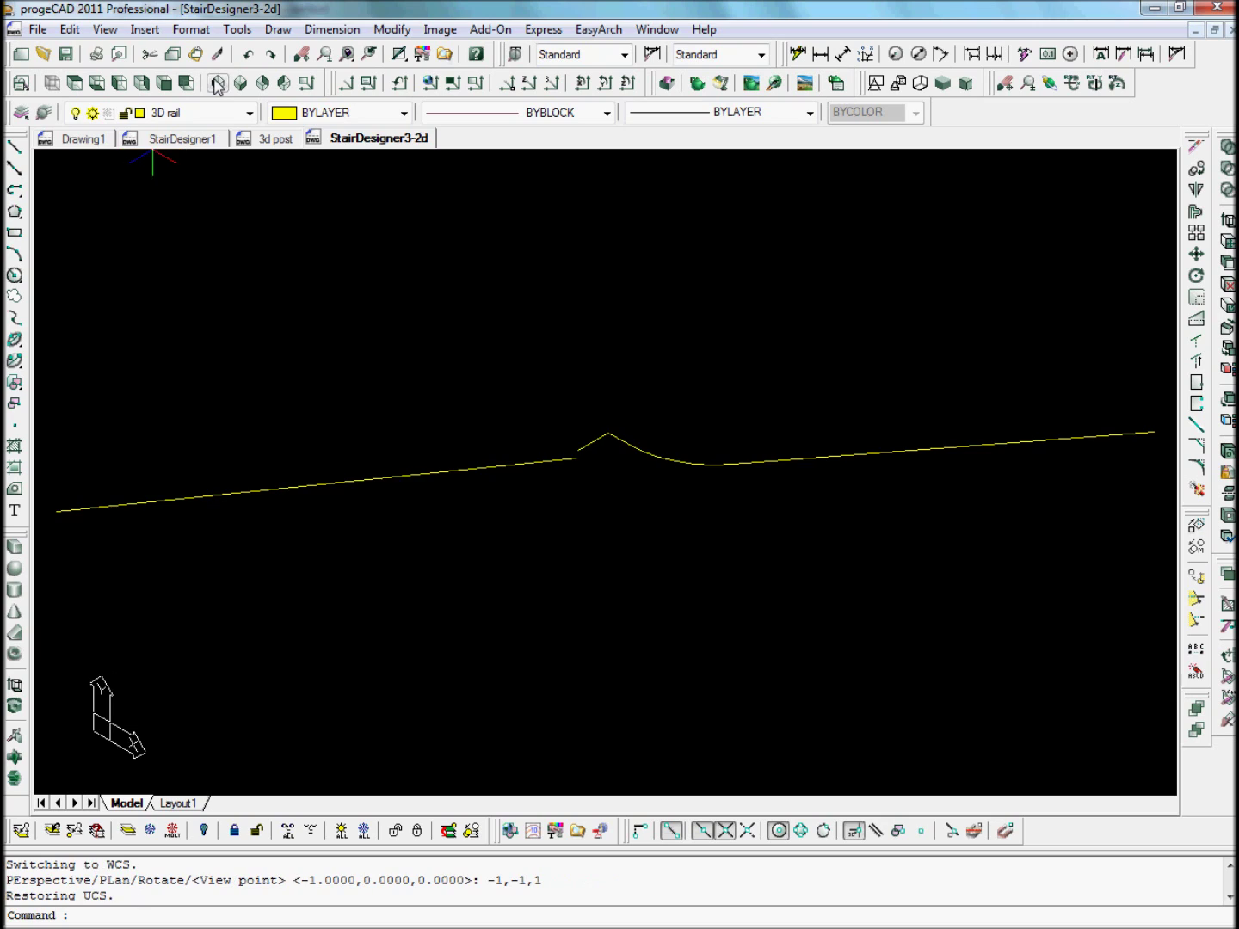
{"action": "middle_click_drag", "start_coordinate": [230, 613], "coordinate": [421, 556]}
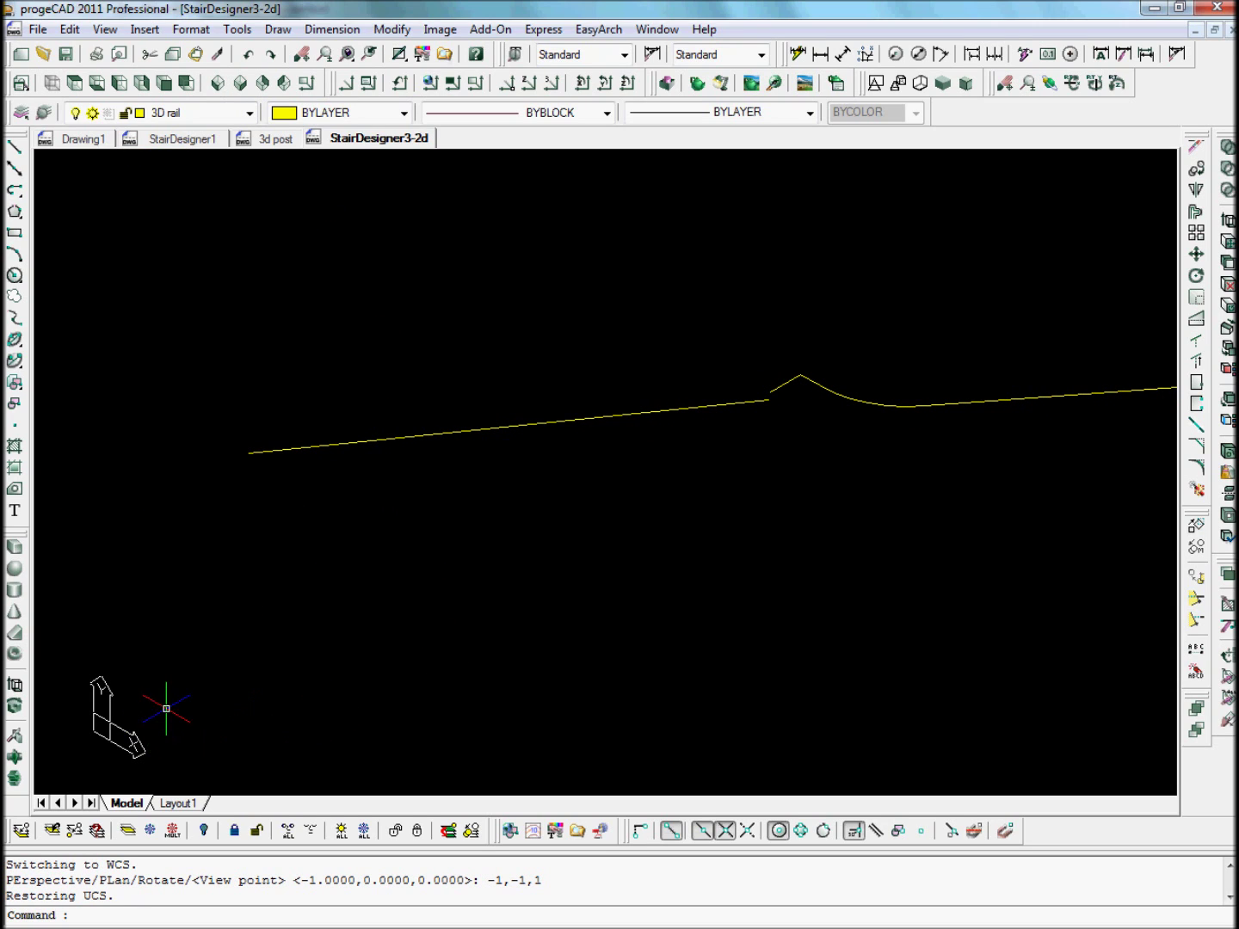
{"action": "left_click", "coordinate": [506, 83]}
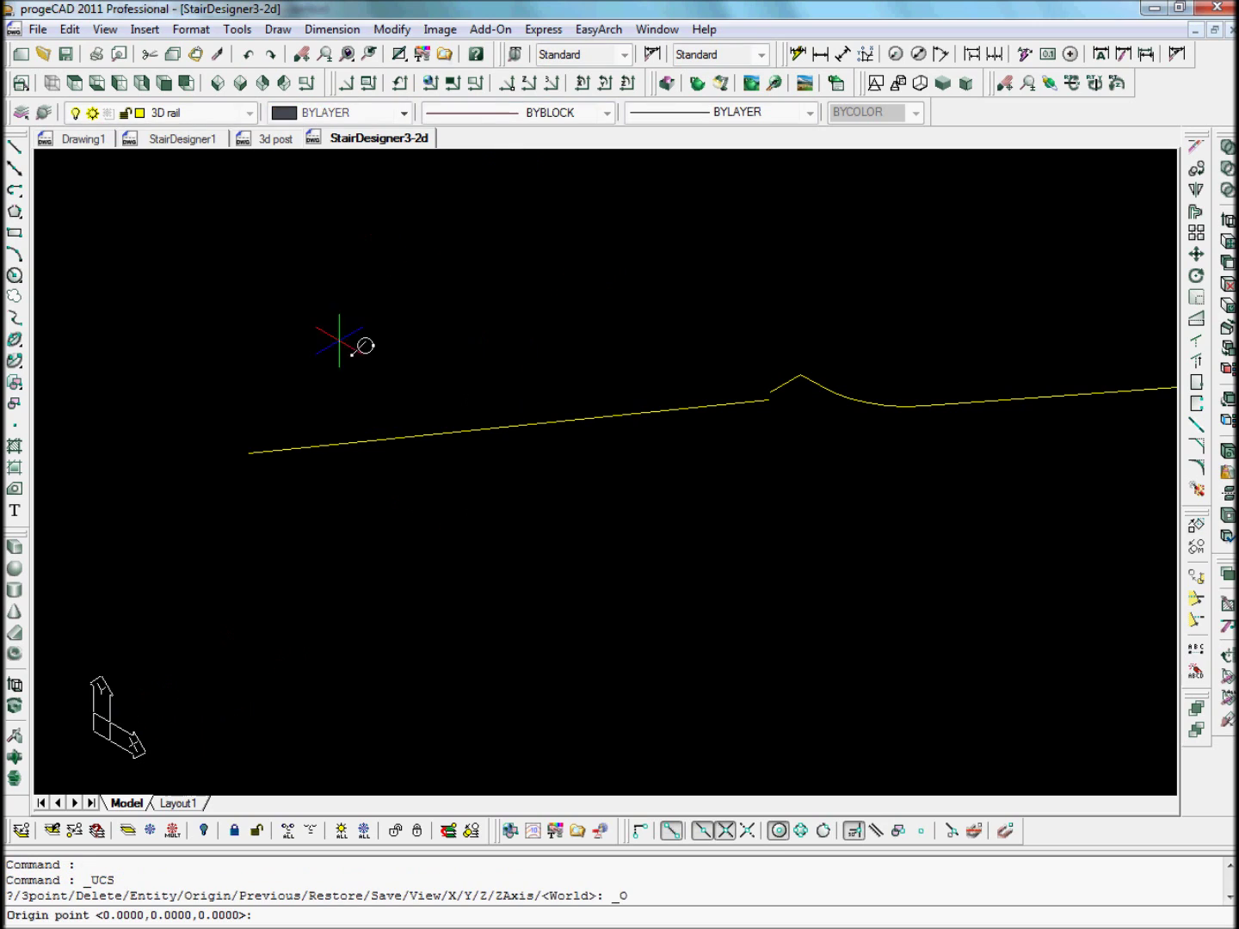
{"action": "left_click", "coordinate": [250, 452]}
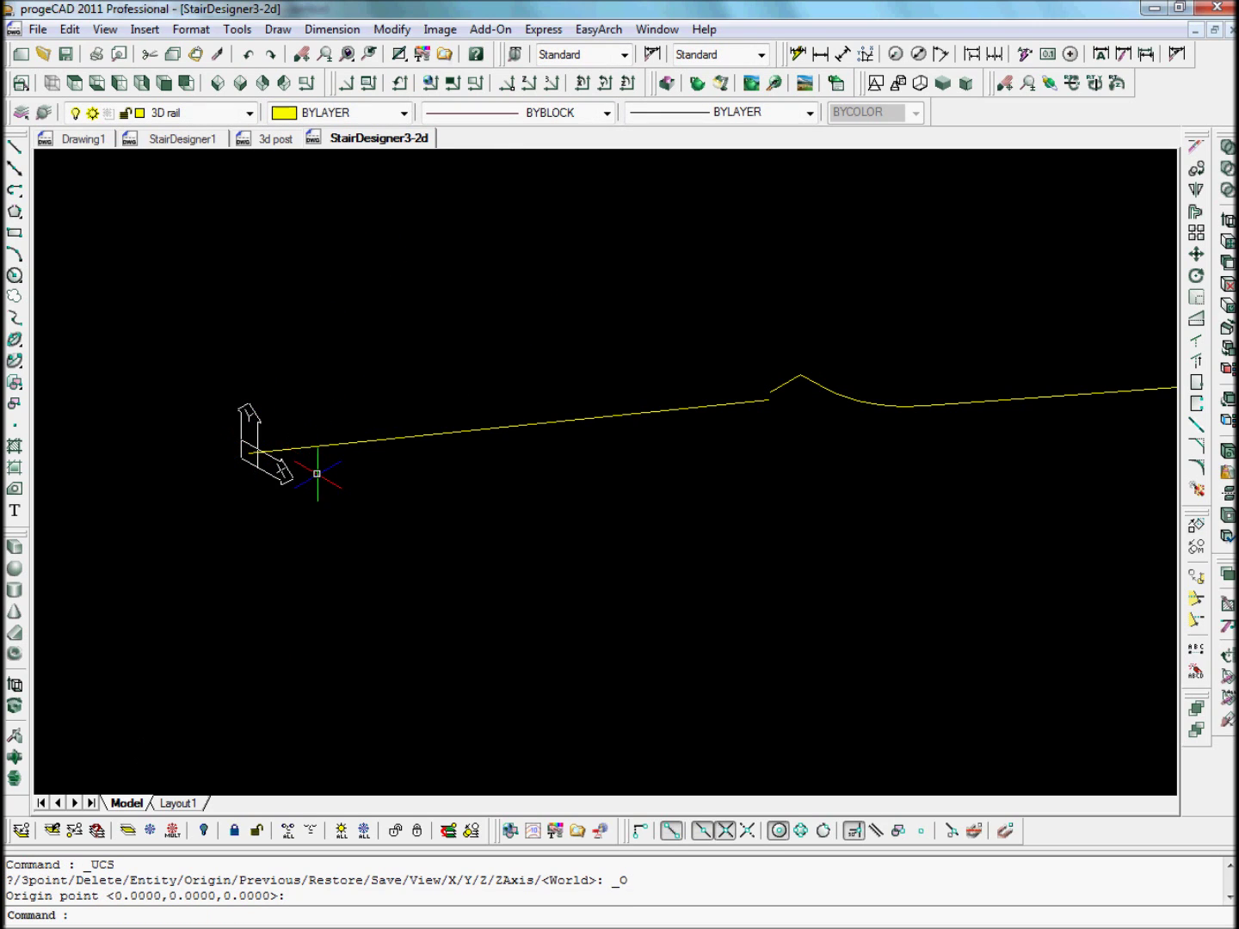
Draw a rectangle 8 long and 5 wide from the rail line's end at the UCS origin, extending outward and upward
{"action": "middle_click_drag", "start_coordinate": [275, 465], "coordinate": [526, 460], "text": "shift"}
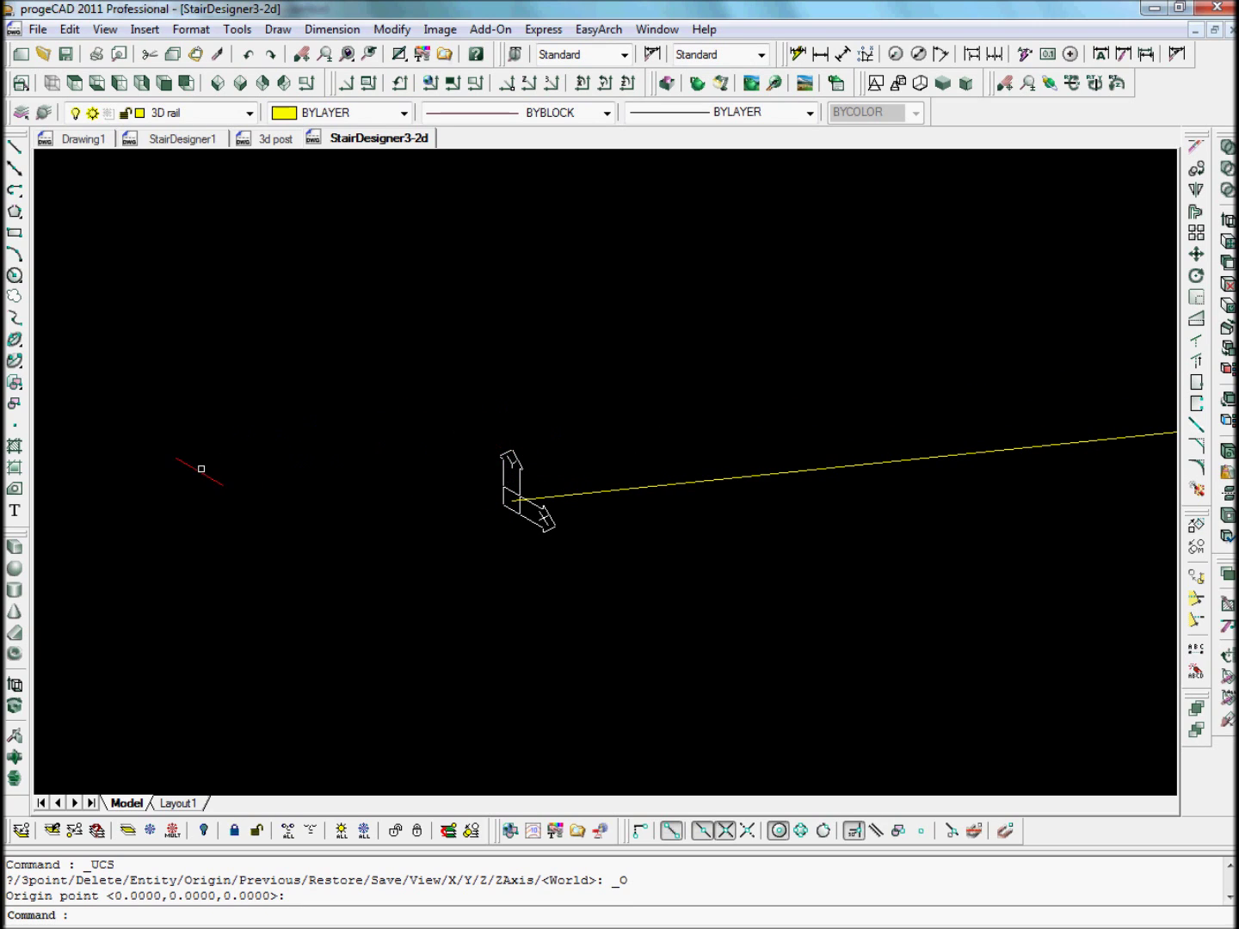
{"action": "left_click", "coordinate": [15, 232]}
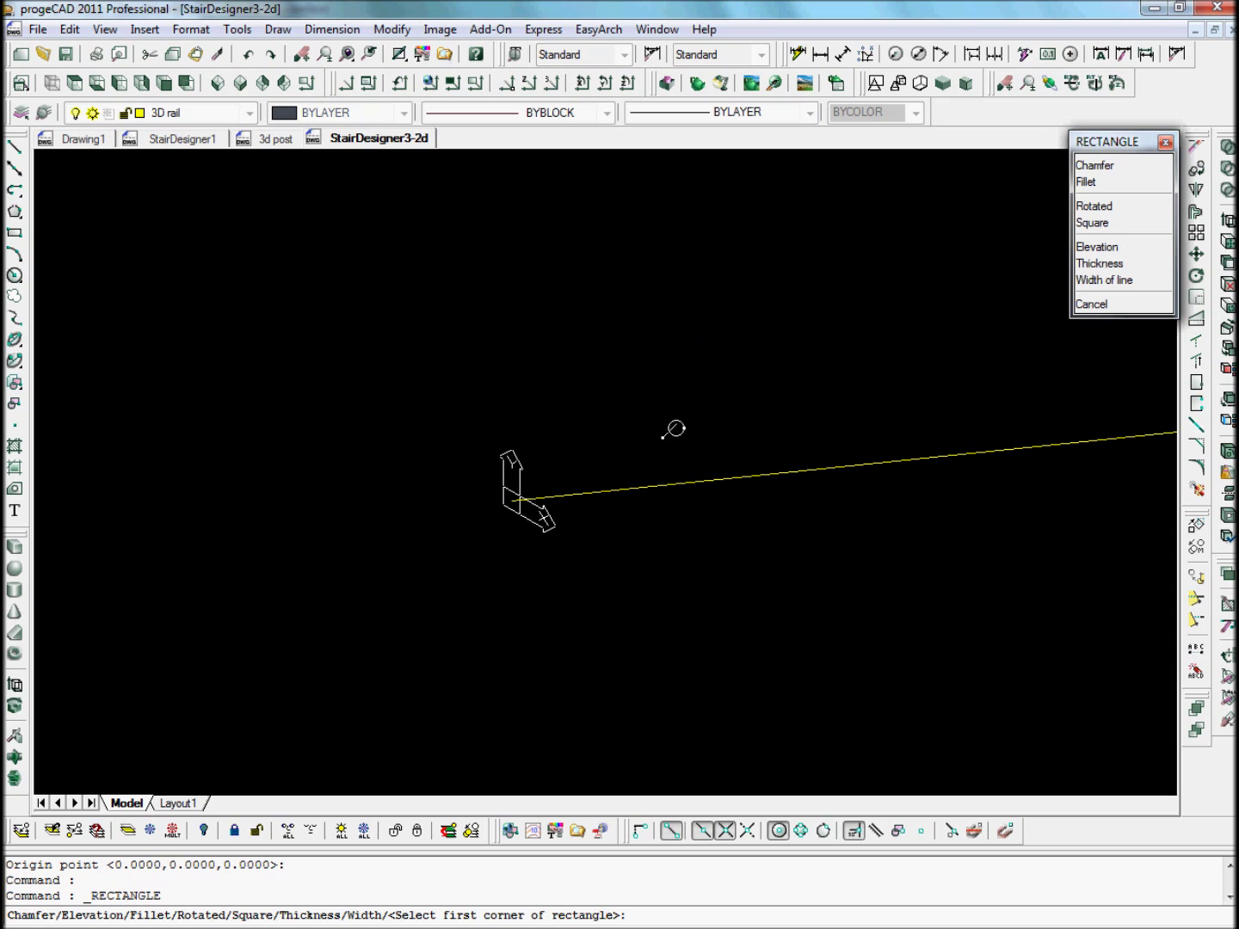
{"action": "left_click", "coordinate": [517, 499]}
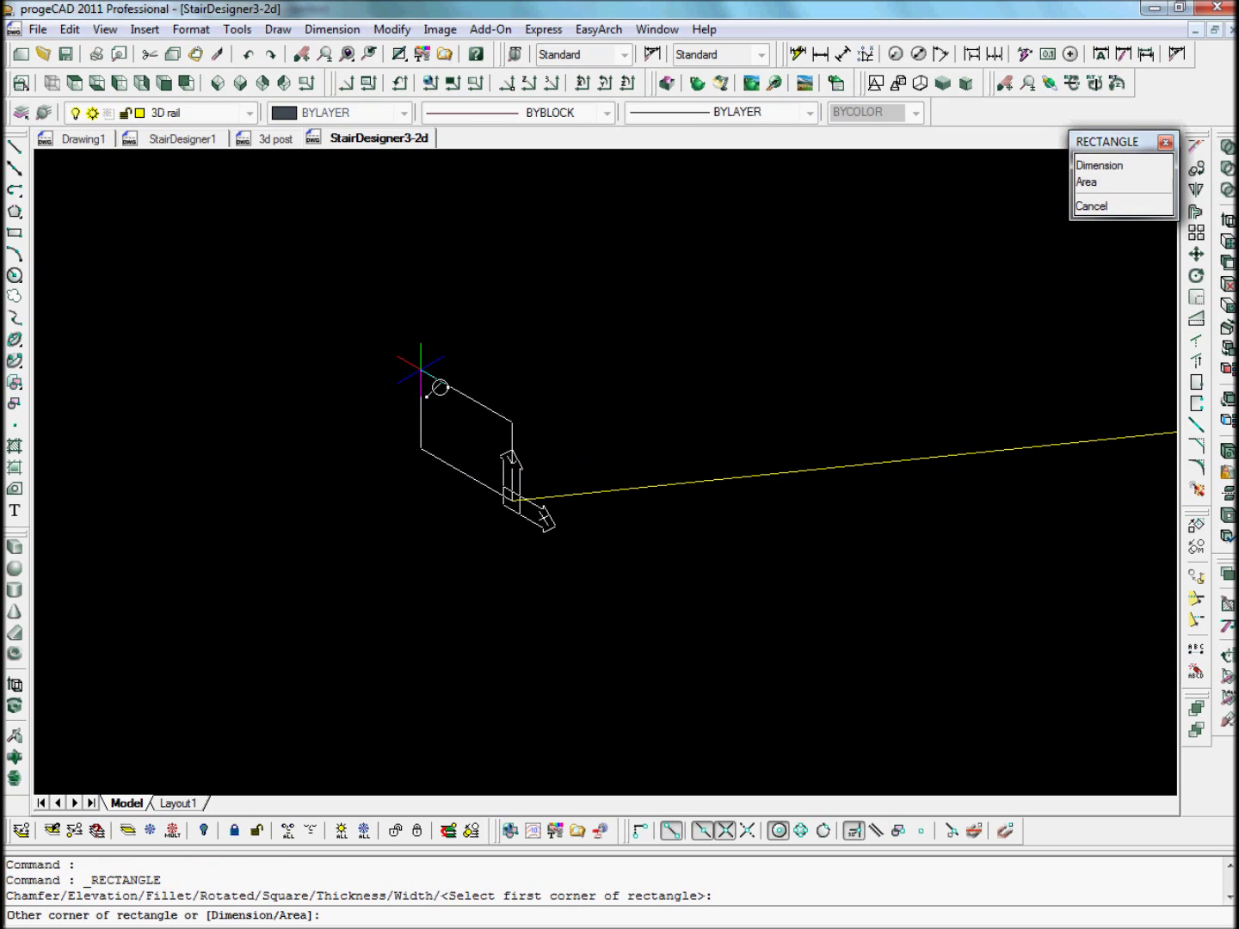
{"action": "type", "text": "d"}
{"action": "key", "text": "Return"}
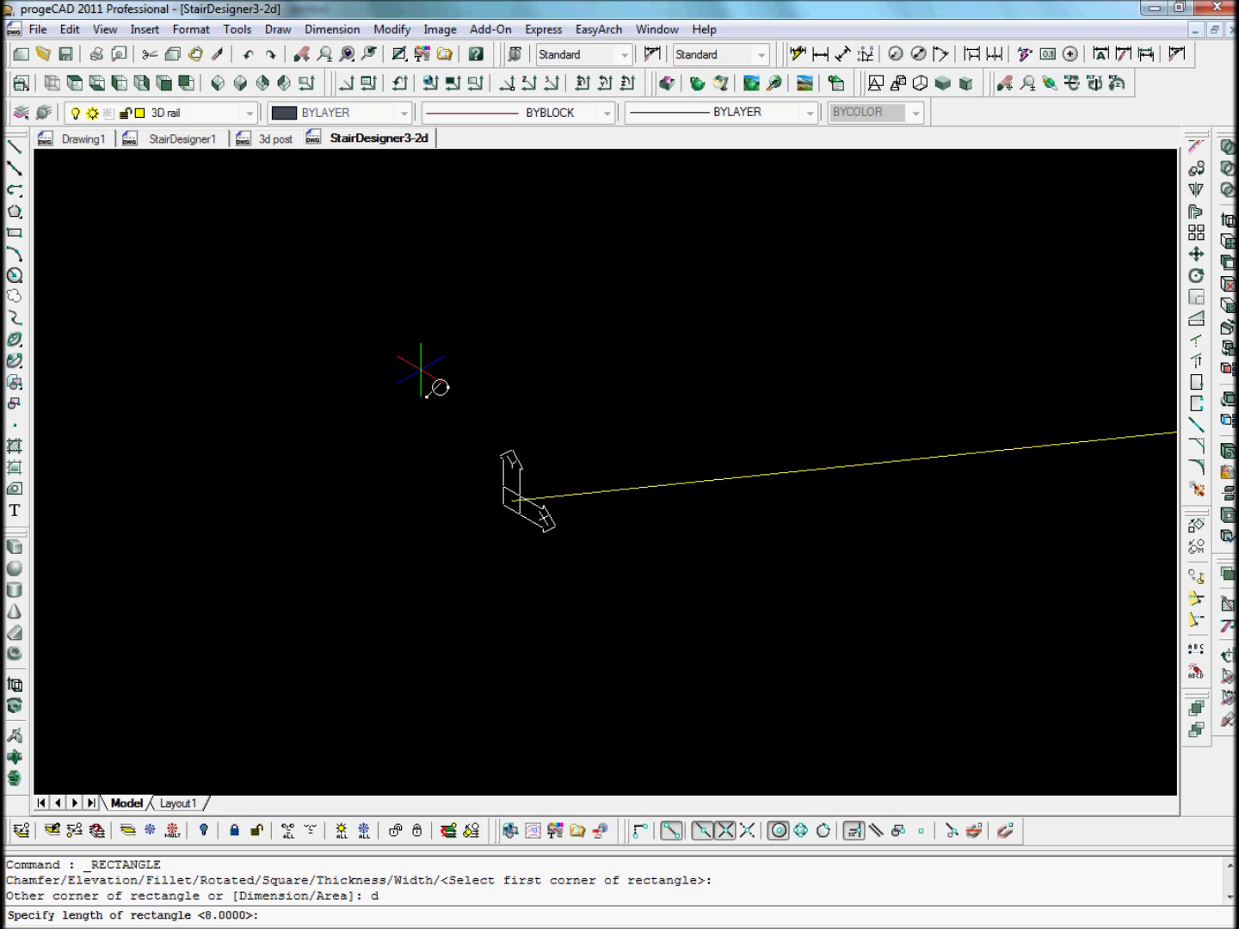
{"action": "key", "text": "Return"}
{"action": "key", "text": "Return"}
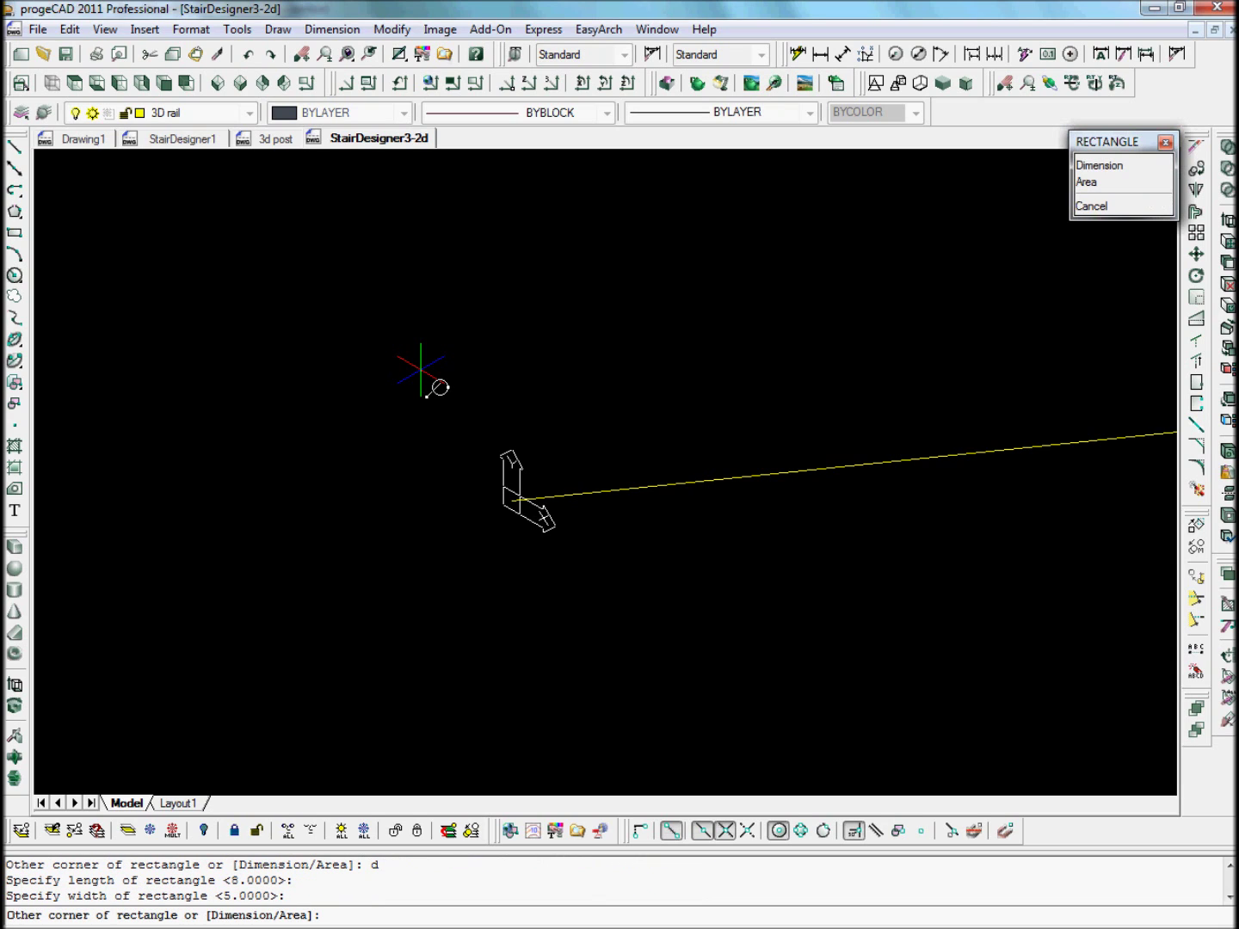
{"action": "left_click", "coordinate": [485, 366]}
{"action": "scroll", "coordinate": [476, 476], "scroll_direction": "up", "scroll_amount": 3}
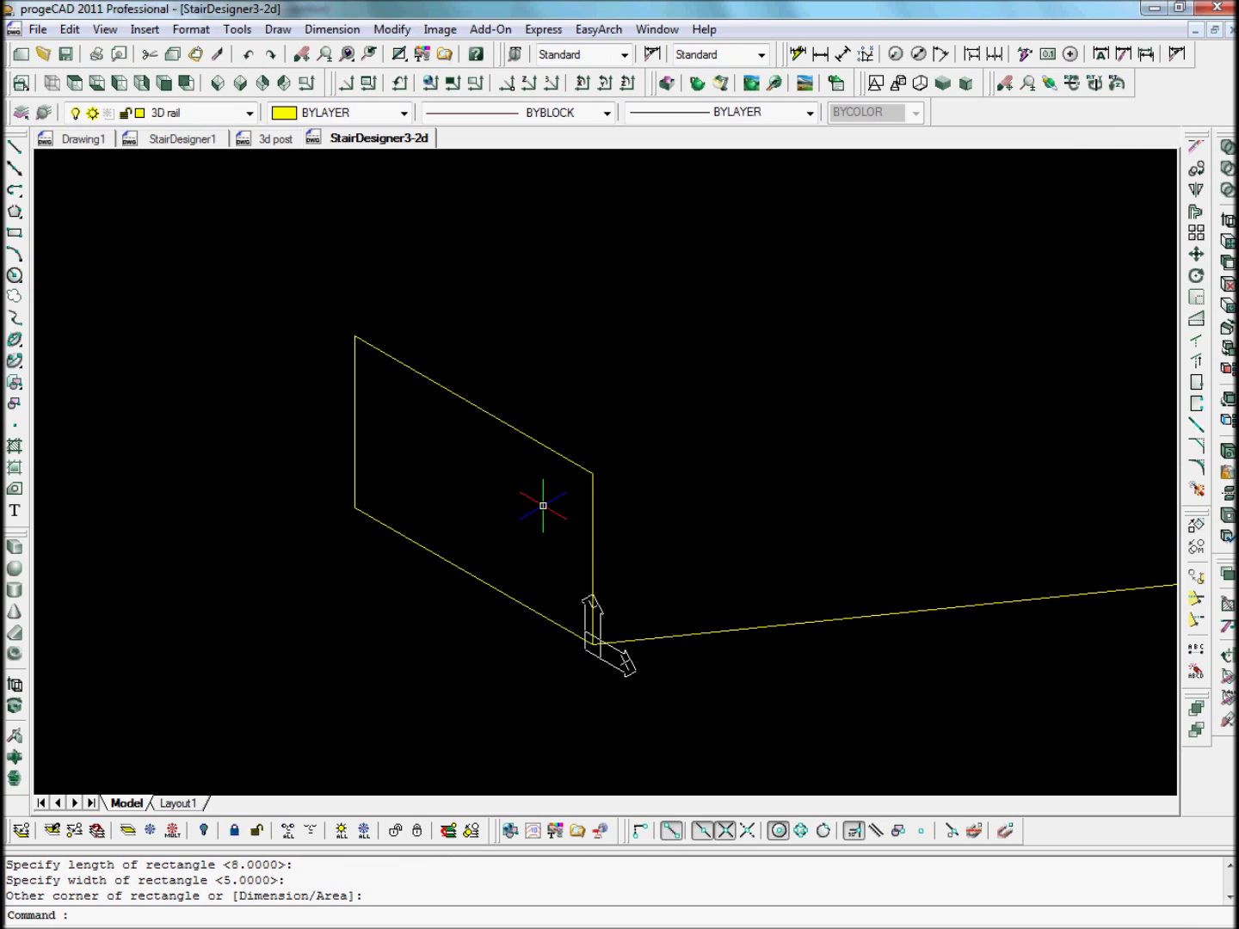
{"action": "scroll", "coordinate": [544, 505], "scroll_direction": "up", "scroll_amount": 2}
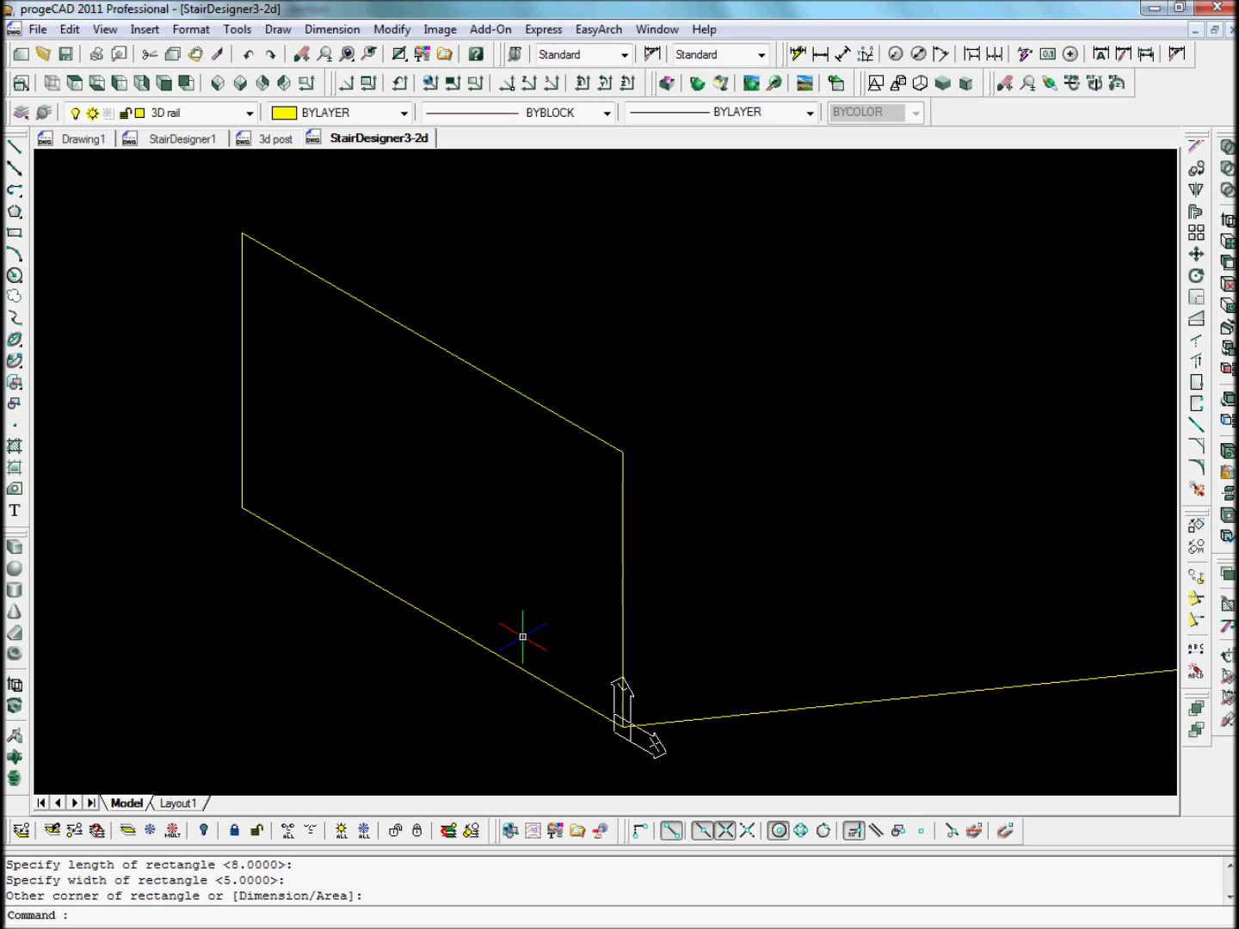
Explode the rectangular profile into separate lines
{"action": "left_click", "coordinate": [1199, 489]}
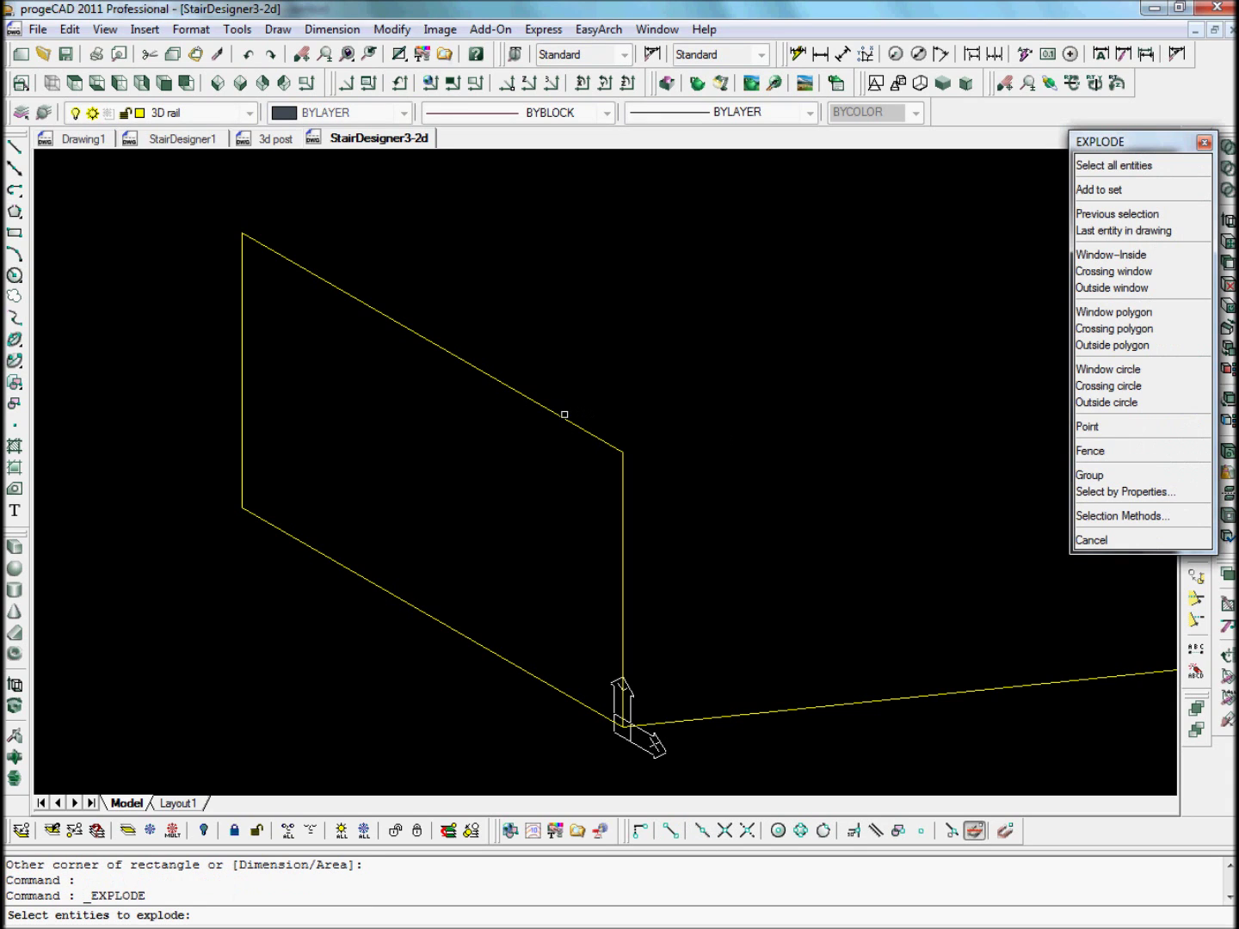
{"action": "left_click", "coordinate": [569, 413]}
{"action": "key", "text": "Return"}
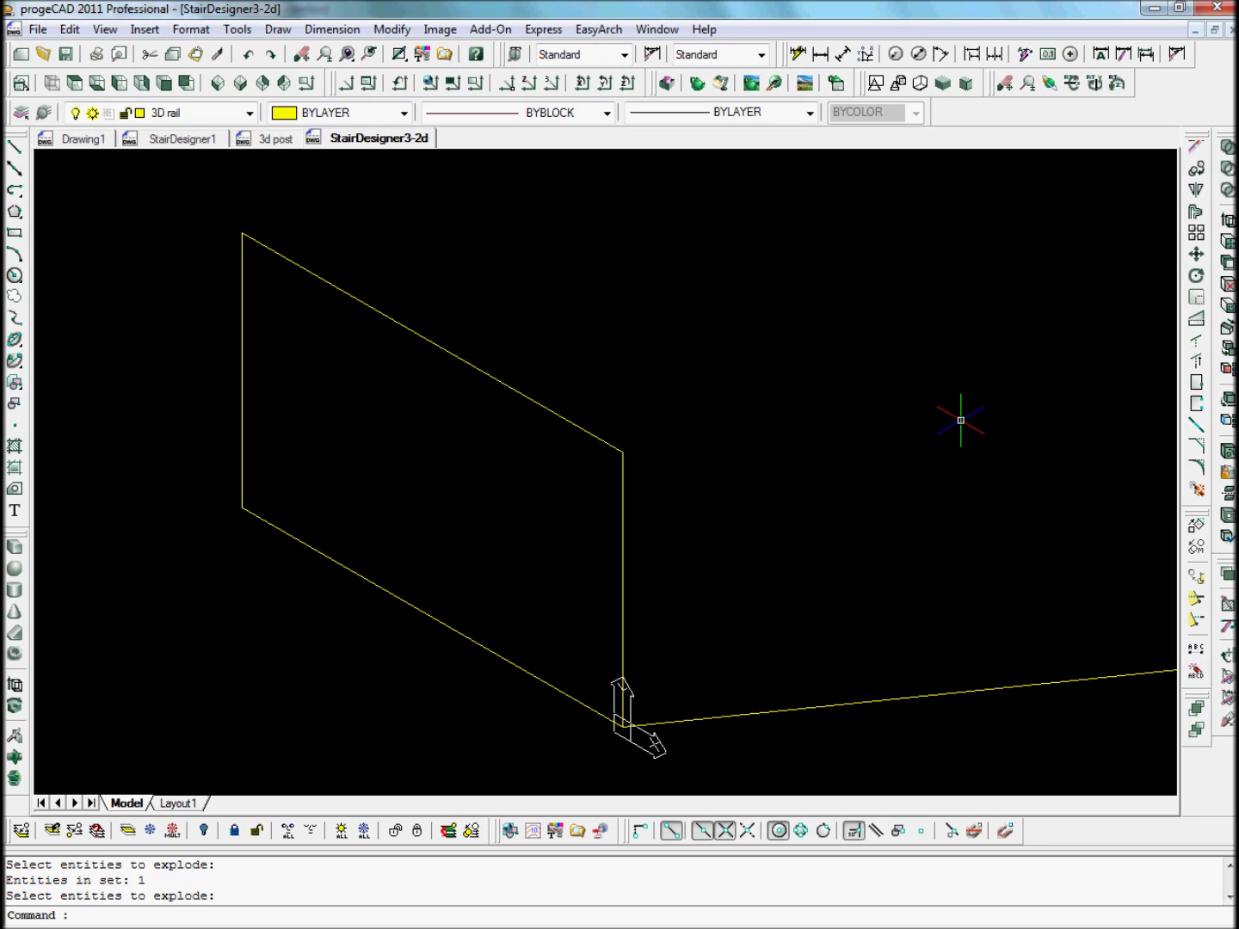
Set the fillet radius to 2 and round the two rectangle corners farthest from the rail line
{"action": "type", "text": "f"}
{"action": "key", "text": "Return"}
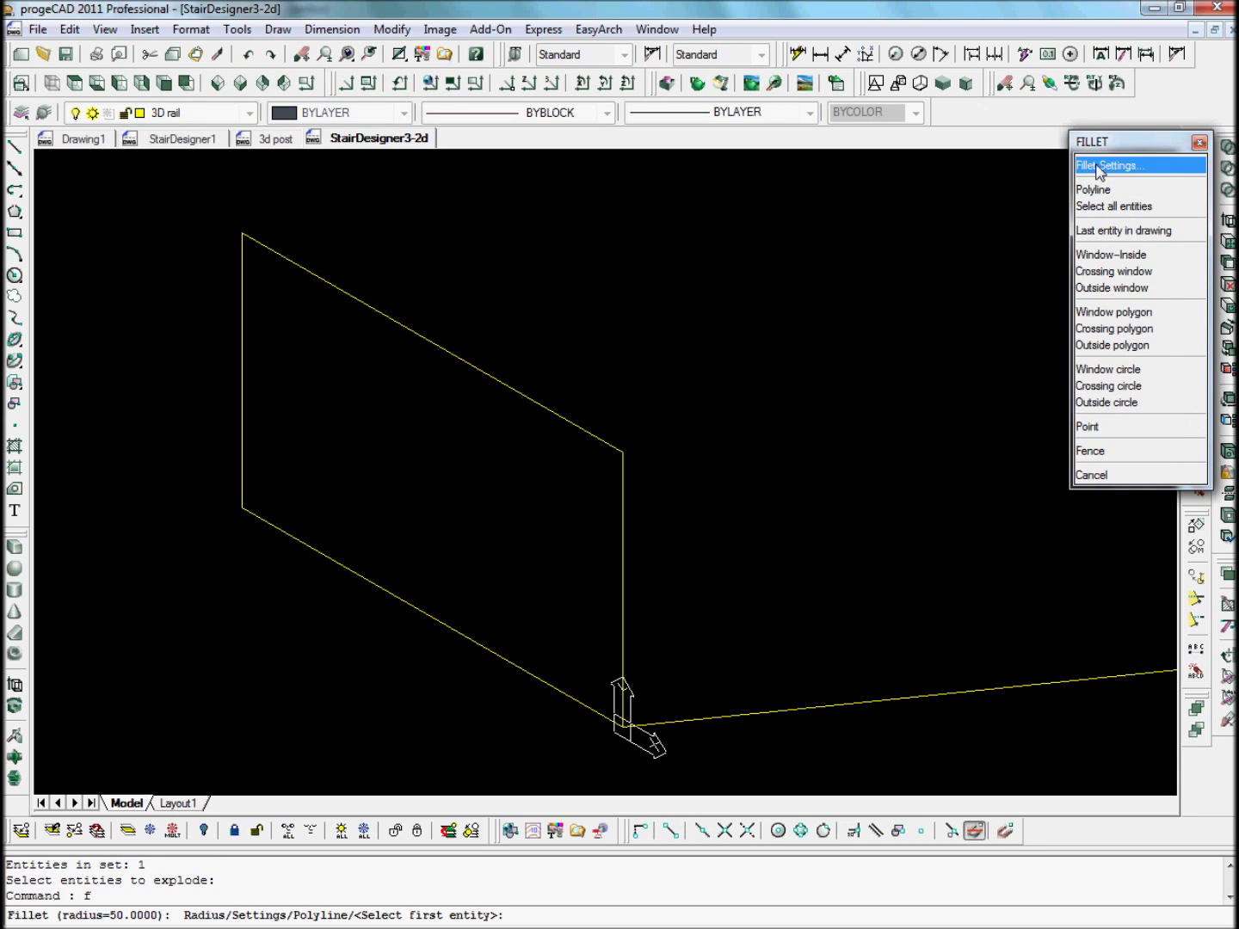
{"action": "left_click", "coordinate": [1109, 169]}
{"action": "left_click_drag", "start_coordinate": [763, 459], "coordinate": [658, 464]}
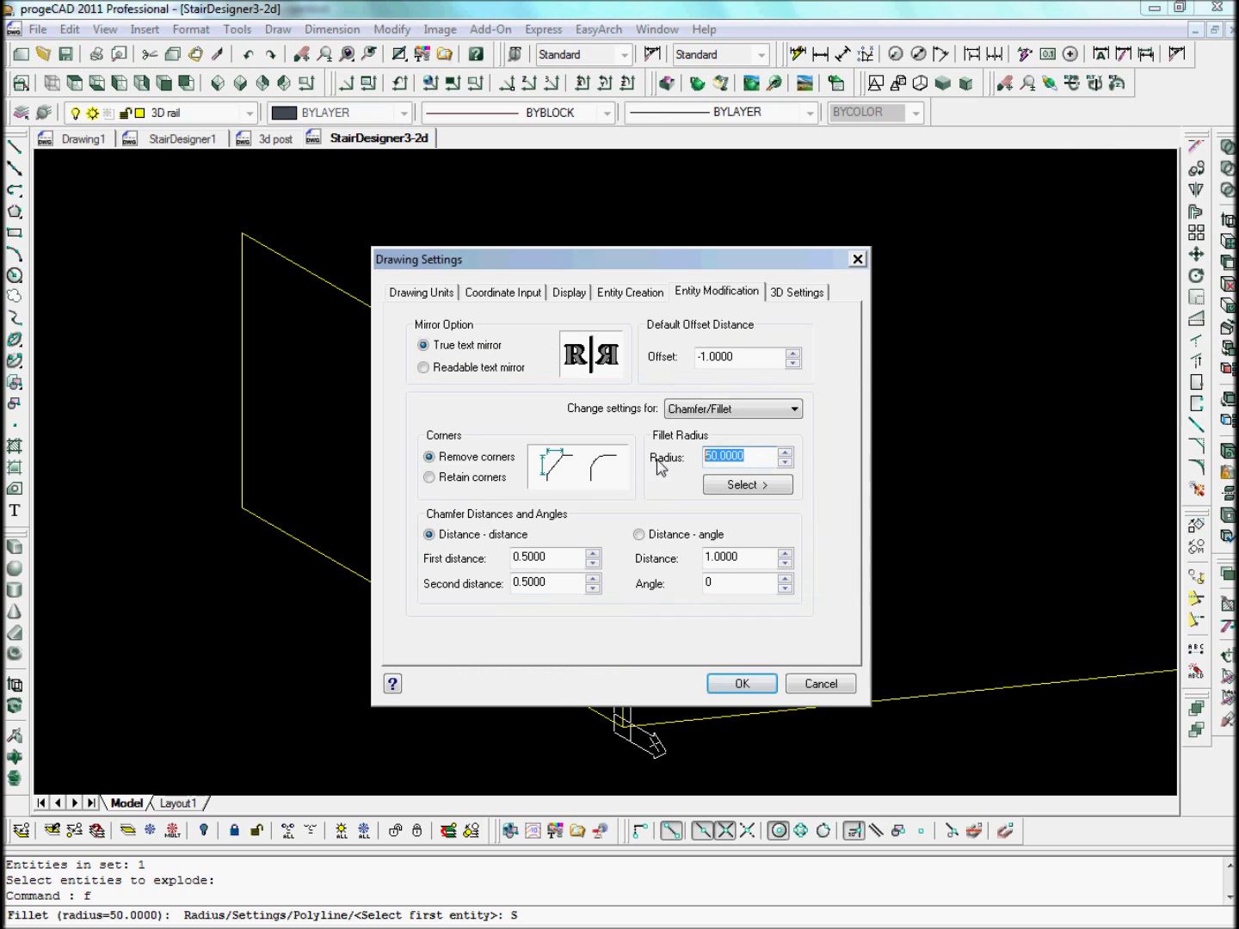
{"action": "type", "text": "2"}
{"action": "left_click", "coordinate": [741, 684]}
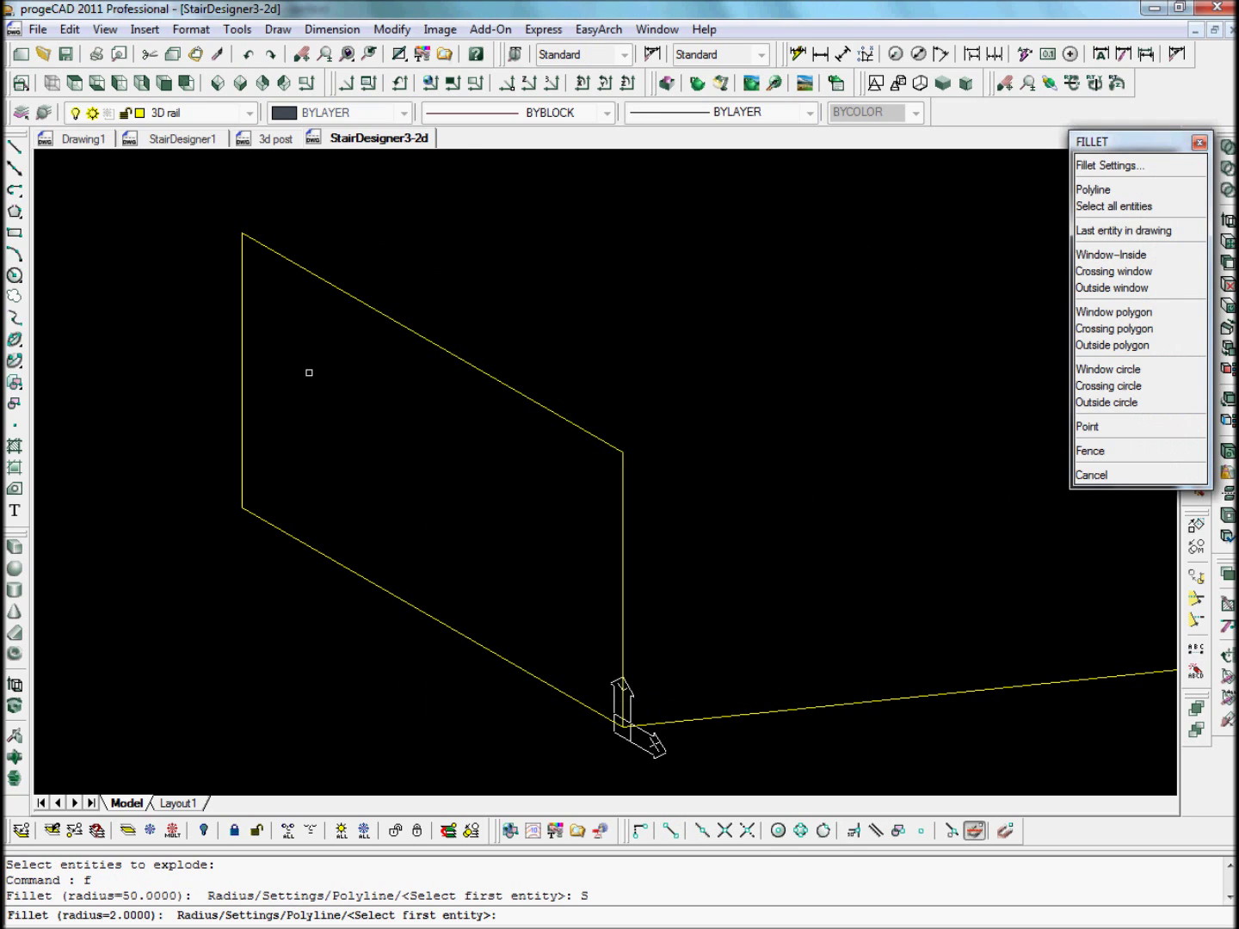
{"action": "left_click", "coordinate": [287, 258]}
{"action": "left_click", "coordinate": [244, 288]}
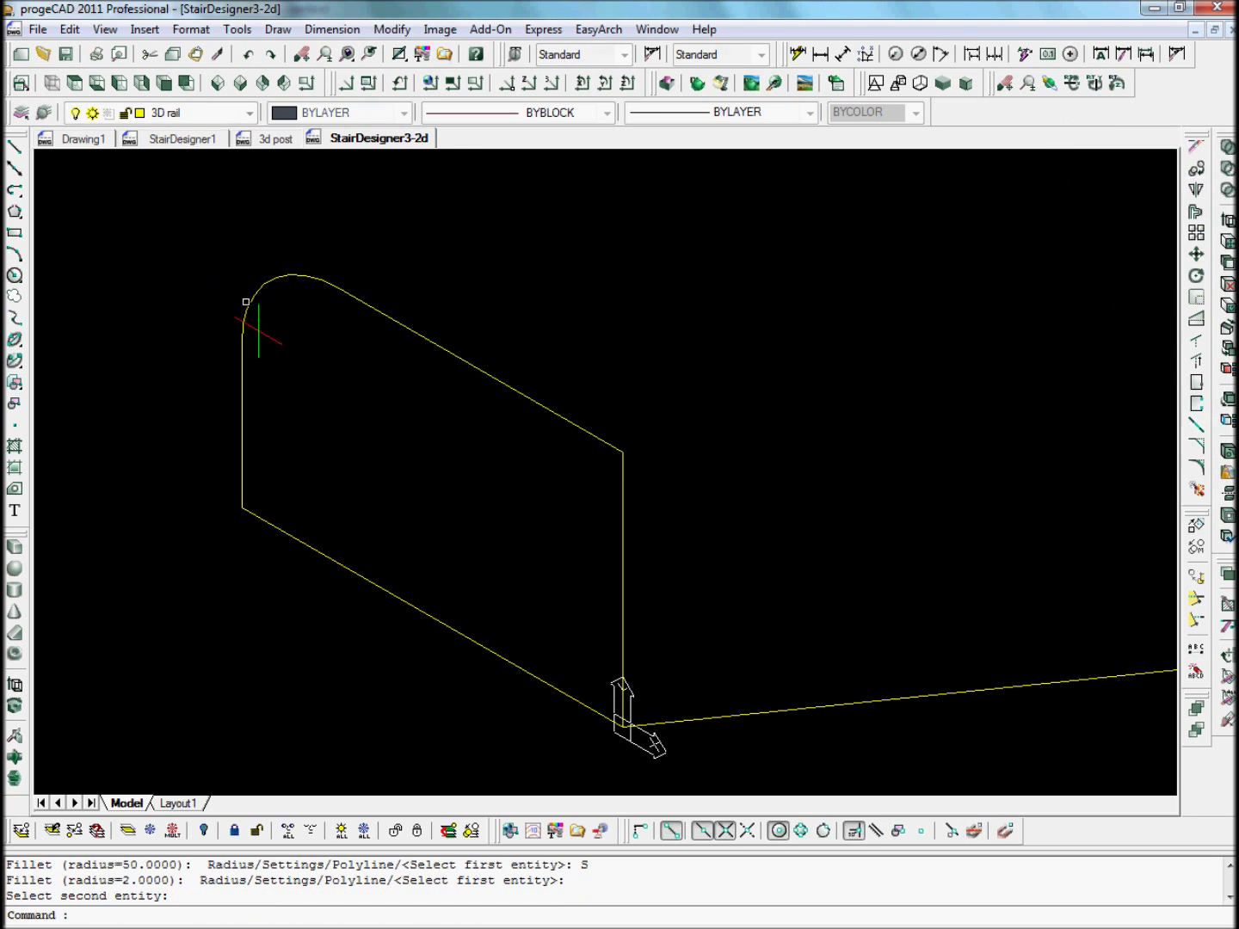
{"action": "key", "text": "Return"}
{"action": "left_click", "coordinate": [241, 384]}
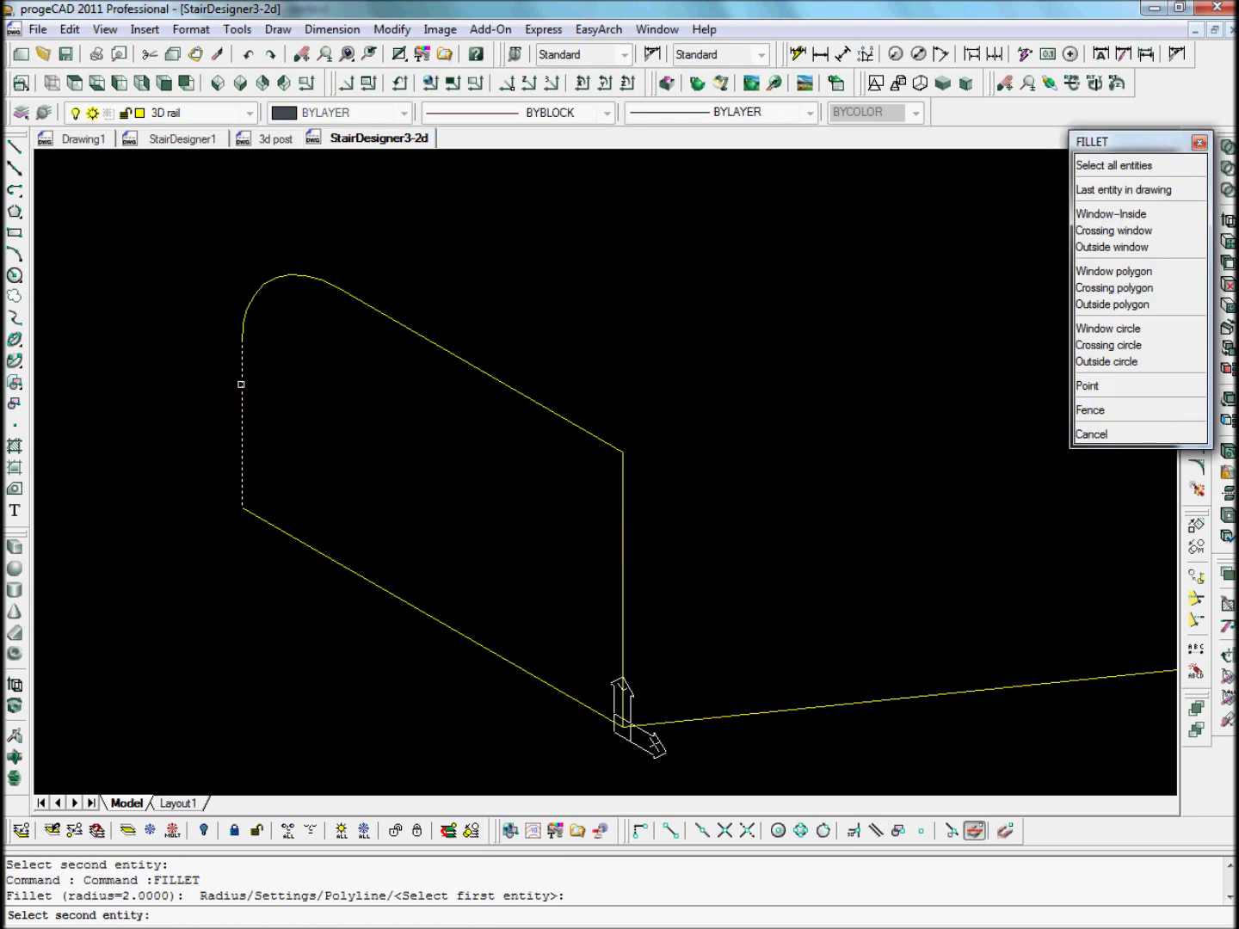
{"action": "left_click", "coordinate": [268, 518]}
Draw a circle centred above the profile so that its lower part cuts across the profile's upper edge
{"action": "type", "text": "c"}
{"action": "key", "text": "Return"}
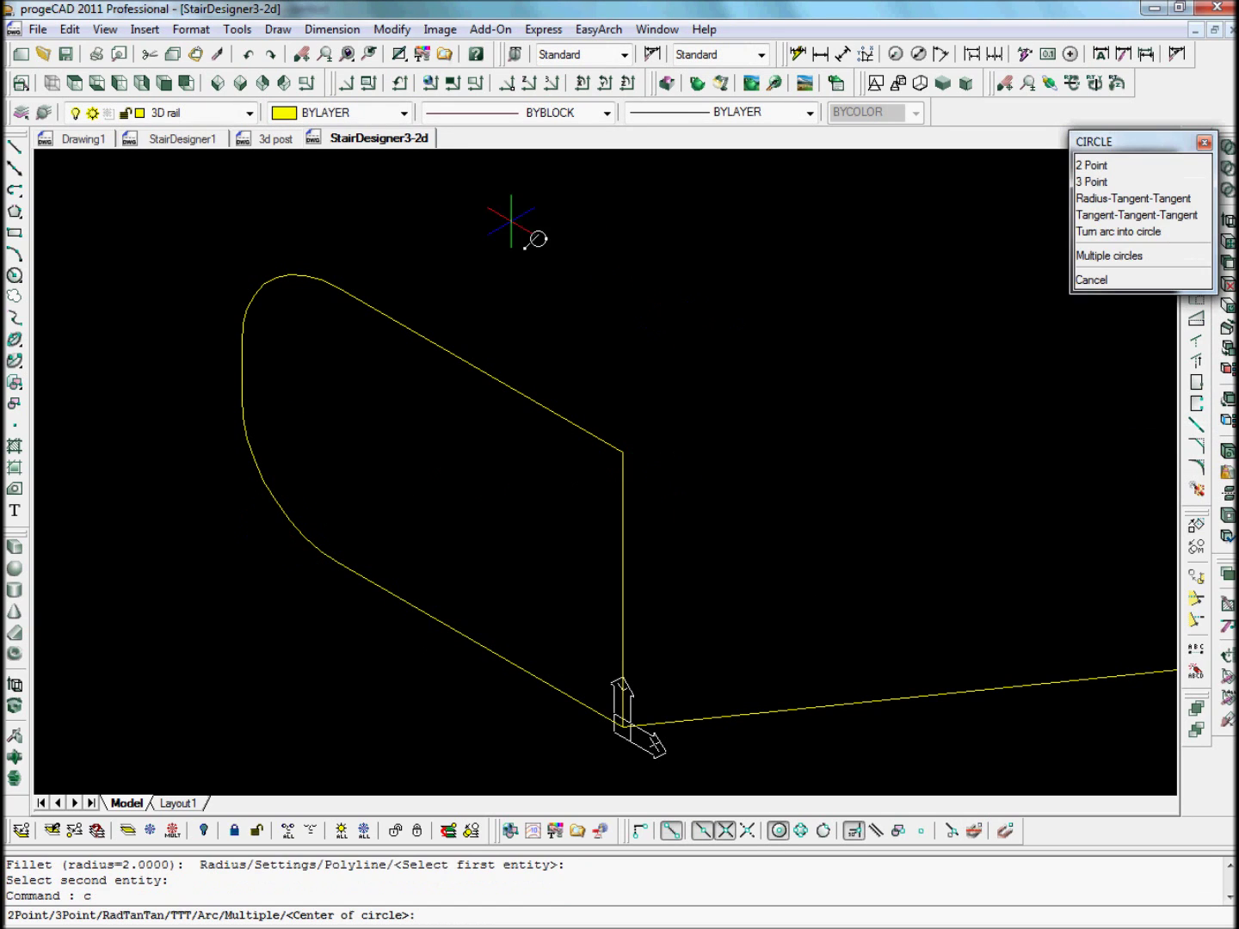
{"action": "left_click", "coordinate": [497, 241]}
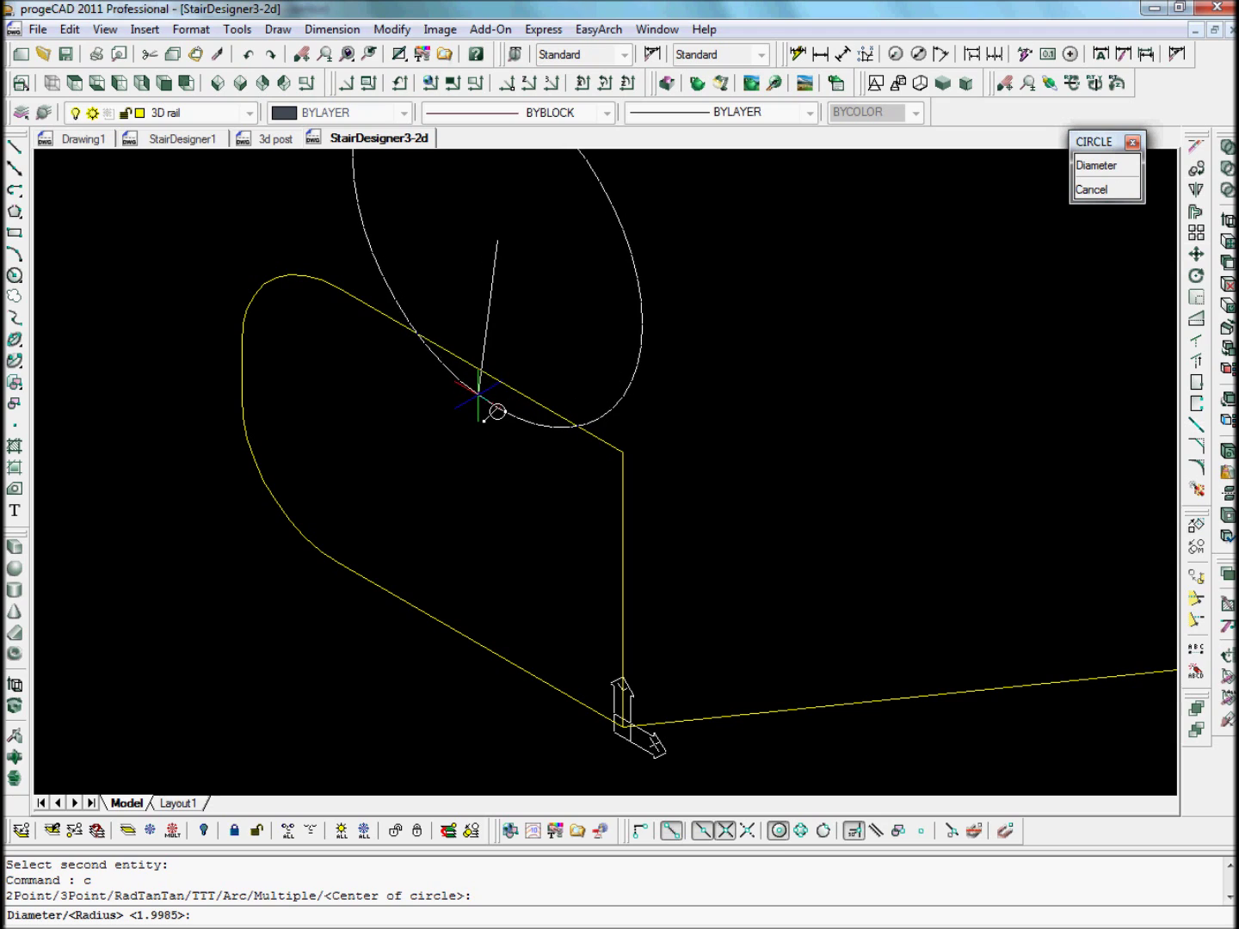
{"action": "left_click", "coordinate": [492, 414]}
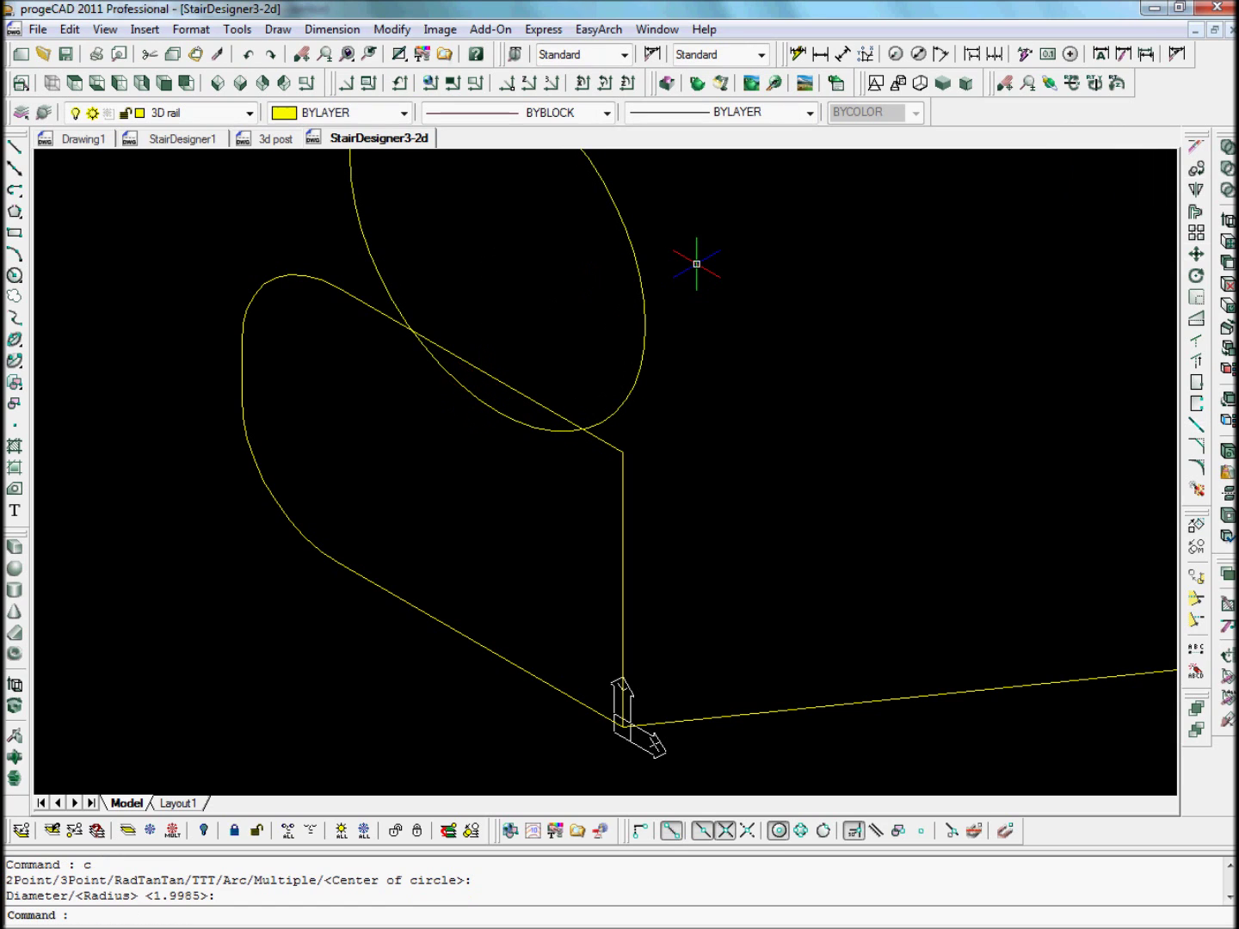
Mirror the circle across the line through the midpoints of the profile's two short sides, keeping the original
{"action": "middle_click_drag", "start_coordinate": [741, 296], "coordinate": [693, 289], "text": "shift"}
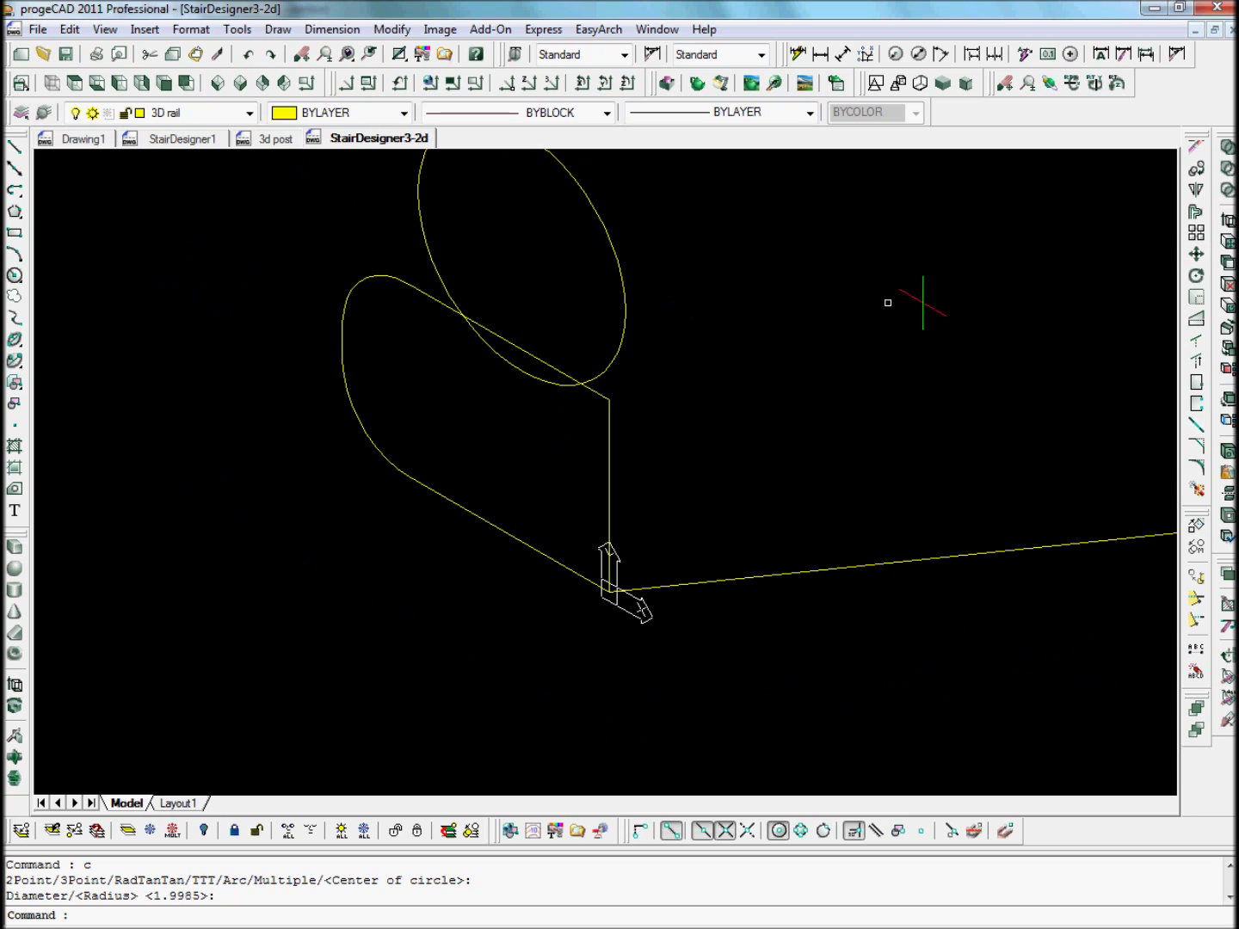
{"action": "left_click", "coordinate": [1196, 189]}
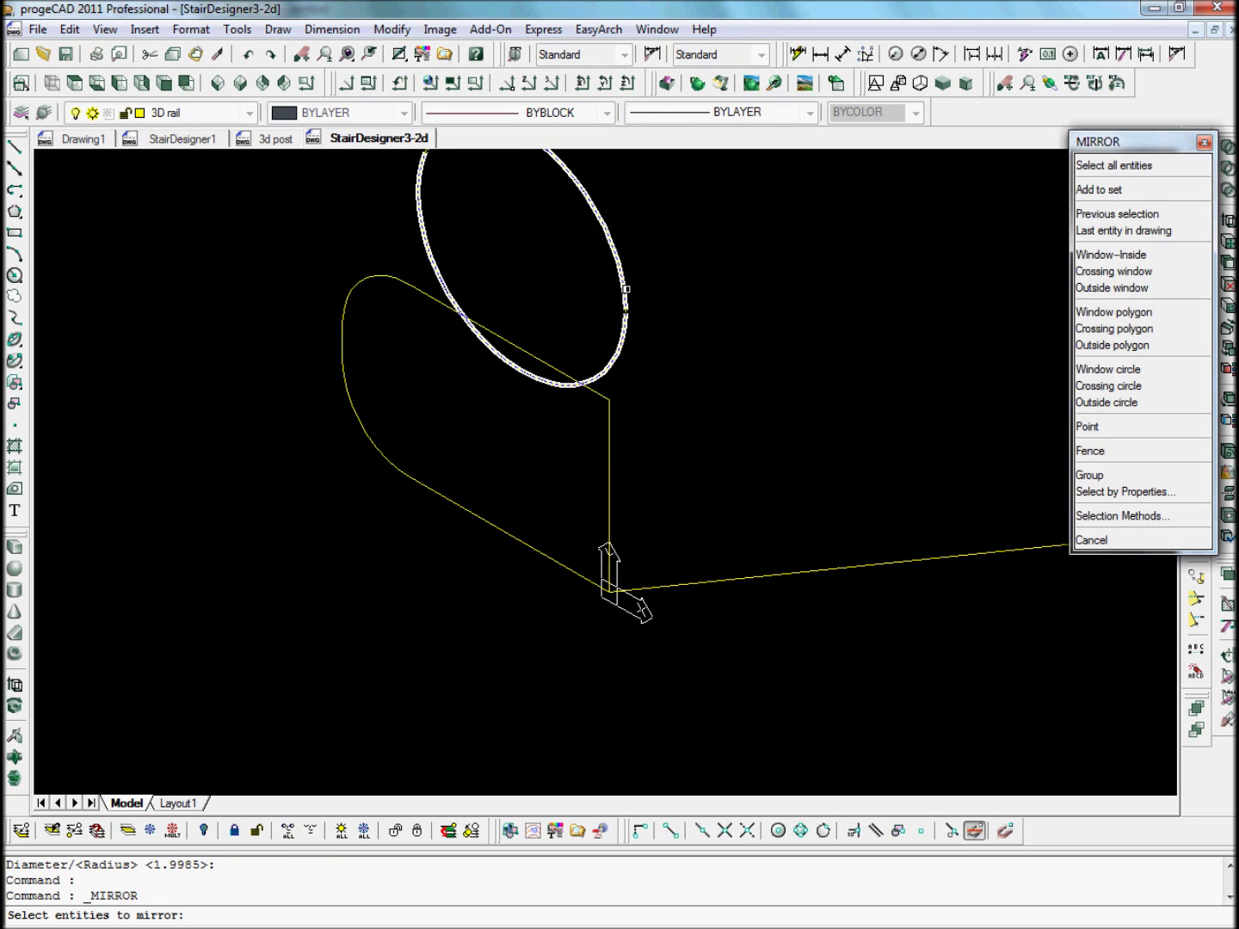
{"action": "left_click", "coordinate": [626, 290]}
{"action": "key", "text": "Return"}
{"action": "left_click", "coordinate": [344, 344]}
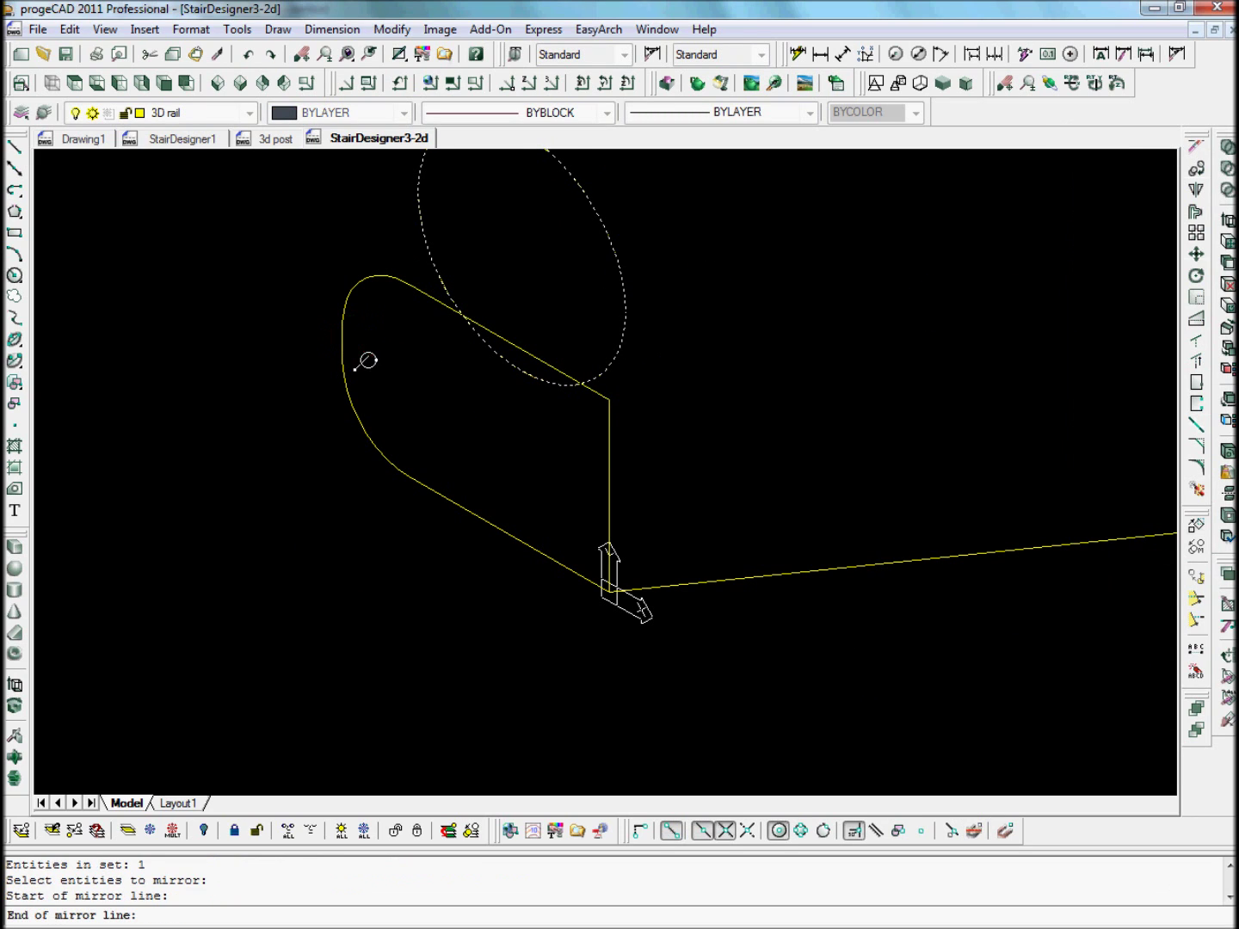
{"action": "left_click", "coordinate": [606, 494]}
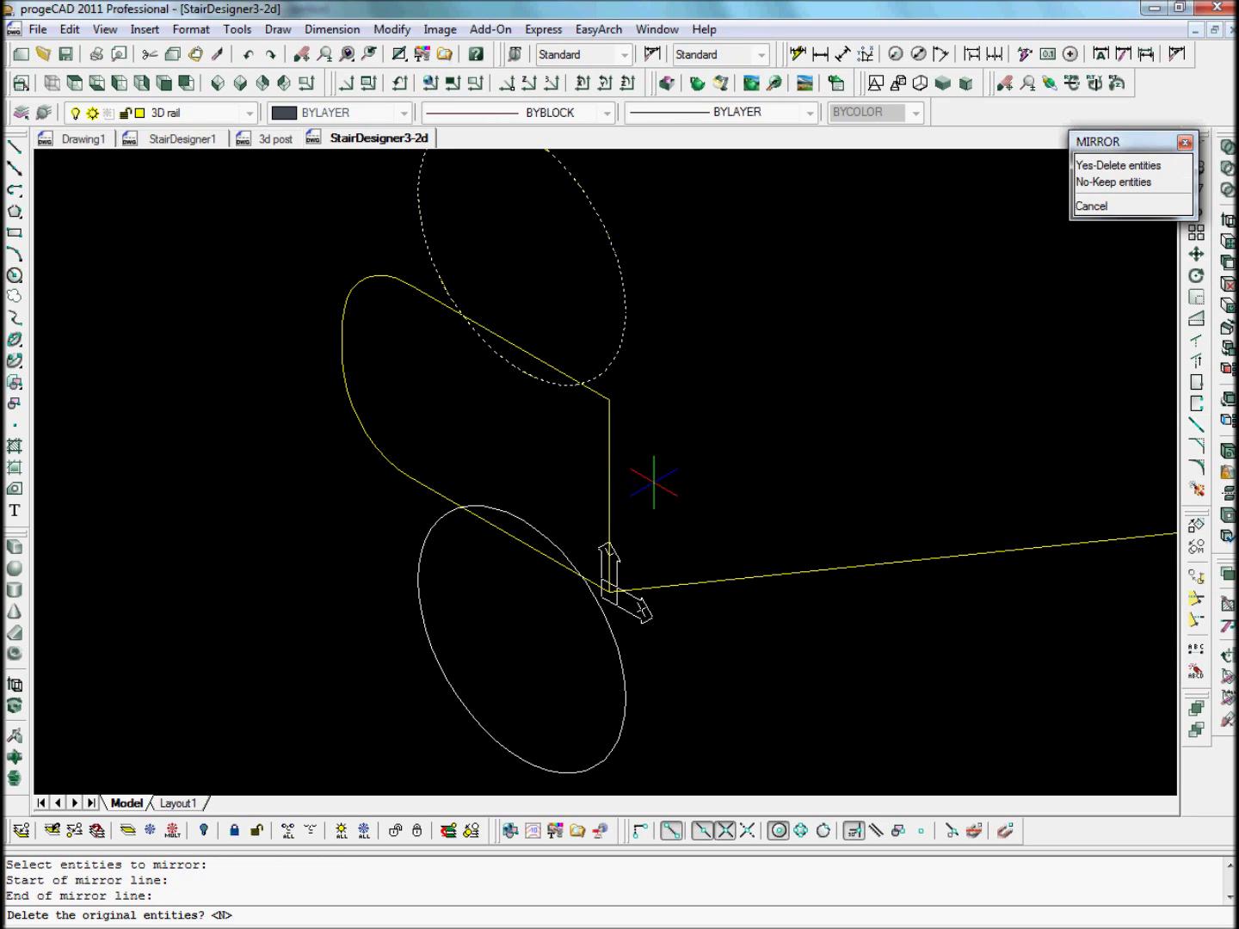
{"action": "key", "text": "Return"}
Trim the two circles and the profile's long edges against each other, forming a concave groove in the upper and lower edges
{"action": "type", "text": "tr"}
{"action": "key", "text": "Return"}
{"action": "left_click", "coordinate": [635, 435]}
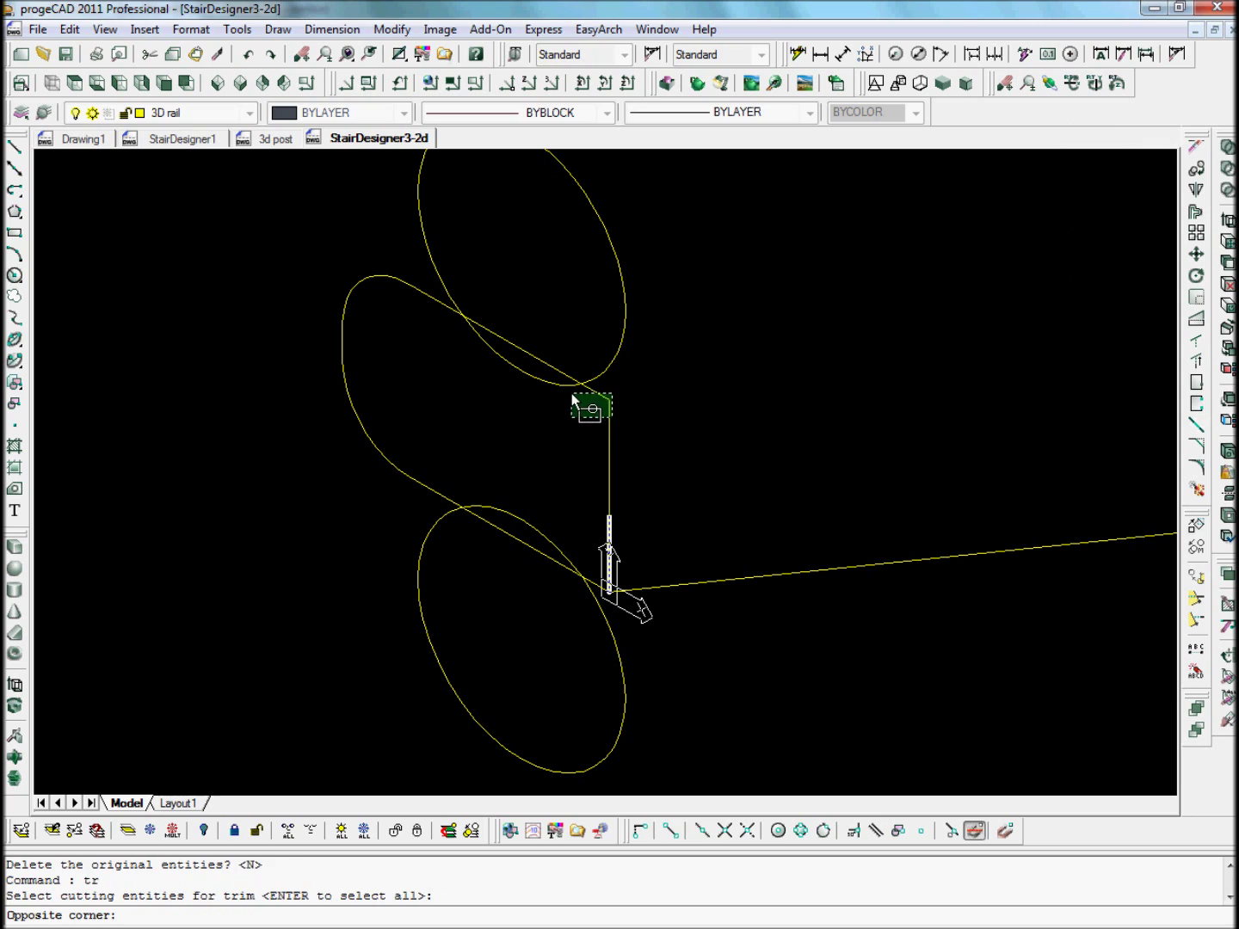
{"action": "key", "text": "Escape"}
{"action": "key", "text": "Return"}
{"action": "left_click", "coordinate": [583, 332]}
{"action": "left_click", "coordinate": [459, 615]}
{"action": "key", "text": "Return"}
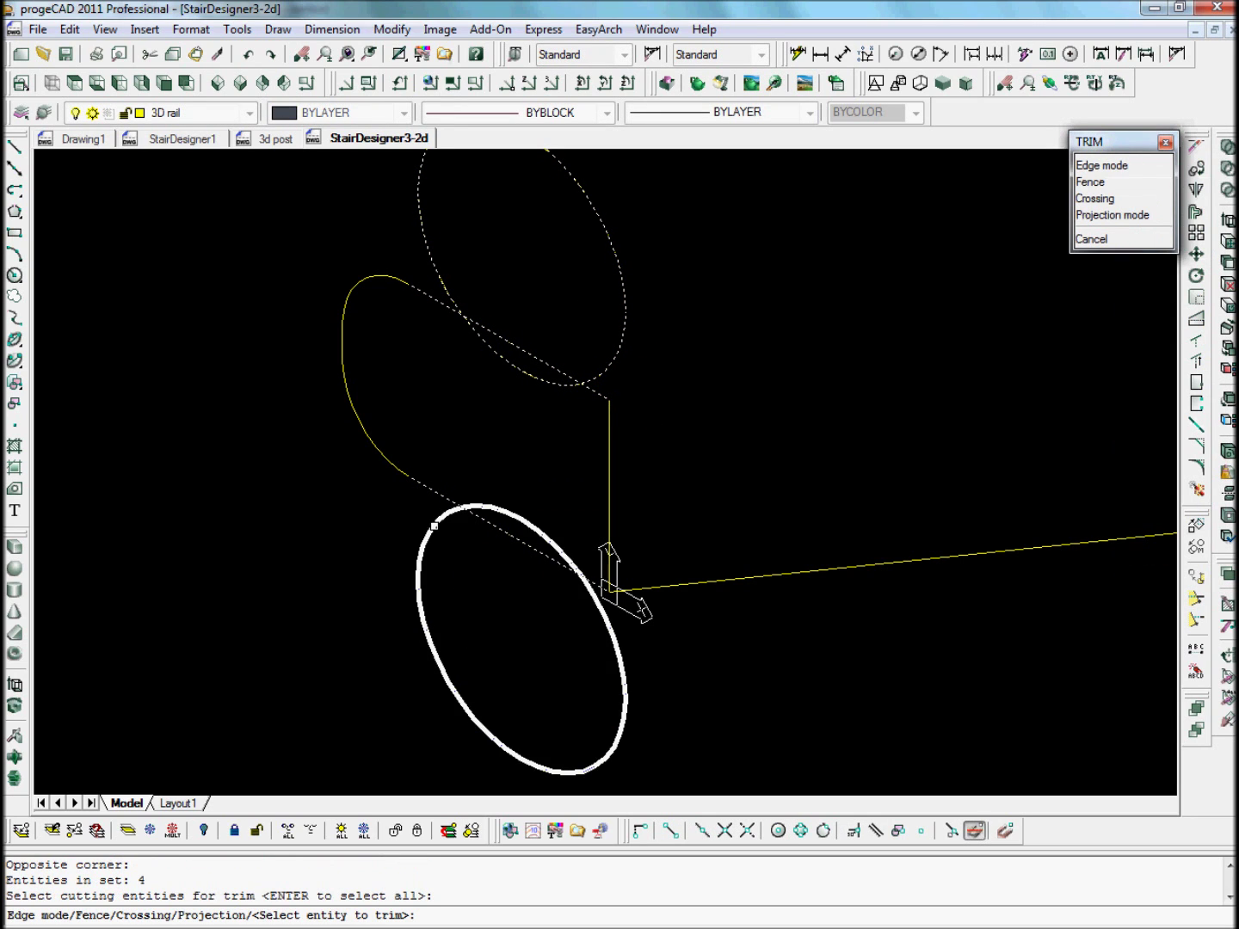
{"action": "left_click", "coordinate": [435, 525]}
{"action": "left_click", "coordinate": [508, 537]}
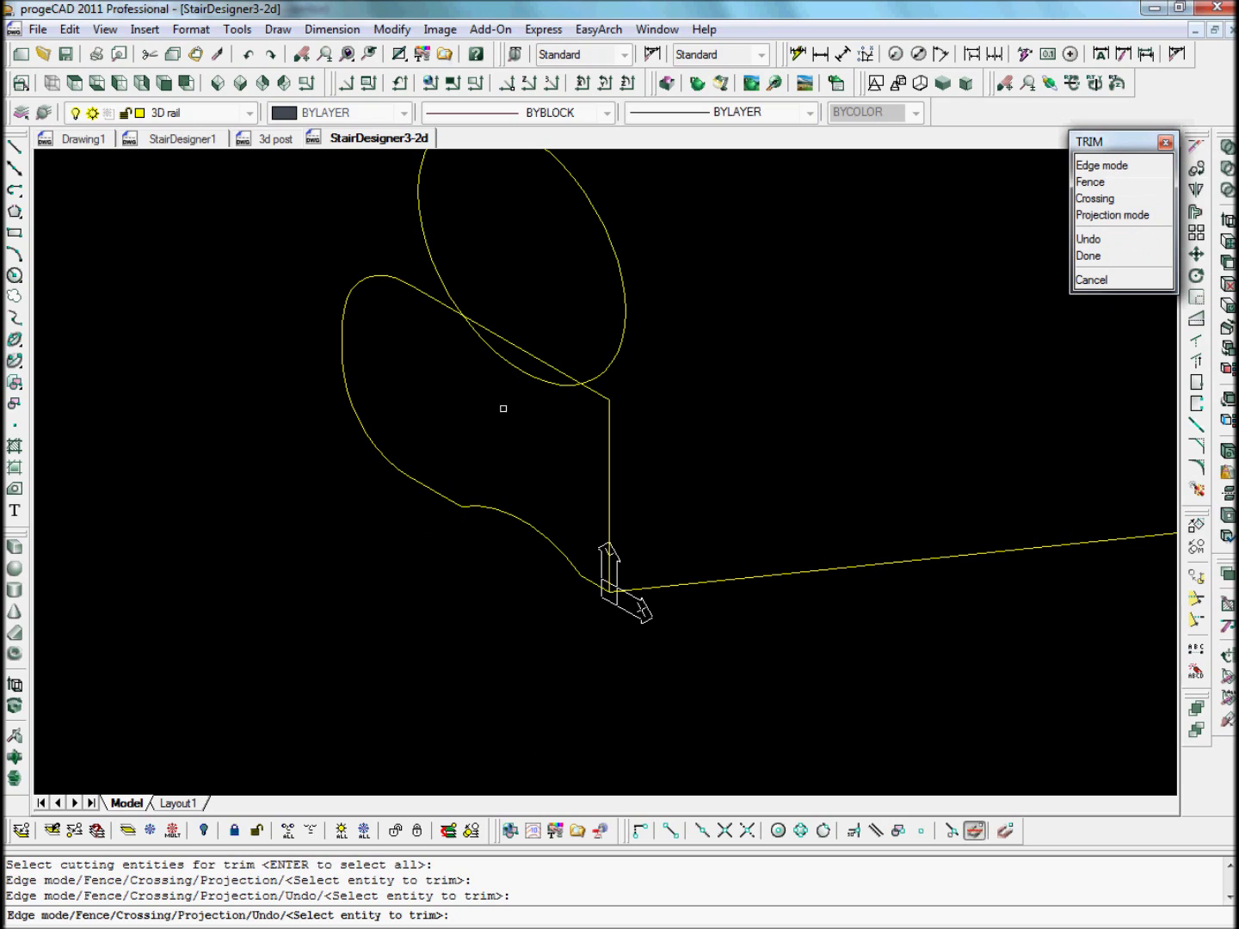
{"action": "left_click", "coordinate": [500, 365]}
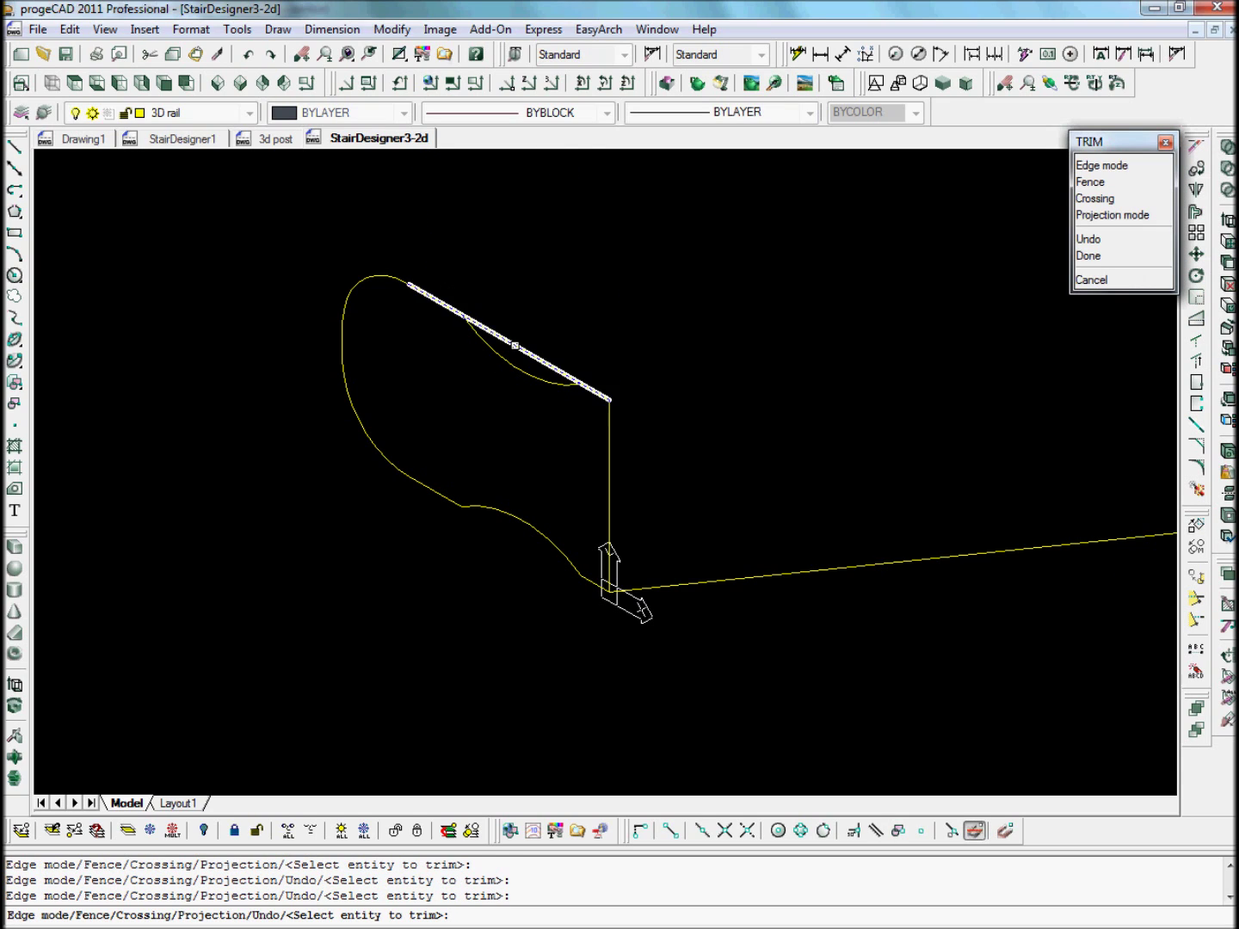
{"action": "left_click", "coordinate": [515, 345]}
{"action": "key", "text": "Escape"}
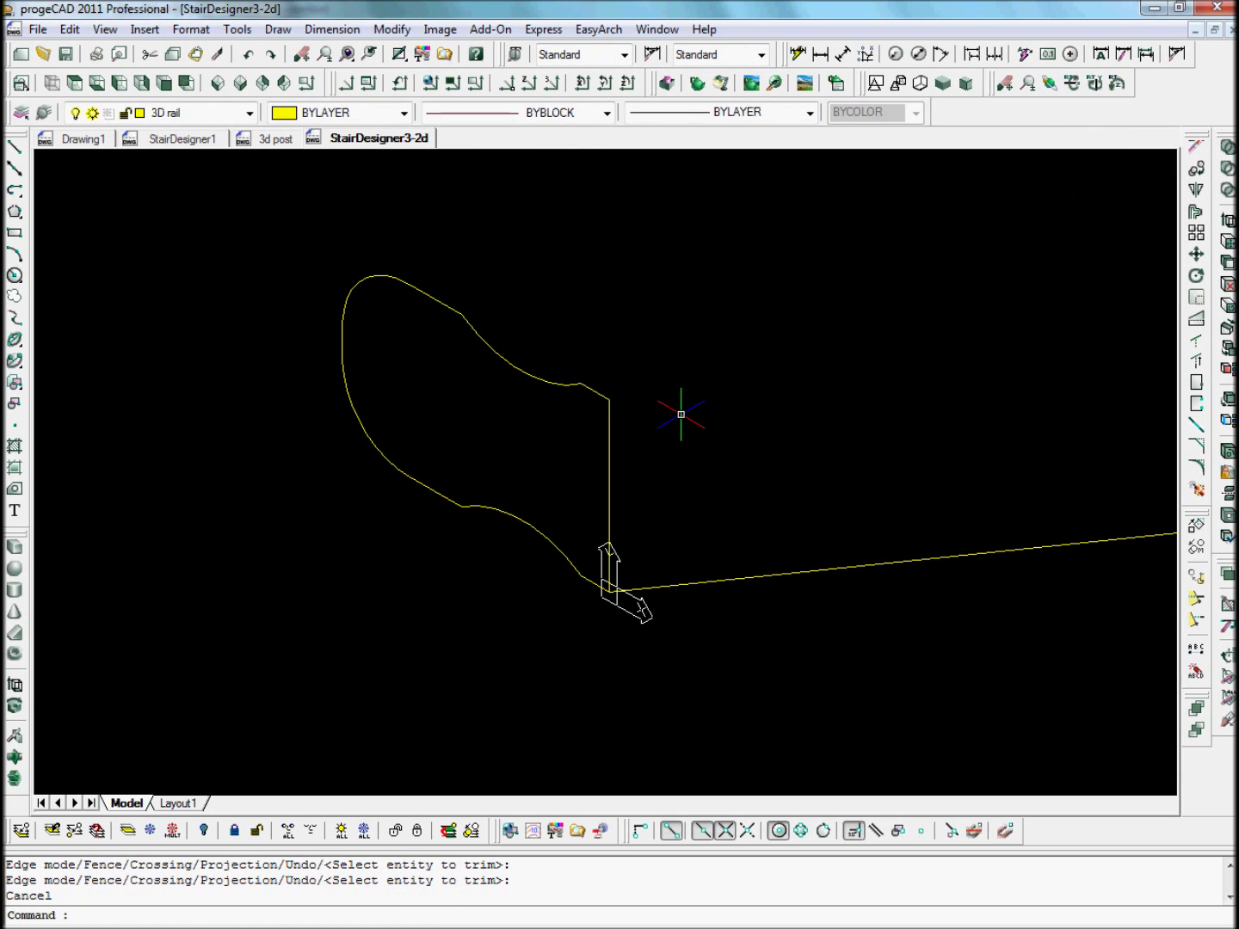
Examine the grooved handrail profile from the front, restore the southwest isometric view and look closely at the profile's outline
{"action": "middle_click_drag", "start_coordinate": [740, 566], "coordinate": [998, 288], "text": "shift"}
{"action": "middle_click_drag", "start_coordinate": [663, 633], "coordinate": [825, 674], "text": "shift"}
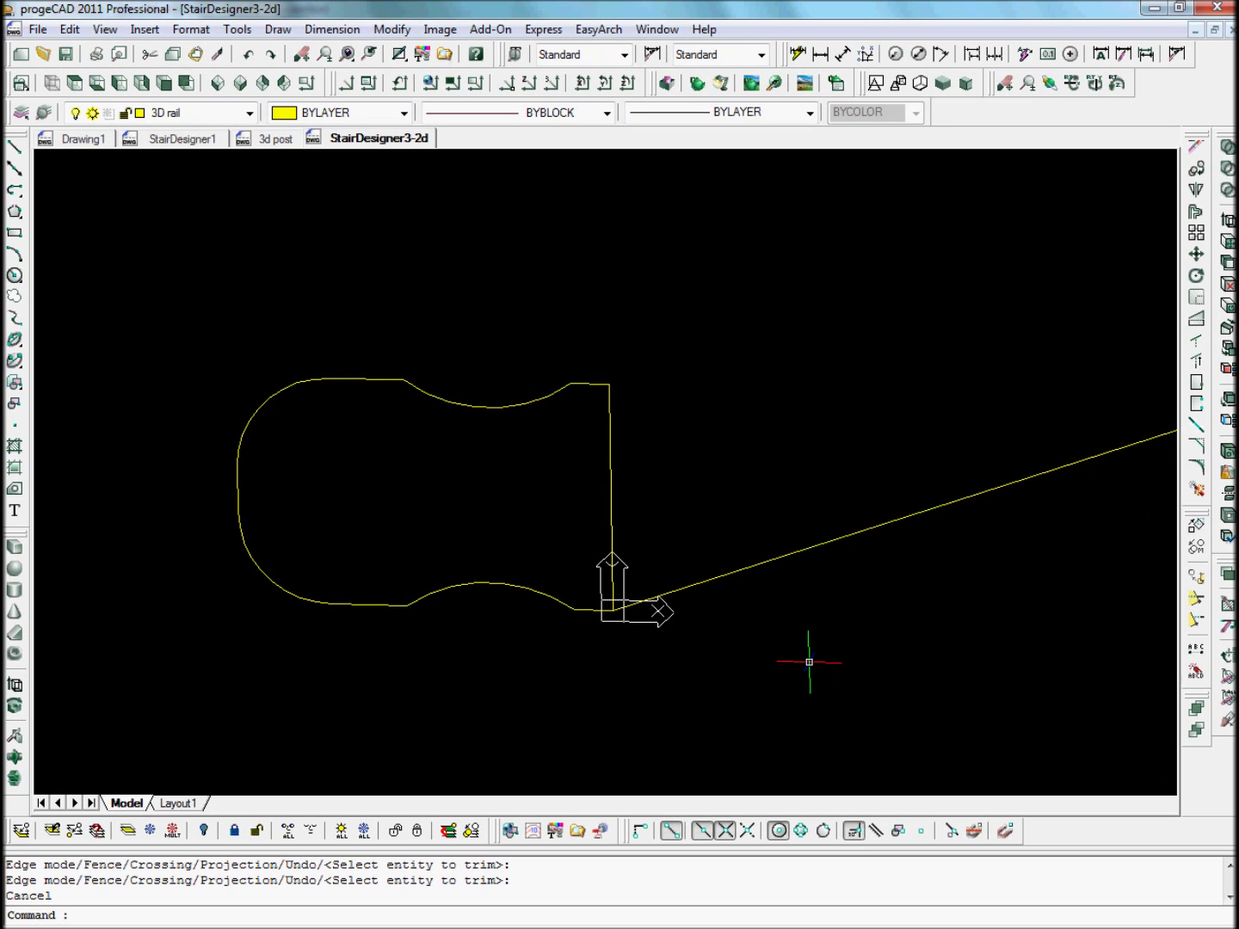
{"action": "left_click", "coordinate": [217, 83]}
{"action": "middle_click_drag", "start_coordinate": [285, 525], "coordinate": [392, 517]}
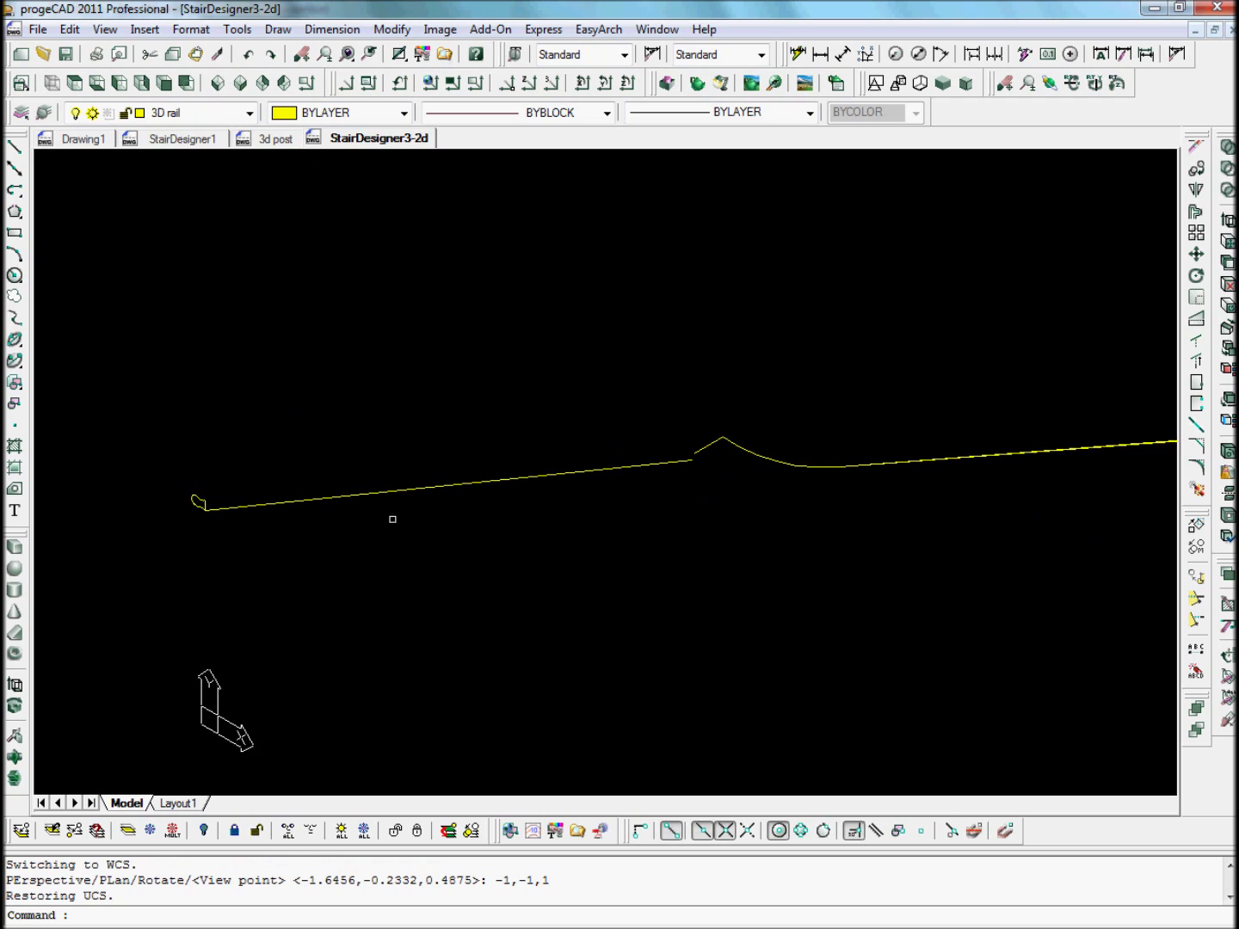
{"action": "scroll", "coordinate": [211, 506], "scroll_direction": "up", "scroll_amount": 2}
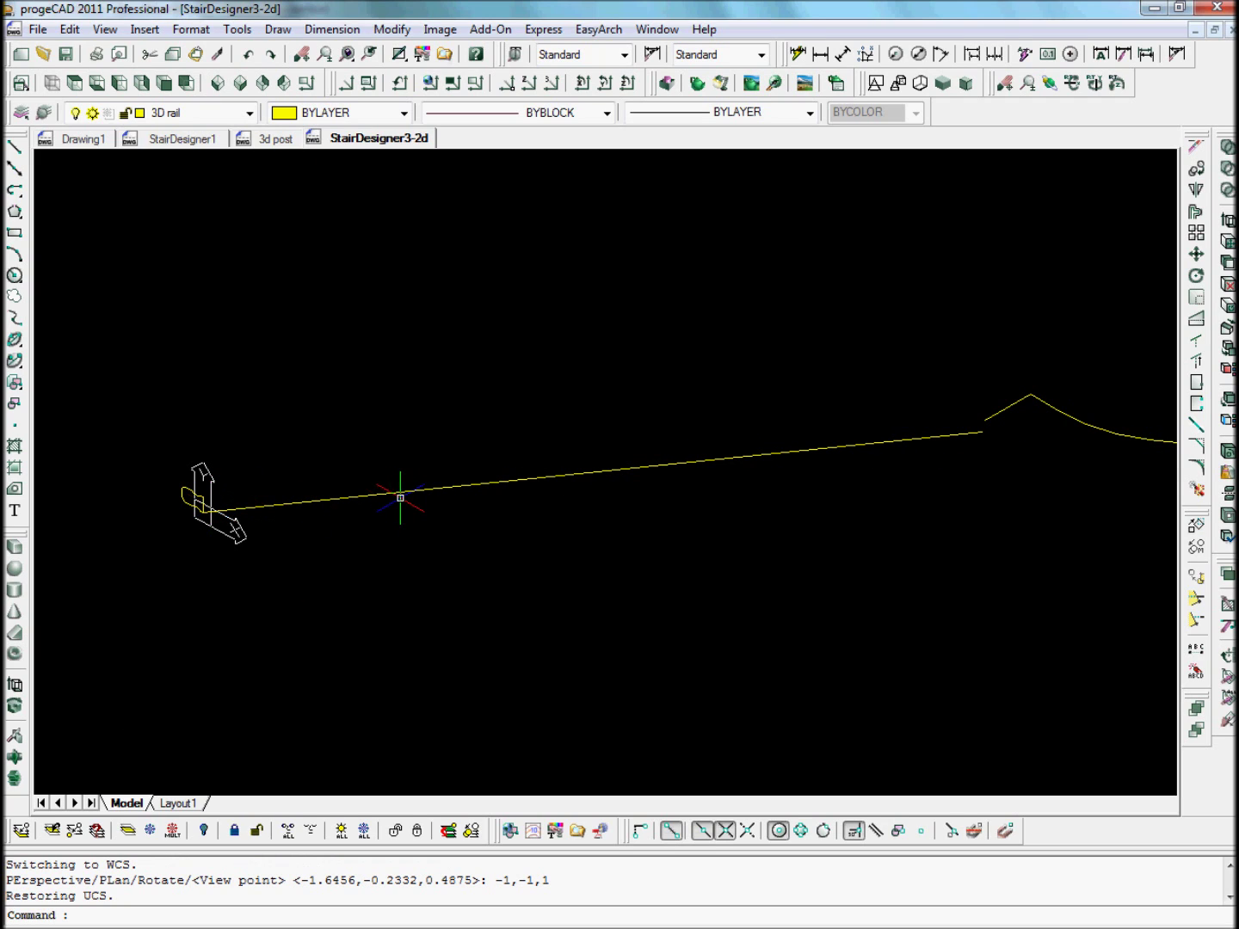
{"action": "scroll", "coordinate": [195, 476], "scroll_direction": "up", "scroll_amount": 1}
{"action": "middle_click_drag", "start_coordinate": [255, 471], "coordinate": [409, 442]}
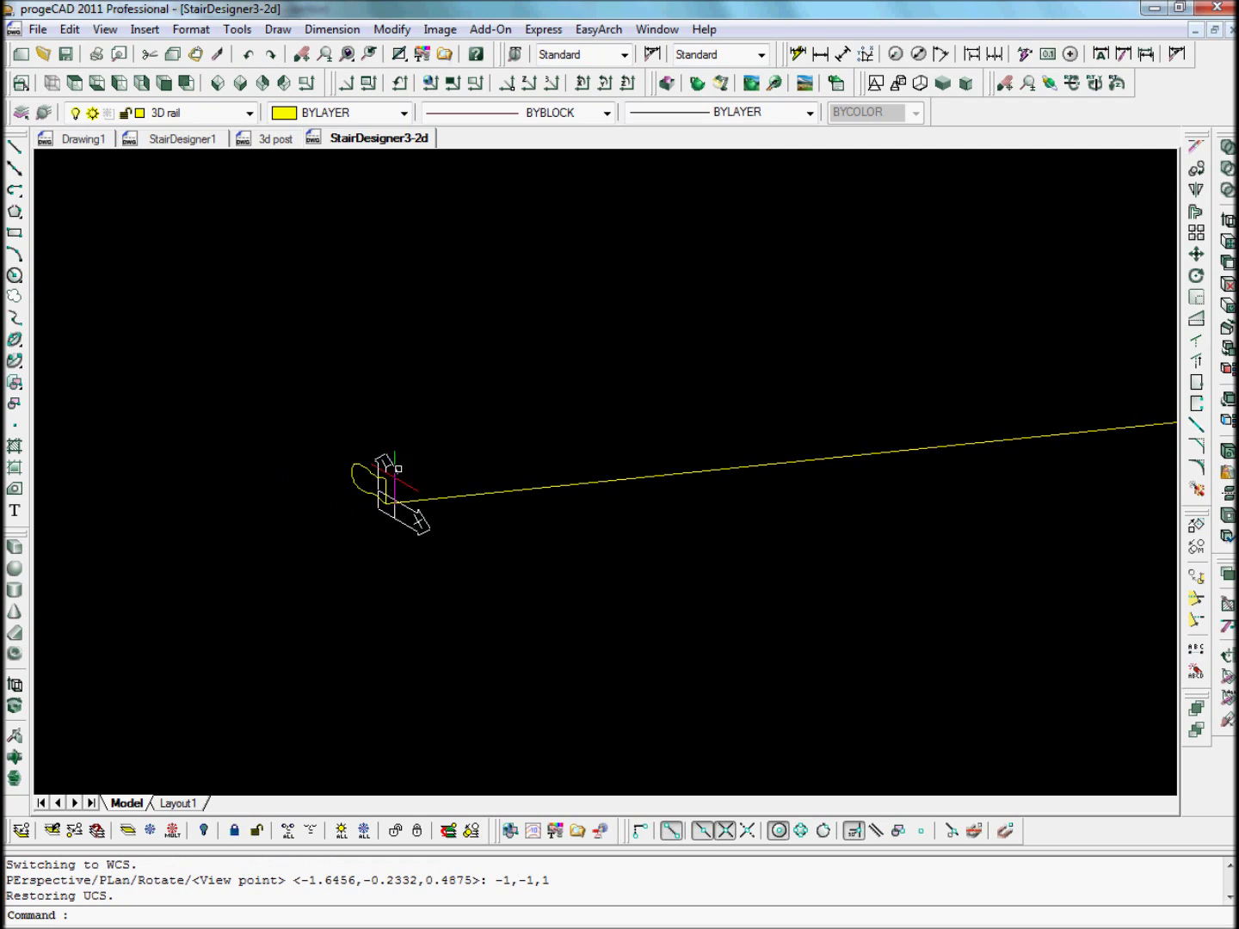
{"action": "scroll", "coordinate": [383, 503], "scroll_direction": "up", "scroll_amount": 1}
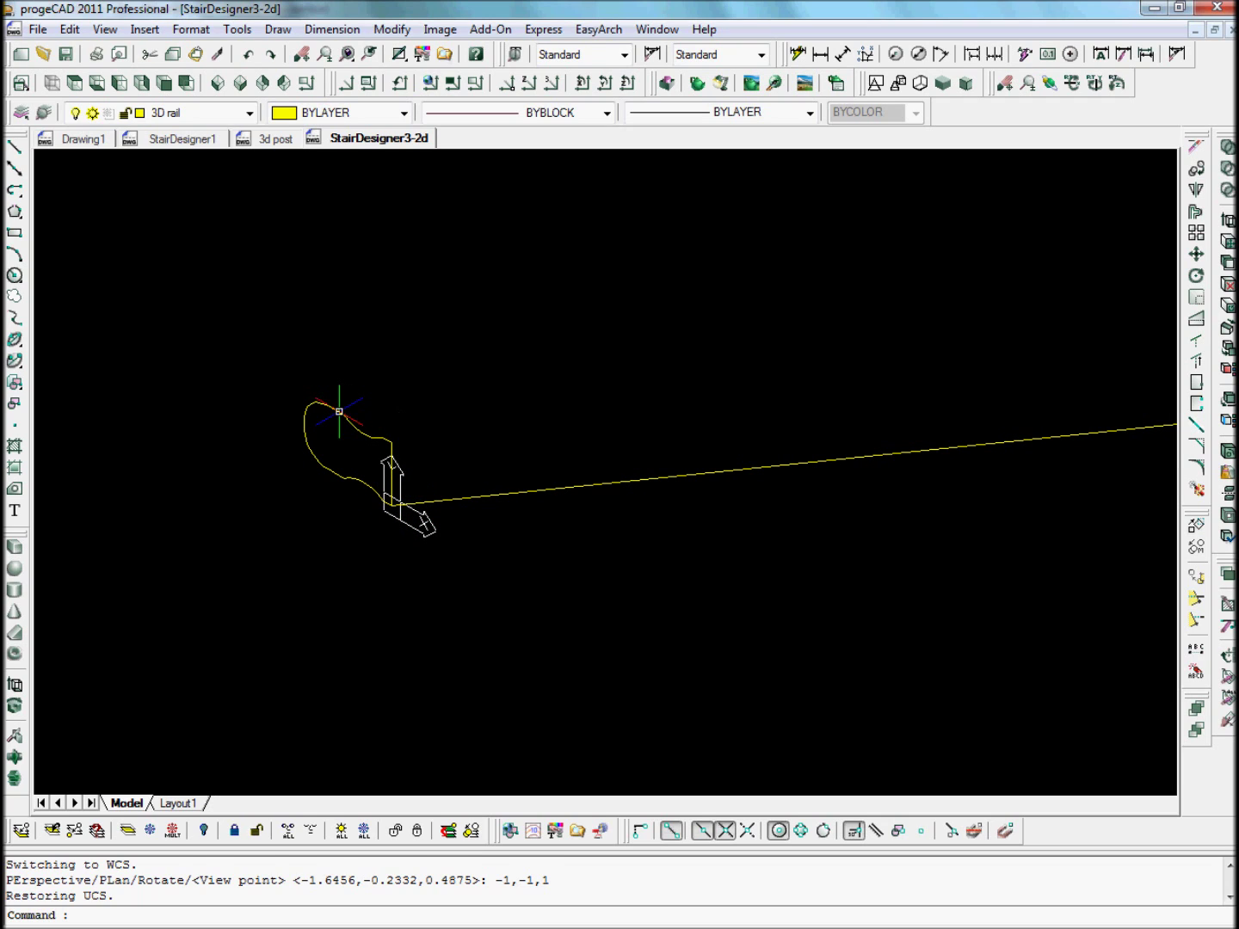
{"action": "left_click", "coordinate": [339, 411]}
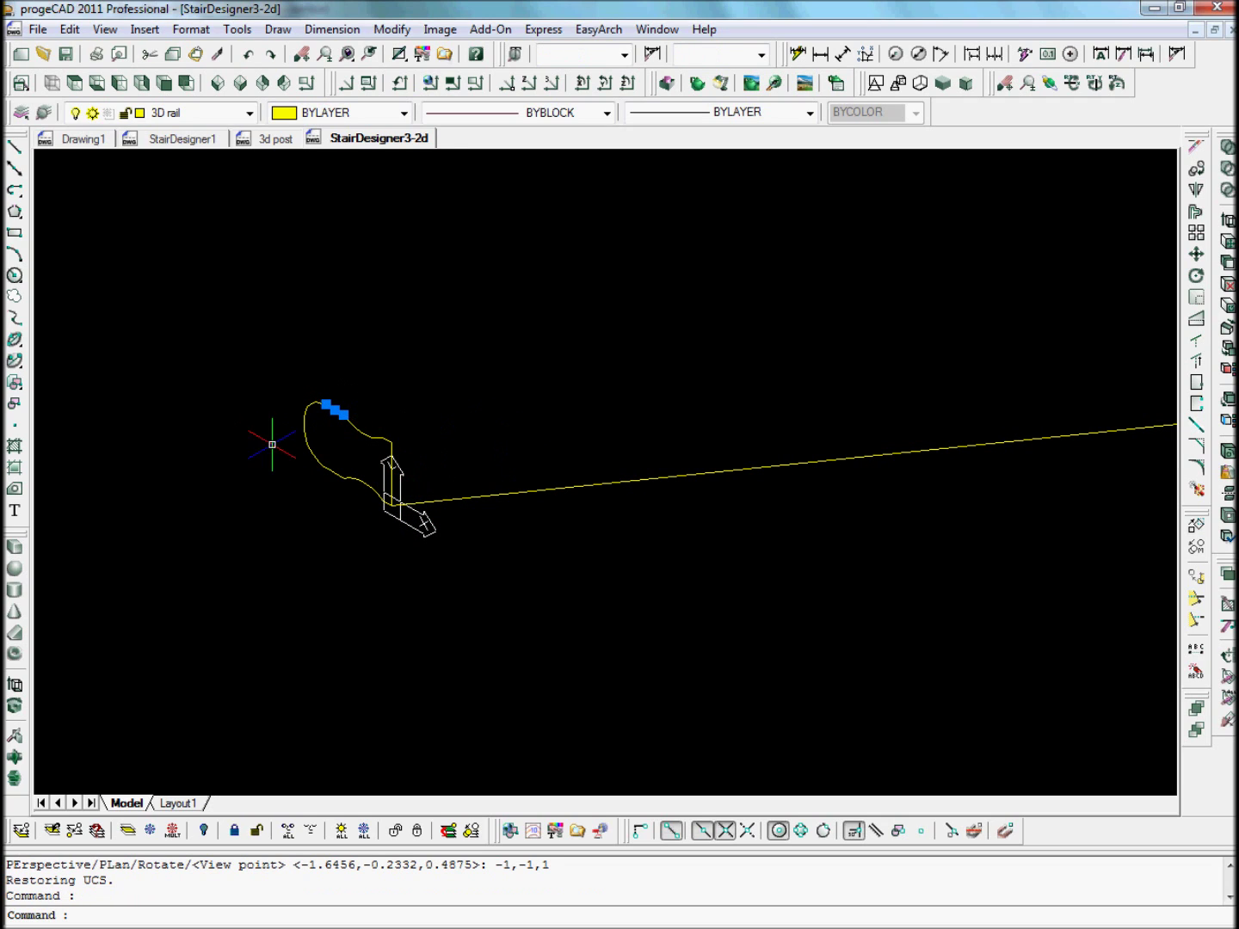
{"action": "key", "text": "Escape"}
{"action": "scroll", "coordinate": [429, 484], "scroll_direction": "up", "scroll_amount": 3}
{"action": "middle_click_drag", "start_coordinate": [428, 481], "coordinate": [613, 516]}
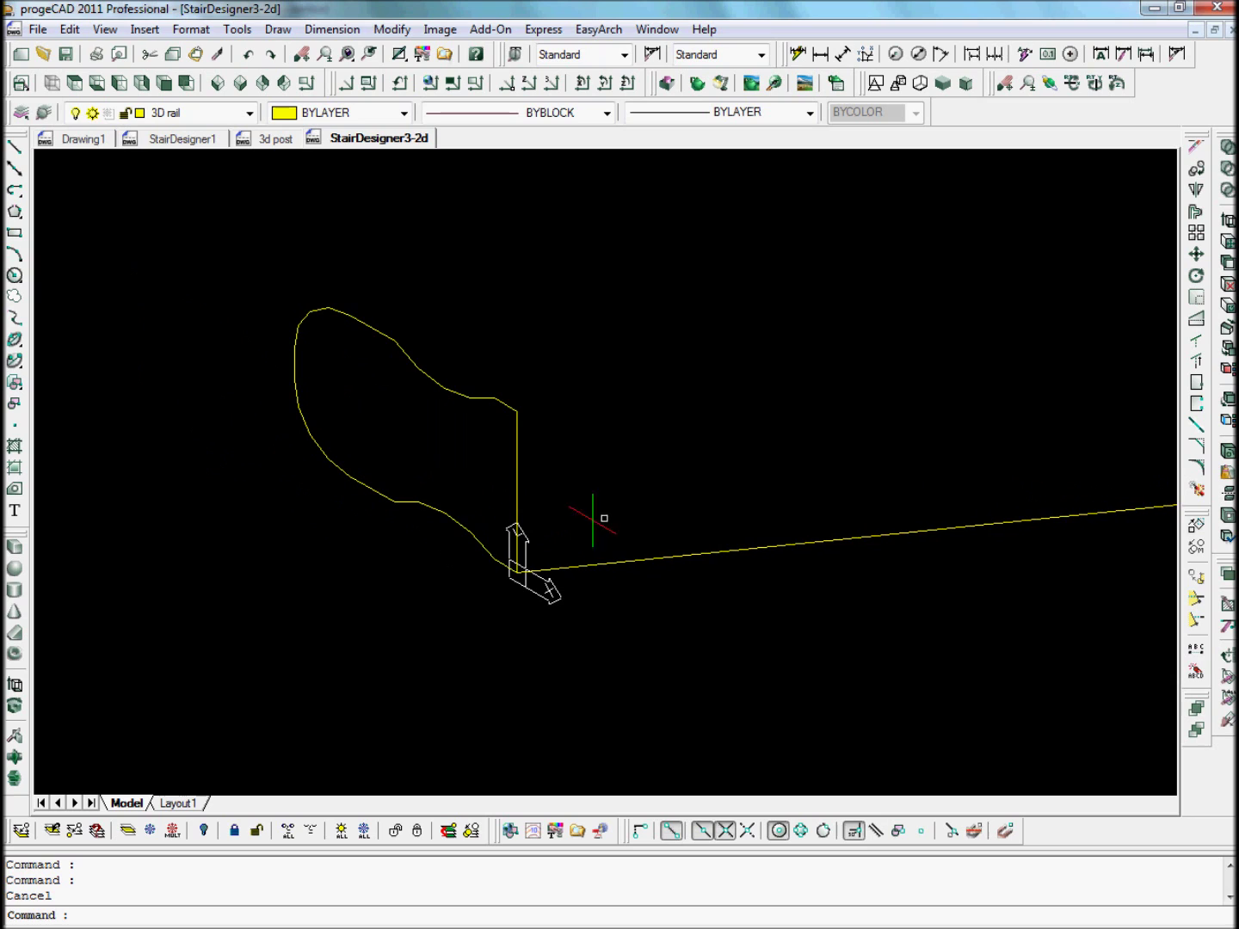
Convert the closed grooved handrail profile outline into a region
{"action": "left_click", "coordinate": [15, 490]}
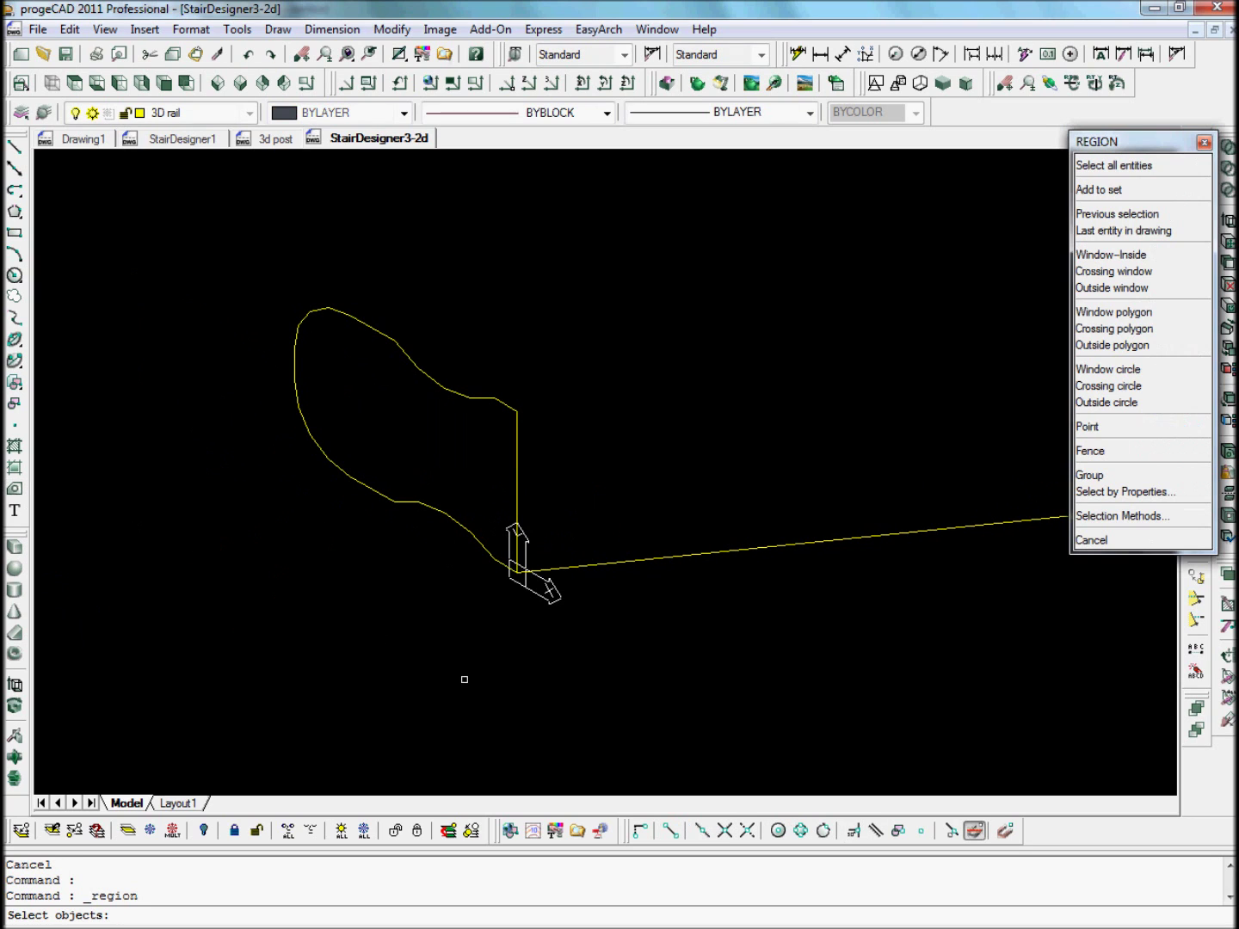
{"action": "left_click", "coordinate": [217, 648]}
{"action": "left_click", "coordinate": [464, 272]}
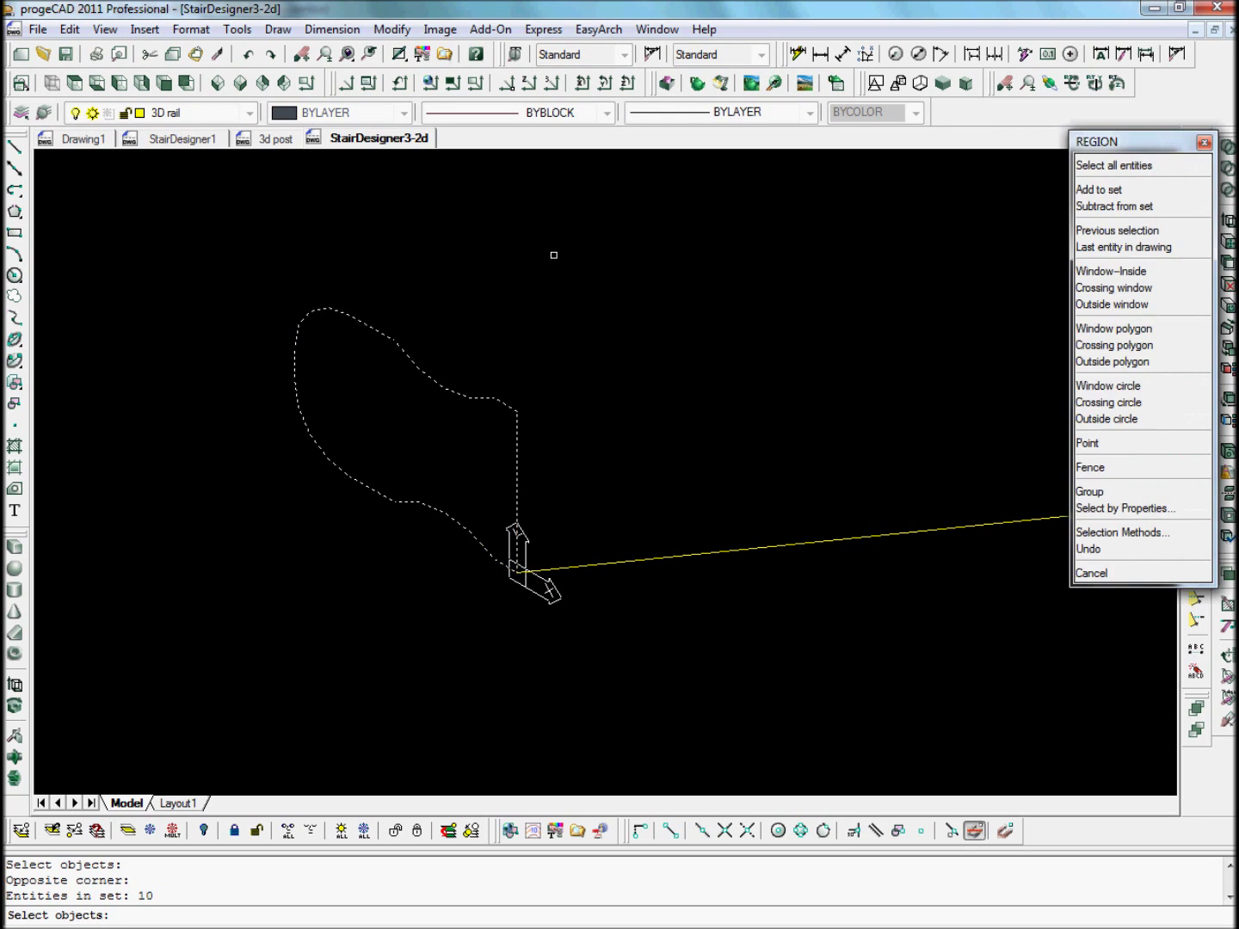
{"action": "key", "text": "Return"}
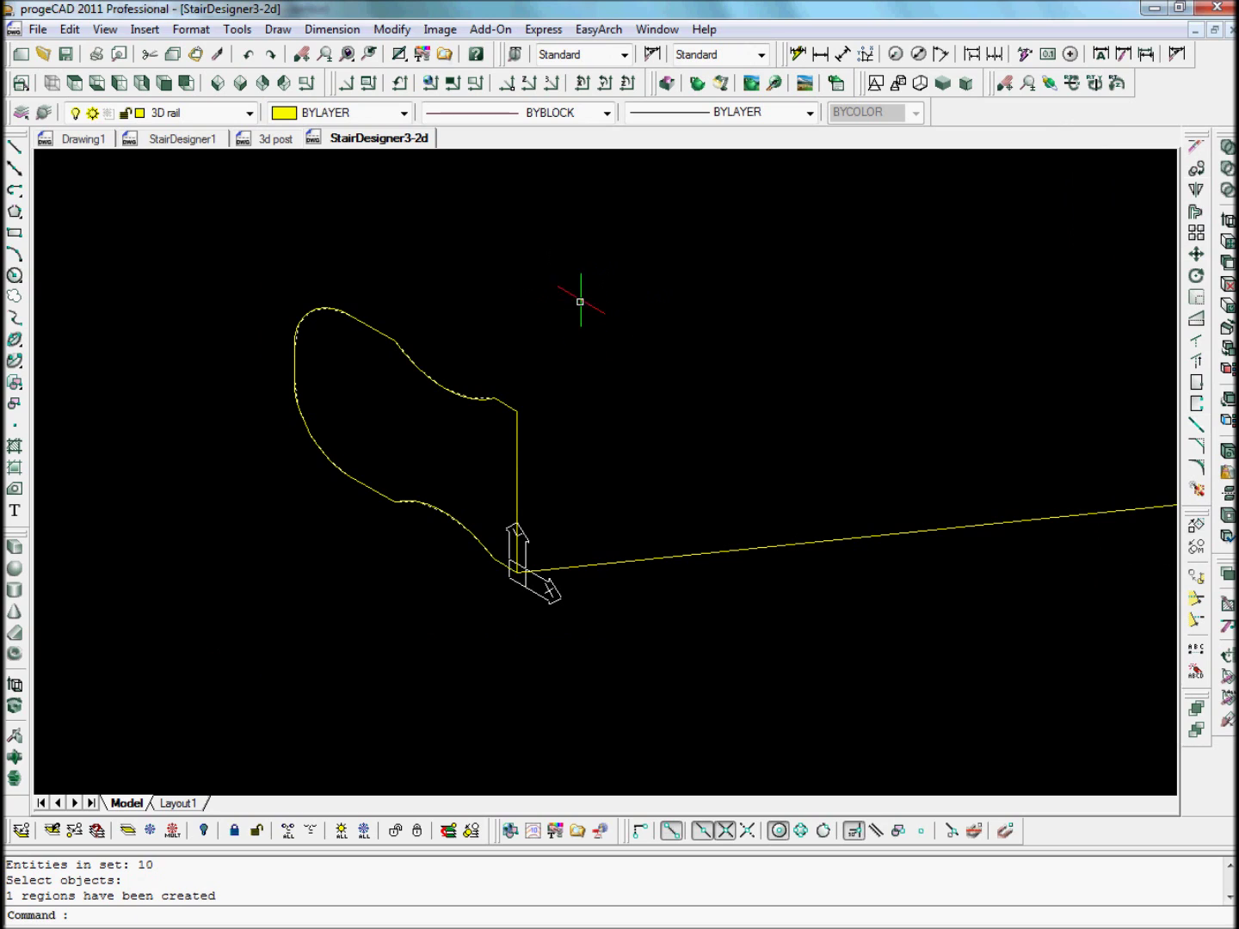
Copy the profile region from the midpoint of its rounded short side to the start of the curved rail path
{"action": "scroll", "coordinate": [600, 481], "scroll_direction": "down", "scroll_amount": 2}
{"action": "scroll", "coordinate": [516, 482], "scroll_direction": "down", "scroll_amount": 2}
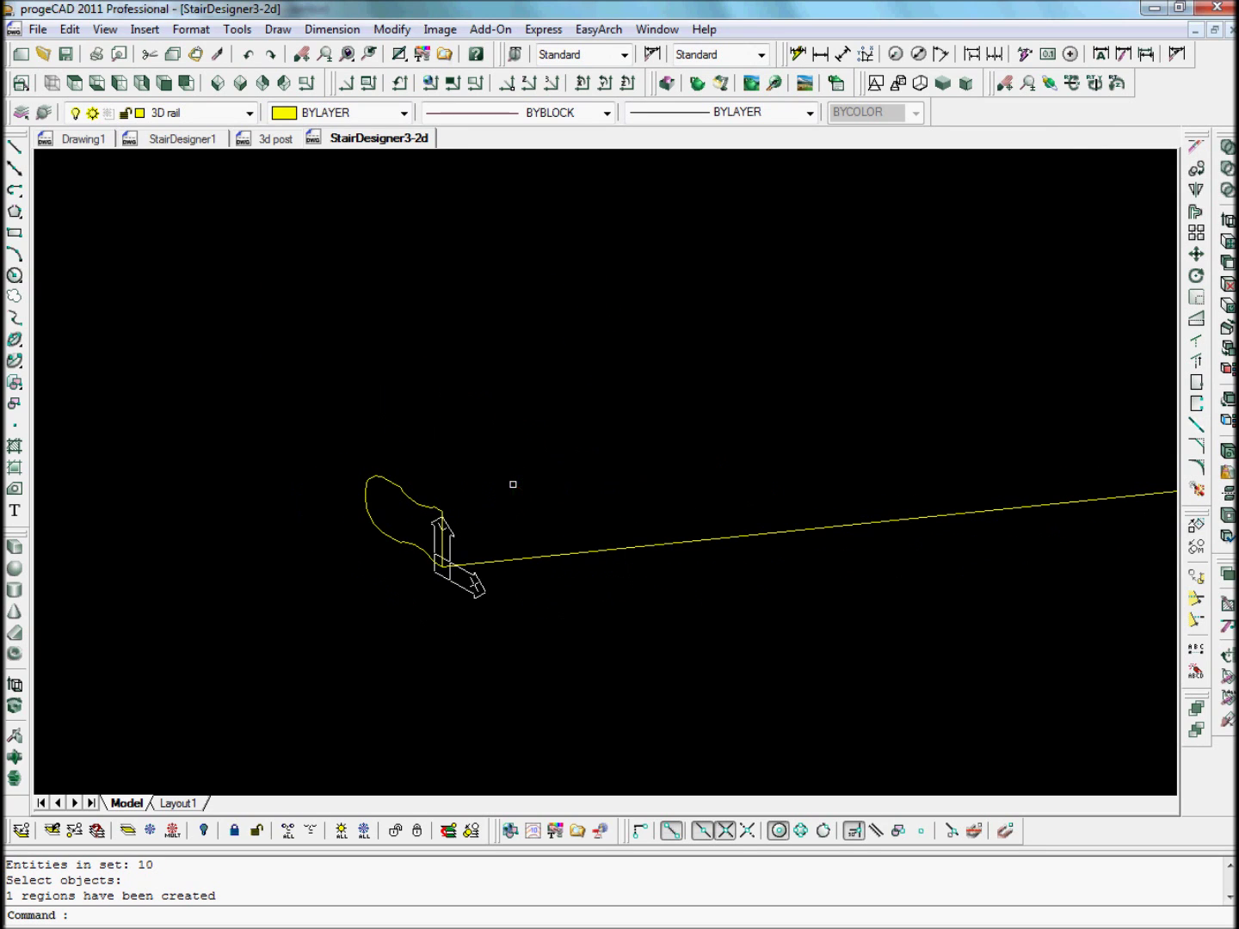
{"action": "middle_click_drag", "start_coordinate": [513, 484], "coordinate": [395, 470]}
{"action": "scroll", "coordinate": [403, 465], "scroll_direction": "down", "scroll_amount": 2}
{"action": "scroll", "coordinate": [448, 471], "scroll_direction": "down", "scroll_amount": 2}
{"action": "scroll", "coordinate": [542, 473], "scroll_direction": "up", "scroll_amount": 2}
{"action": "middle_click_drag", "start_coordinate": [542, 474], "coordinate": [443, 479]}
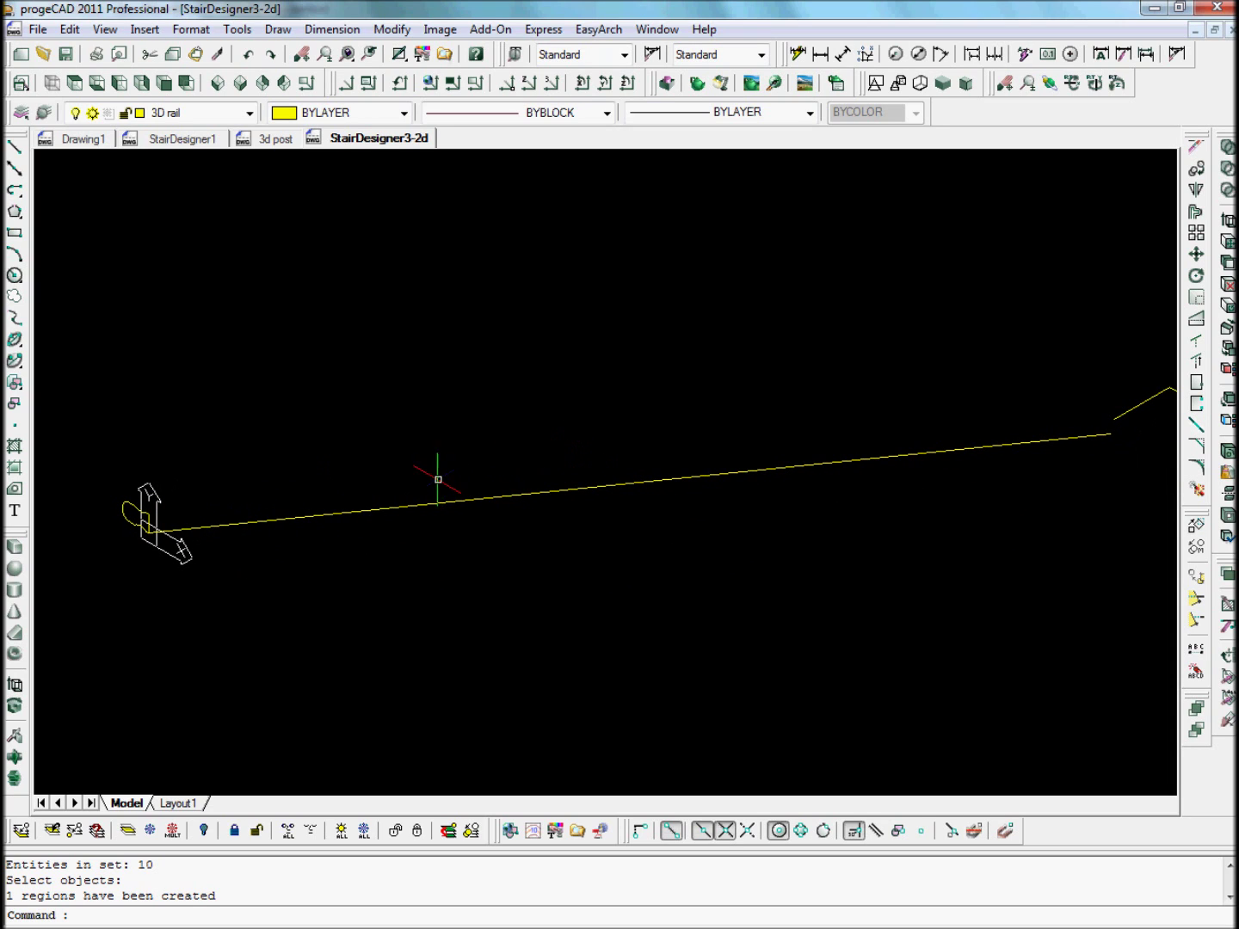
{"action": "left_click", "coordinate": [1196, 169]}
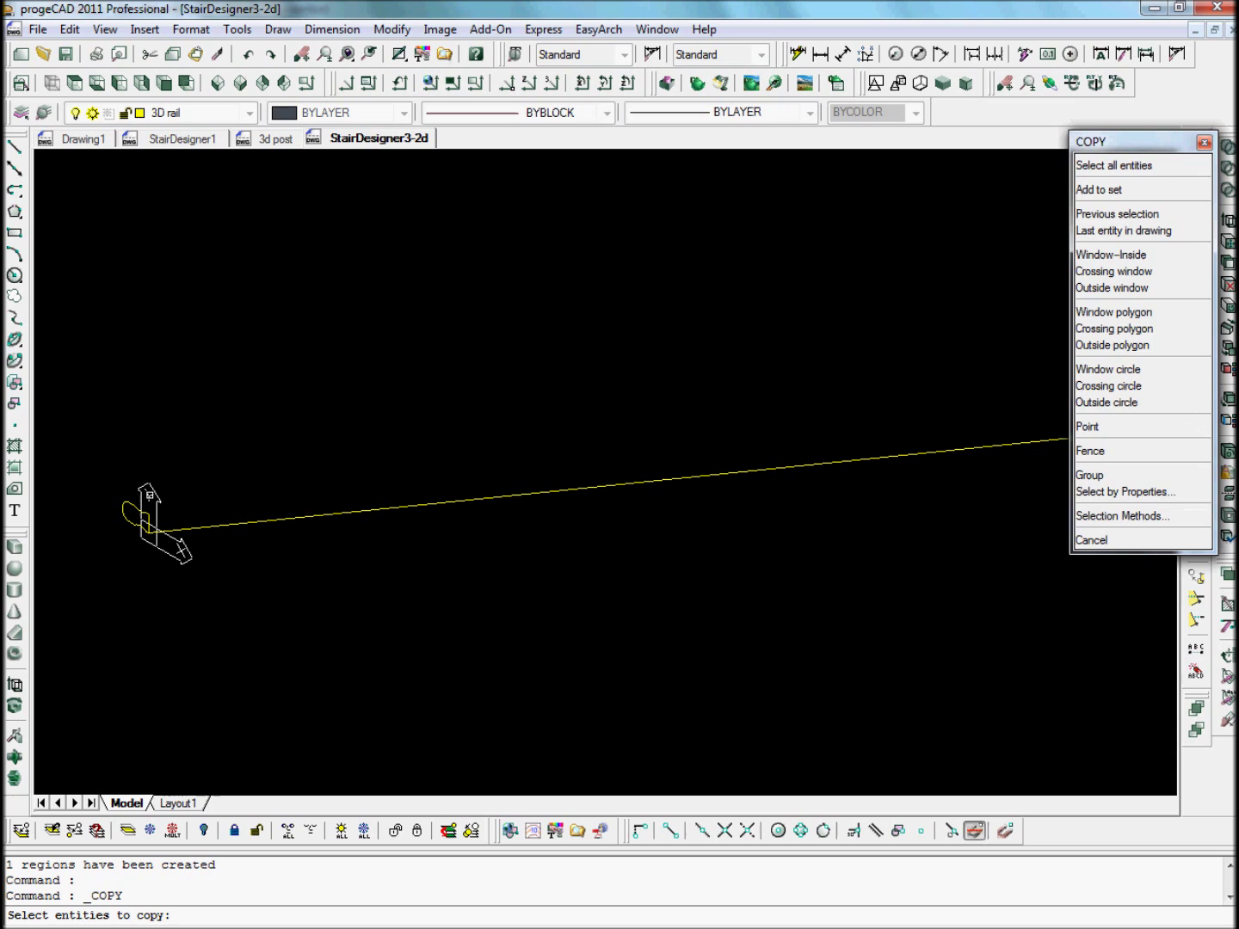
{"action": "left_click", "coordinate": [135, 514]}
{"action": "scroll", "coordinate": [108, 526], "scroll_direction": "up", "scroll_amount": 5}
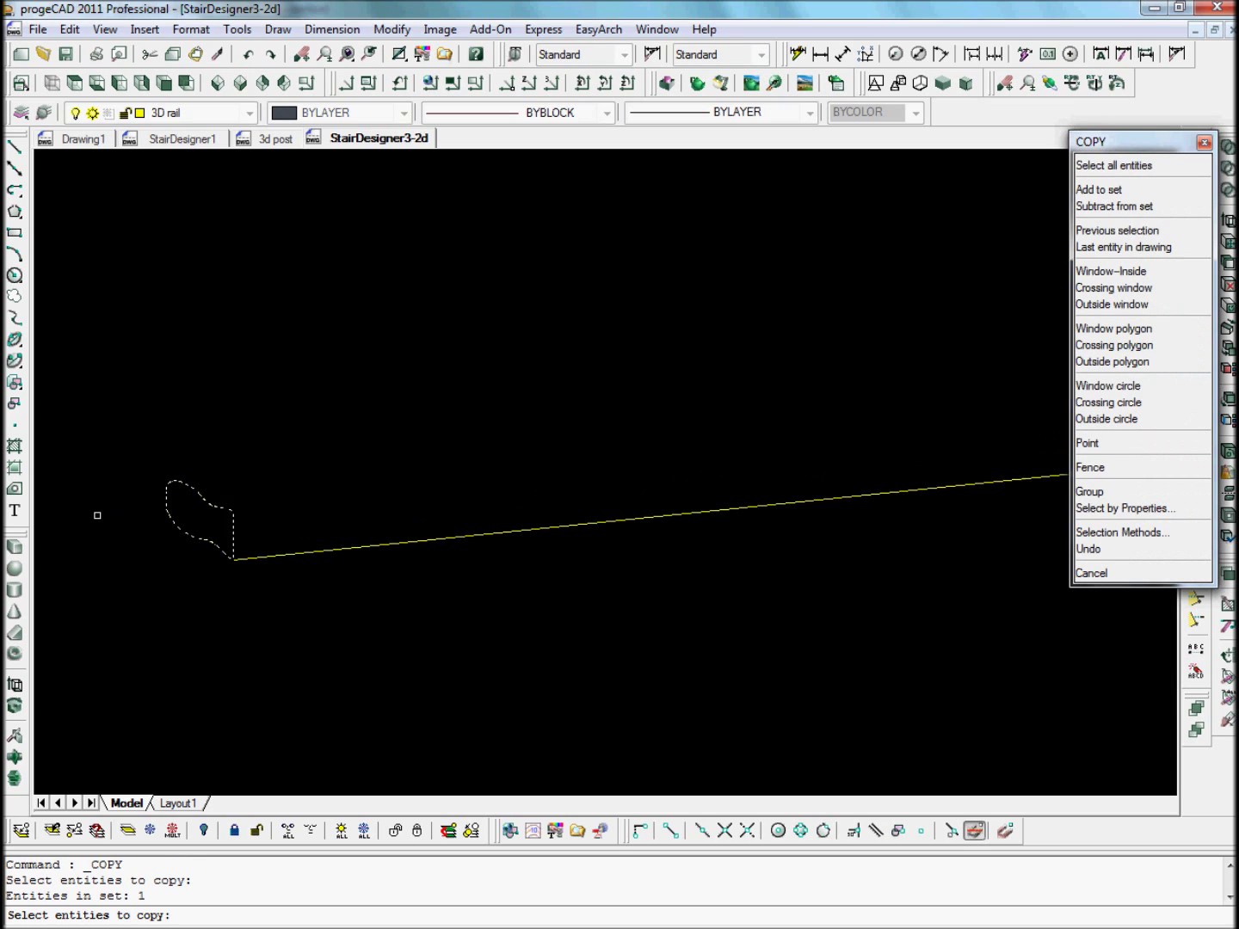
{"action": "key", "text": "Return"}
{"action": "left_click", "coordinate": [288, 479]}
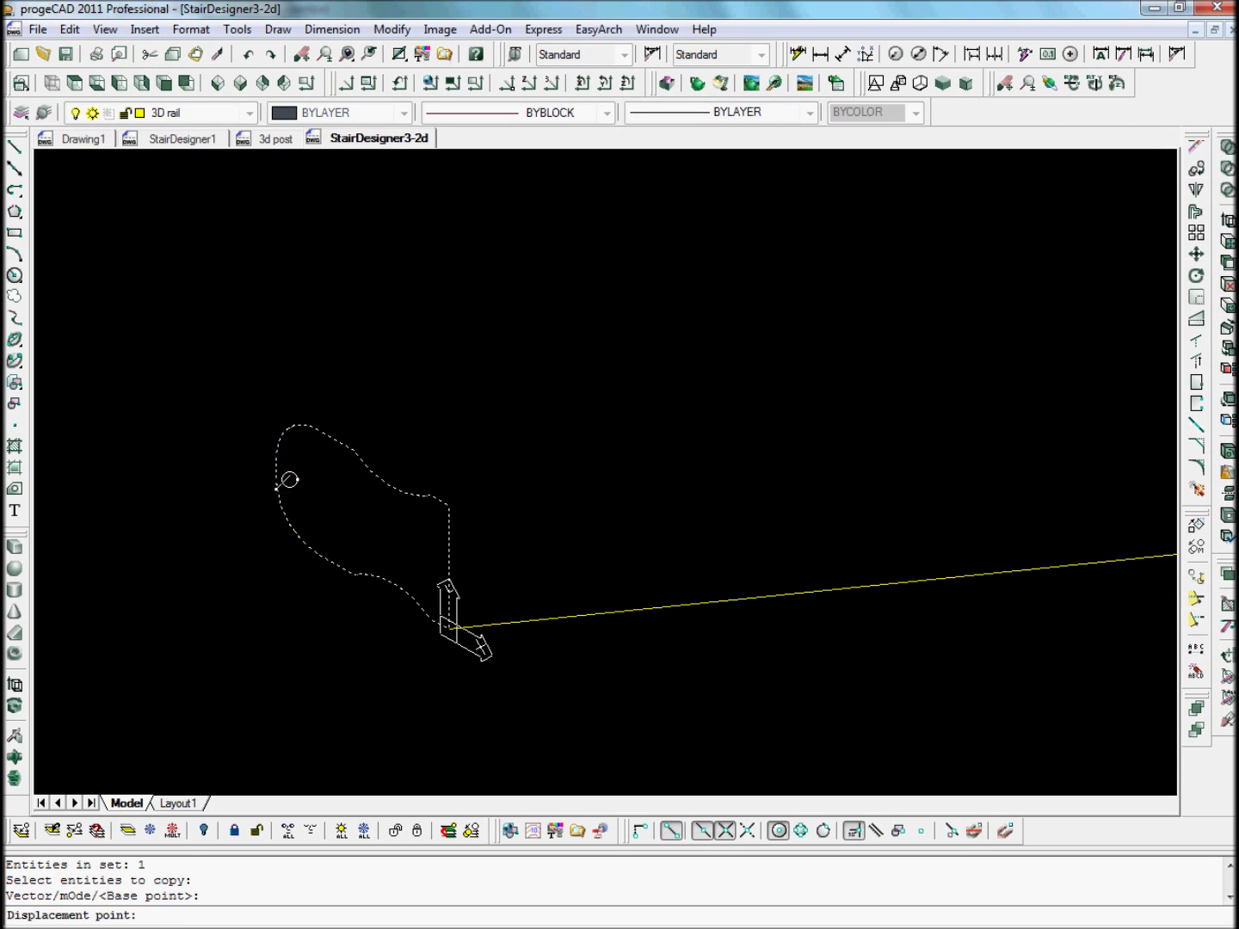
{"action": "scroll", "coordinate": [733, 452], "scroll_direction": "down", "scroll_amount": 2}
{"action": "scroll", "coordinate": [608, 492], "scroll_direction": "up", "scroll_amount": 5}
{"action": "scroll", "coordinate": [526, 575], "scroll_direction": "down", "scroll_amount": 1}
{"action": "scroll", "coordinate": [522, 544], "scroll_direction": "up", "scroll_amount": 2}
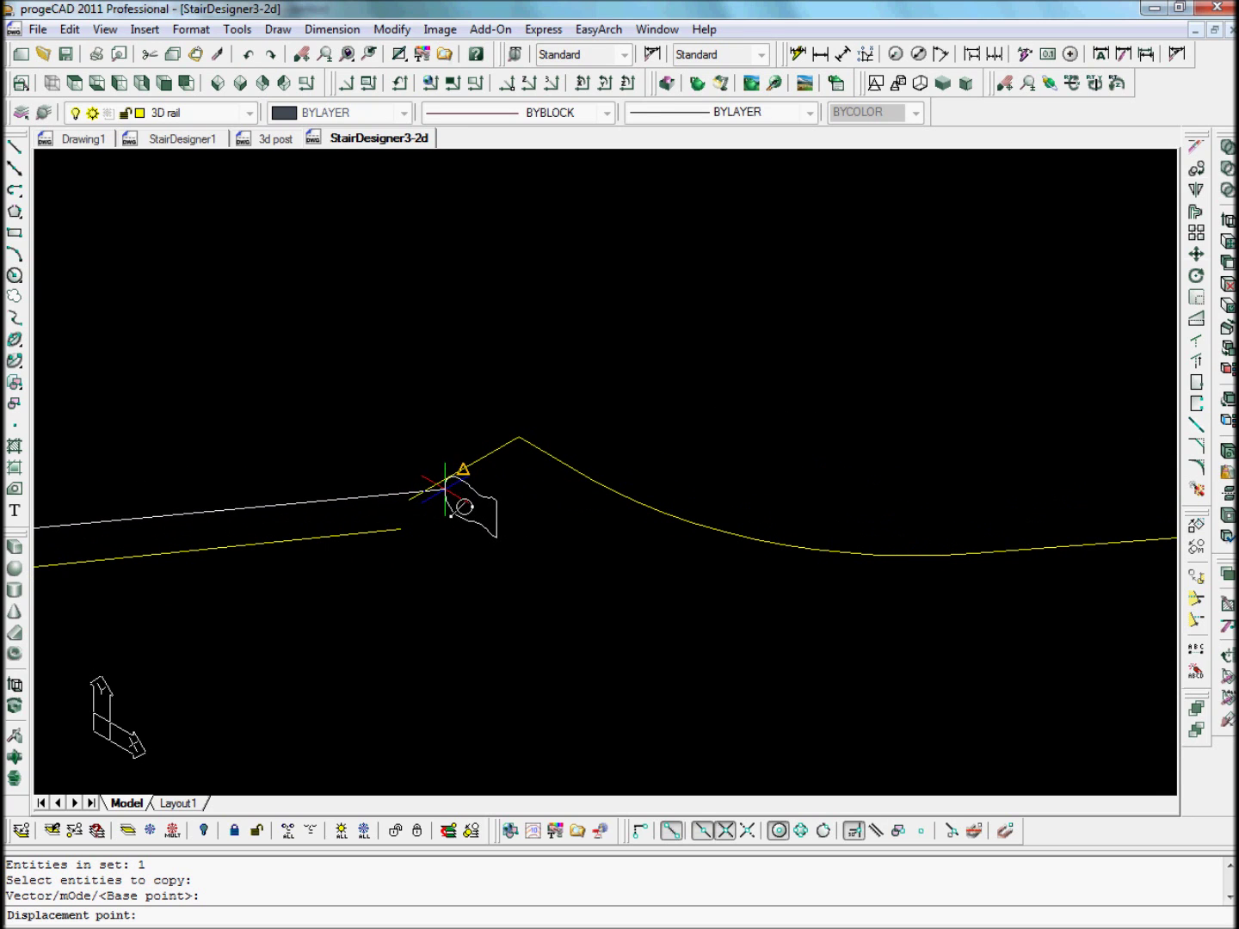
{"action": "left_click", "coordinate": [410, 497]}
{"action": "key", "text": "Escape"}
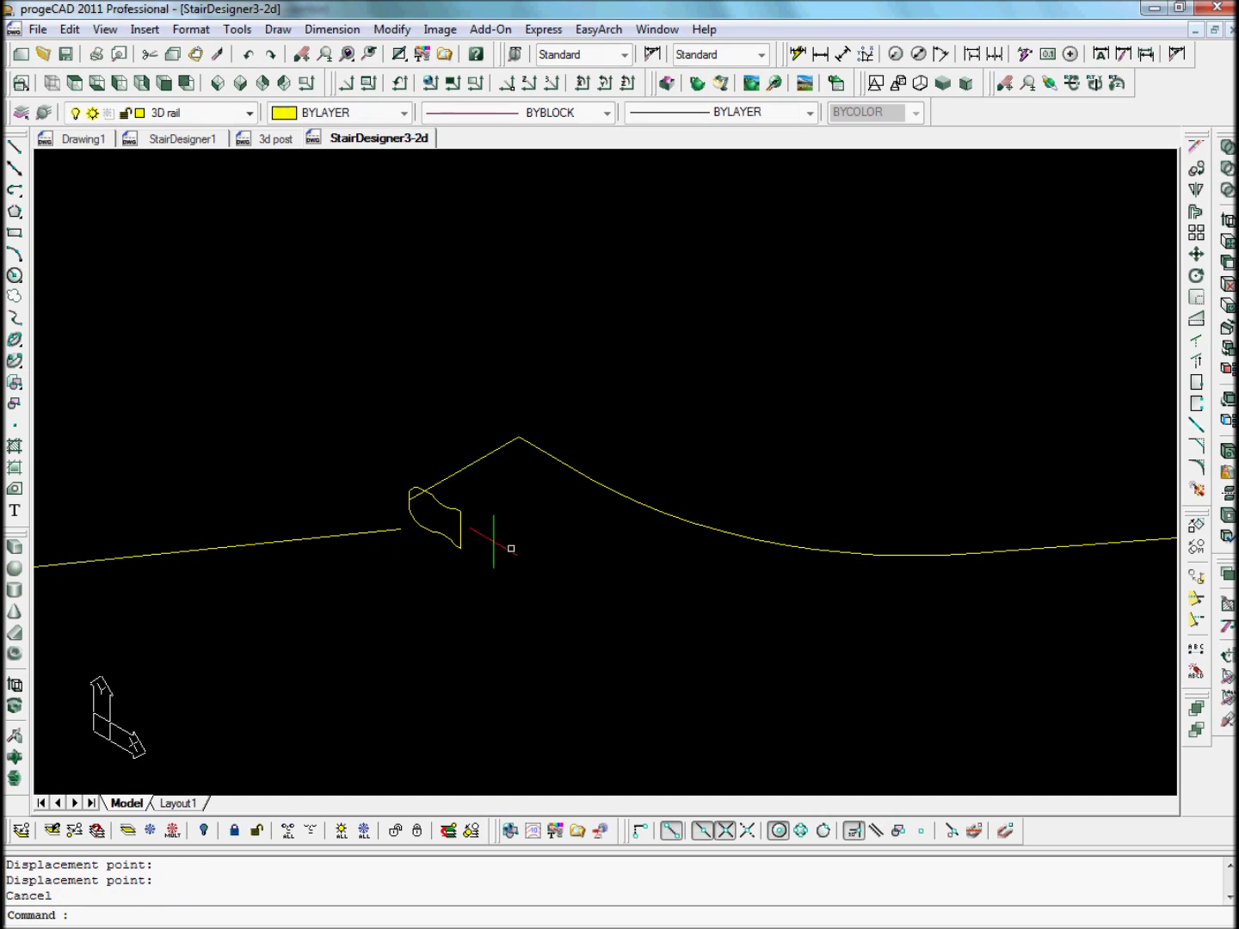
Move the original profile region so the midpoint of its rounded short side sits on the straight rail line's end
{"action": "scroll", "coordinate": [321, 663], "scroll_direction": "down", "scroll_amount": 3}
{"action": "middle_click_drag", "start_coordinate": [265, 611], "coordinate": [730, 570]}
{"action": "mouse_move", "coordinate": [351, 574]}
{"action": "middle_mouse_down", "text": "shift"}
{"action": "mouse_move", "coordinate": [339, 586]}
{"action": "mouse_move", "coordinate": [358, 587]}
{"action": "middle_mouse_up", "text": "shift"}
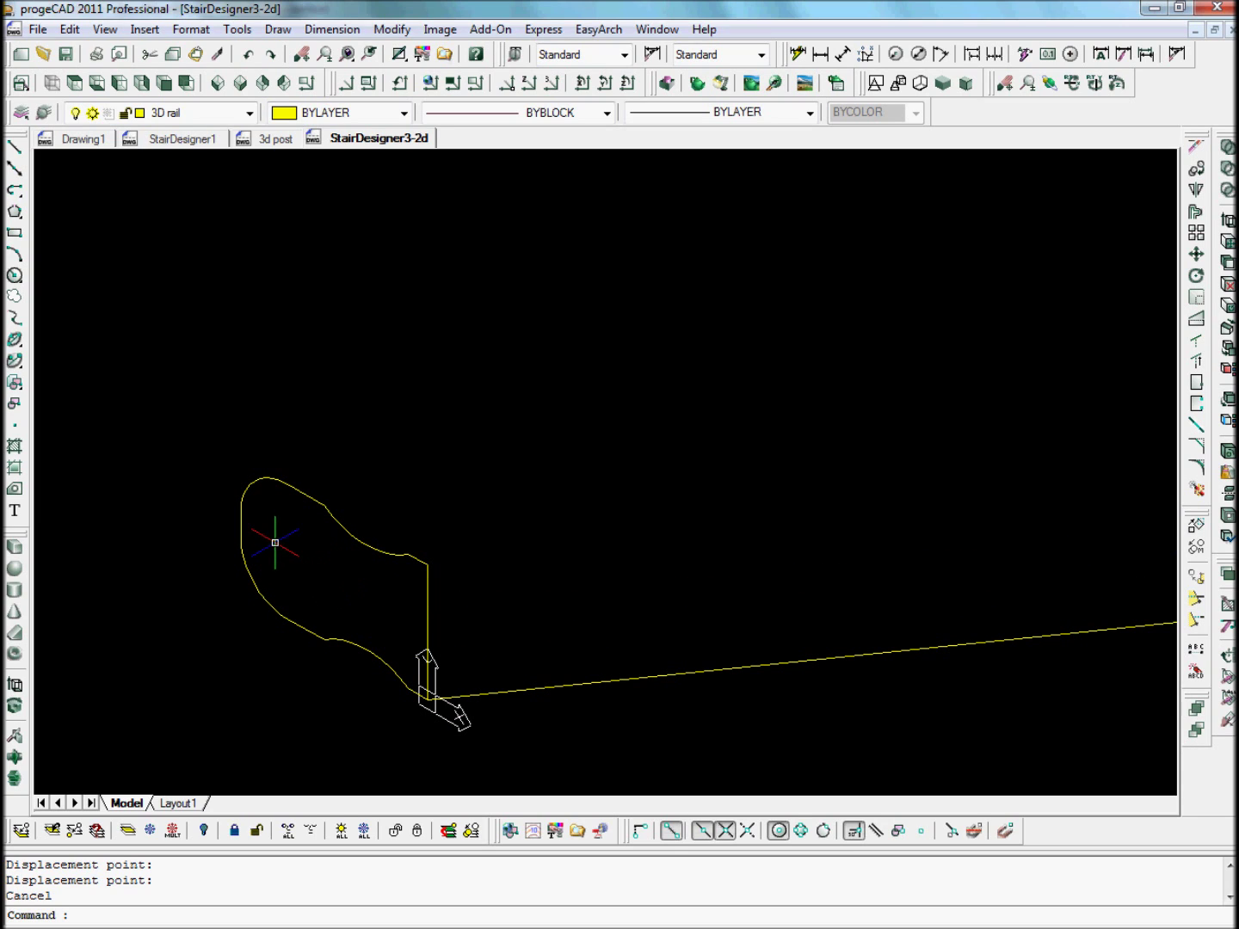
{"action": "left_click", "coordinate": [1195, 254]}
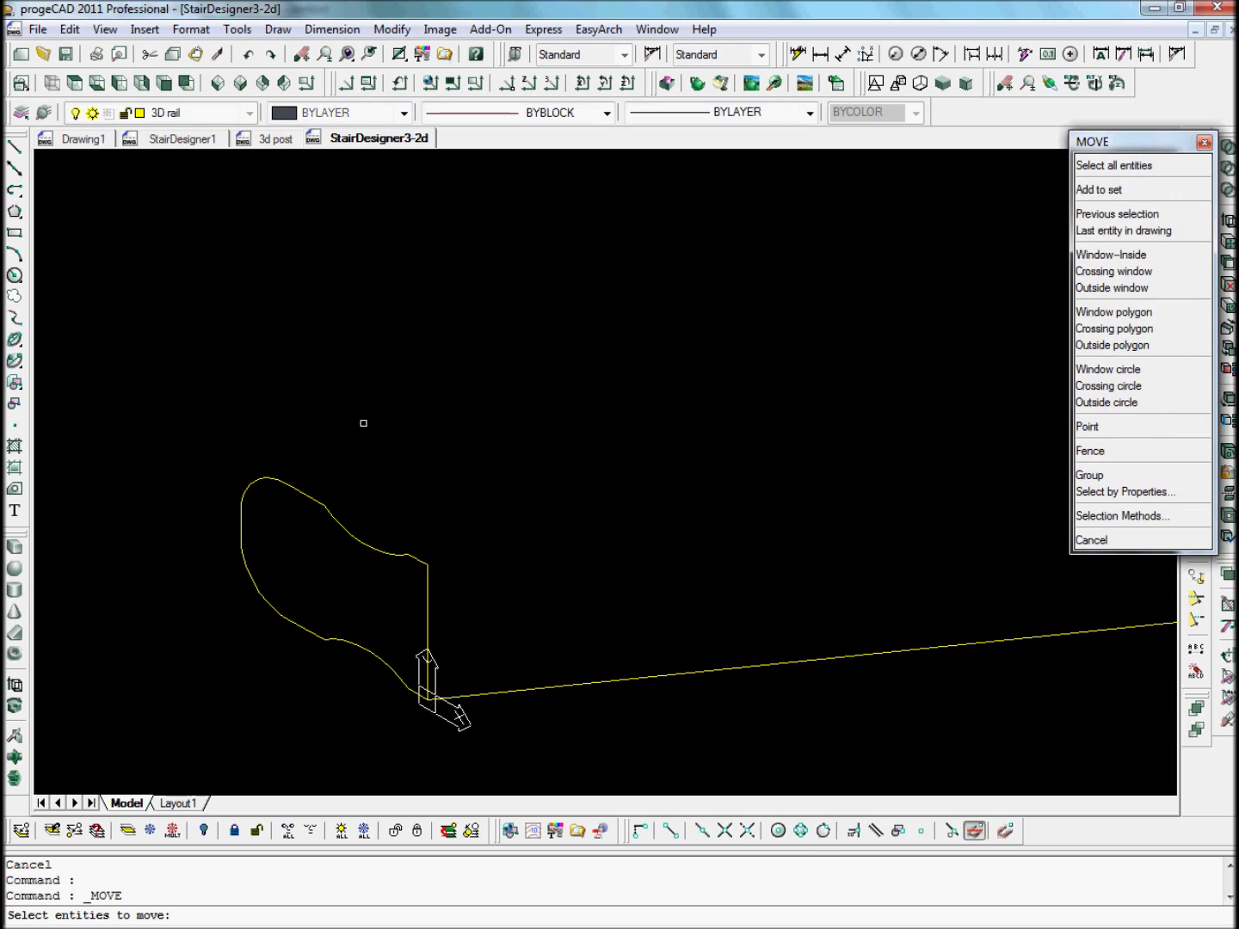
{"action": "left_click", "coordinate": [244, 516]}
{"action": "key", "text": "Return"}
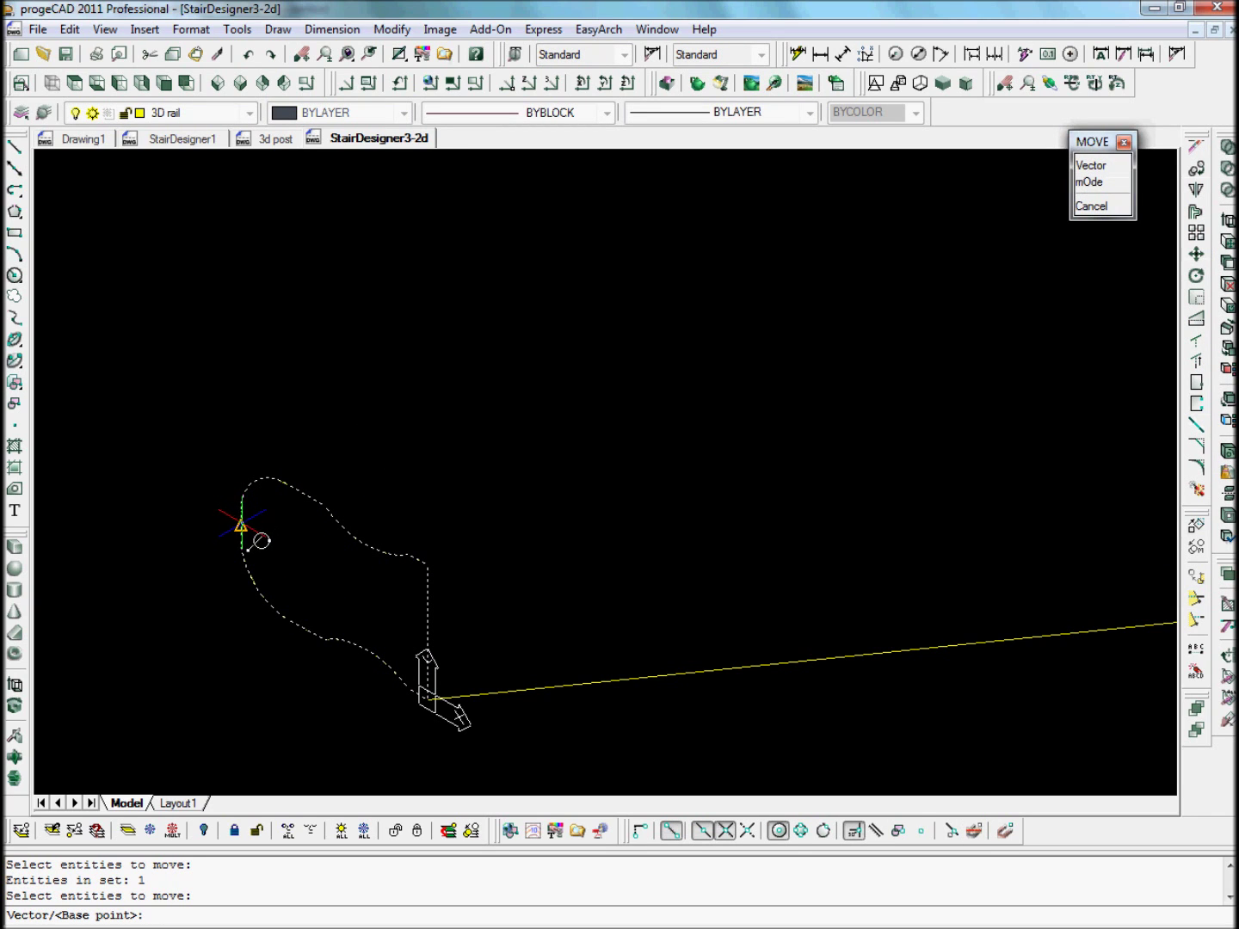
{"action": "left_click", "coordinate": [244, 525]}
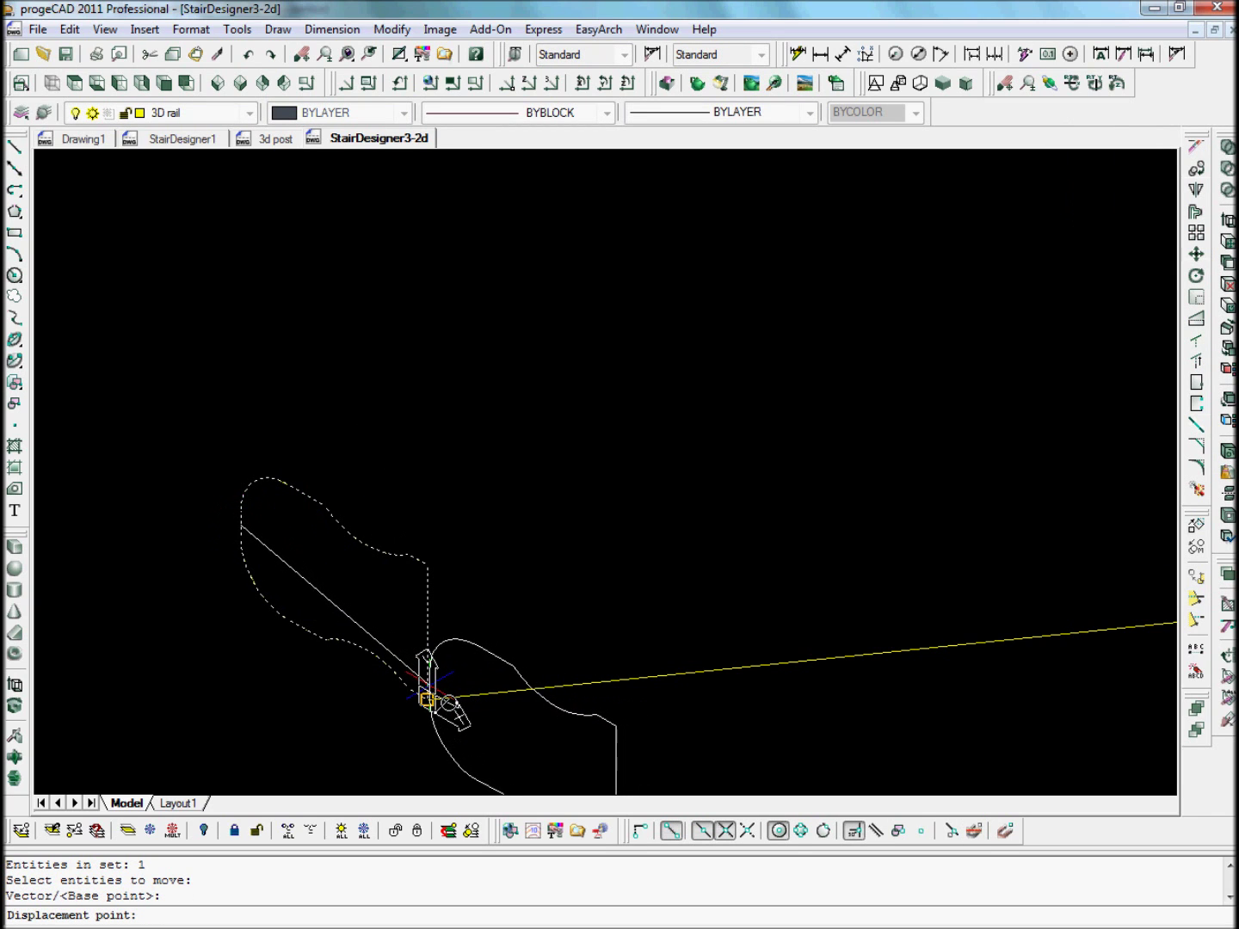
{"action": "left_click", "coordinate": [413, 692]}
{"action": "middle_click_drag", "start_coordinate": [792, 727], "coordinate": [494, 603], "text": "shift"}
{"action": "key", "text": "ctrl+z"}
{"action": "middle_click_drag", "start_coordinate": [288, 660], "coordinate": [362, 653], "text": "shift"}
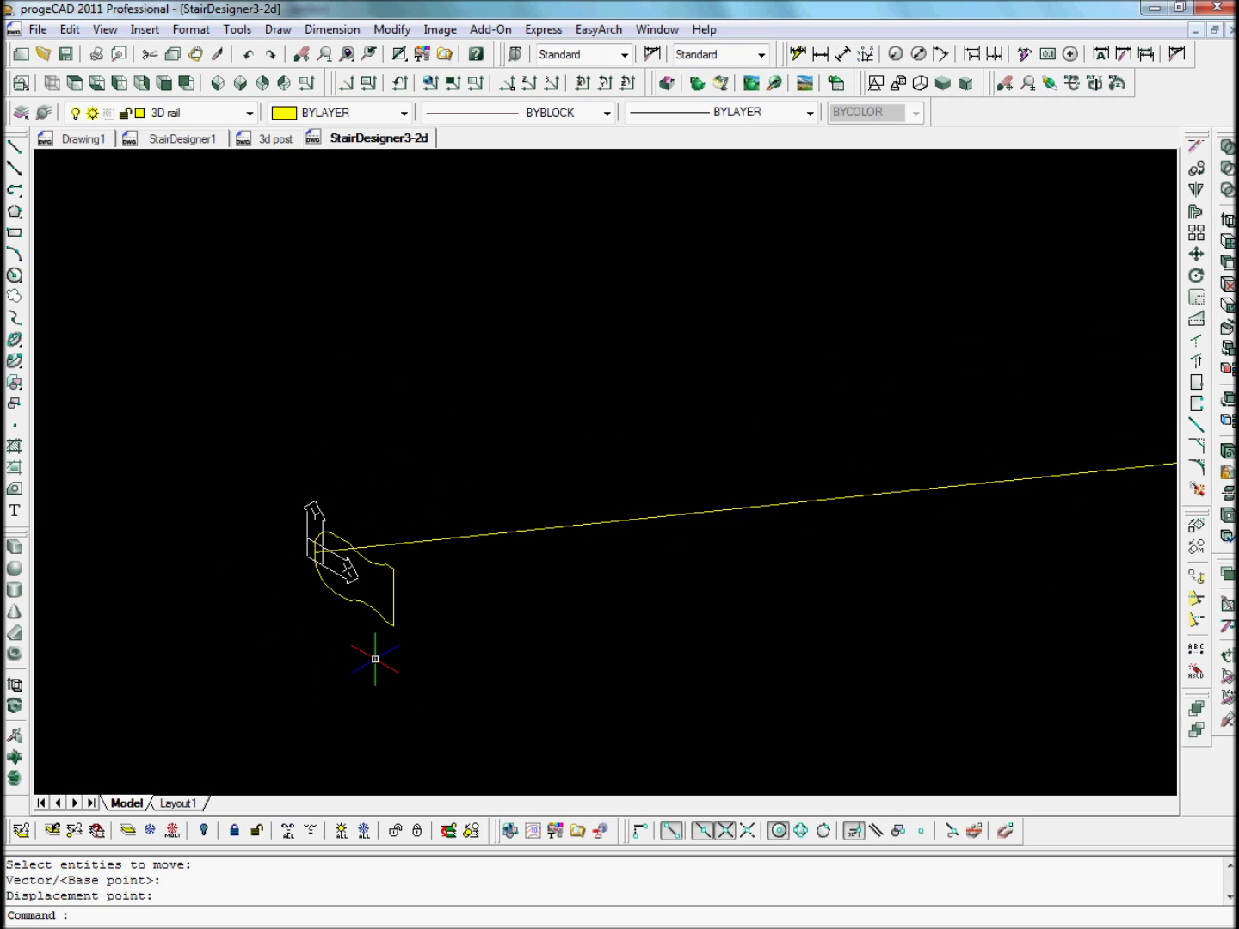
Try to extrude the moved profile region at the straight rail line's end by 2500 with the default taper of 0
{"action": "left_click", "coordinate": [15, 686]}
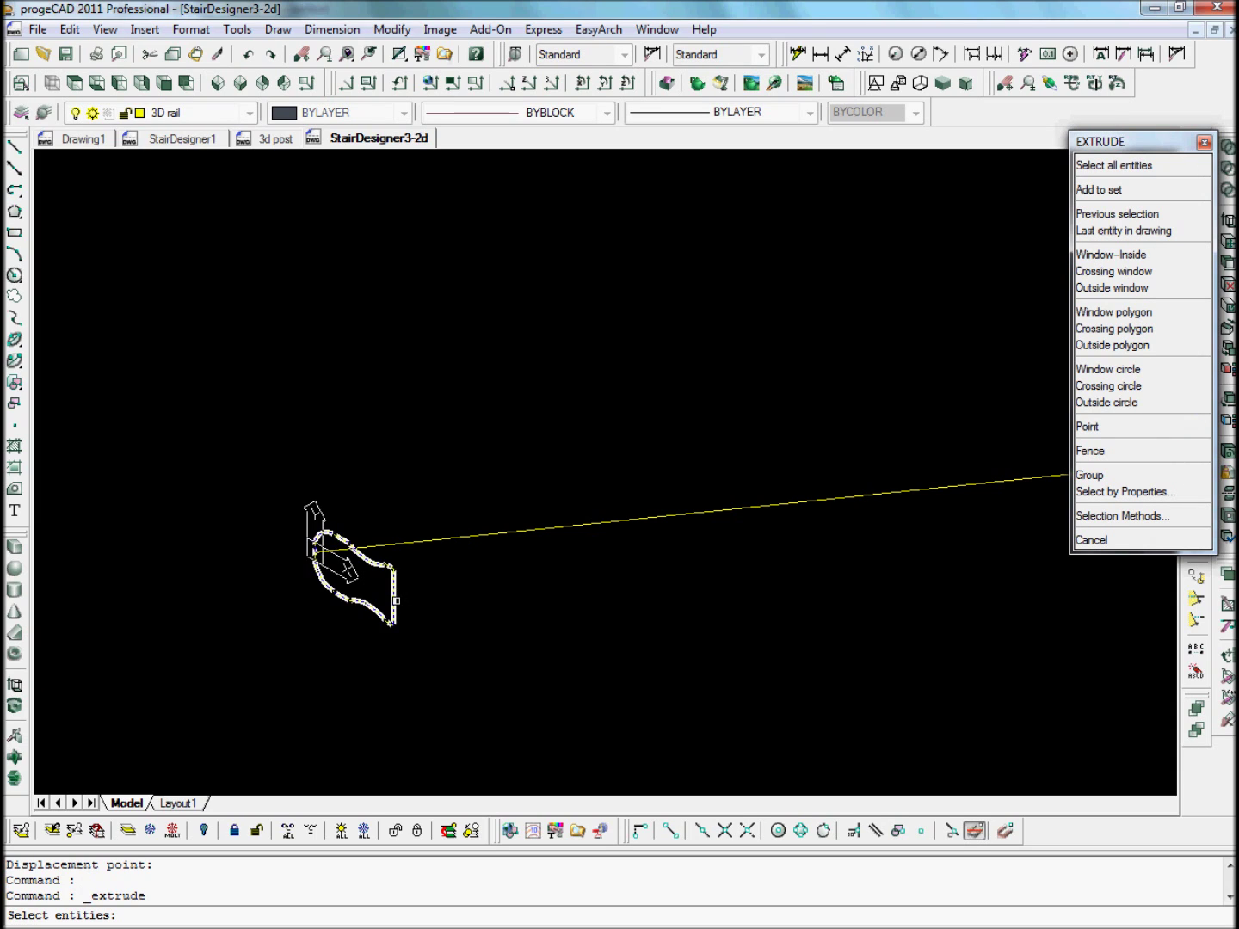
{"action": "left_click", "coordinate": [396, 600]}
{"action": "key", "text": "Return"}
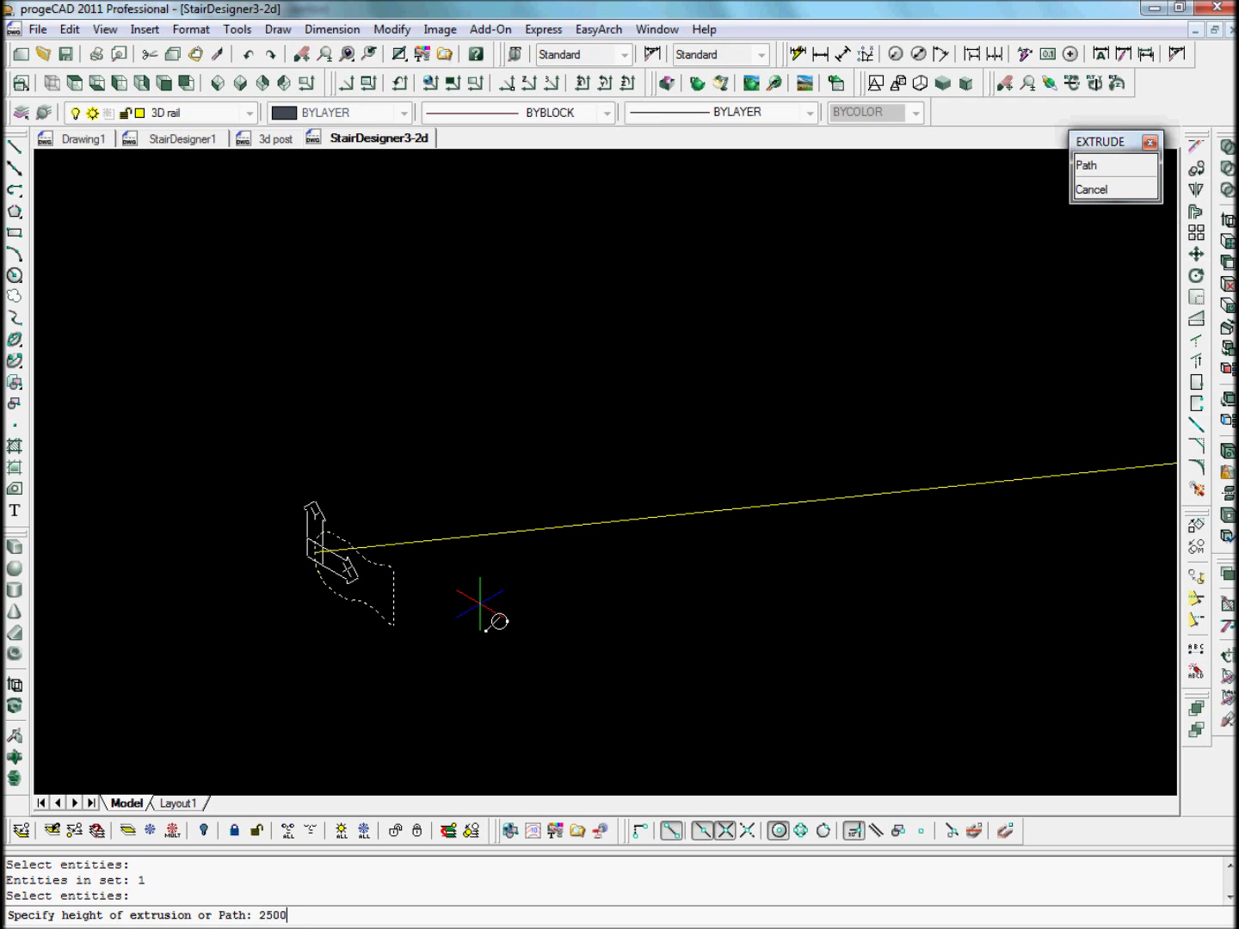
{"action": "type", "text": "2500"}
{"action": "key", "text": "Return"}
{"action": "key", "text": "Return"}
{"action": "scroll", "coordinate": [525, 638], "scroll_direction": "down", "scroll_amount": 2}
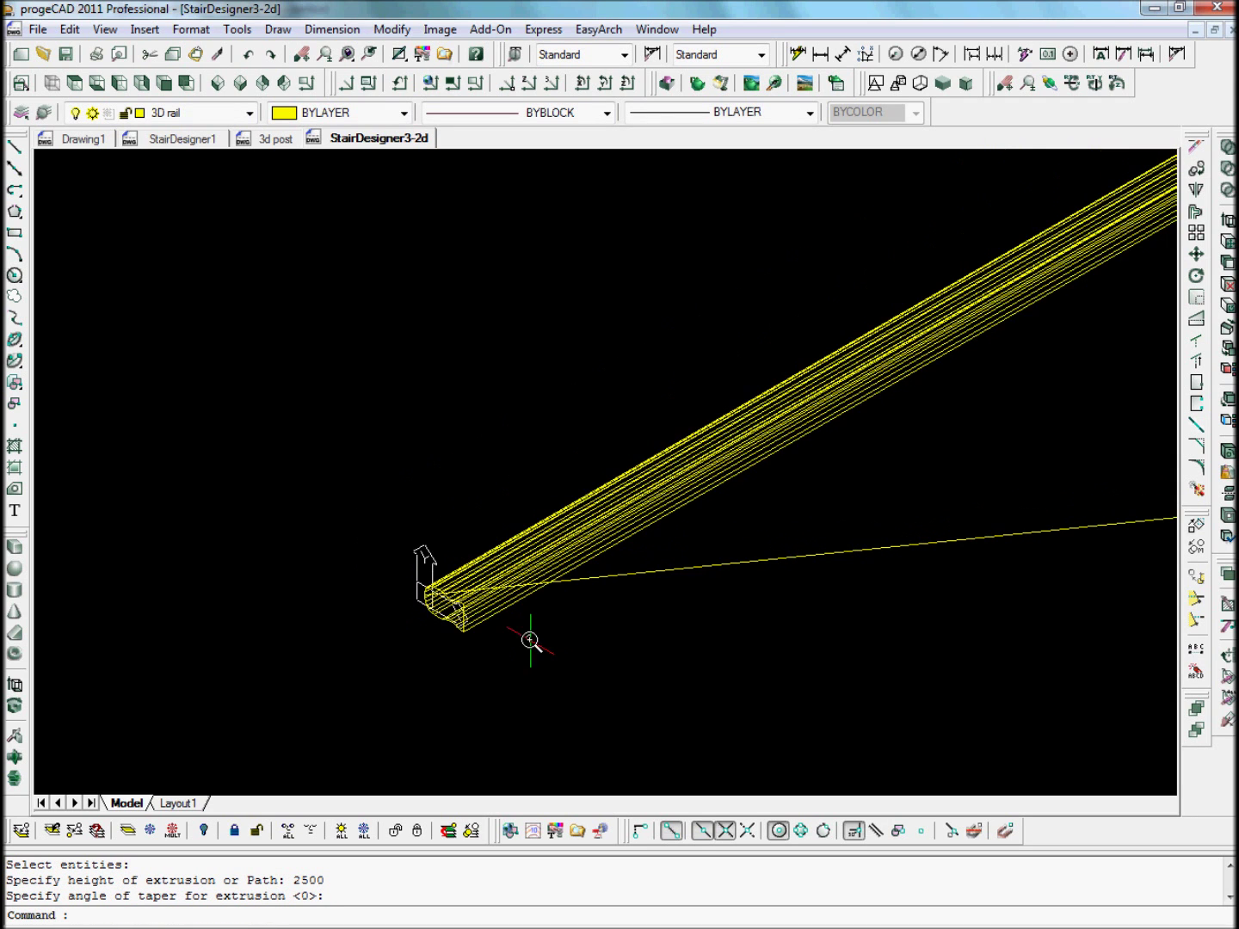
{"action": "scroll", "coordinate": [674, 647], "scroll_direction": "down", "scroll_amount": 4}
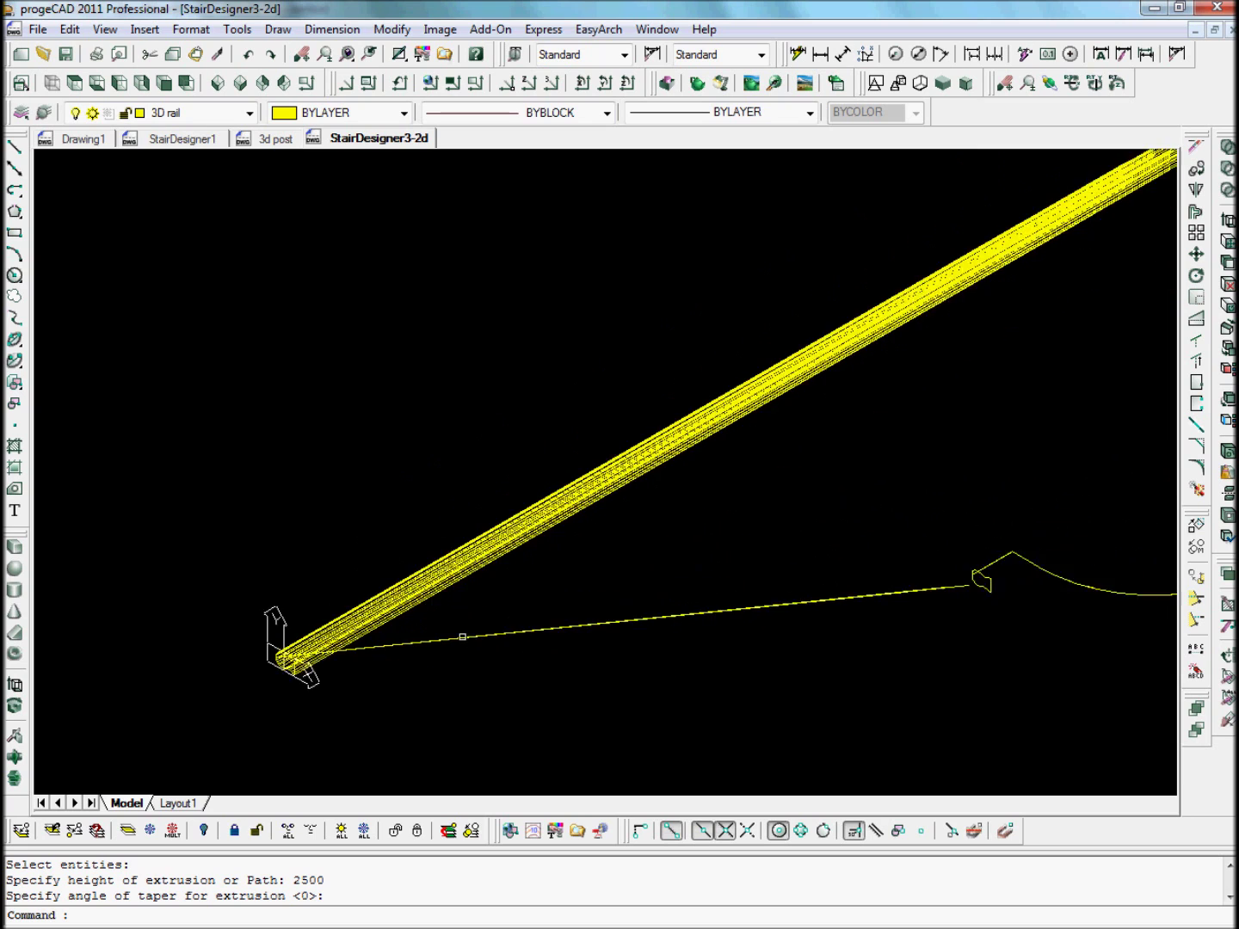
{"action": "scroll", "coordinate": [552, 600], "scroll_direction": "down", "scroll_amount": 5}
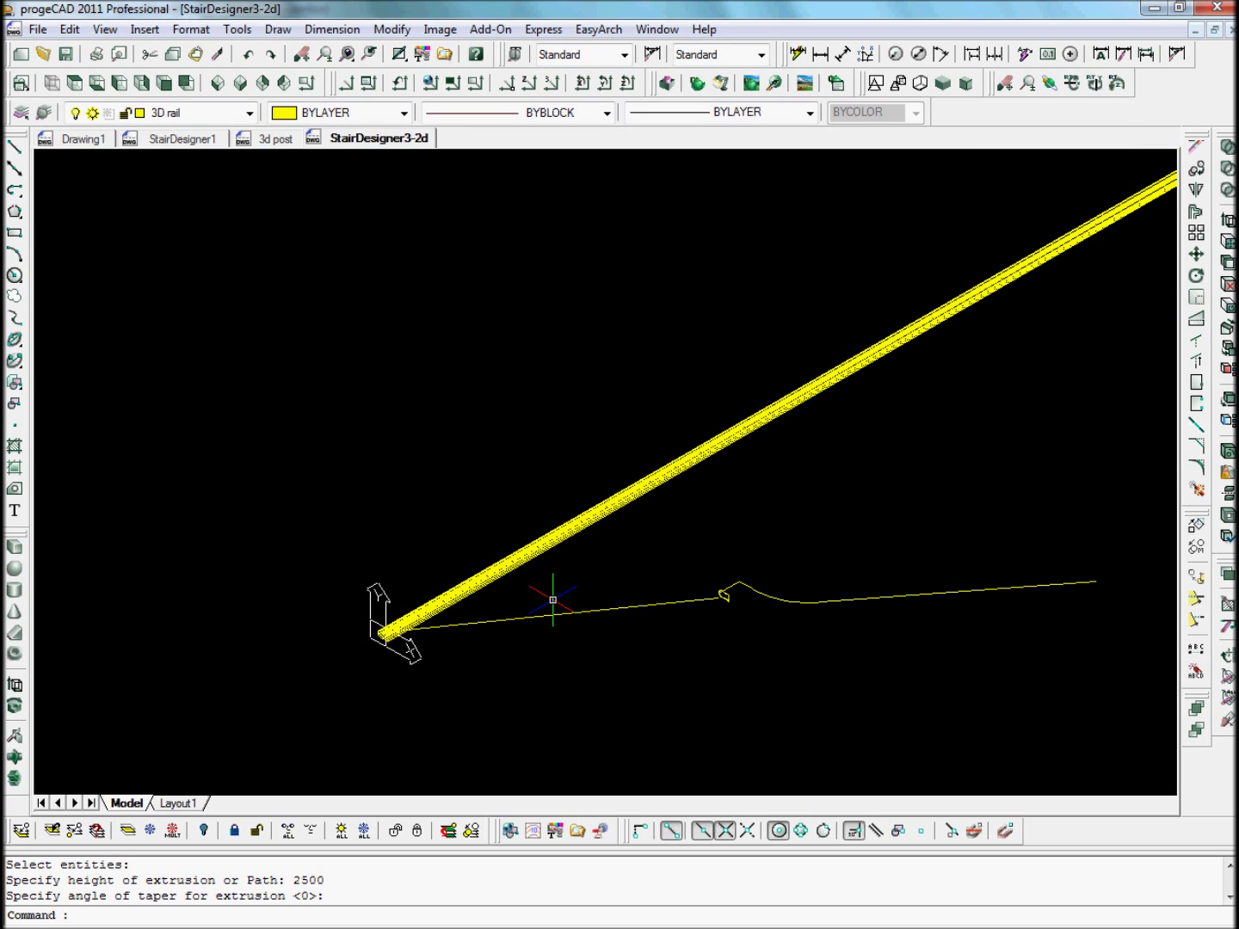
{"action": "type", "text": "u"}
{"action": "key", "text": "Return"}
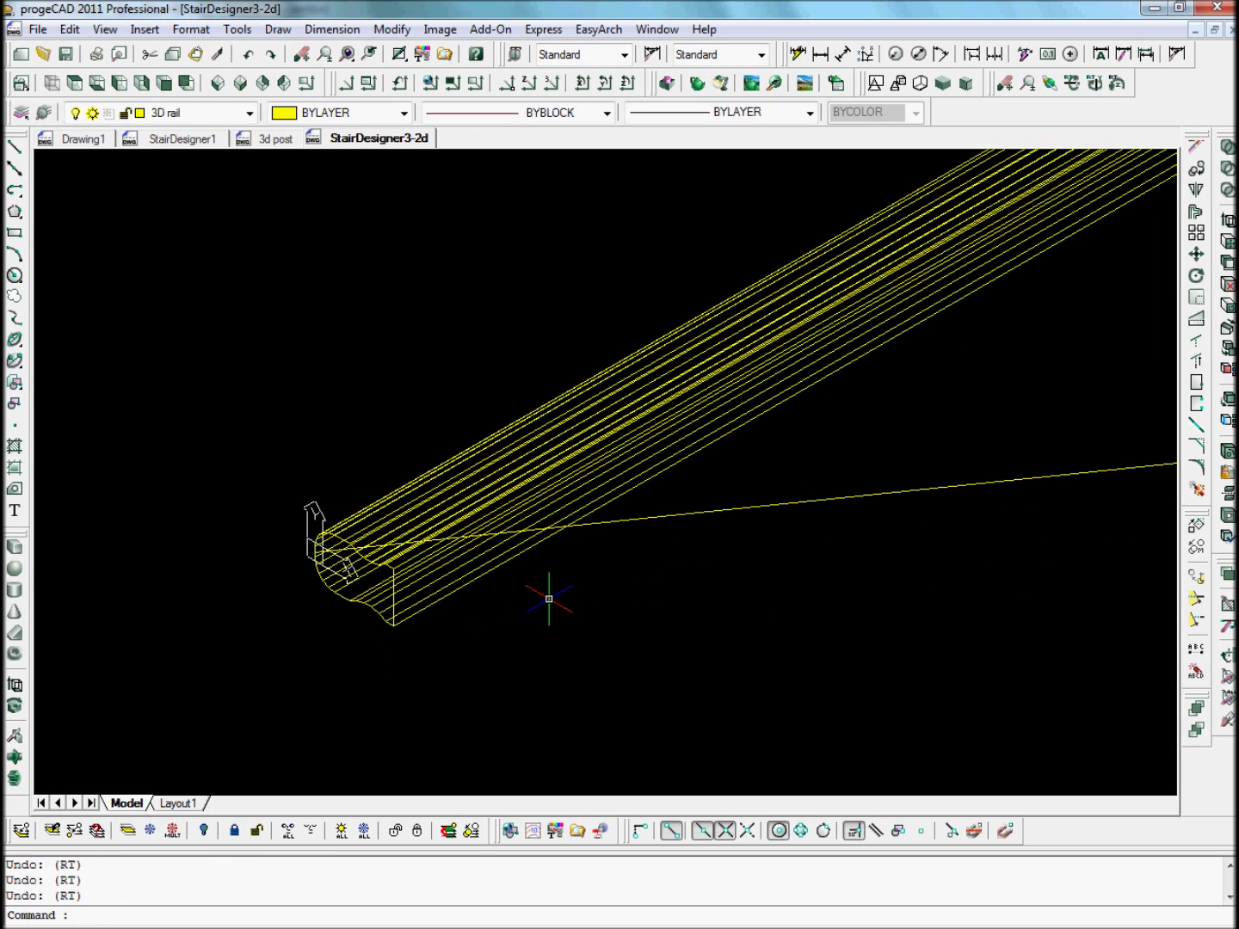
Extrude the profile region at the straight rail line's end by 250 with the default taper of 0
{"action": "left_click", "coordinate": [15, 683]}
{"action": "left_click", "coordinate": [393, 621]}
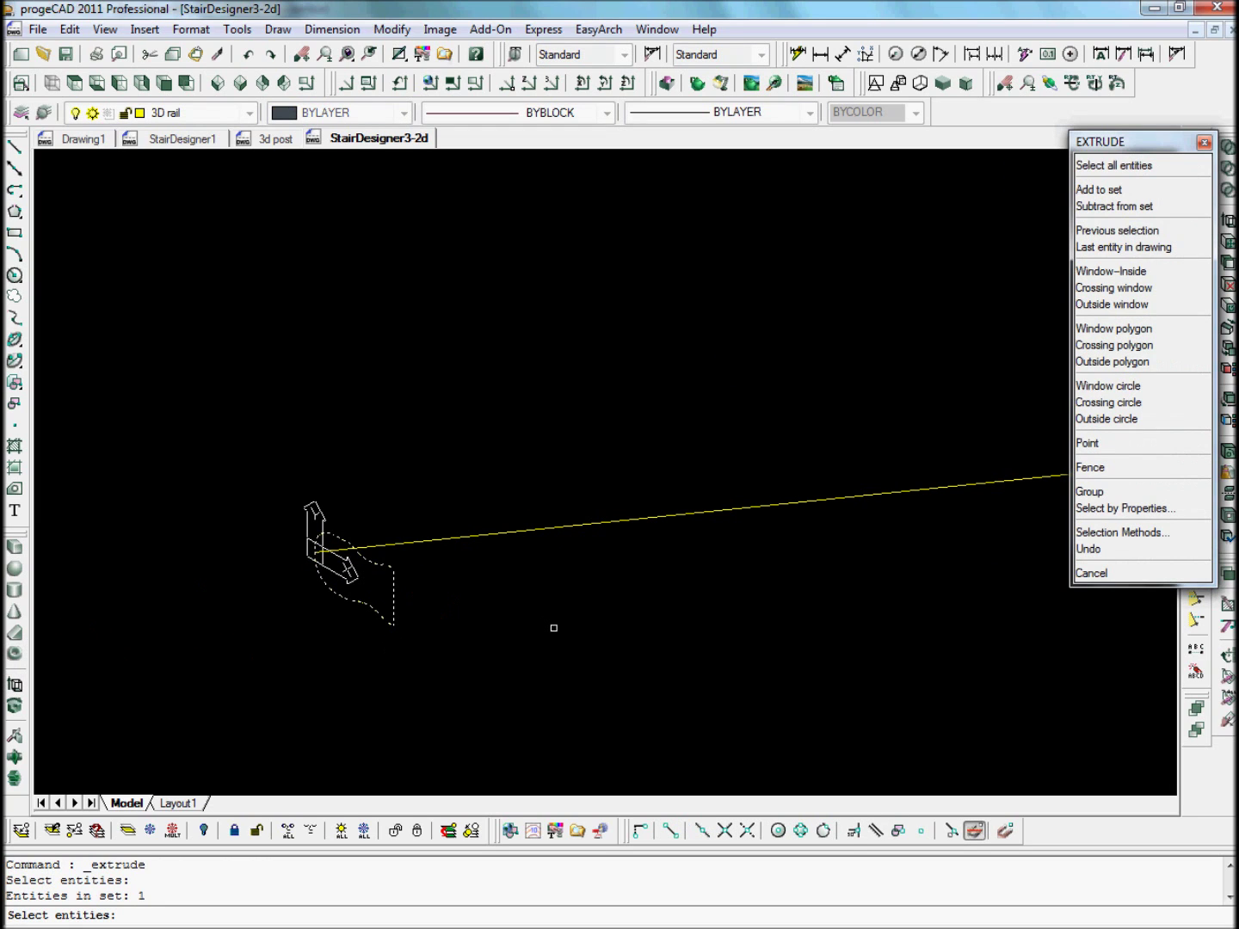
{"action": "key", "text": "Return"}
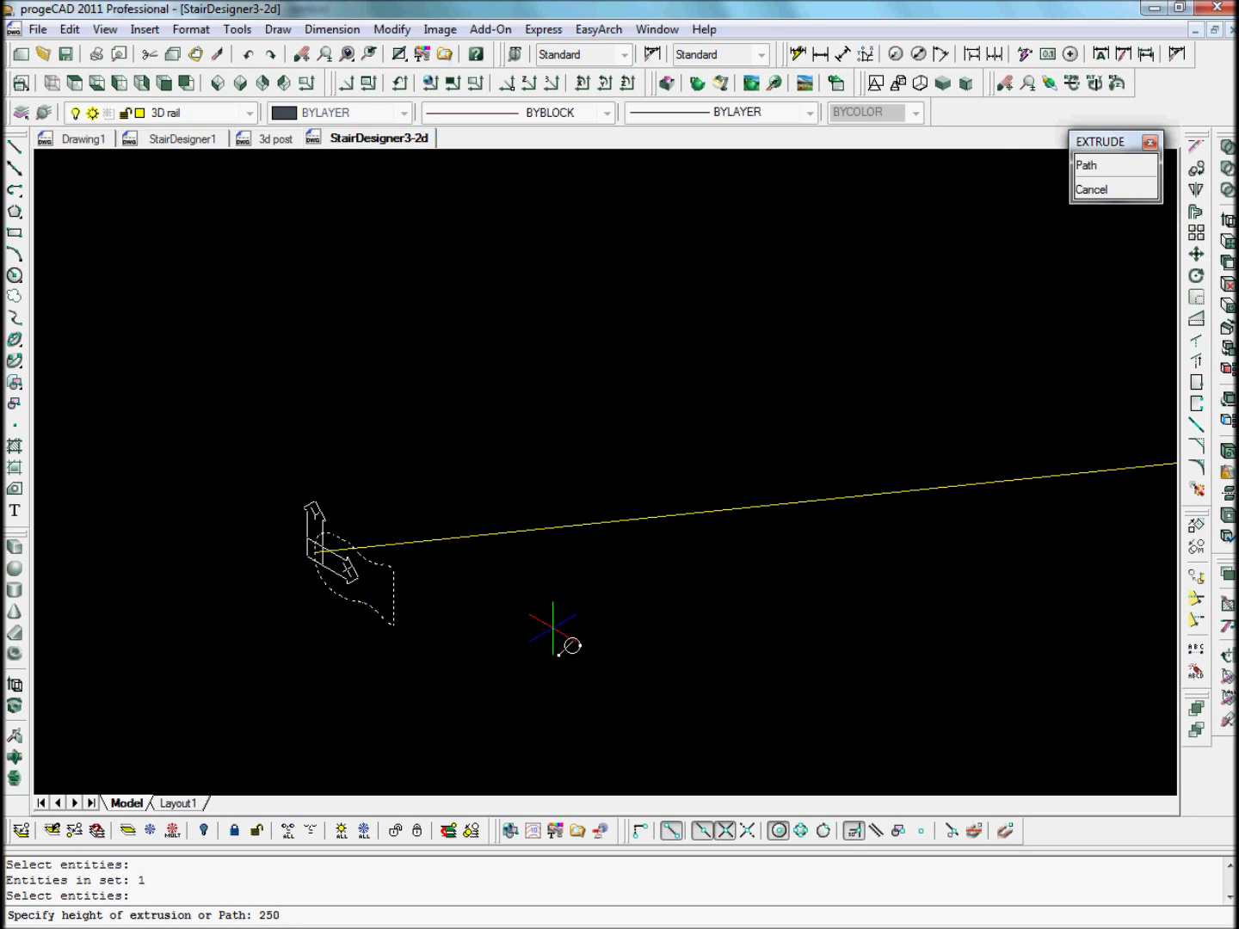
{"action": "type", "text": "250"}
{"action": "key", "text": "Return"}
{"action": "key", "text": "Return"}
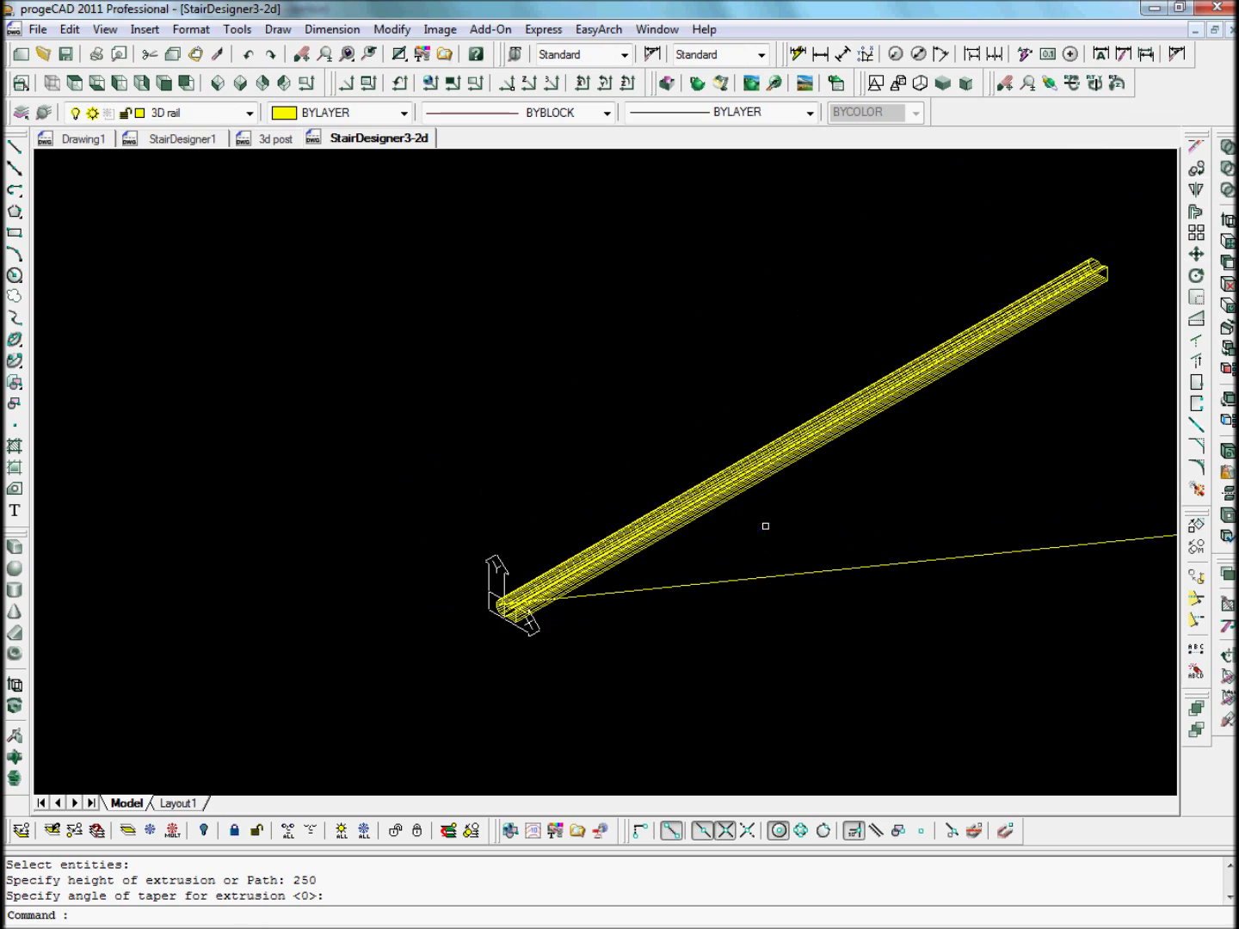
Restore the world coordinate system and rotate the extruded handrail about the straight rail line's starting end to align with that line
{"action": "middle_click_drag", "start_coordinate": [765, 526], "coordinate": [506, 523]}
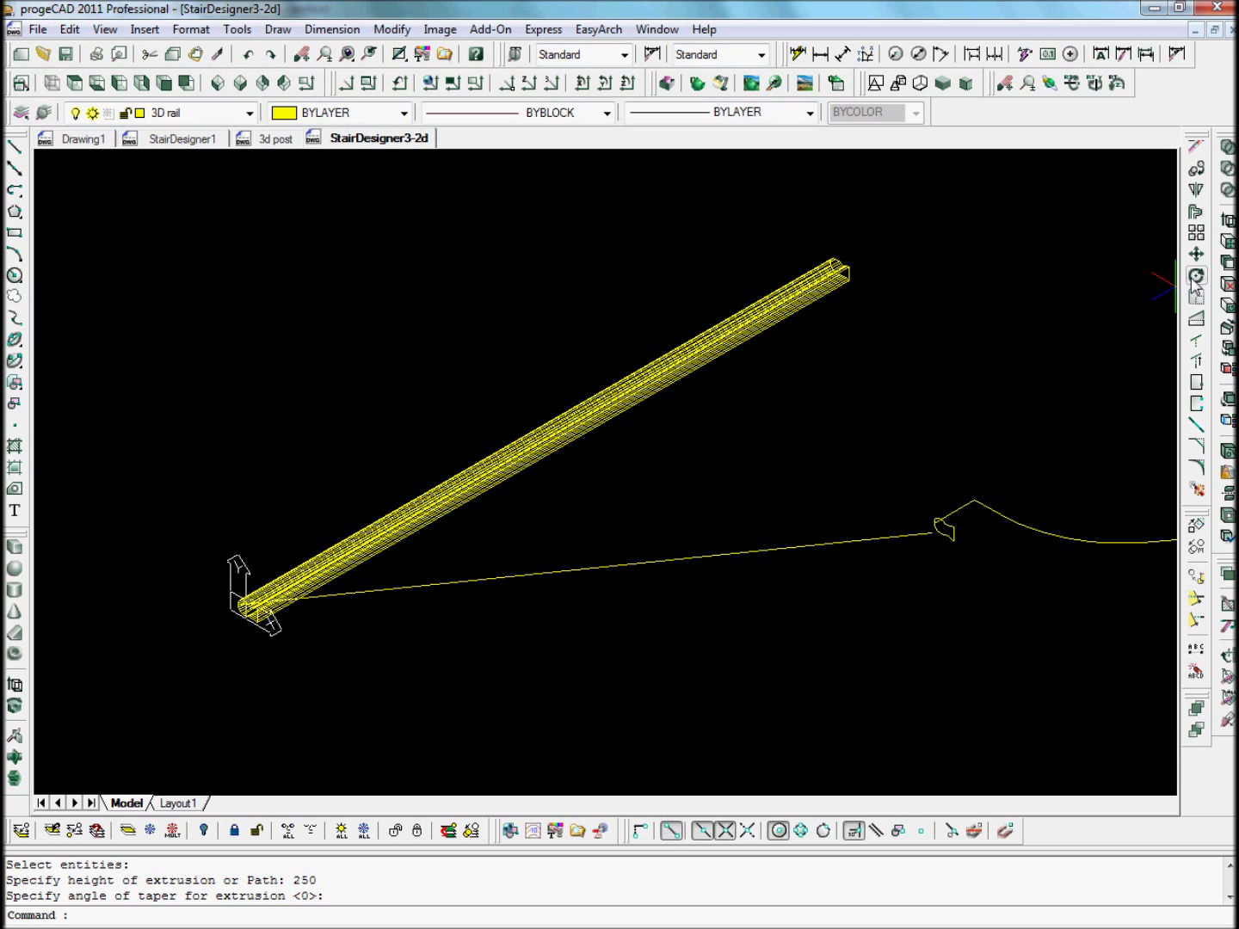
{"action": "left_click", "coordinate": [432, 86]}
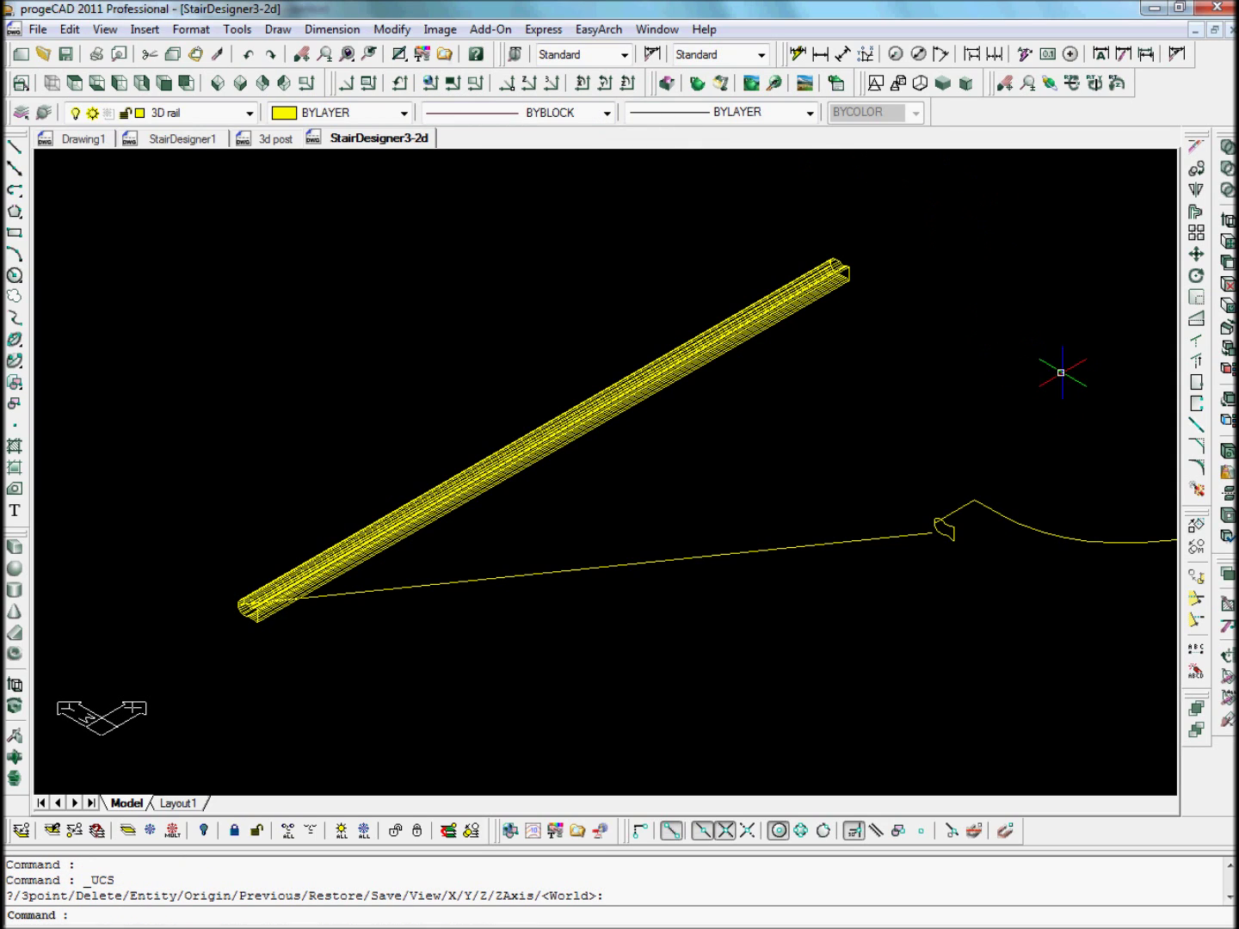
{"action": "left_click", "coordinate": [1196, 275]}
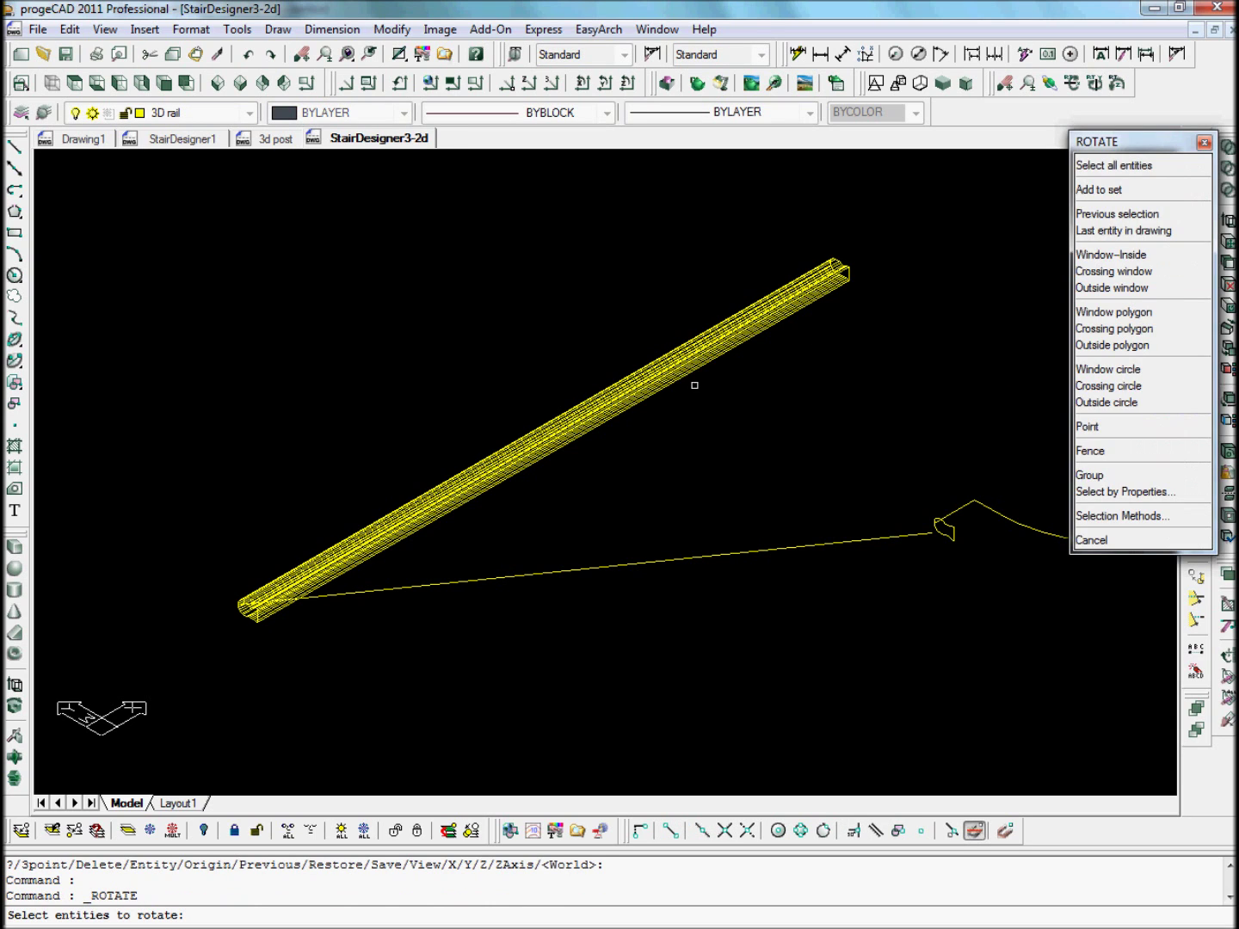
{"action": "left_click", "coordinate": [690, 366]}
{"action": "key", "text": "Return"}
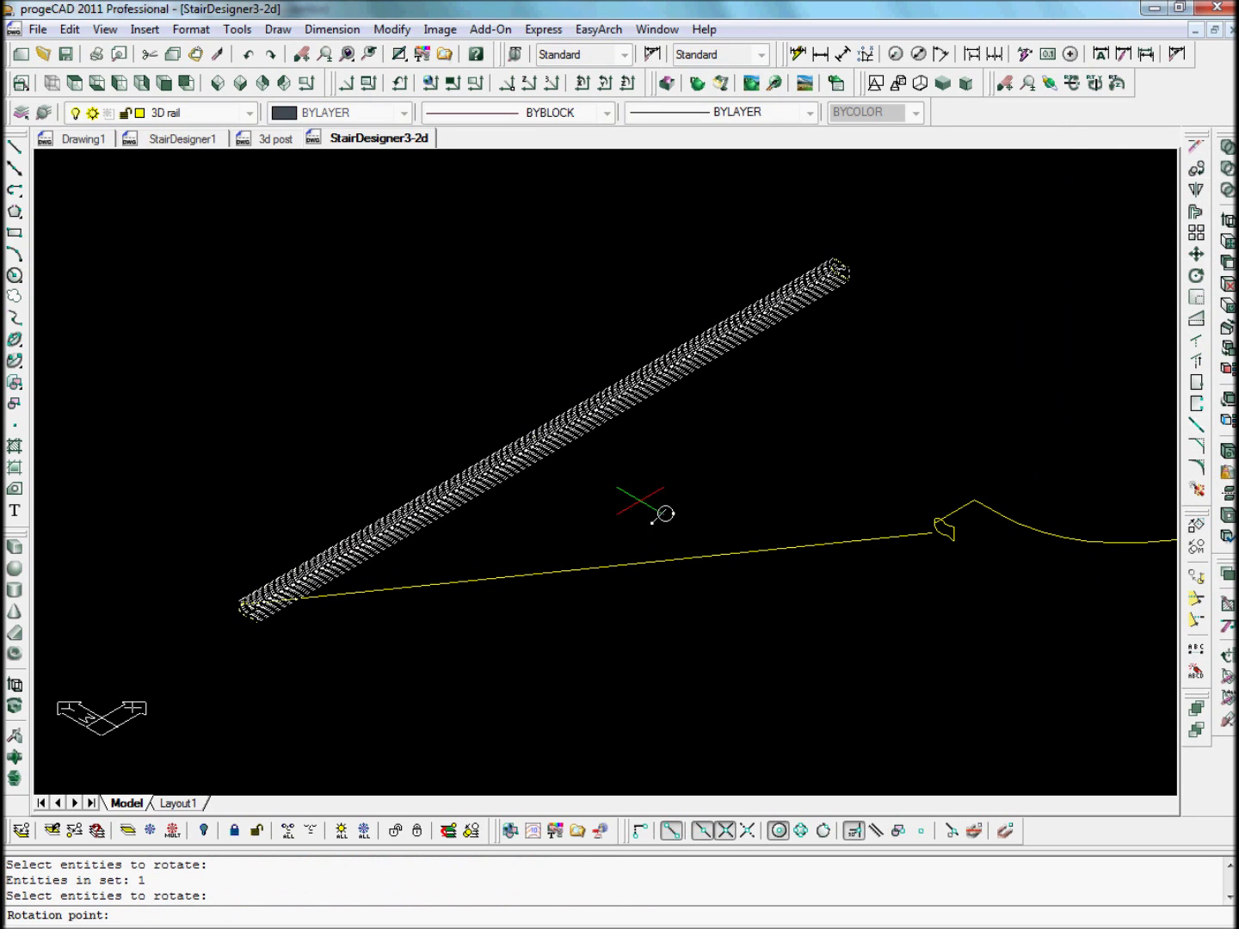
{"action": "left_click", "coordinate": [423, 602]}
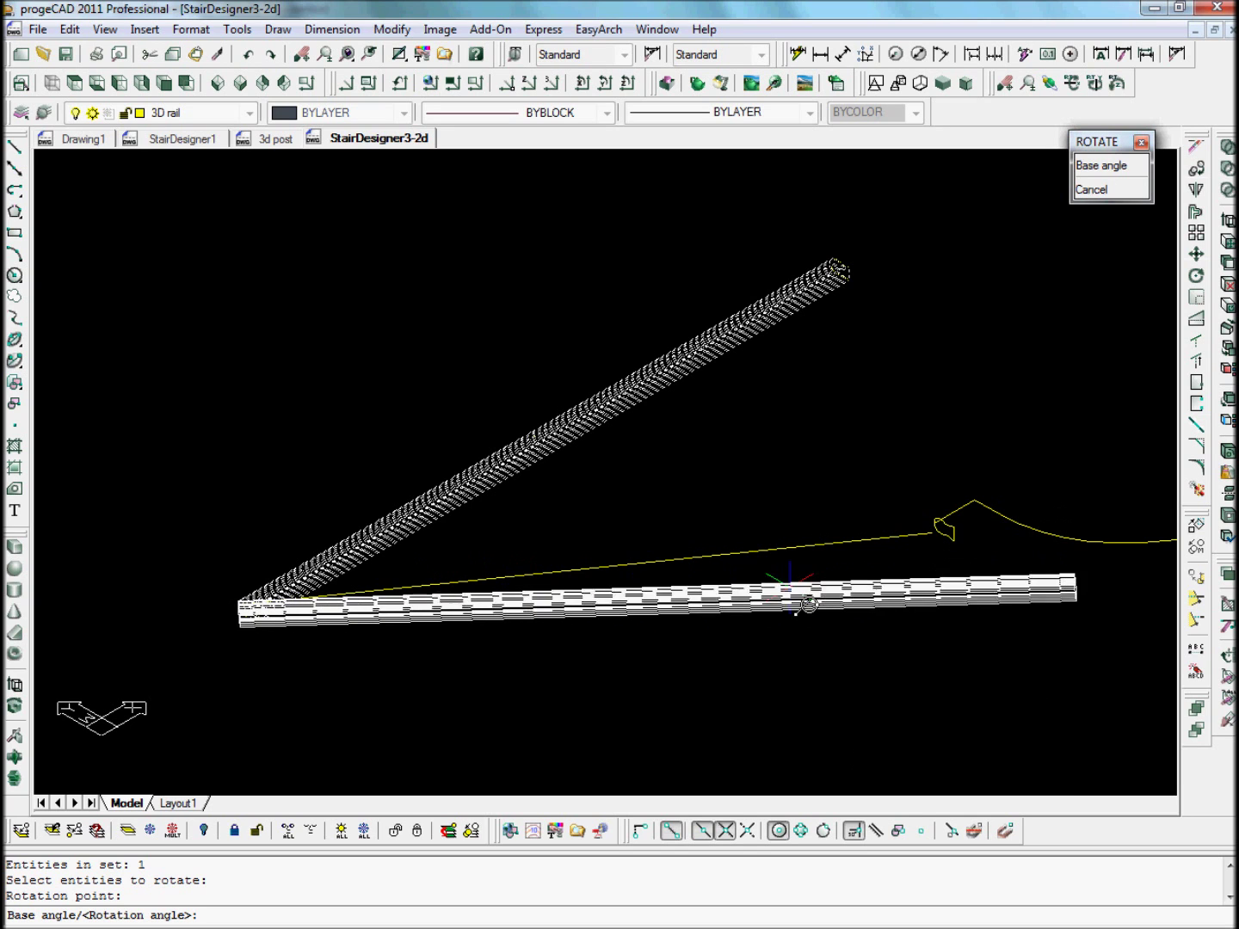
{"action": "left_click", "coordinate": [840, 565]}
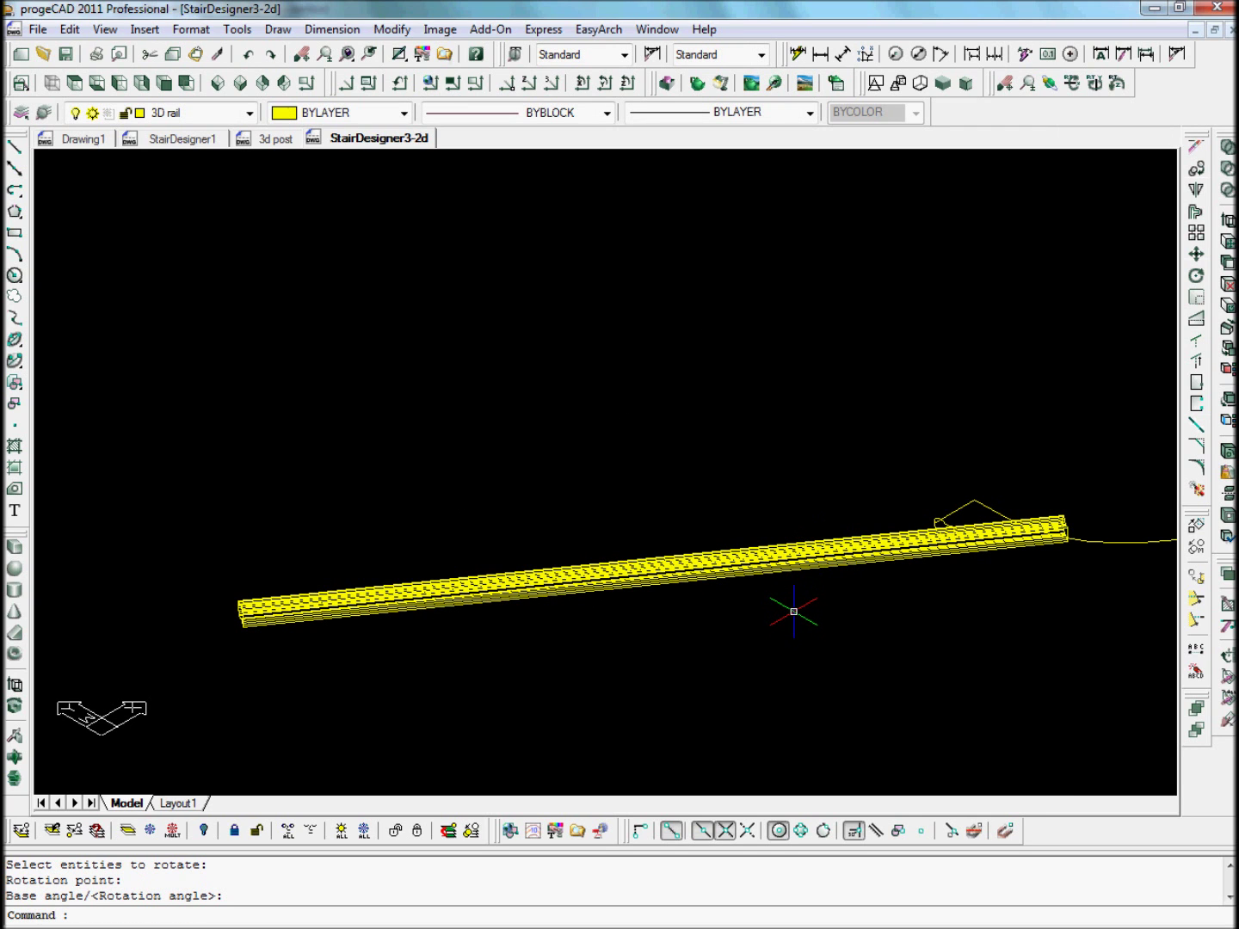
Examine the rotated handrail along the rail line and shade the model without edges to inspect its shape
{"action": "scroll", "coordinate": [815, 602], "scroll_direction": "down", "scroll_amount": 3}
{"action": "scroll", "coordinate": [821, 590], "scroll_direction": "up", "scroll_amount": 6}
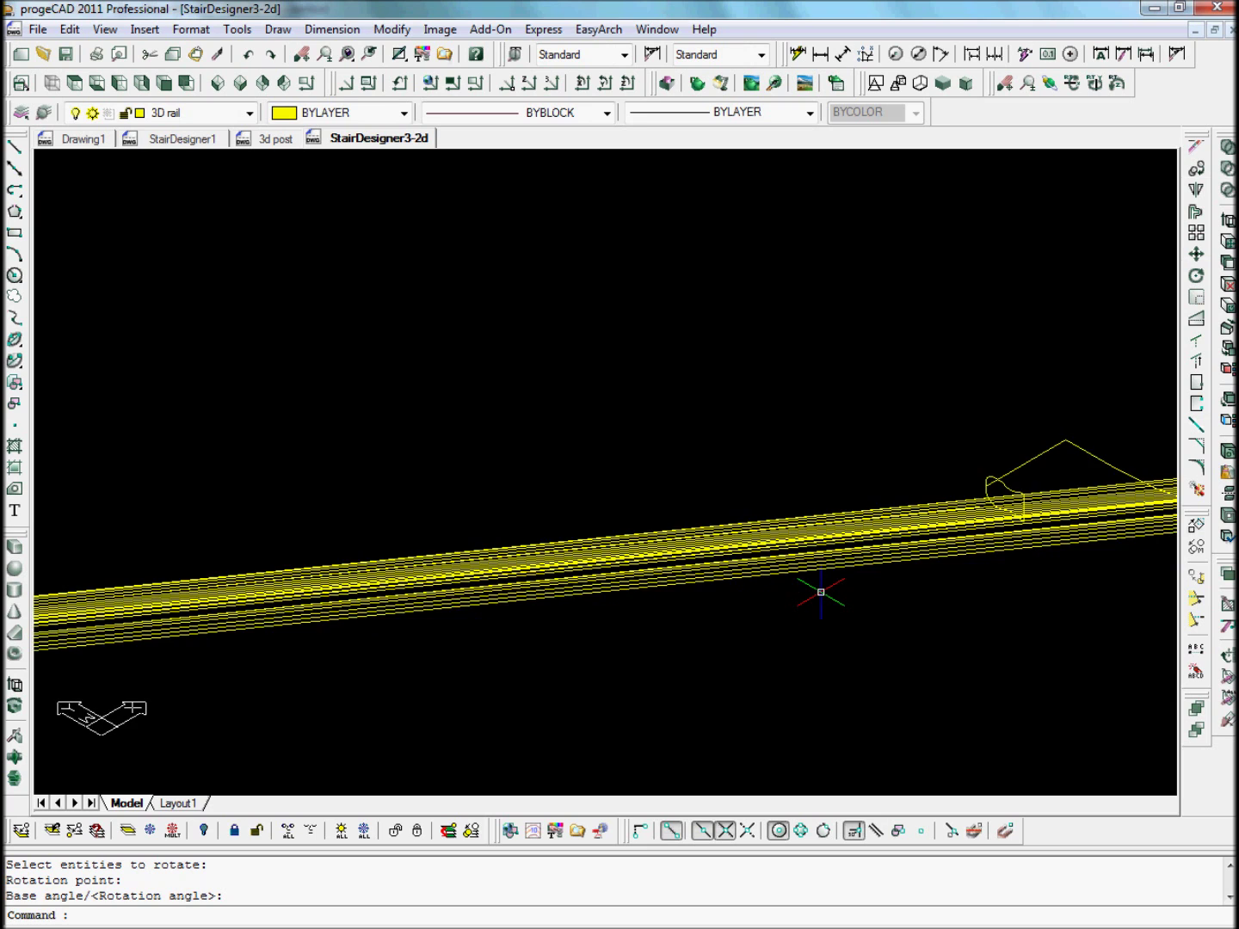
{"action": "scroll", "coordinate": [821, 592], "scroll_direction": "down", "scroll_amount": 4}
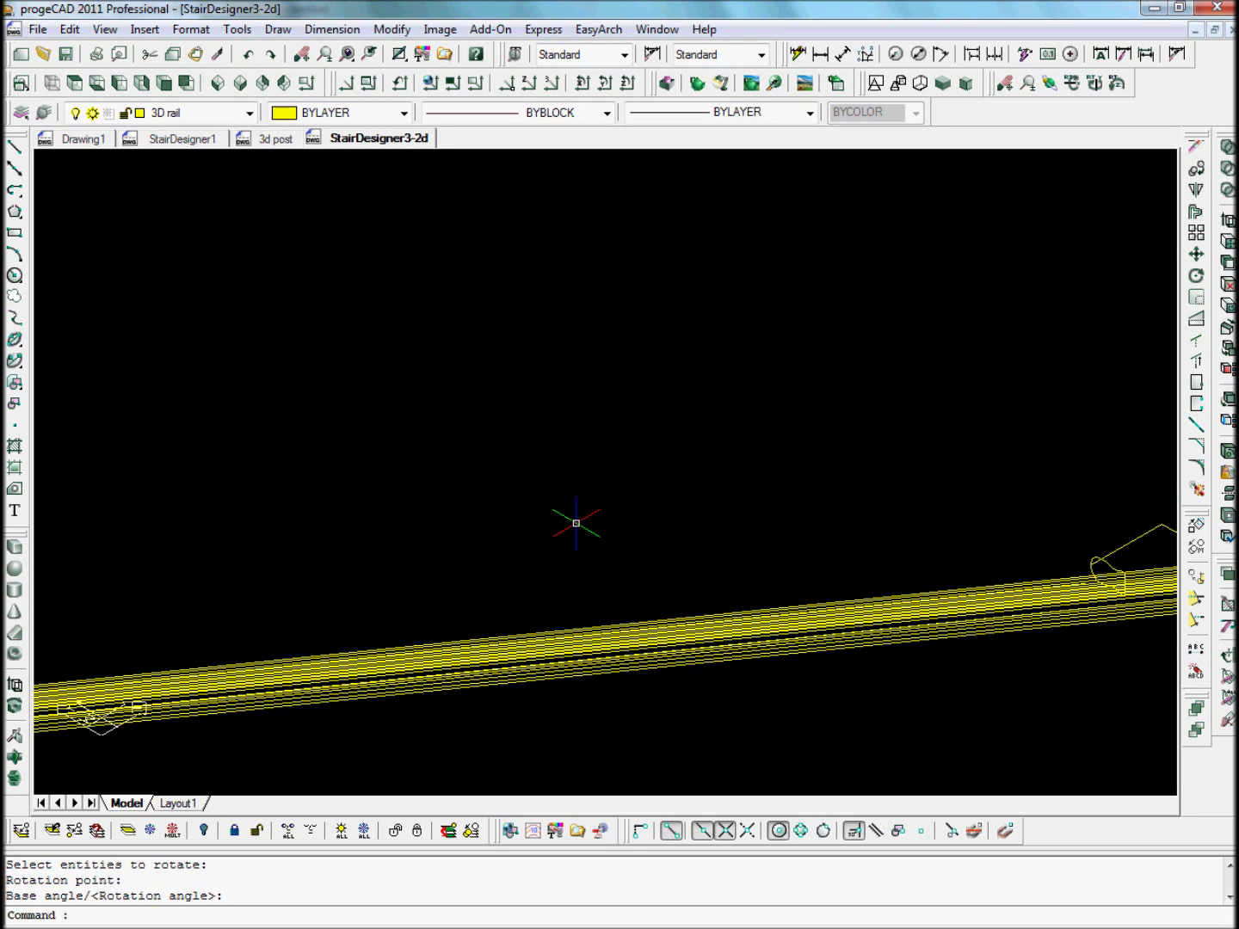
{"action": "scroll", "coordinate": [595, 520], "scroll_direction": "down", "scroll_amount": 3}
{"action": "middle_click_drag", "start_coordinate": [574, 511], "coordinate": [685, 503]}
{"action": "scroll", "coordinate": [249, 511], "scroll_direction": "up", "scroll_amount": 1}
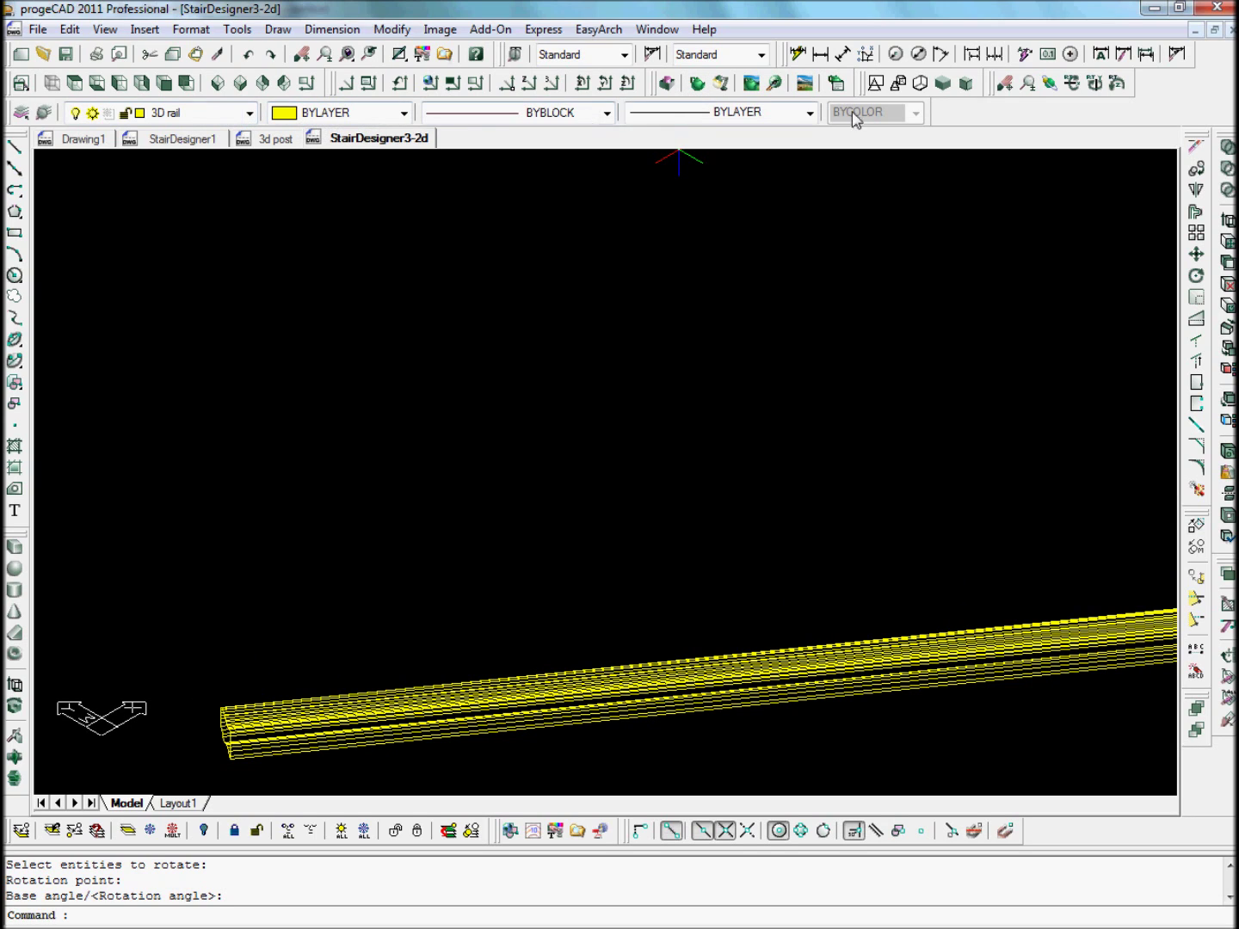
{"action": "left_click", "coordinate": [942, 83]}
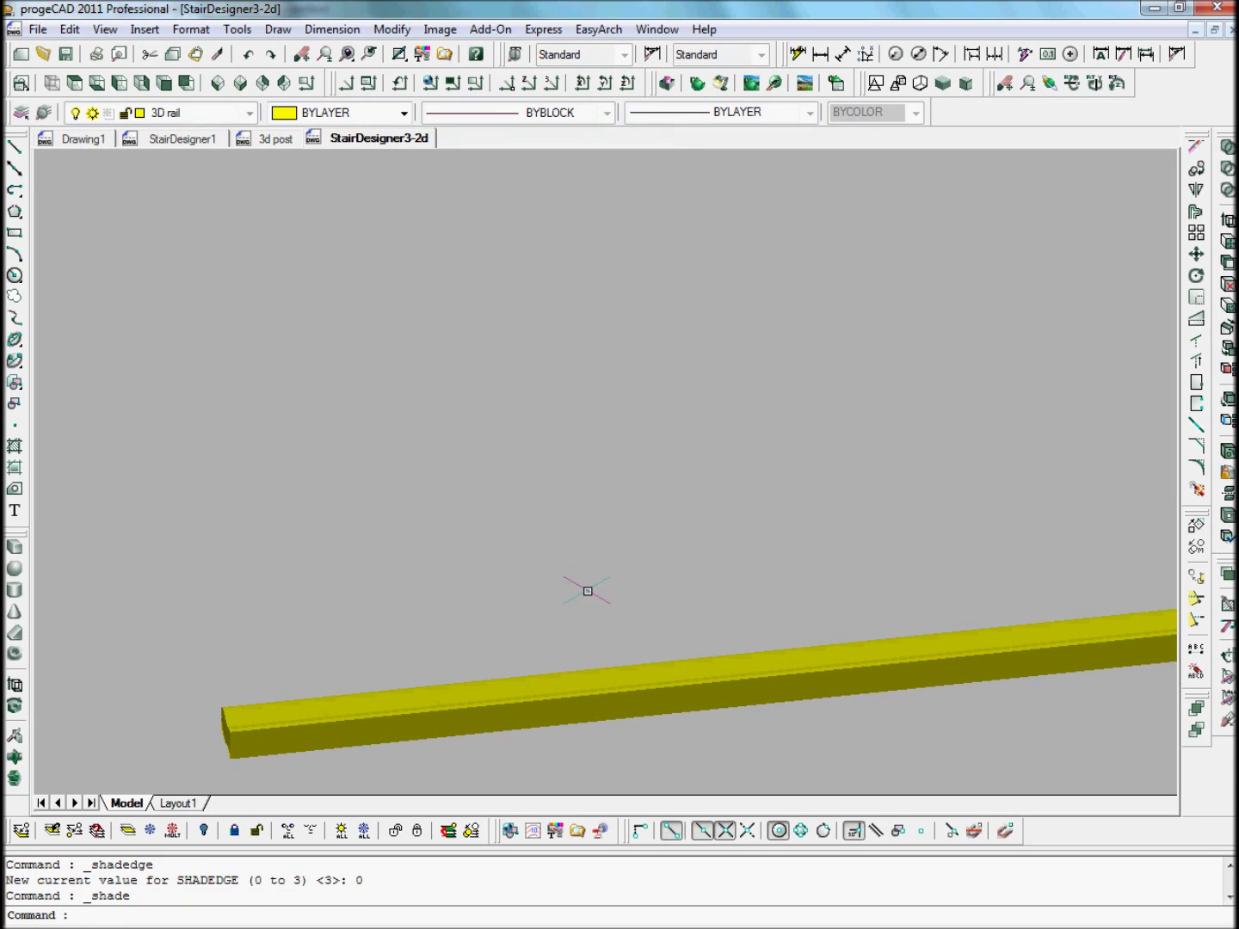
{"action": "mouse_move", "coordinate": [626, 617]}
{"action": "middle_mouse_down"}
{"action": "mouse_move", "coordinate": [545, 473]}
{"action": "mouse_move", "coordinate": [508, 448]}
{"action": "middle_mouse_up"}
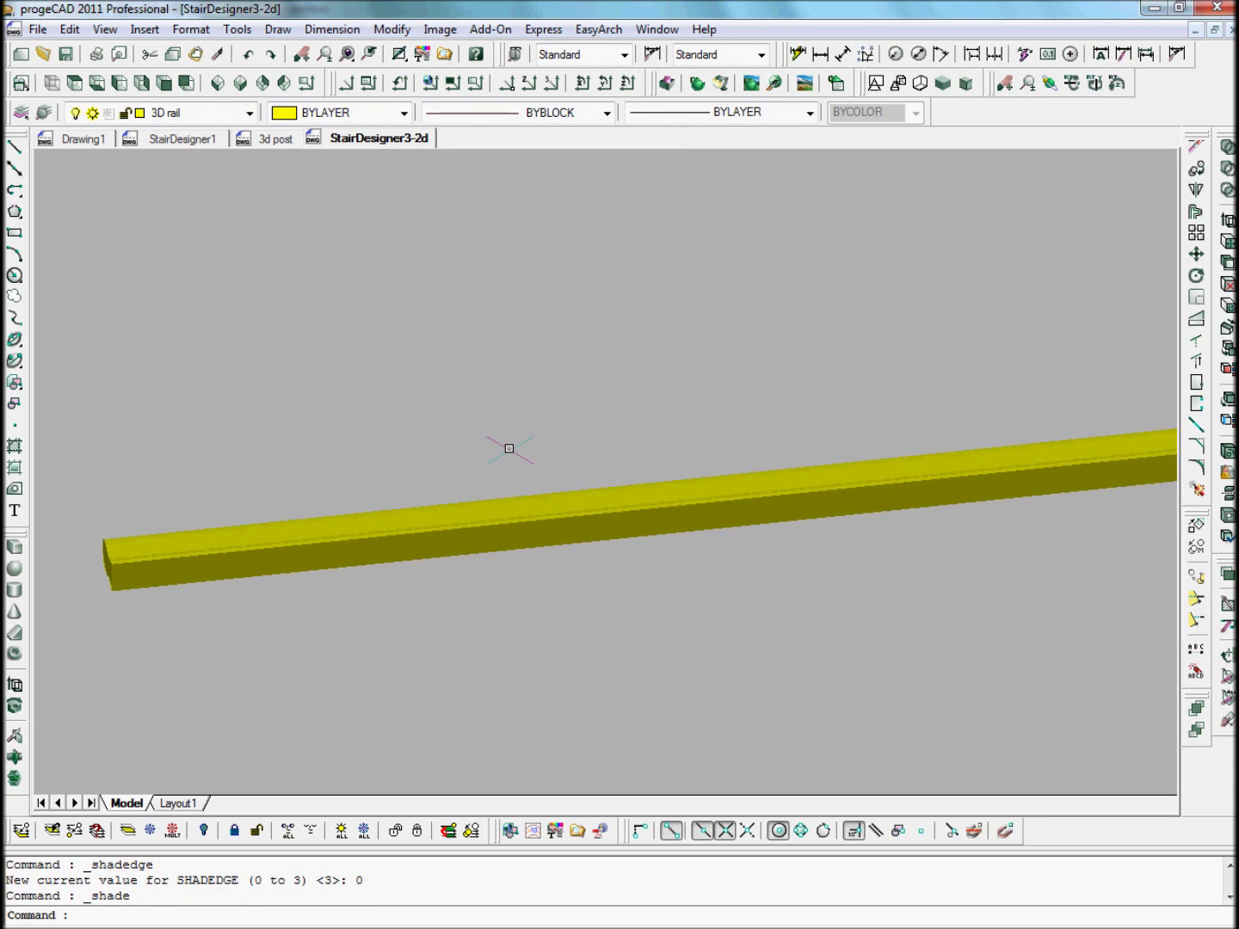
Examine the shaded handrail from end to end, then return it to wireframe in the southwest isometric view
{"action": "scroll", "coordinate": [121, 568], "scroll_direction": "up", "scroll_amount": 5}
{"action": "middle_click_drag", "start_coordinate": [119, 566], "coordinate": [356, 567]}
{"action": "scroll", "coordinate": [355, 568], "scroll_direction": "down", "scroll_amount": 5}
{"action": "scroll", "coordinate": [592, 595], "scroll_direction": "down", "scroll_amount": 1}
{"action": "middle_click_drag", "start_coordinate": [638, 602], "coordinate": [452, 603]}
{"action": "scroll", "coordinate": [453, 602], "scroll_direction": "down", "scroll_amount": 2}
{"action": "middle_click_drag", "start_coordinate": [572, 606], "coordinate": [455, 615]}
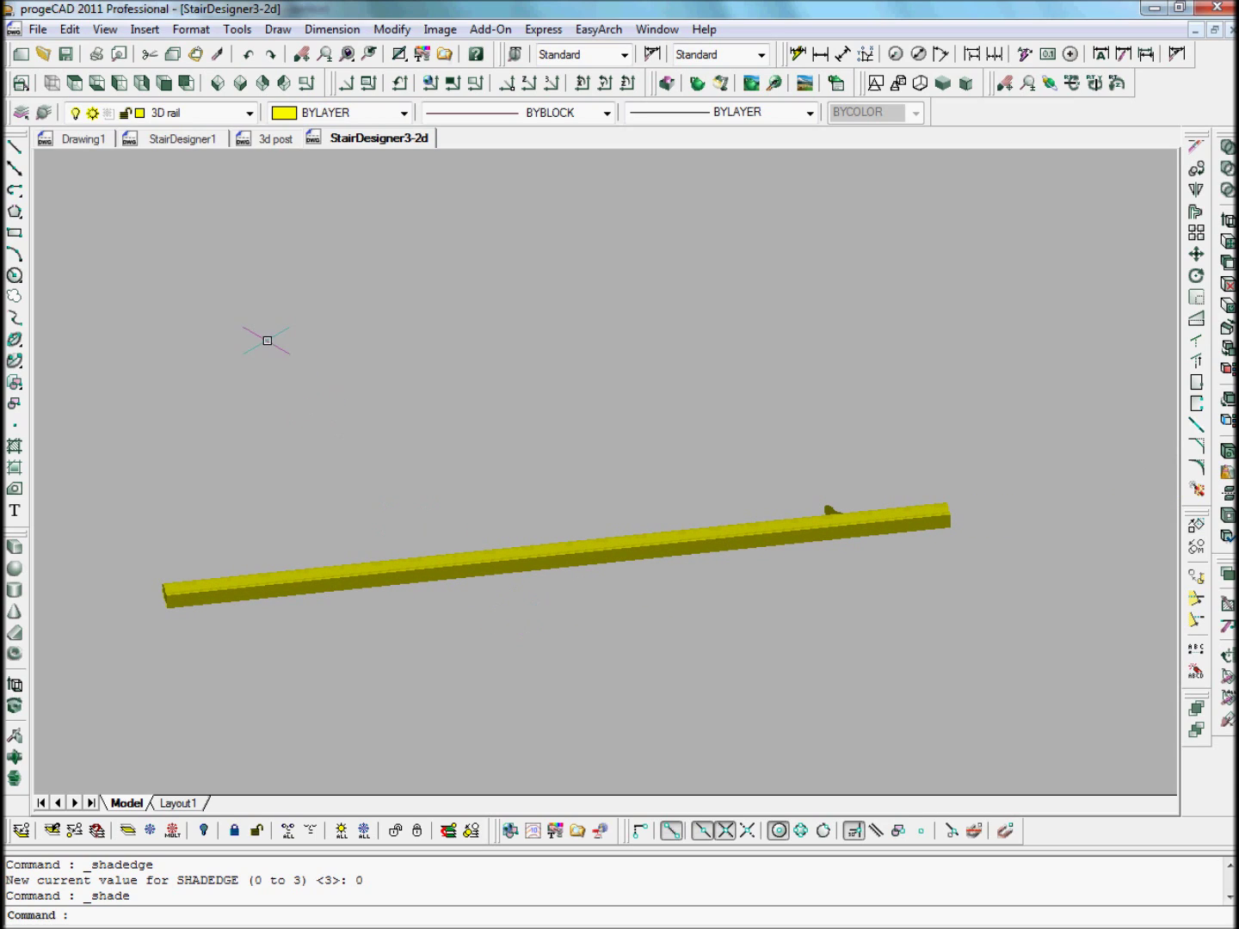
{"action": "left_click", "coordinate": [218, 83]}
{"action": "middle_click_drag", "start_coordinate": [290, 401], "coordinate": [443, 414]}
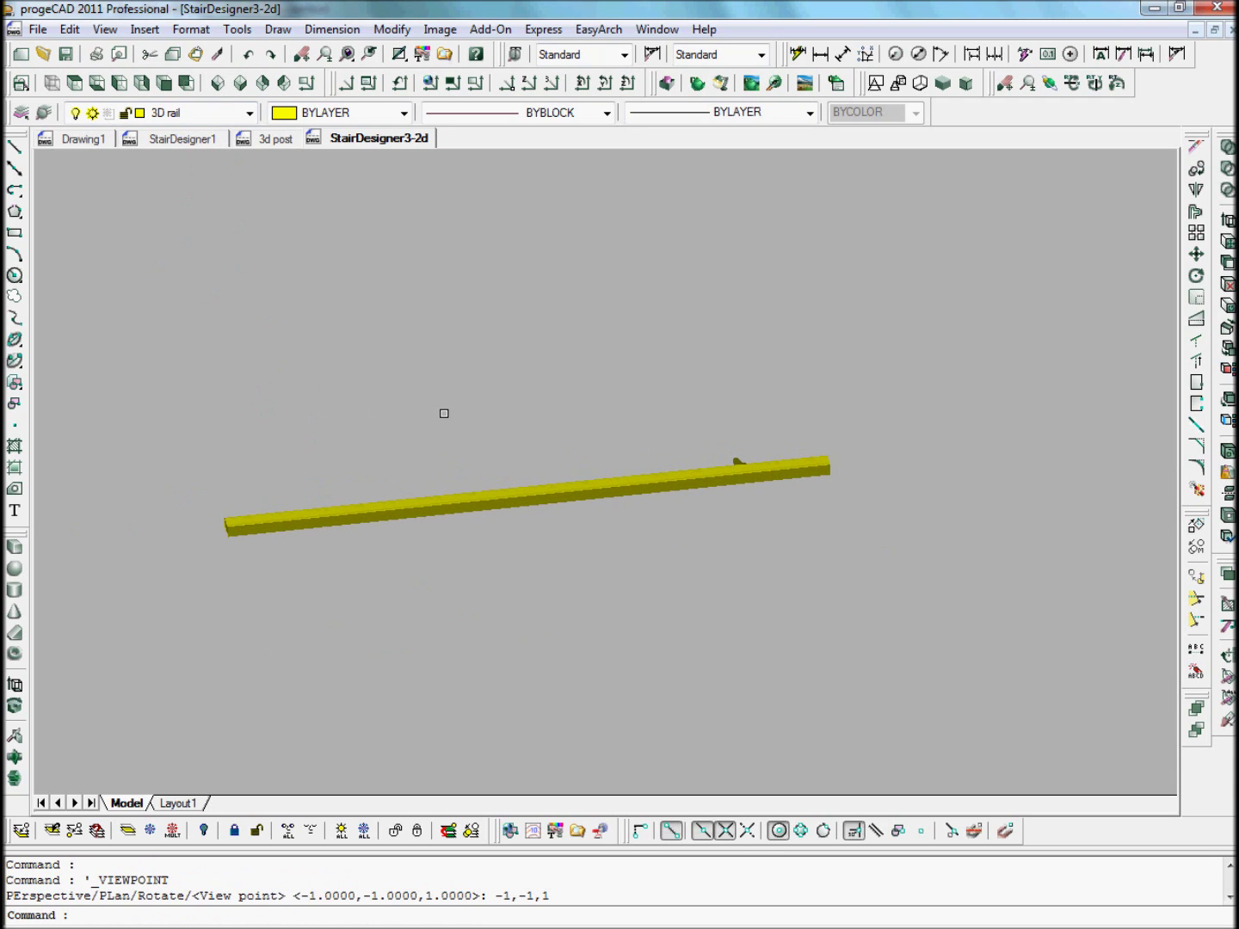
{"action": "left_click", "coordinate": [875, 83]}
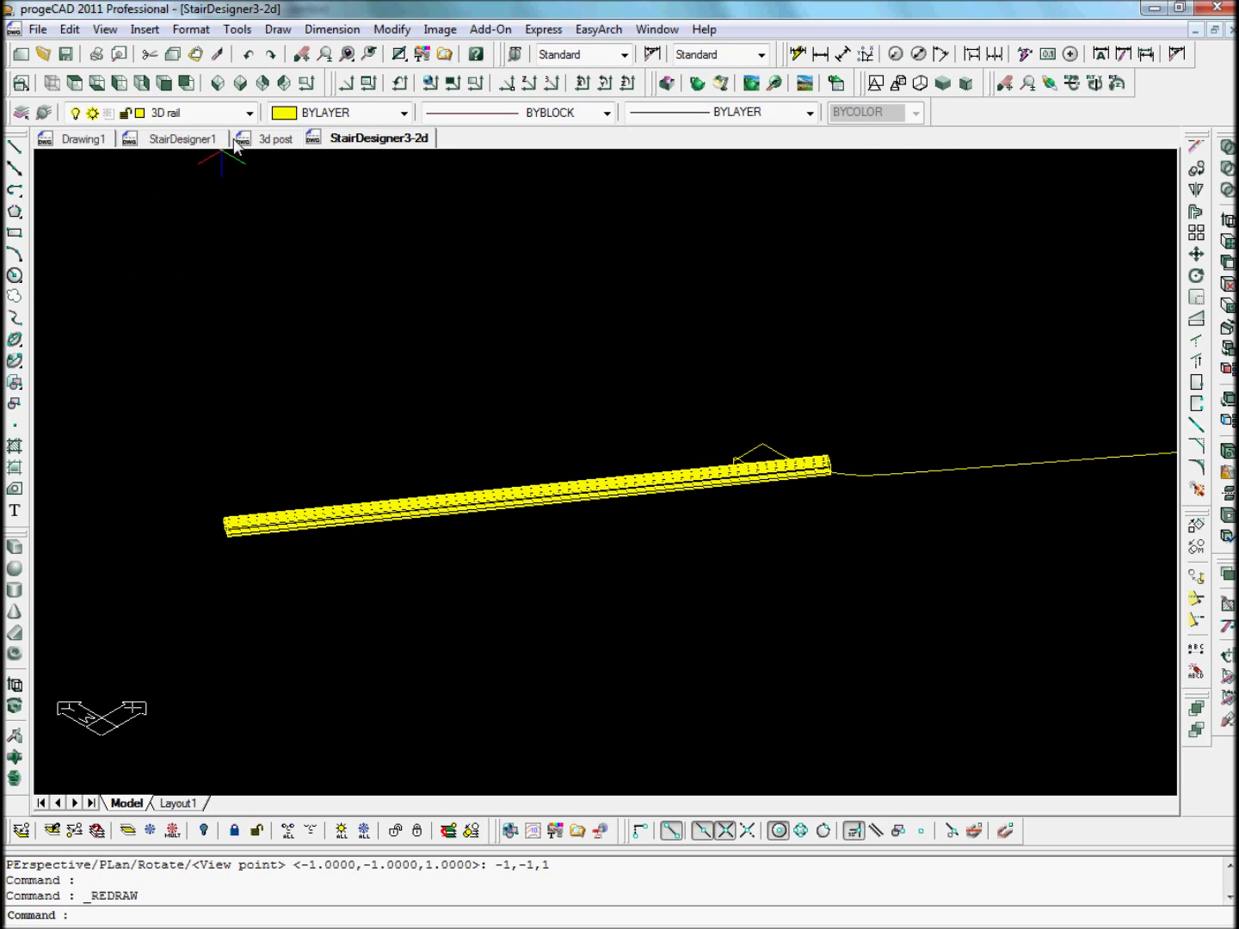
Turn on the Newel Post layer to show the posts at the handrail's ends
{"action": "left_click", "coordinate": [248, 113]}
{"action": "left_click", "coordinate": [74, 243]}
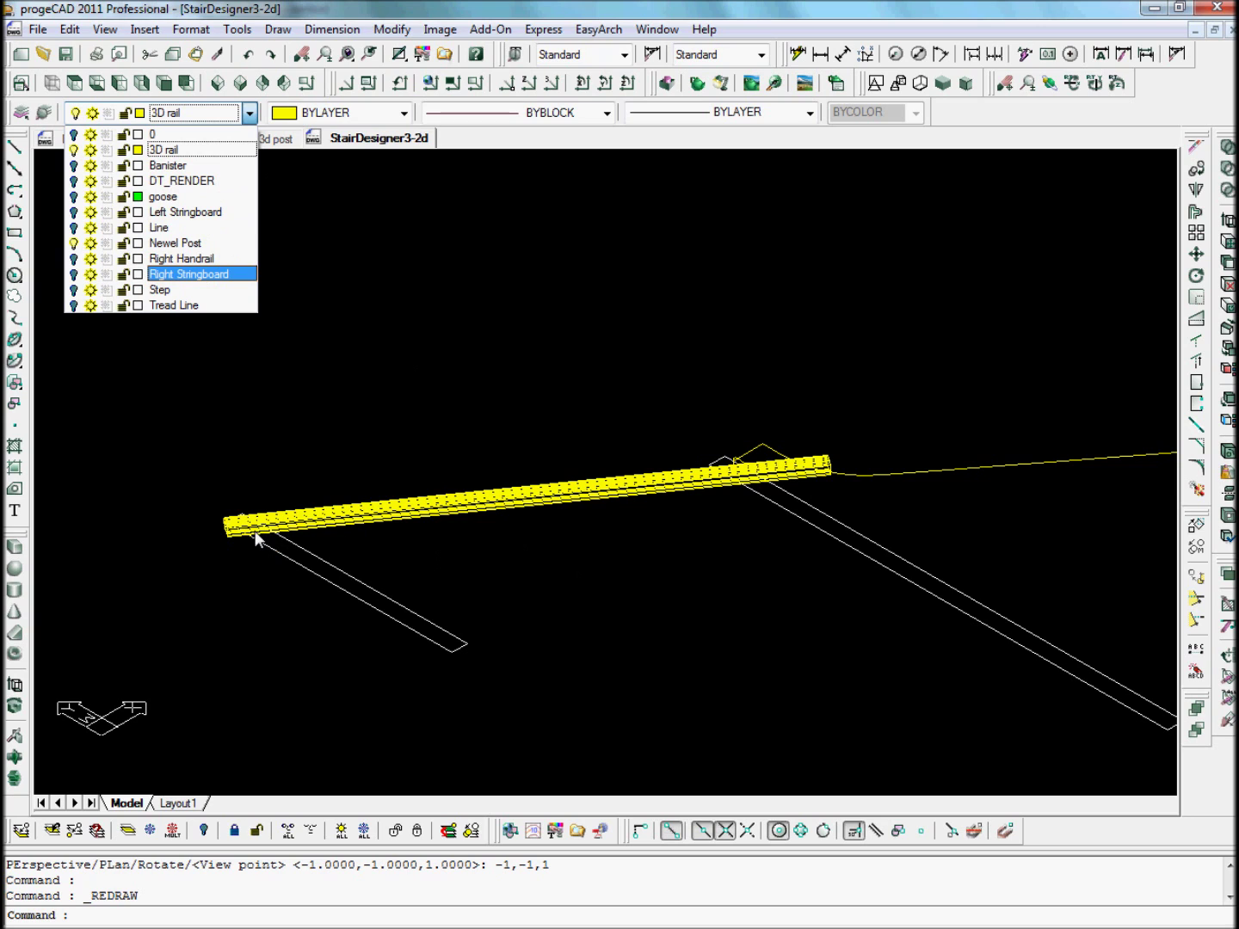
{"action": "left_click", "coordinate": [586, 603]}
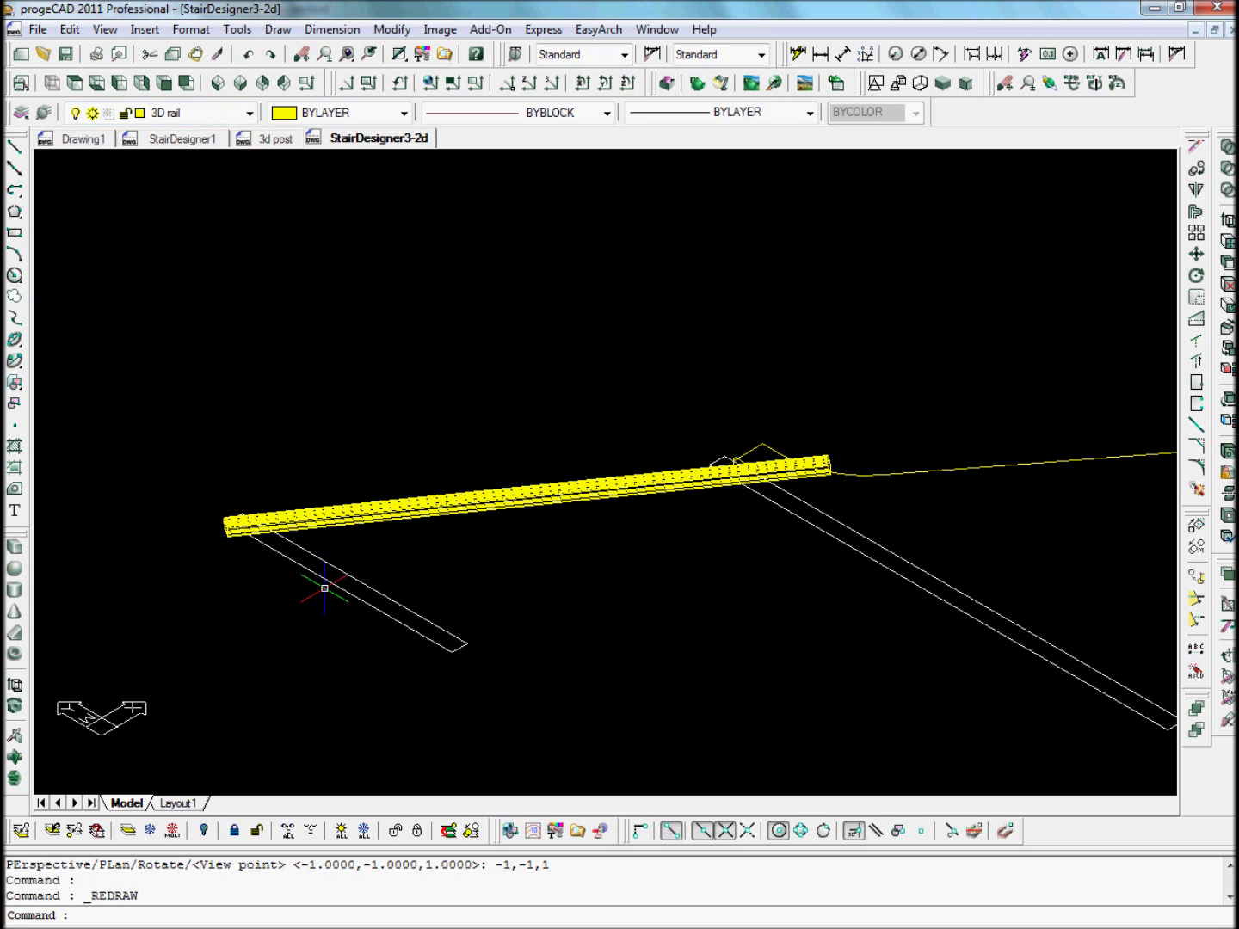
Slice the handrail with a YZ plane through the first newel post's rail-side corner, keeping the part between the posts
{"action": "scroll", "coordinate": [323, 589], "scroll_direction": "up", "scroll_amount": 4}
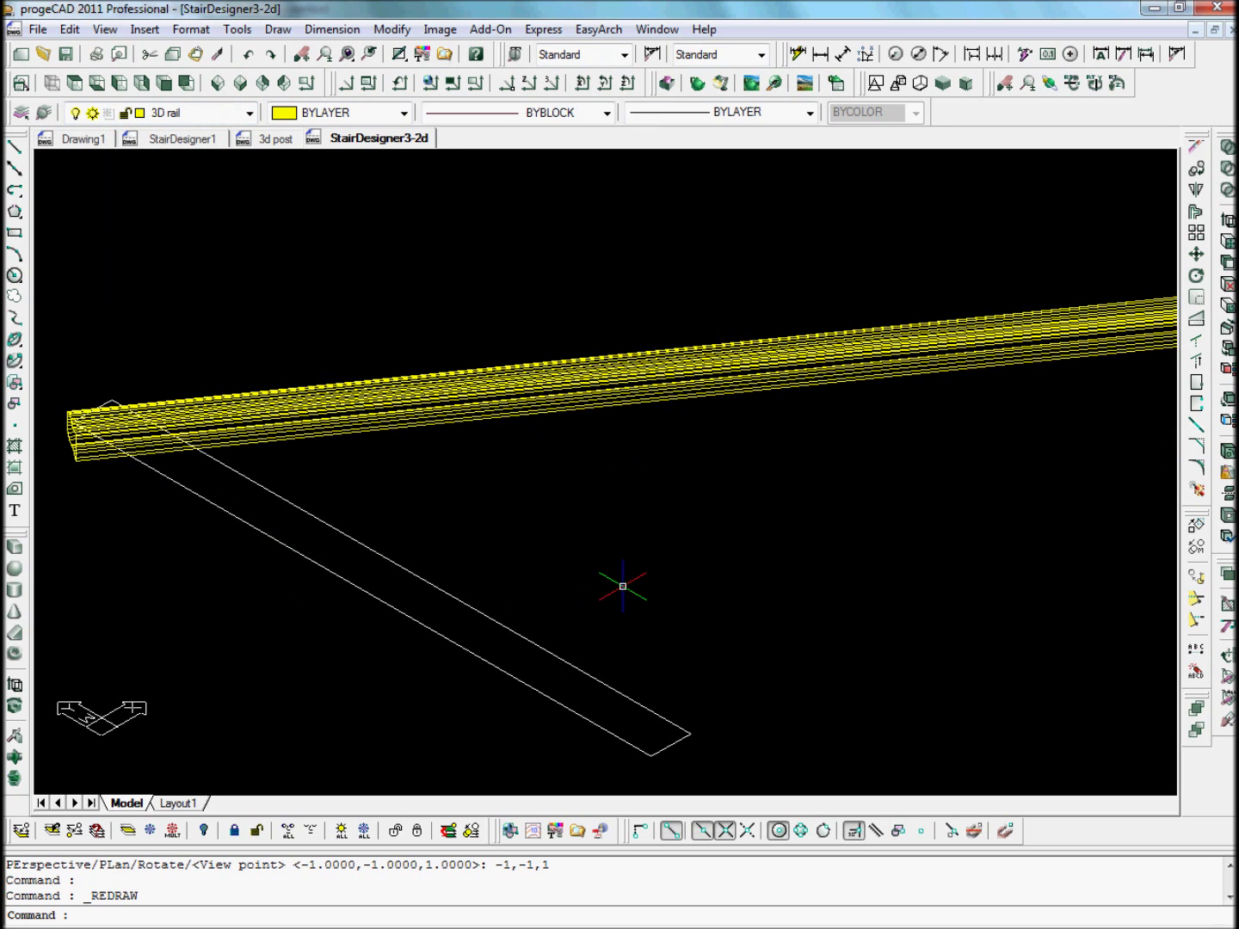
{"action": "left_click", "coordinate": [17, 738]}
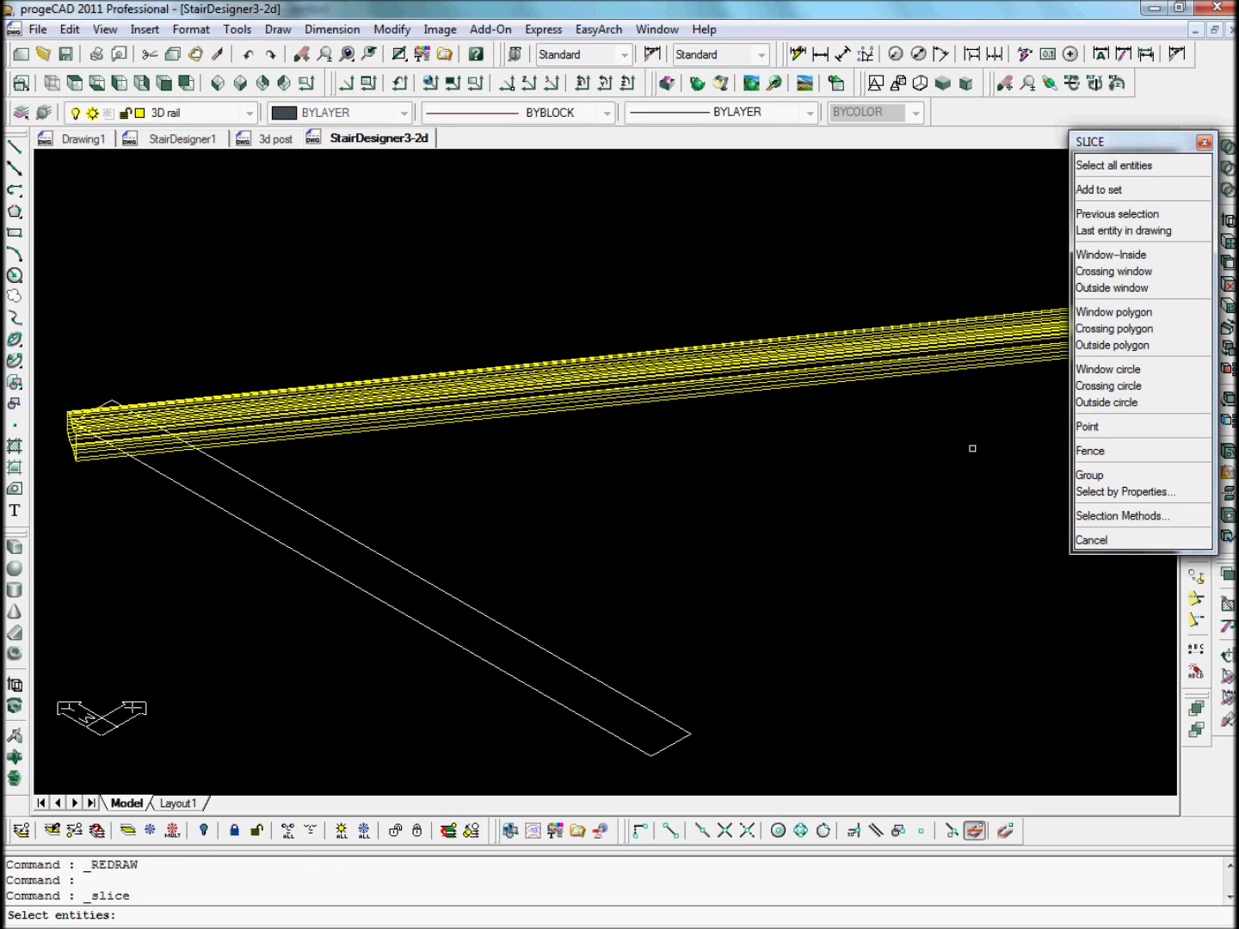
{"action": "left_click", "coordinate": [856, 324]}
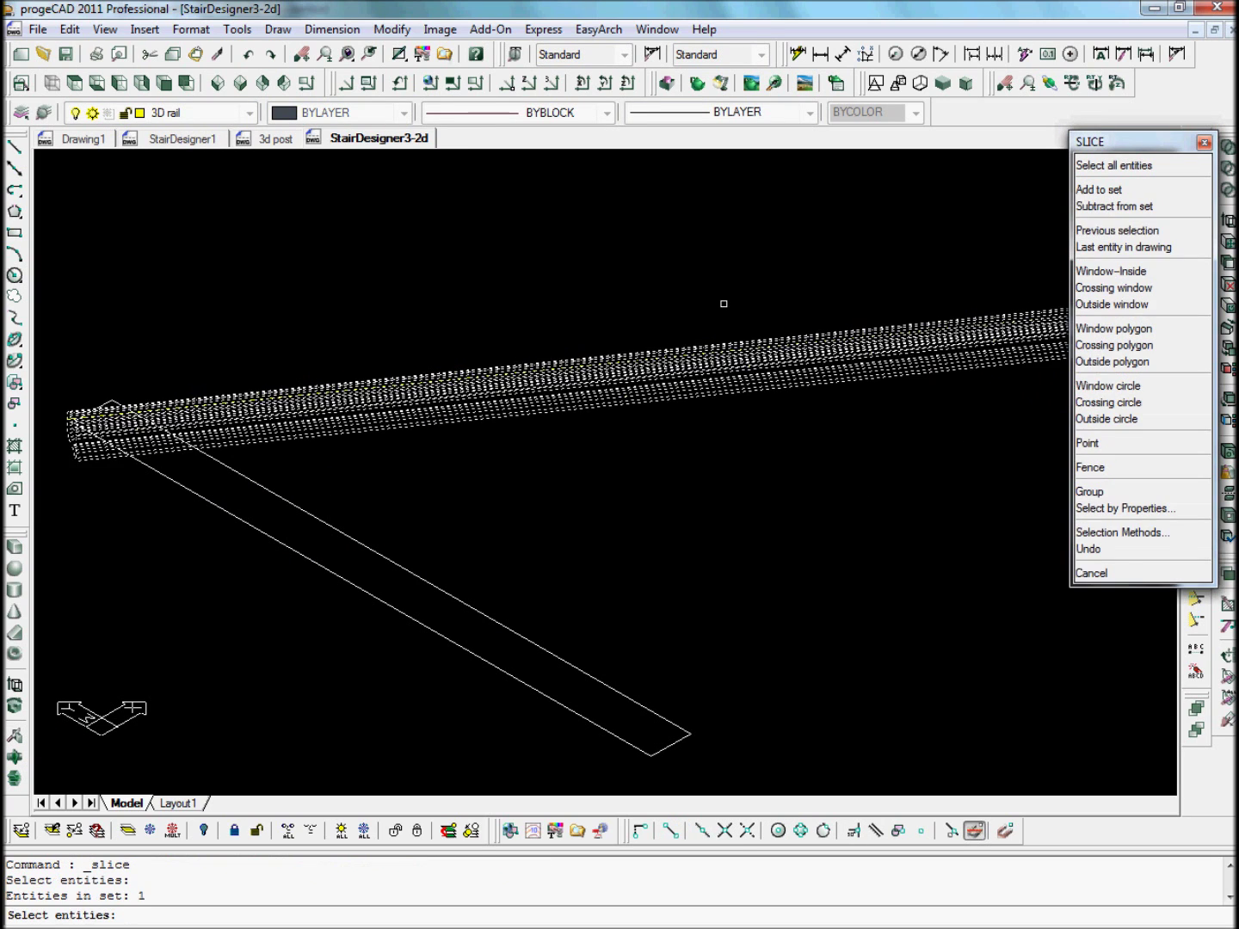
{"action": "key", "text": "Return"}
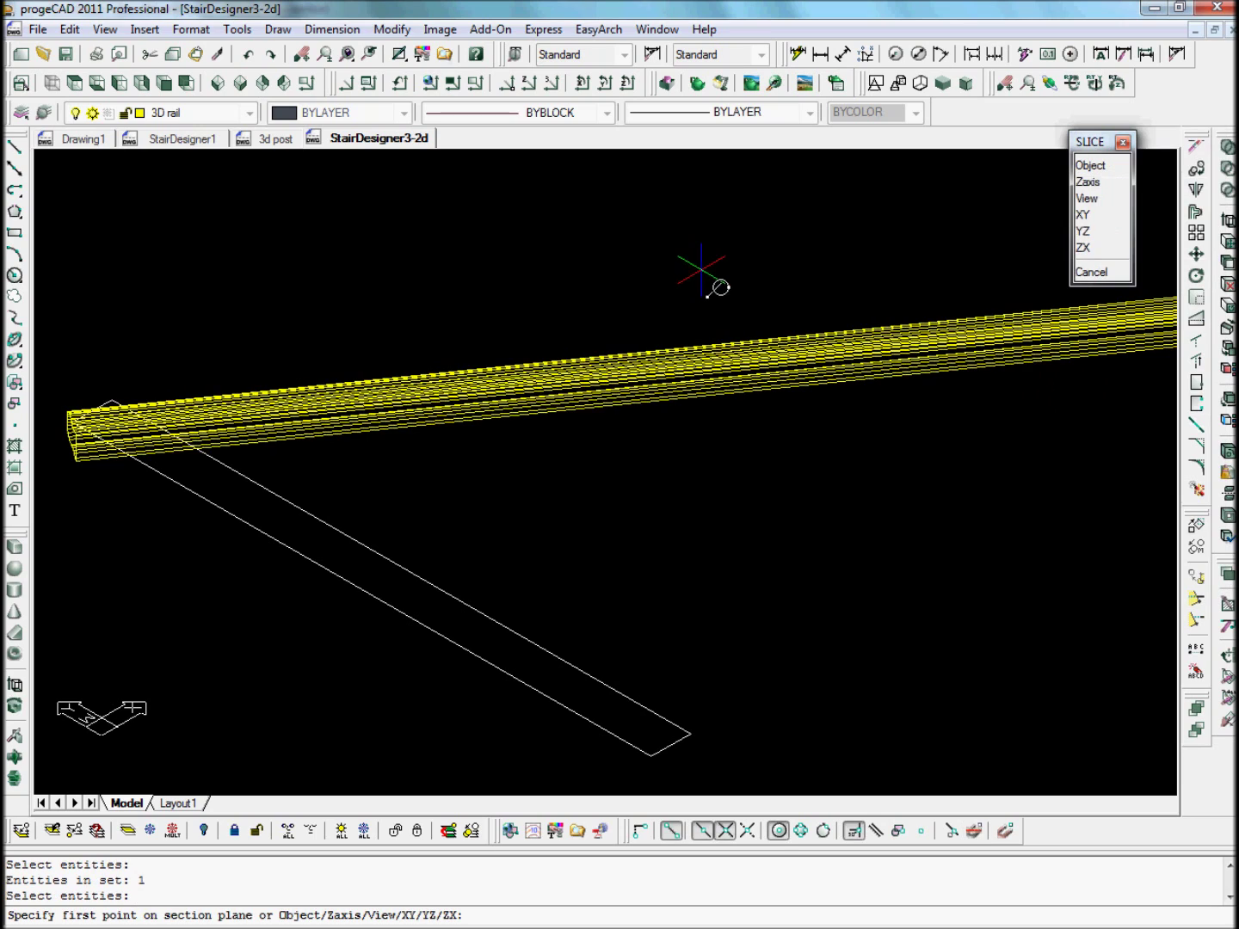
{"action": "left_click", "coordinate": [1086, 231]}
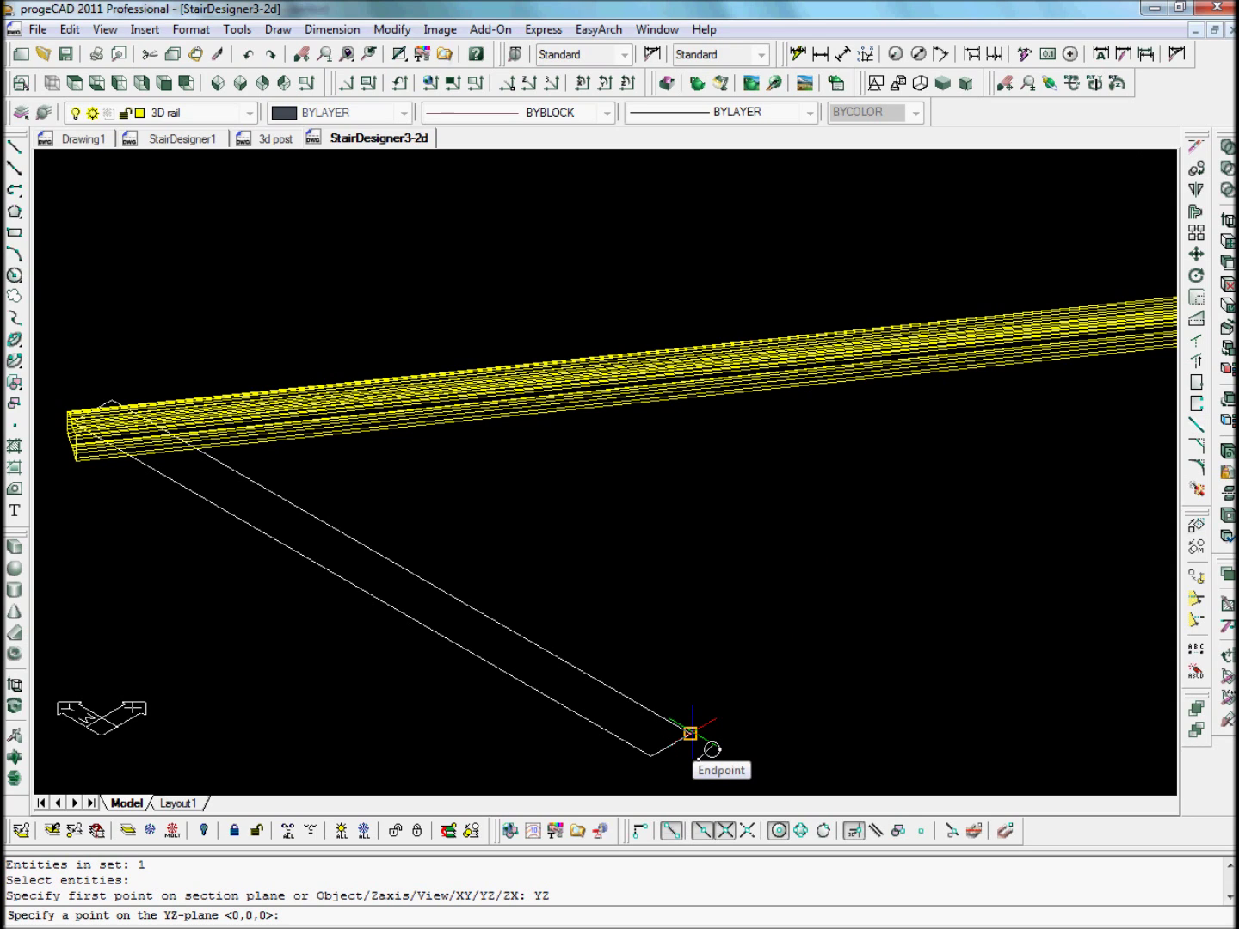
{"action": "left_click", "coordinate": [691, 733]}
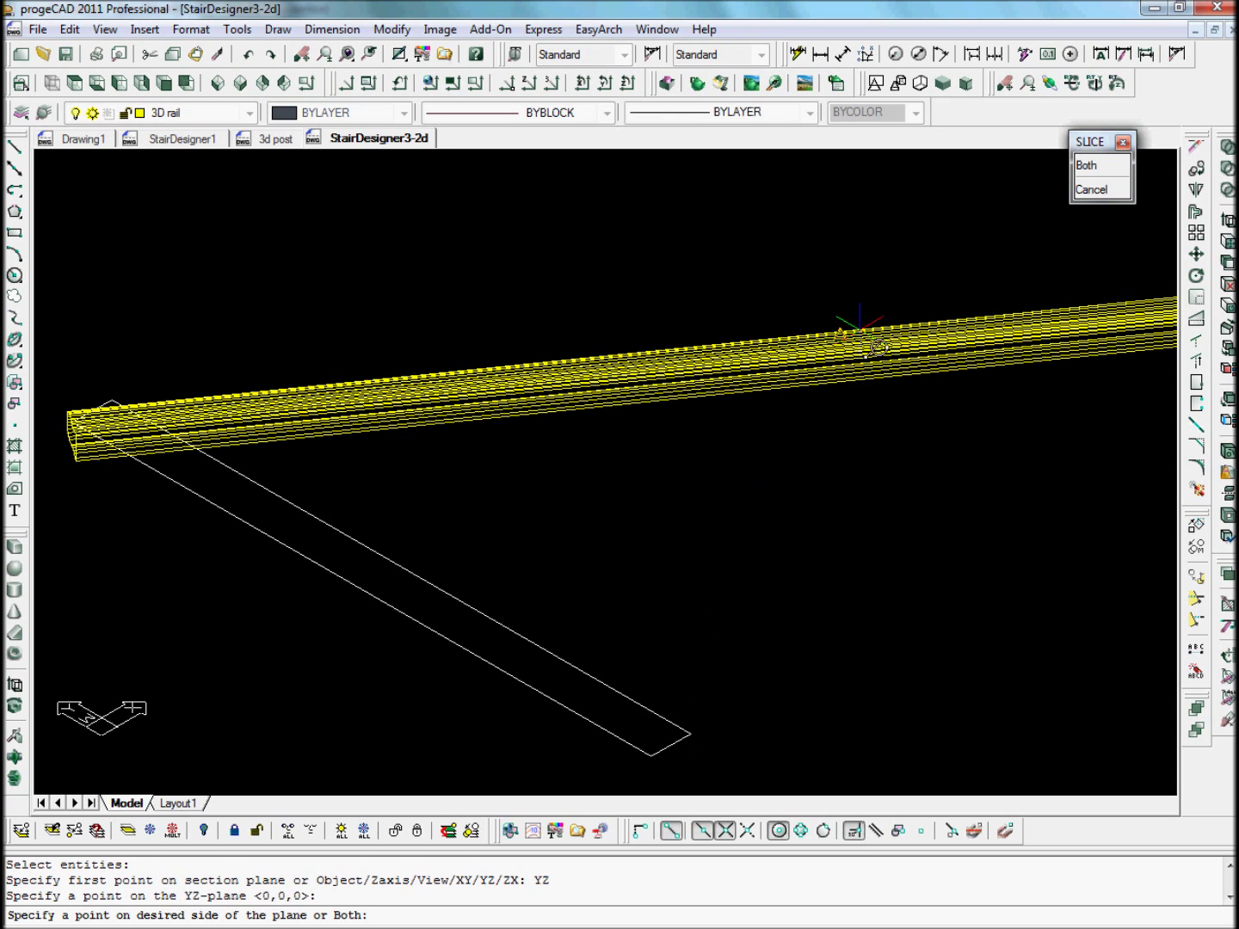
{"action": "left_click", "coordinate": [634, 415]}
Render the handrail's trimmed end at the first newel post to inspect it, then return to wireframe
{"action": "middle_click_drag", "start_coordinate": [693, 392], "coordinate": [268, 520], "text": "shift"}
{"action": "scroll", "coordinate": [267, 520], "scroll_direction": "up", "scroll_amount": 4}
{"action": "middle_click_drag", "start_coordinate": [430, 362], "coordinate": [683, 396]}
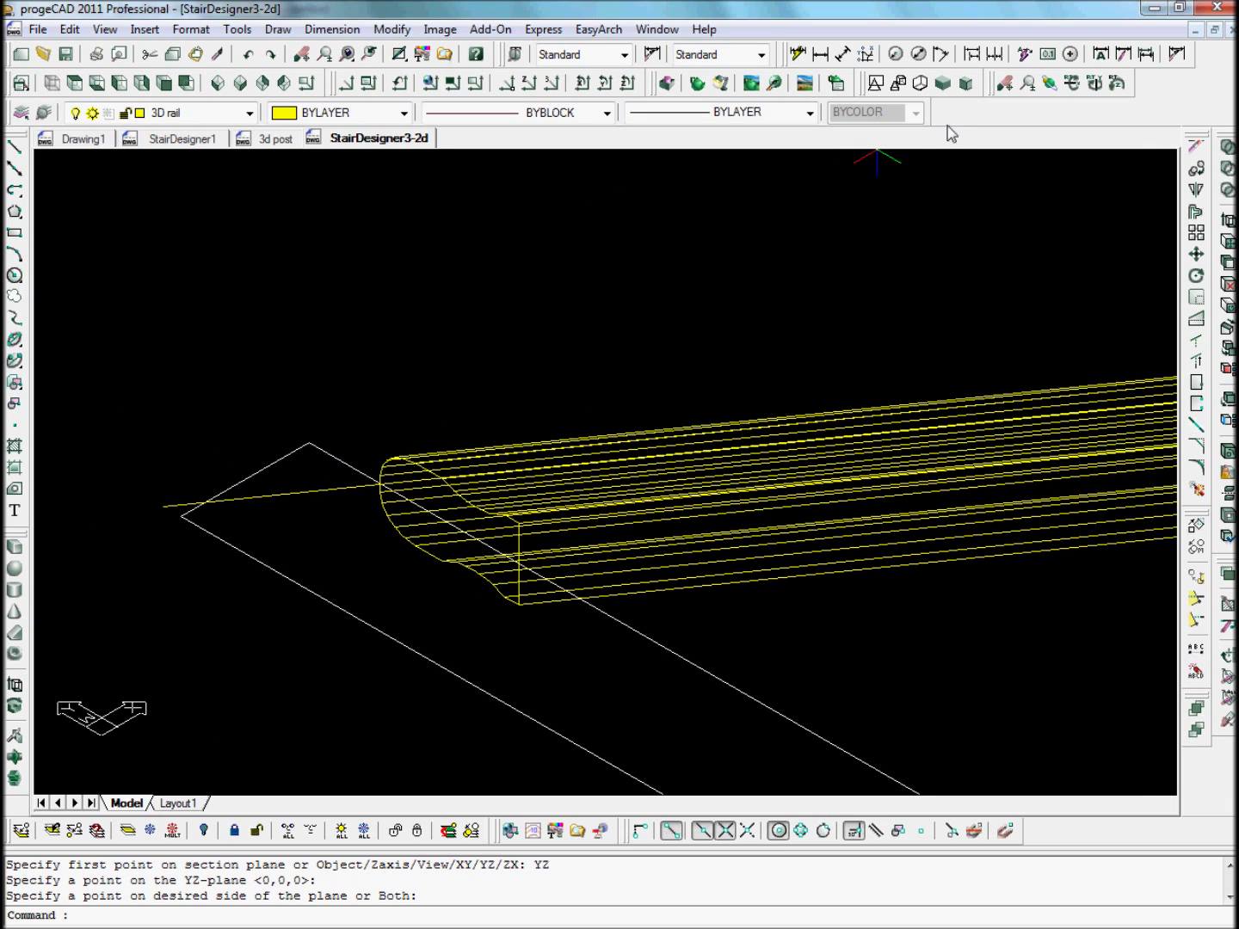
{"action": "left_click", "coordinate": [774, 84]}
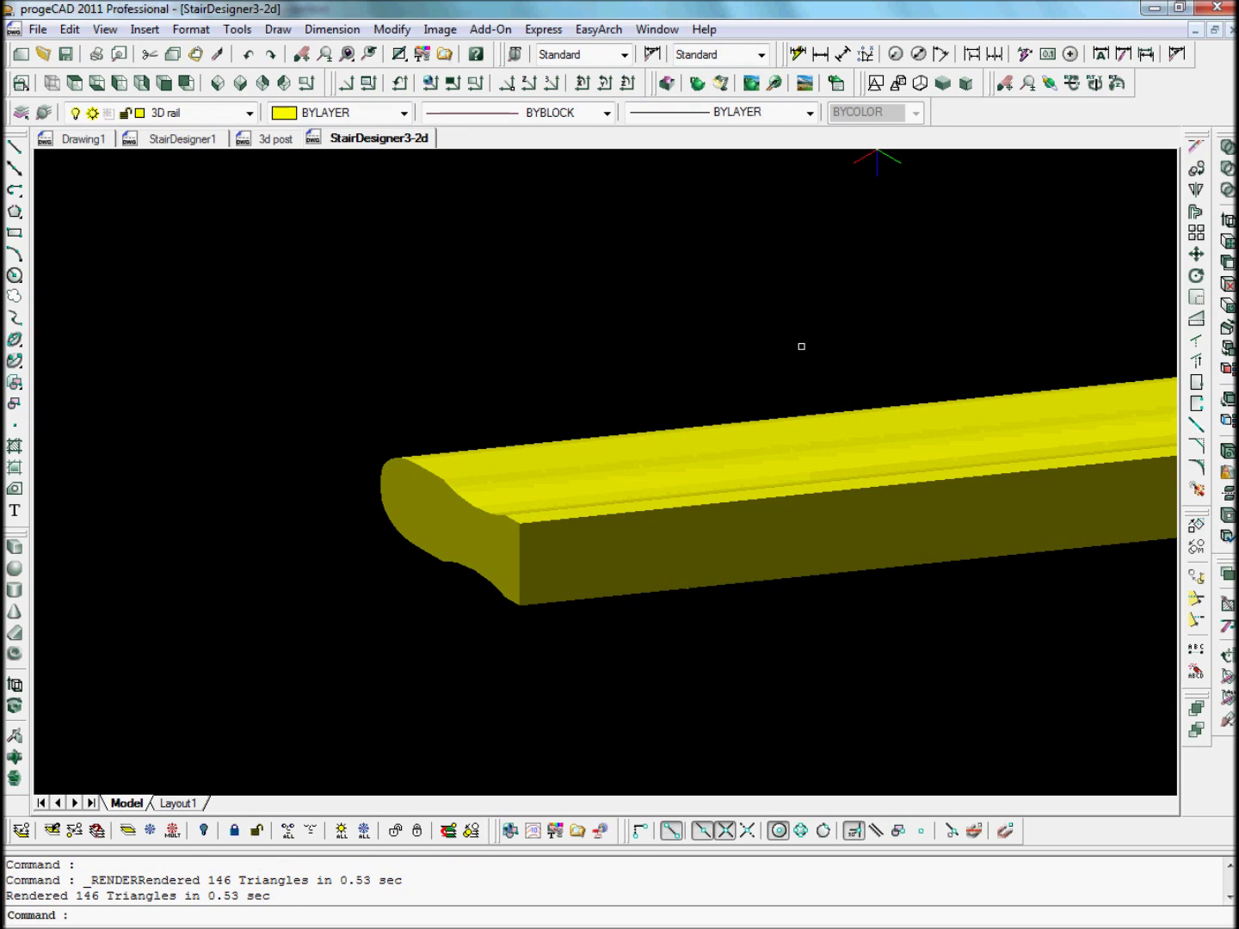
{"action": "left_click", "coordinate": [876, 83]}
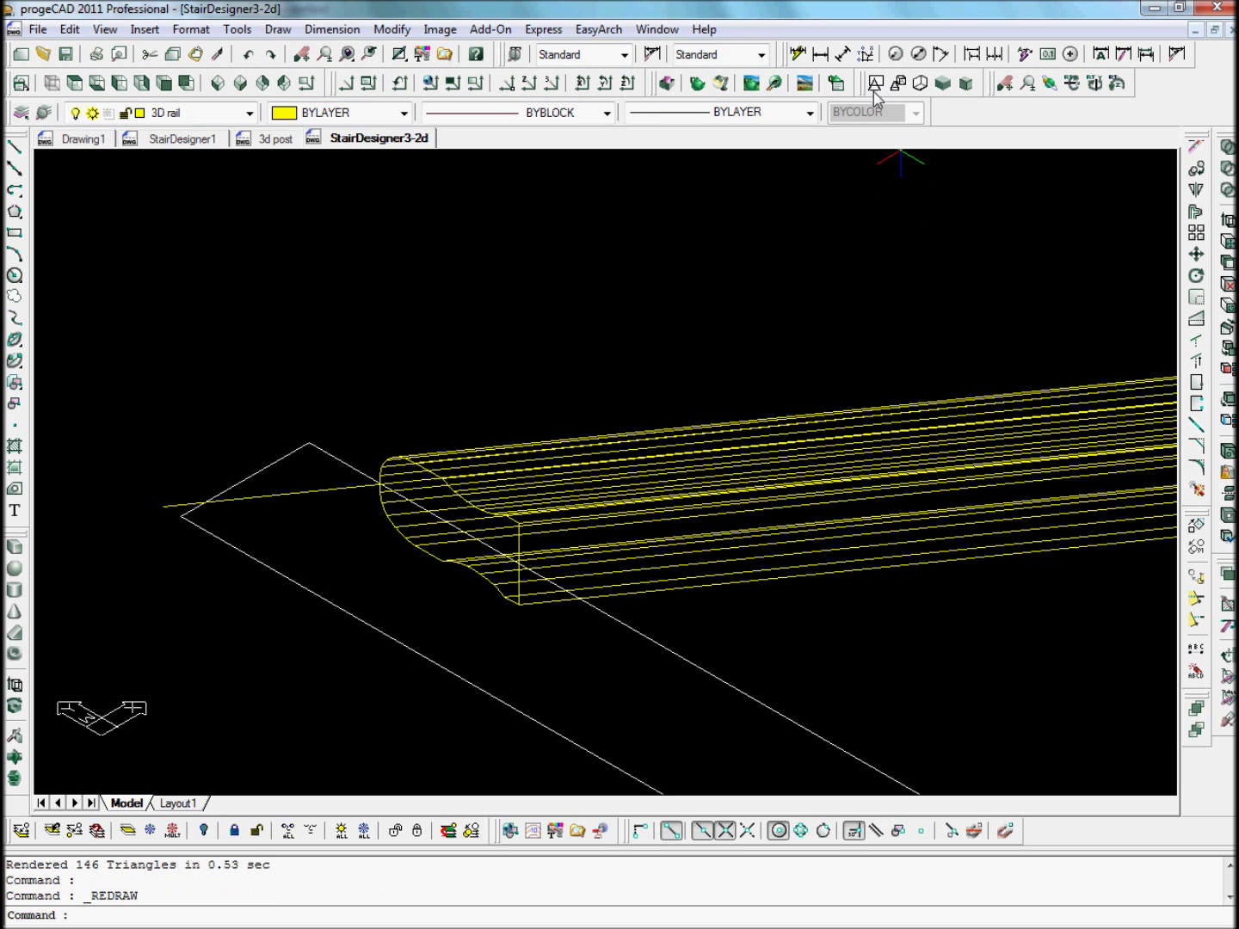
Slice the handrail's other end with a YZ plane through the second newel post's near corner, keeping the part between the posts
{"action": "scroll", "coordinate": [691, 594], "scroll_direction": "down", "scroll_amount": 5}
{"action": "scroll", "coordinate": [757, 613], "scroll_direction": "up", "scroll_amount": 4}
{"action": "scroll", "coordinate": [984, 575], "scroll_direction": "down", "scroll_amount": 7}
{"action": "scroll", "coordinate": [755, 555], "scroll_direction": "up", "scroll_amount": 4}
{"action": "middle_click_drag", "start_coordinate": [802, 594], "coordinate": [625, 416]}
{"action": "left_click", "coordinate": [15, 736]}
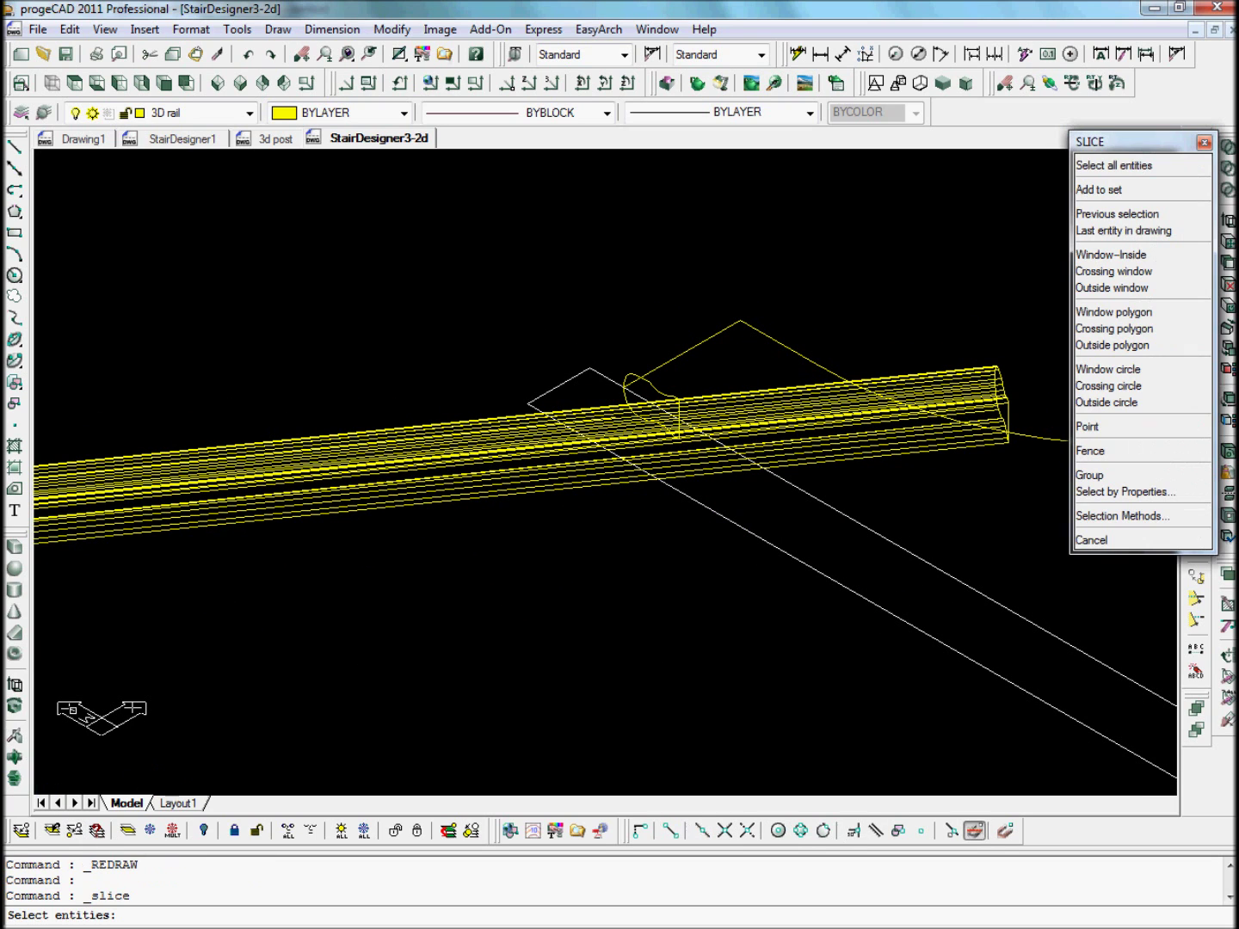
{"action": "left_click", "coordinate": [395, 481]}
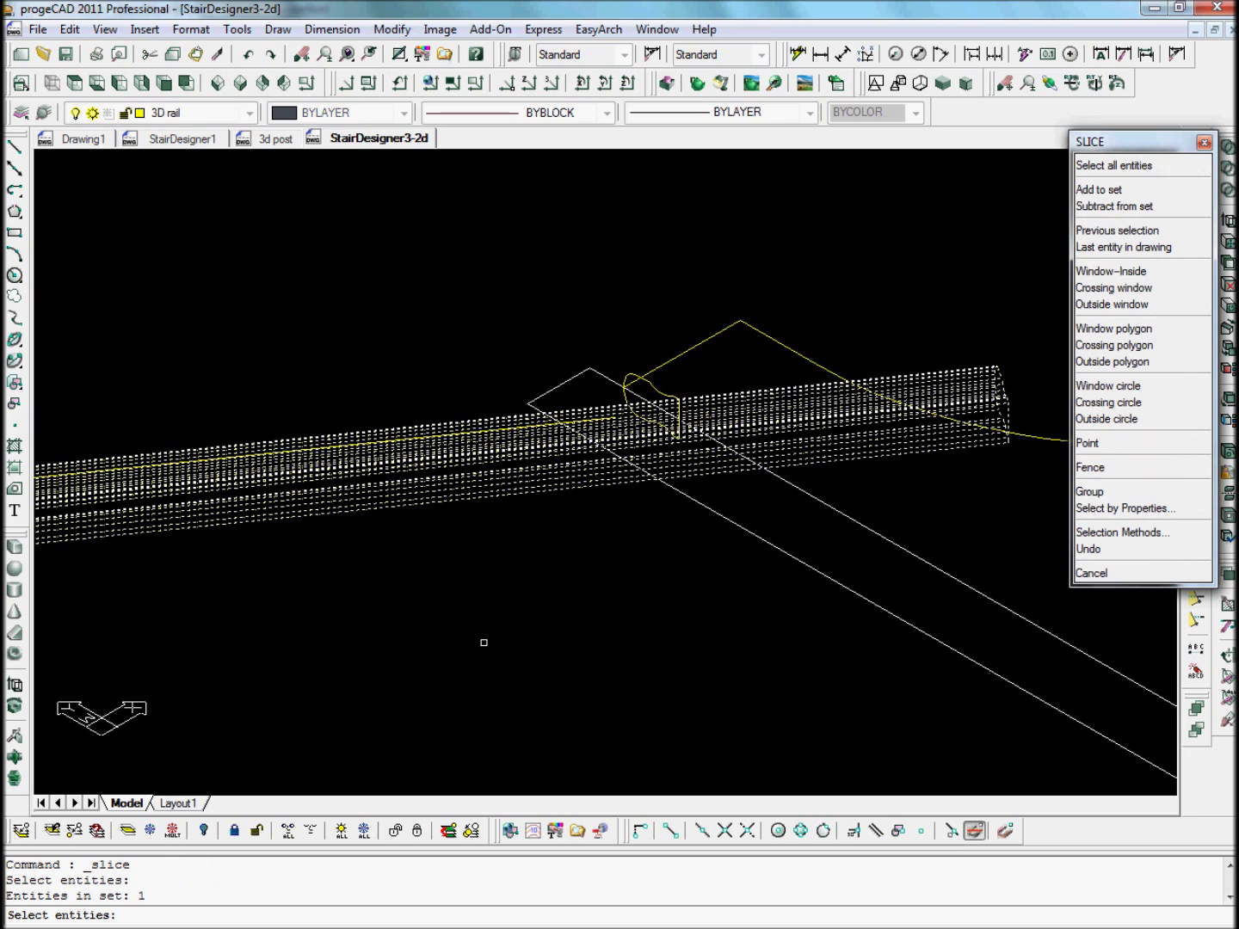
{"action": "right_click", "coordinate": [531, 653]}
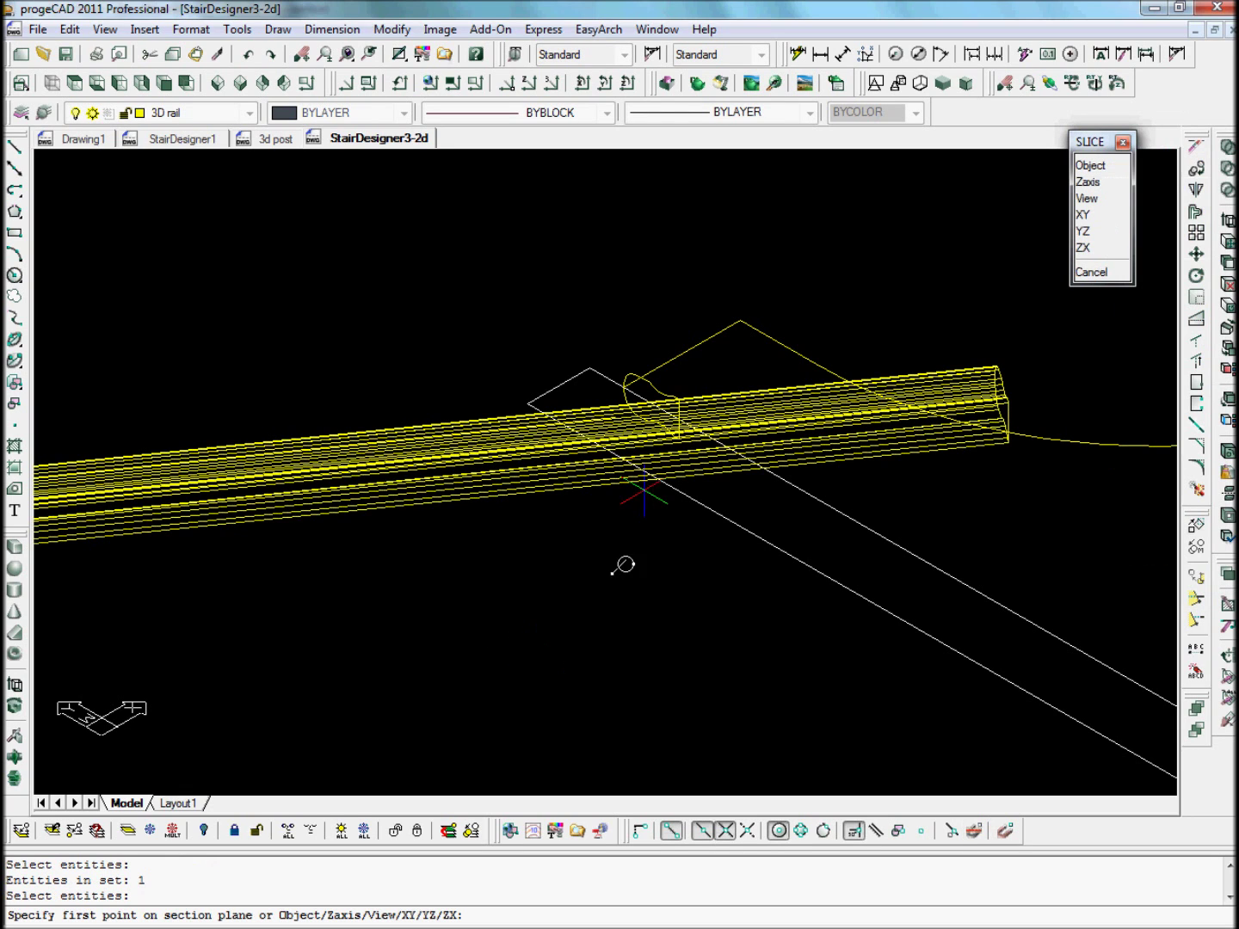
{"action": "left_click", "coordinate": [1084, 232]}
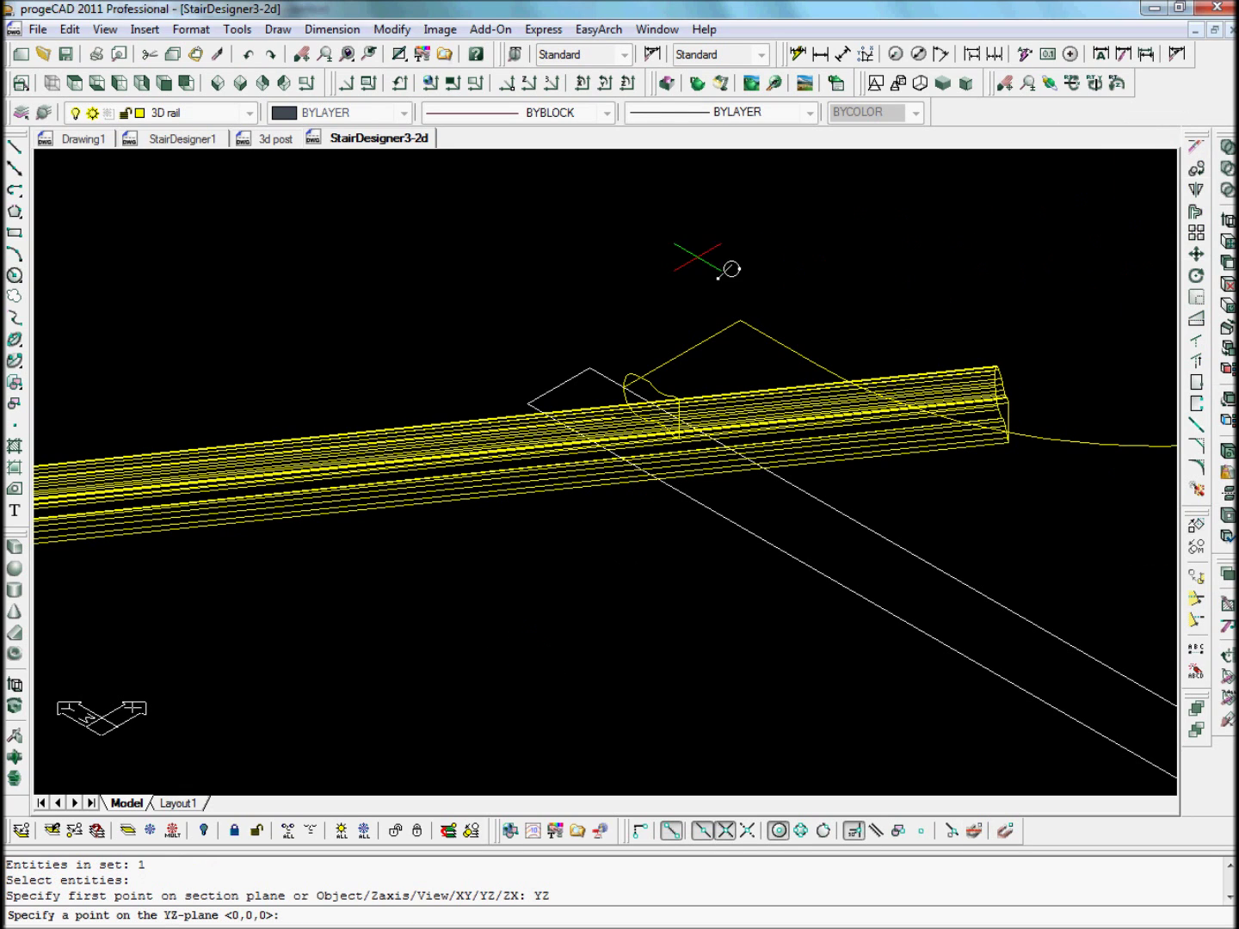
{"action": "left_click", "coordinate": [527, 402]}
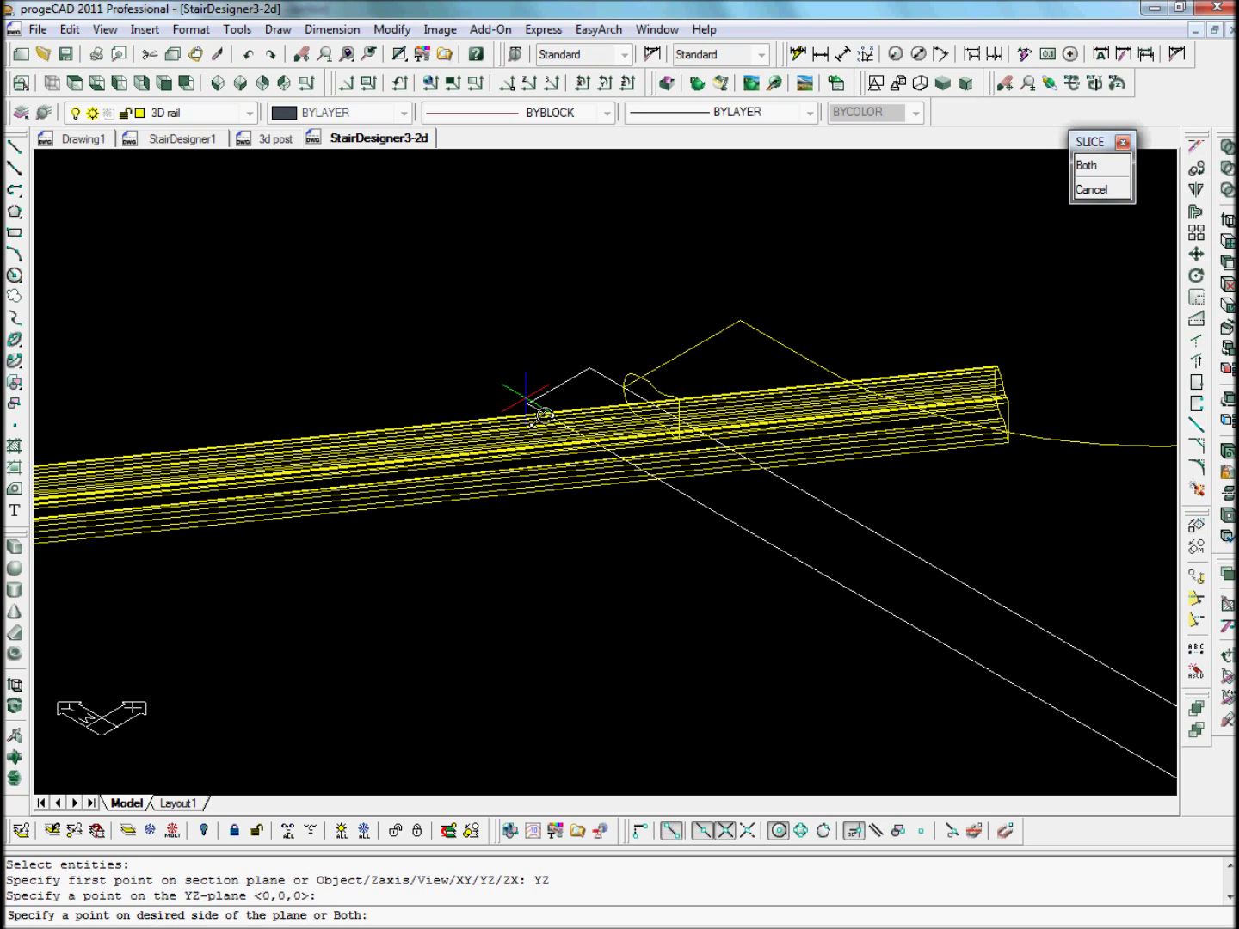
{"action": "scroll", "coordinate": [172, 503], "scroll_direction": "down", "scroll_amount": 4}
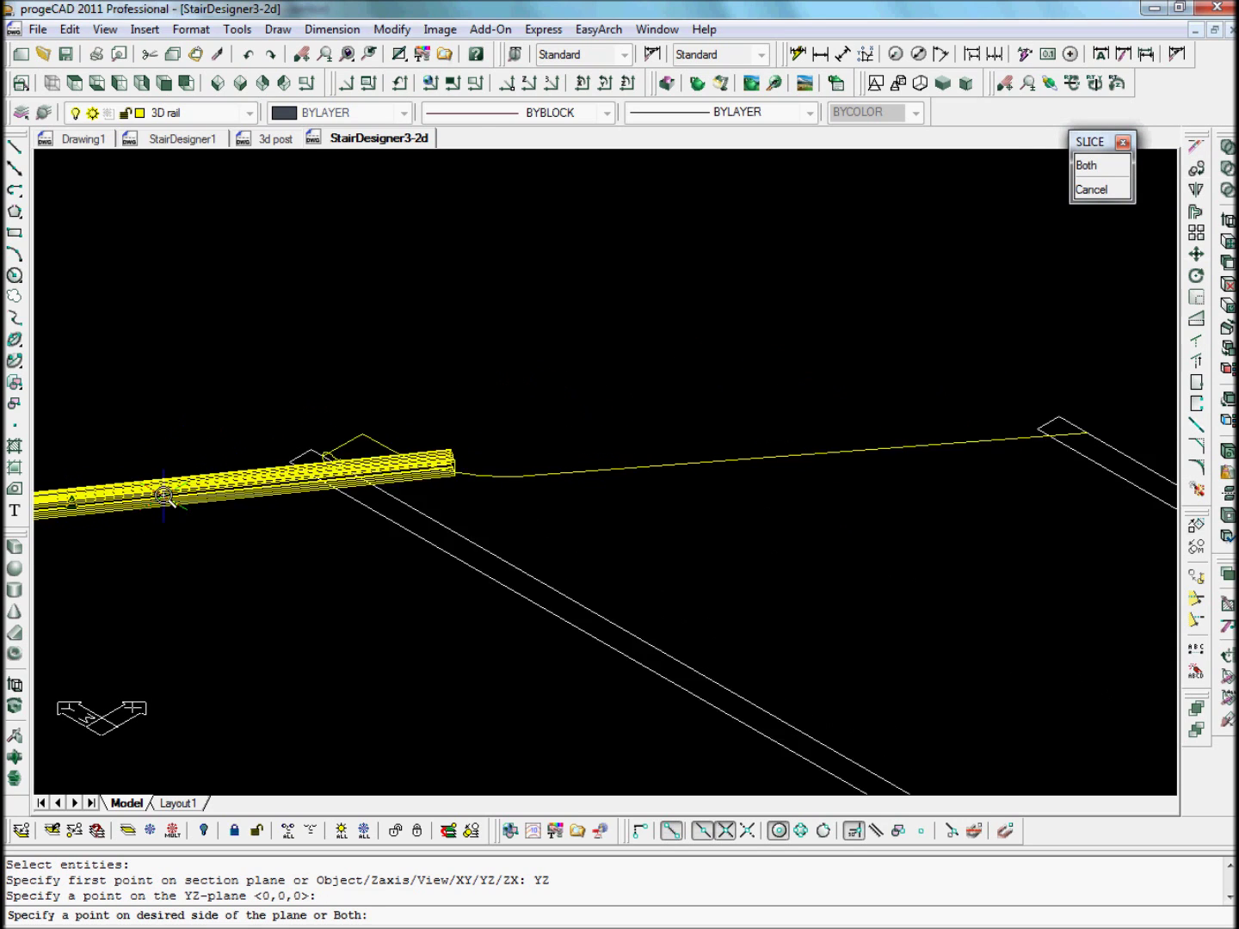
{"action": "left_click", "coordinate": [108, 521]}
Examine the cut at the second newel post, the whole trimmed handrail and the curved rail path beyond it
{"action": "scroll", "coordinate": [375, 499], "scroll_direction": "up", "scroll_amount": 5}
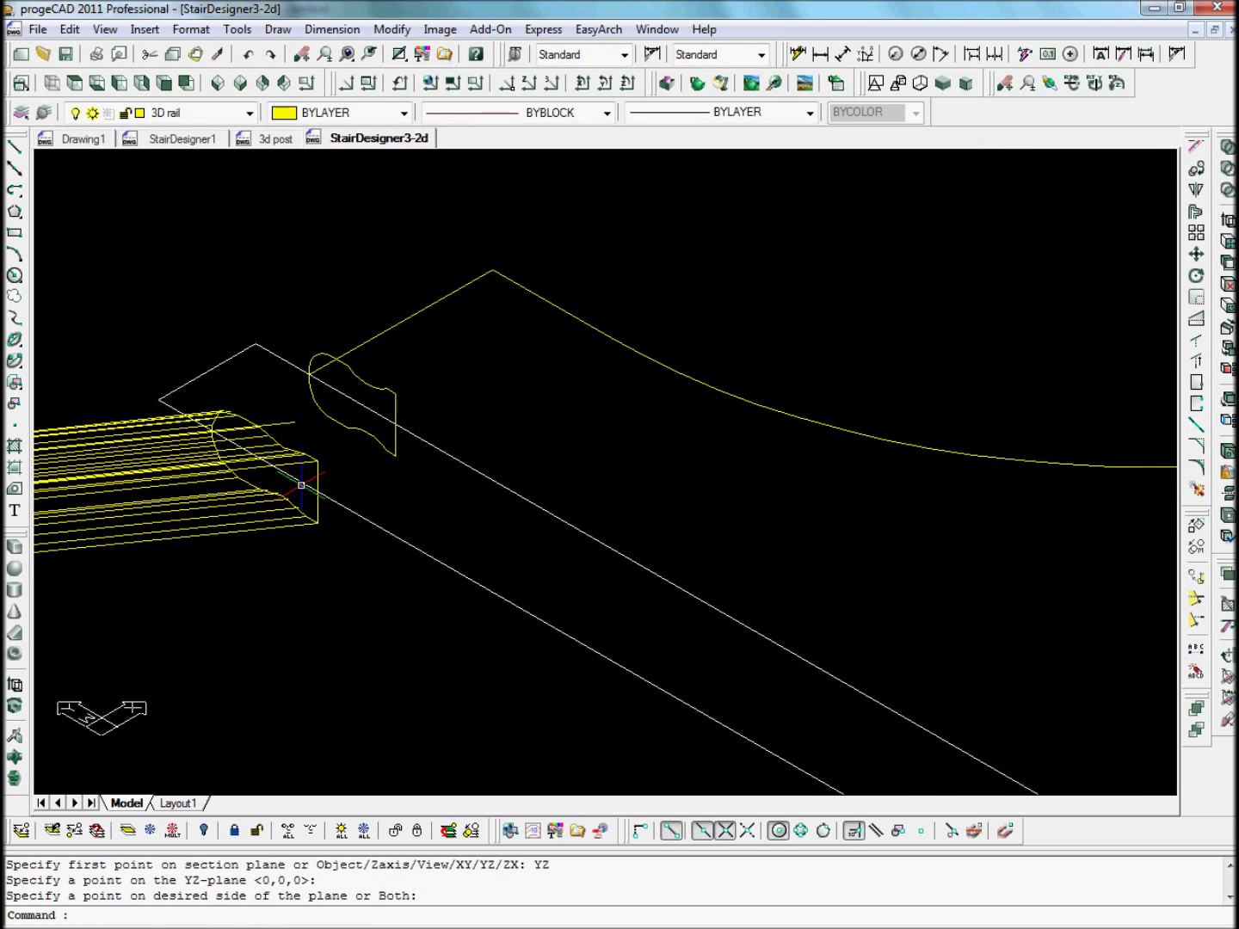
{"action": "scroll", "coordinate": [375, 499], "scroll_direction": "down", "scroll_amount": 3}
{"action": "middle_click_drag", "start_coordinate": [395, 503], "coordinate": [700, 466]}
{"action": "scroll", "coordinate": [638, 533], "scroll_direction": "up", "scroll_amount": 4}
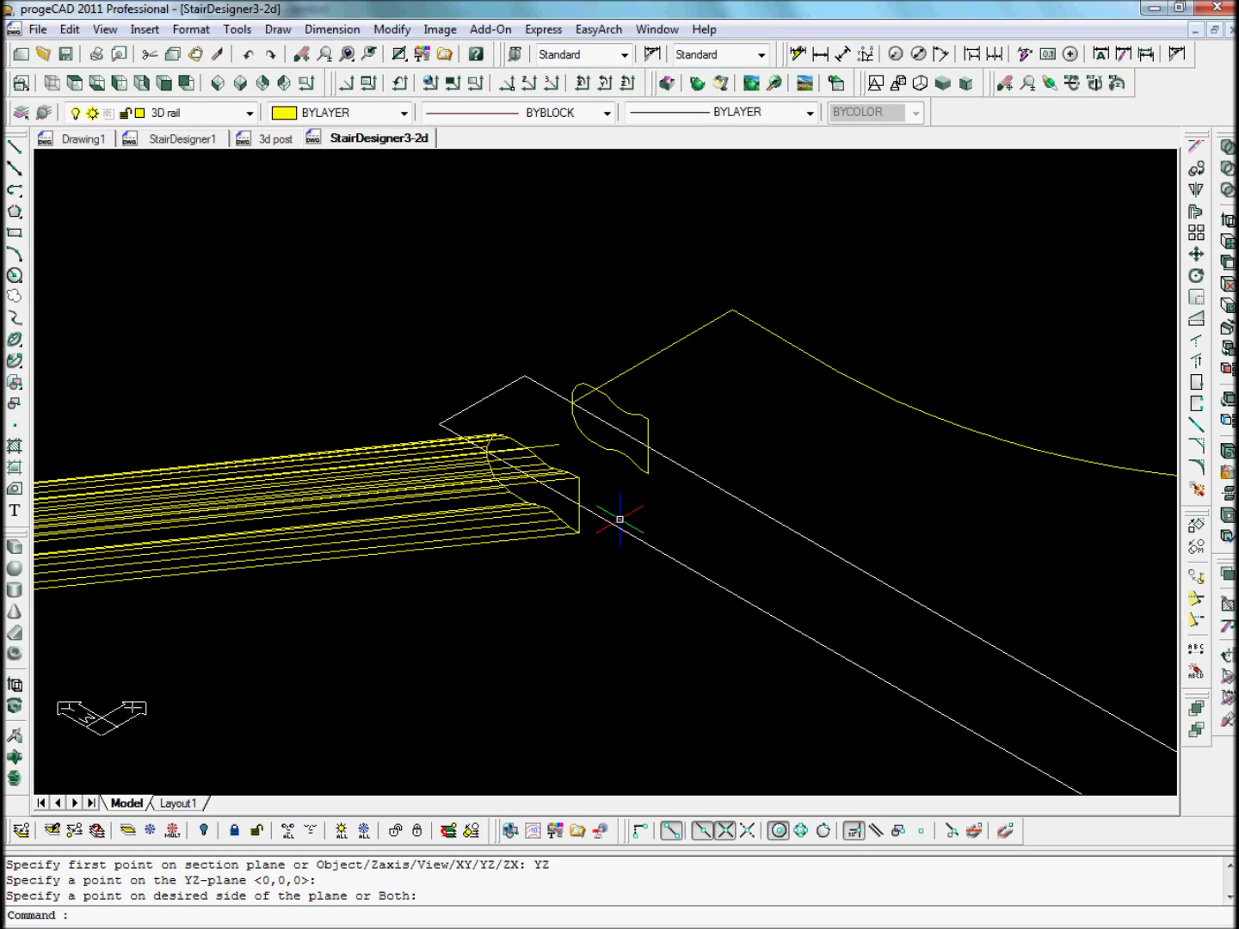
{"action": "scroll", "coordinate": [619, 519], "scroll_direction": "down", "scroll_amount": 8}
{"action": "middle_click_drag", "start_coordinate": [636, 524], "coordinate": [479, 545]}
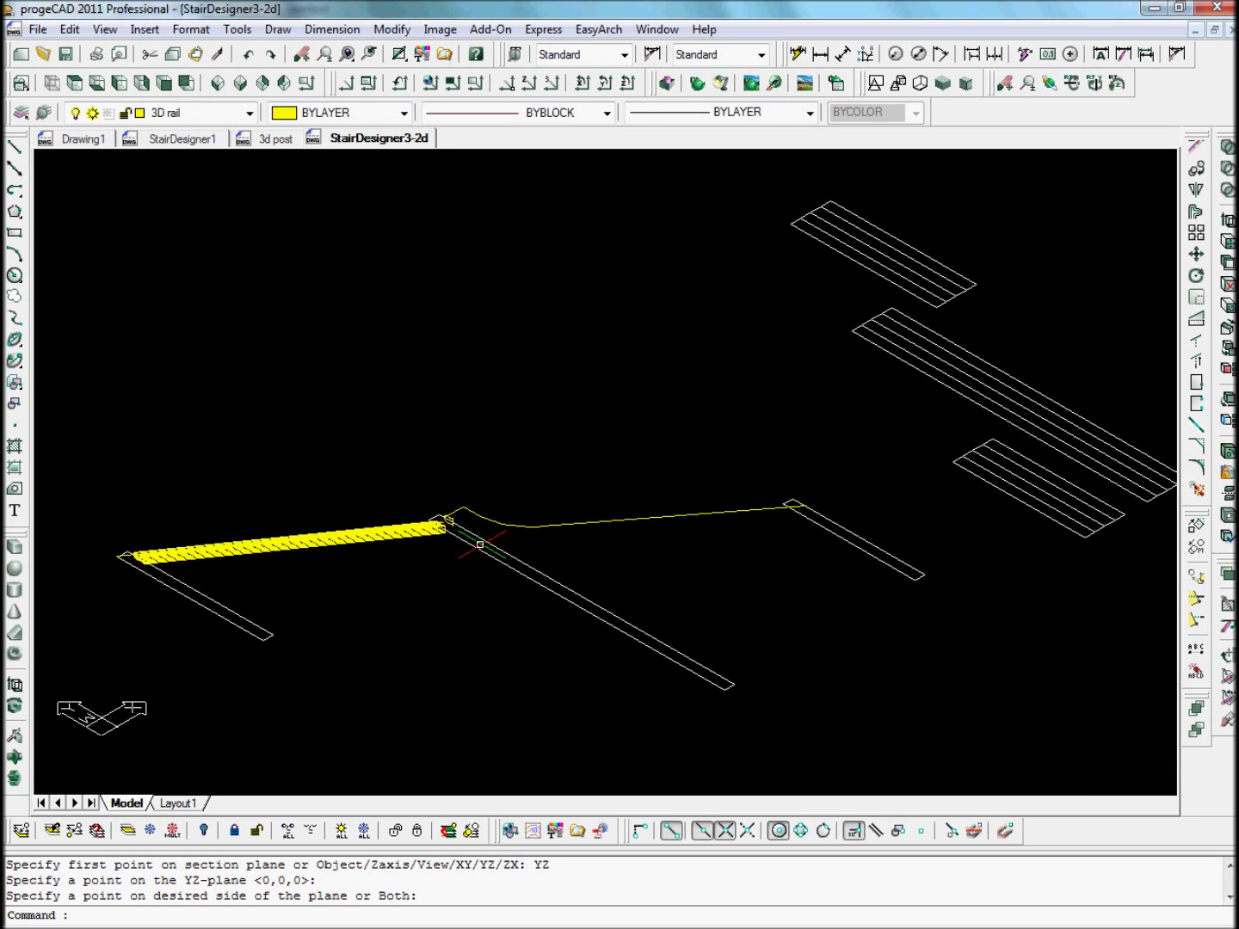
{"action": "scroll", "coordinate": [516, 535], "scroll_direction": "up", "scroll_amount": 5}
{"action": "scroll", "coordinate": [520, 533], "scroll_direction": "down", "scroll_amount": 2}
{"action": "scroll", "coordinate": [671, 547], "scroll_direction": "down", "scroll_amount": 1}
{"action": "scroll", "coordinate": [602, 537], "scroll_direction": "up", "scroll_amount": 3}
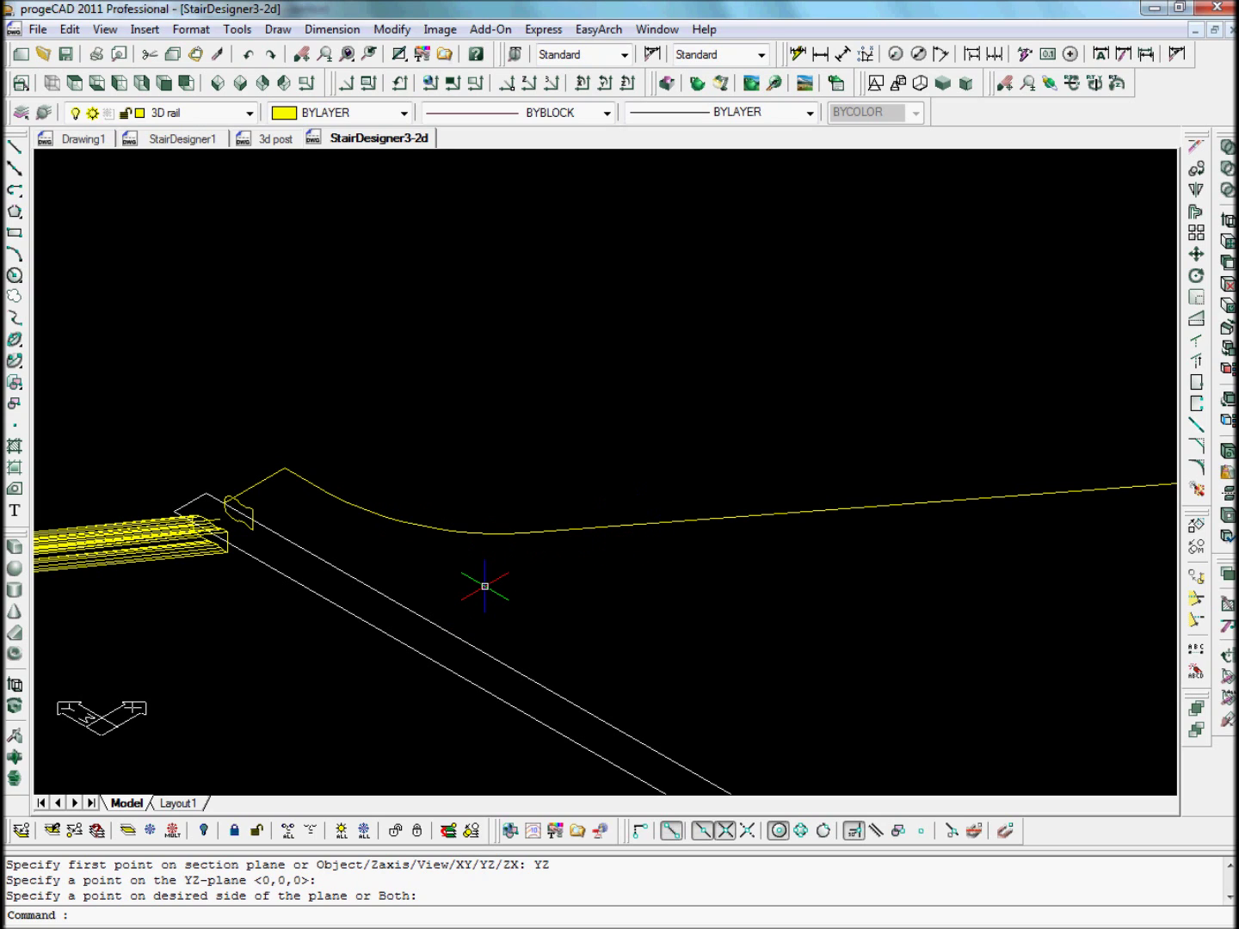
Try to extrude the profile region at the second newel post along the curved rail path
{"action": "left_click", "coordinate": [15, 684]}
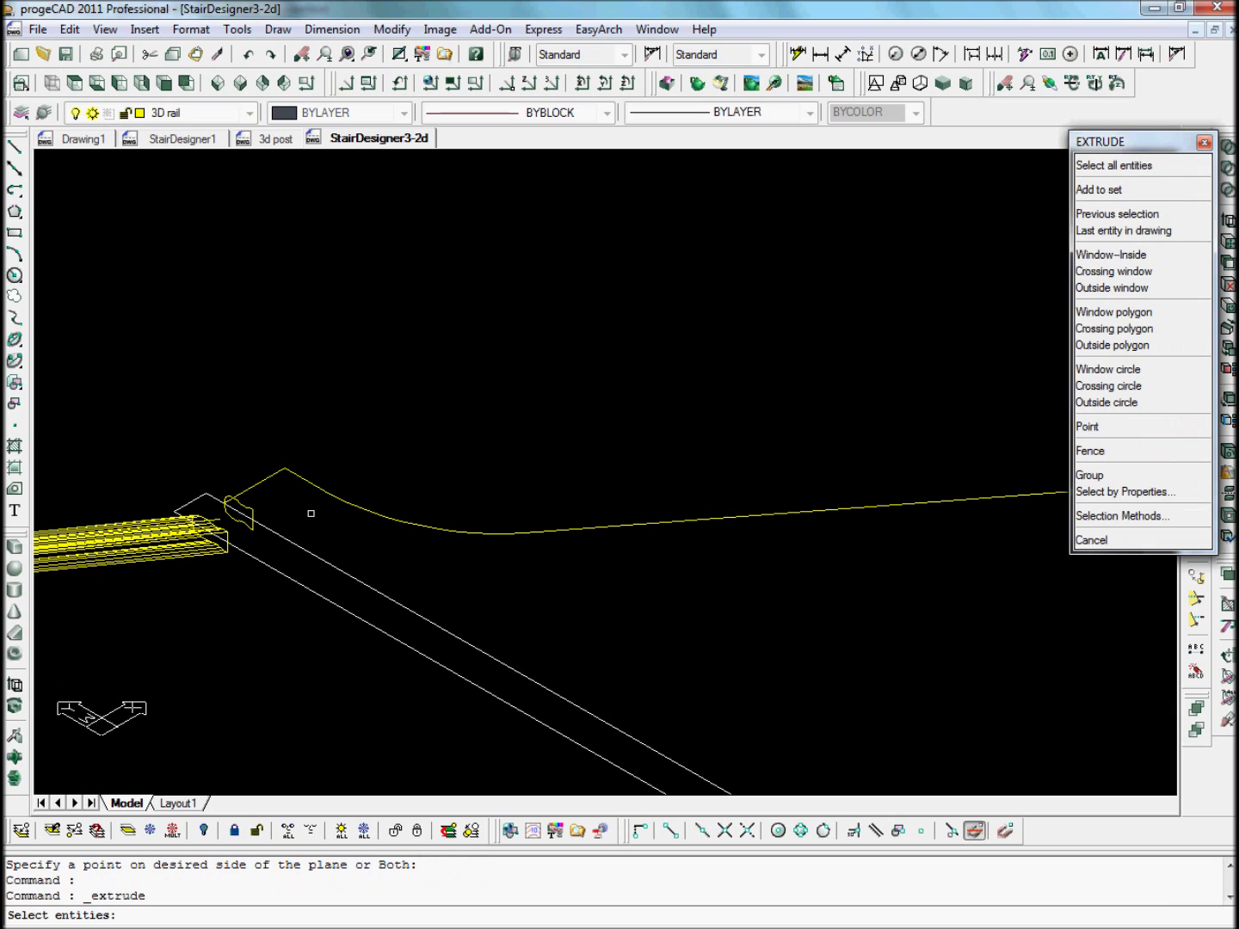
{"action": "left_click", "coordinate": [245, 504]}
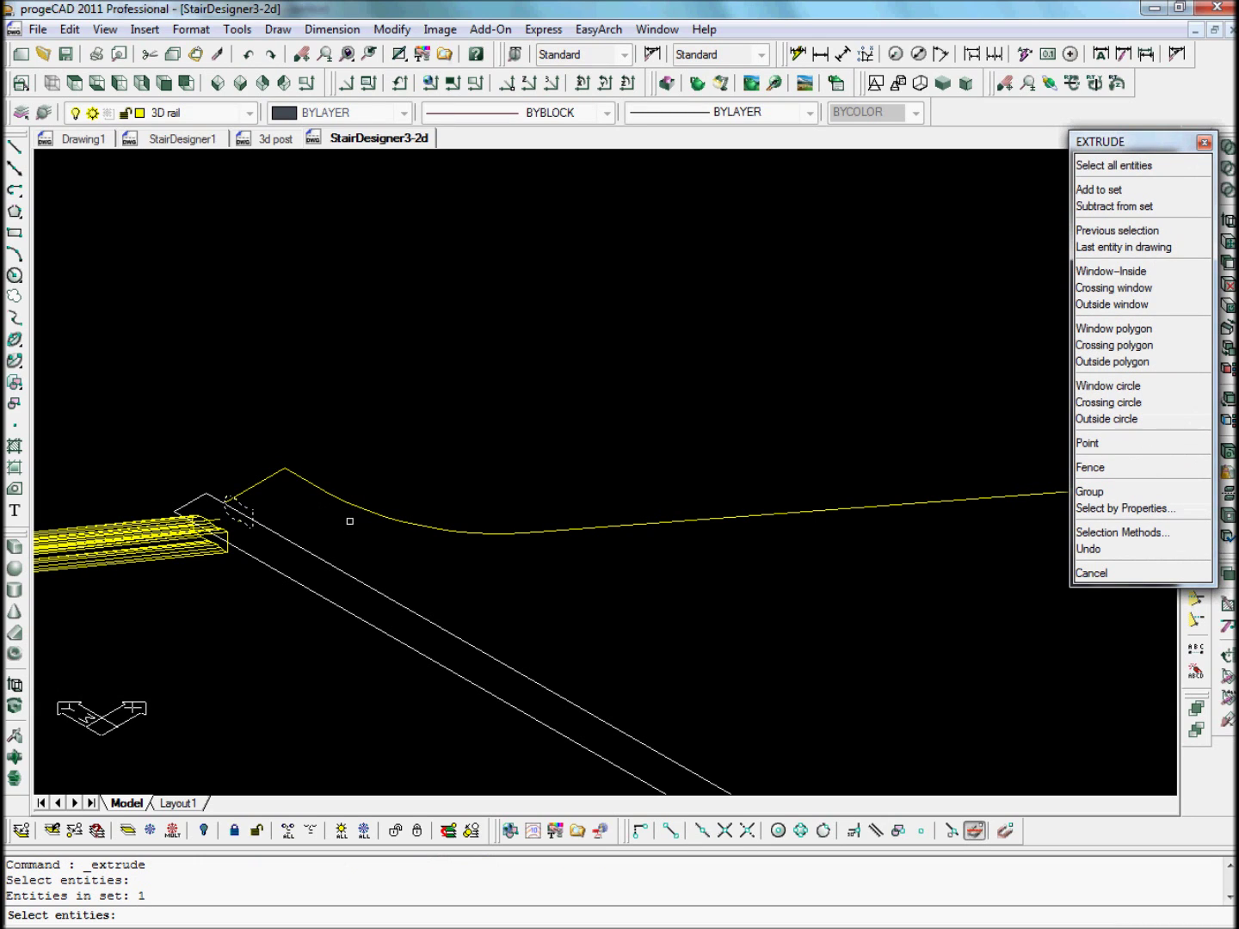
{"action": "key", "text": "Return"}
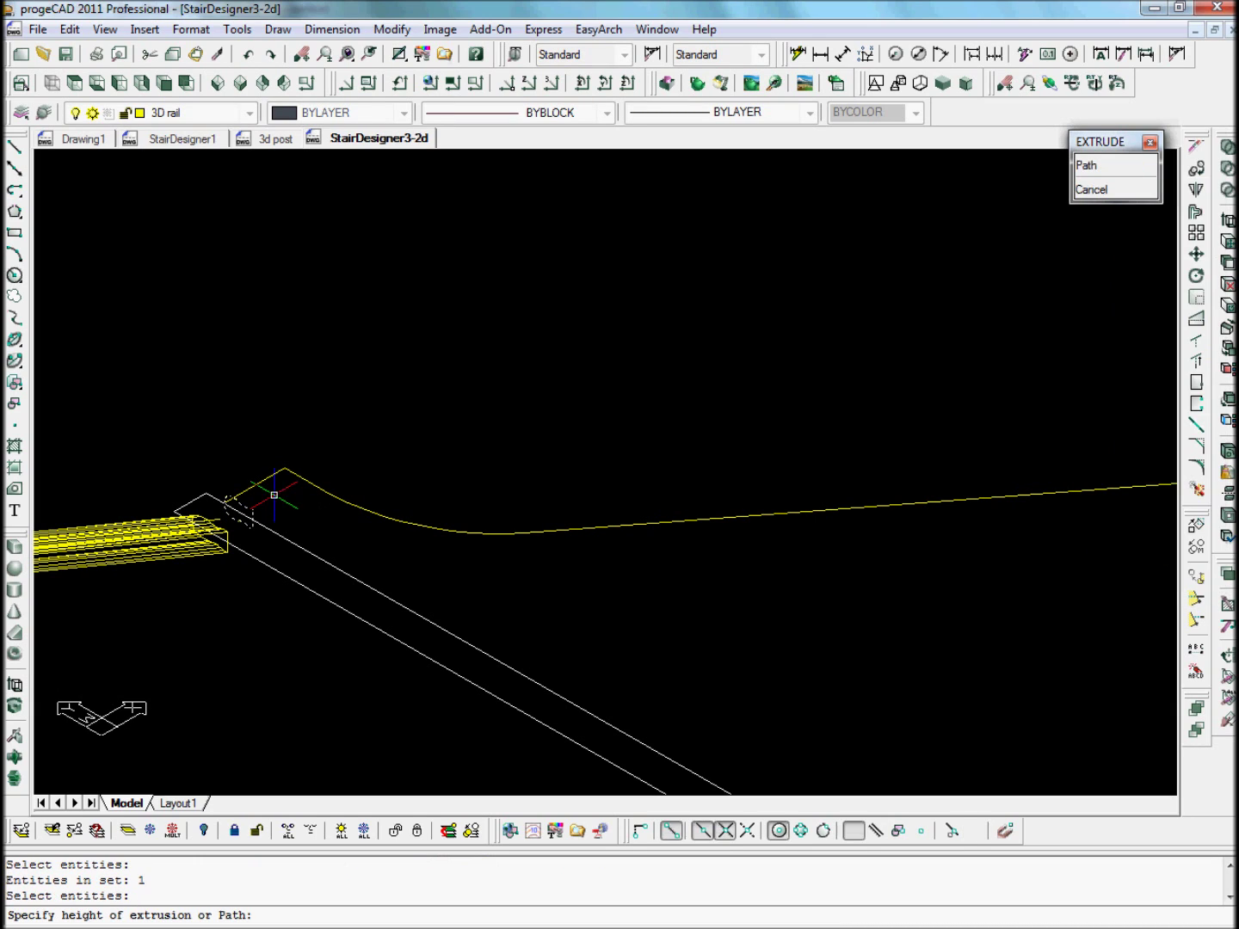
{"action": "left_click", "coordinate": [1093, 164]}
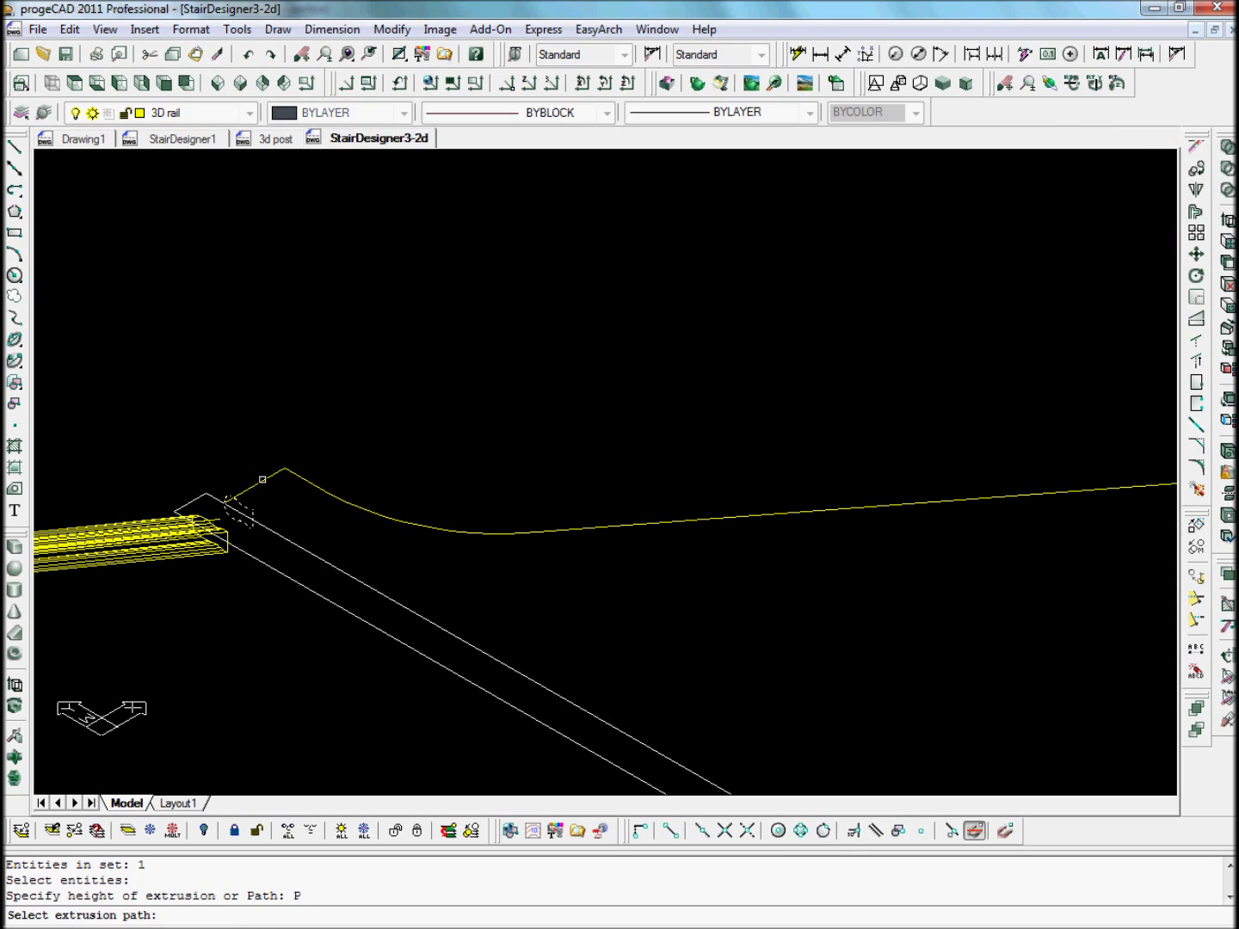
{"action": "left_click", "coordinate": [262, 480]}
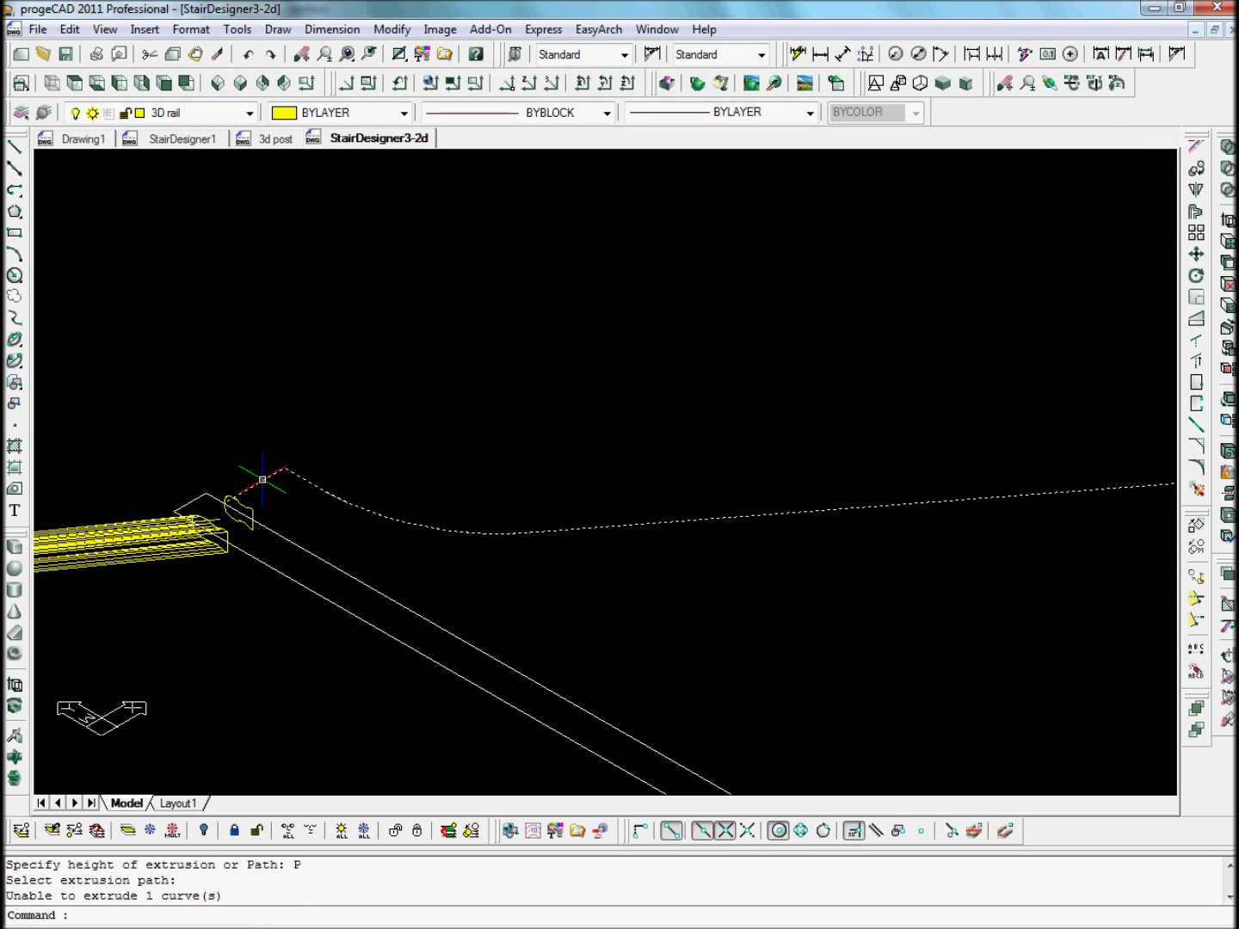
Move the profile region at the second newel post onto the start point of the curved rail path
{"action": "scroll", "coordinate": [223, 473], "scroll_direction": "up", "scroll_amount": 5}
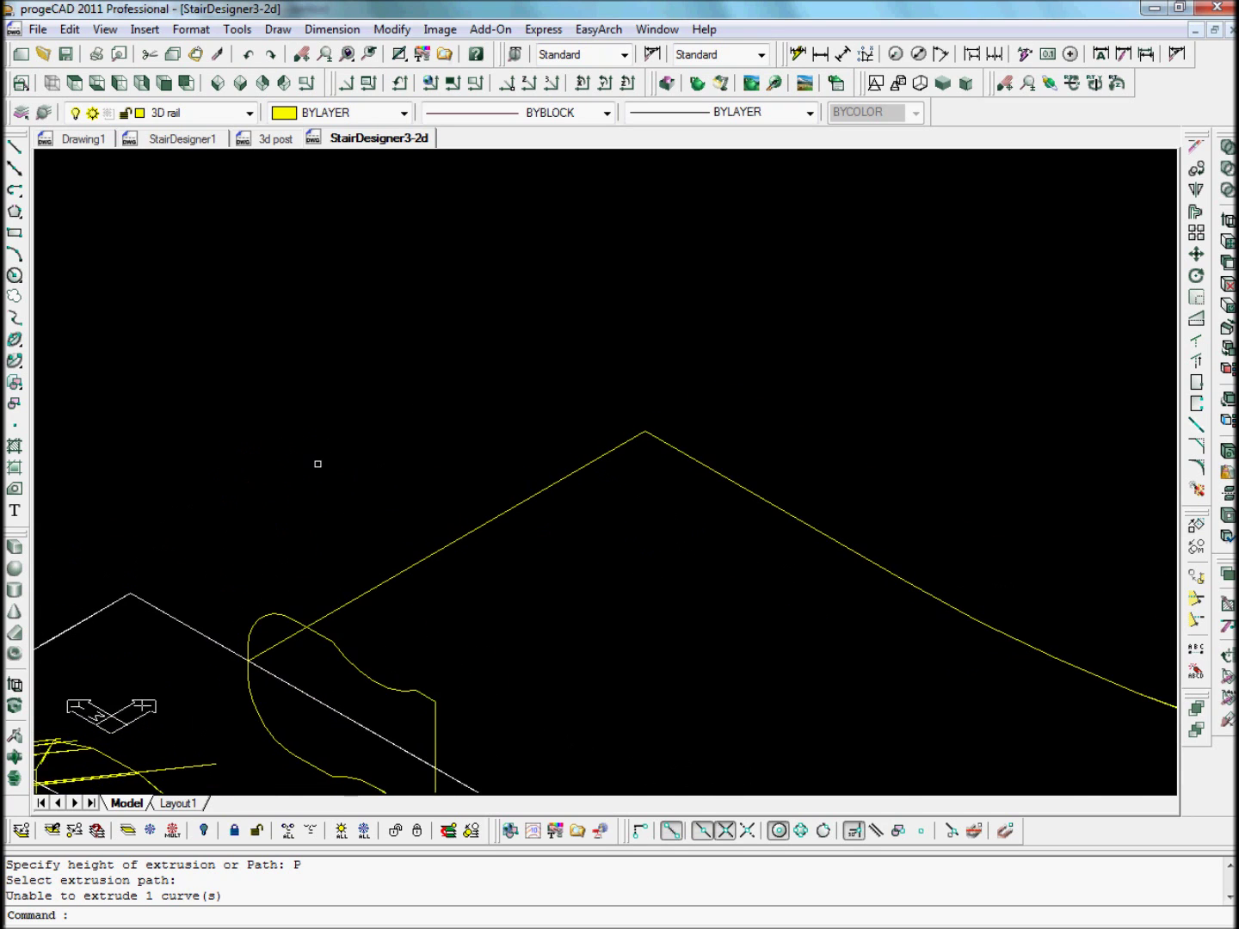
{"action": "middle_click_drag", "start_coordinate": [317, 463], "coordinate": [567, 246]}
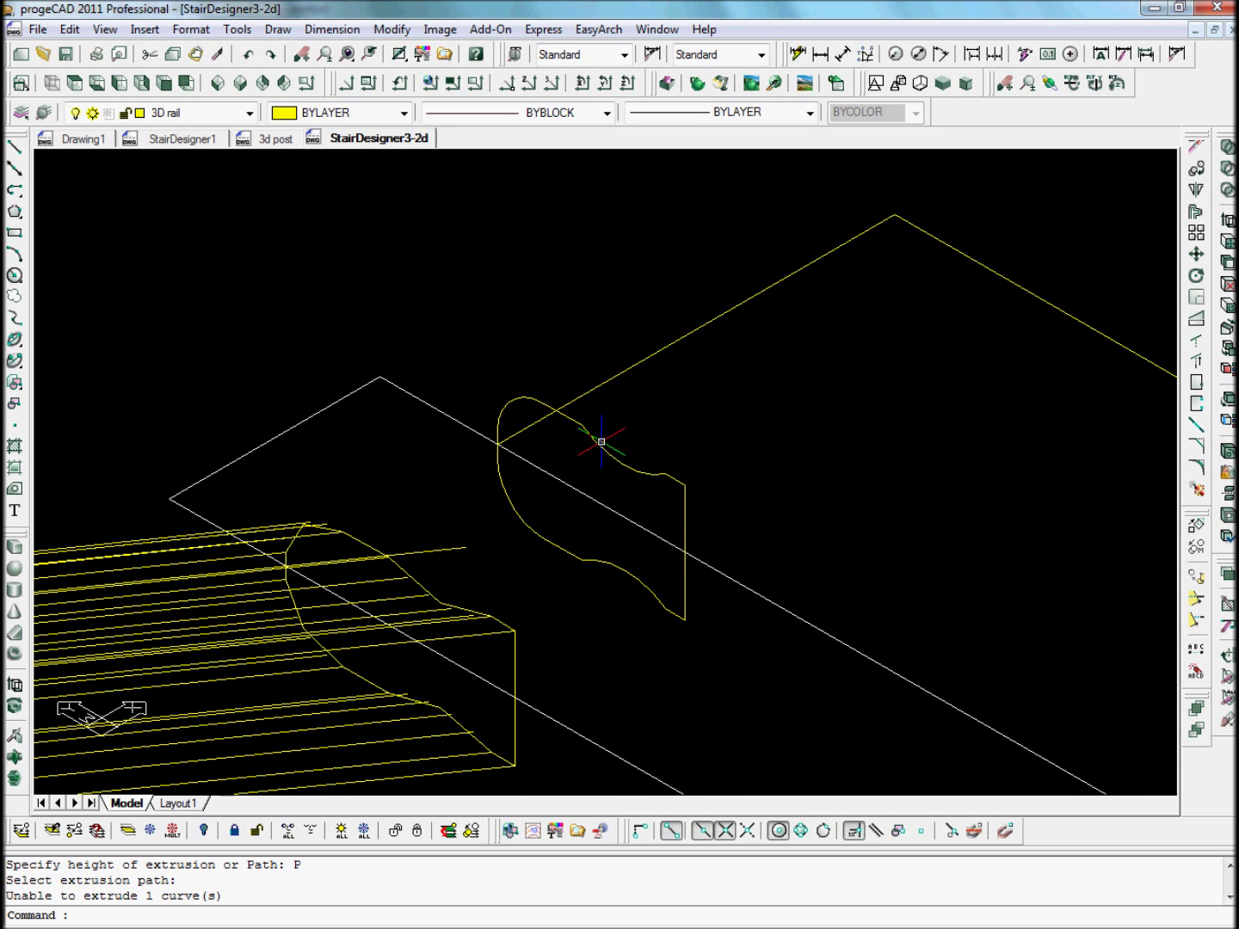
{"action": "scroll", "coordinate": [519, 465], "scroll_direction": "up", "scroll_amount": 5}
{"action": "scroll", "coordinate": [526, 461], "scroll_direction": "down", "scroll_amount": 4}
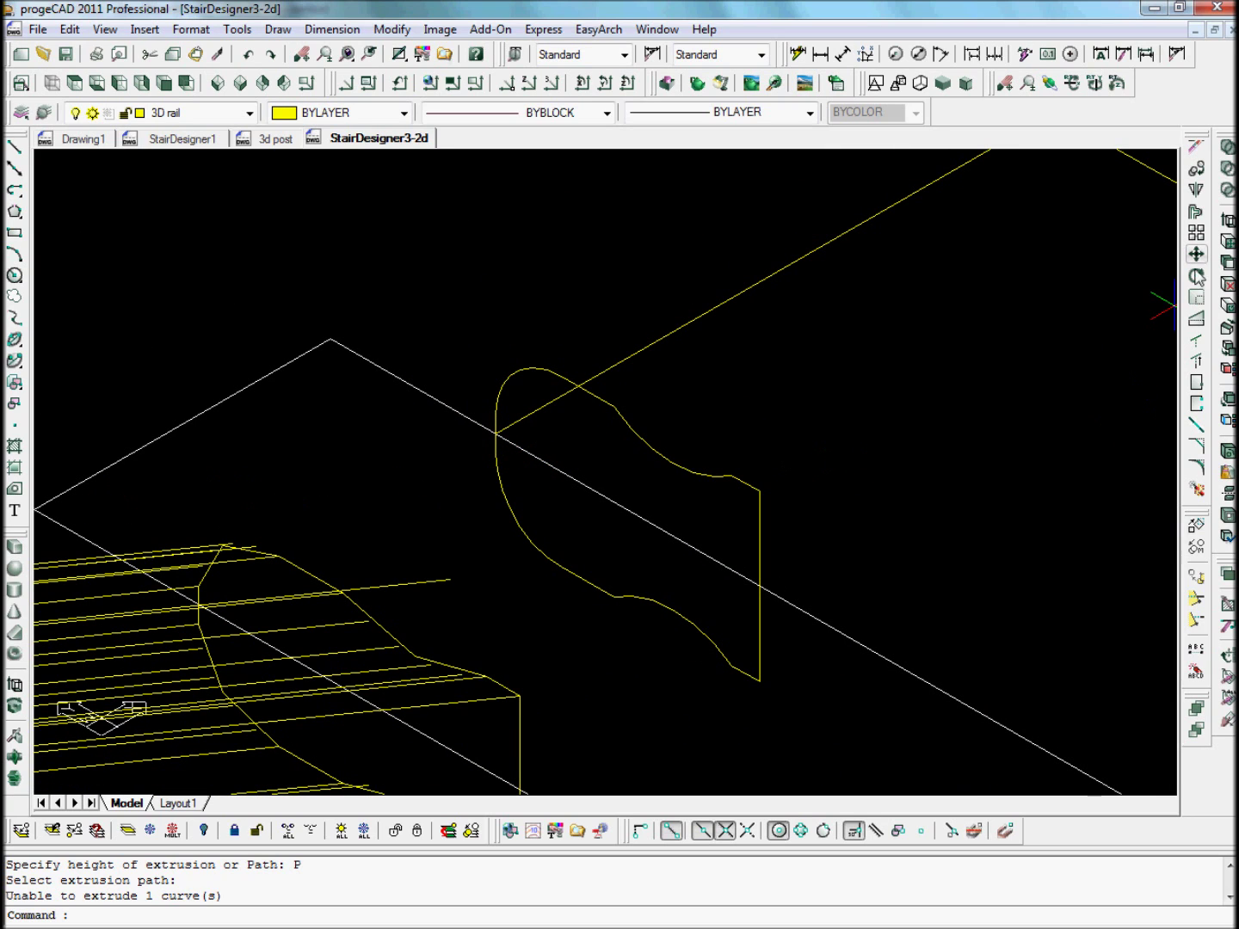
{"action": "left_click", "coordinate": [1196, 254]}
{"action": "left_click", "coordinate": [759, 487]}
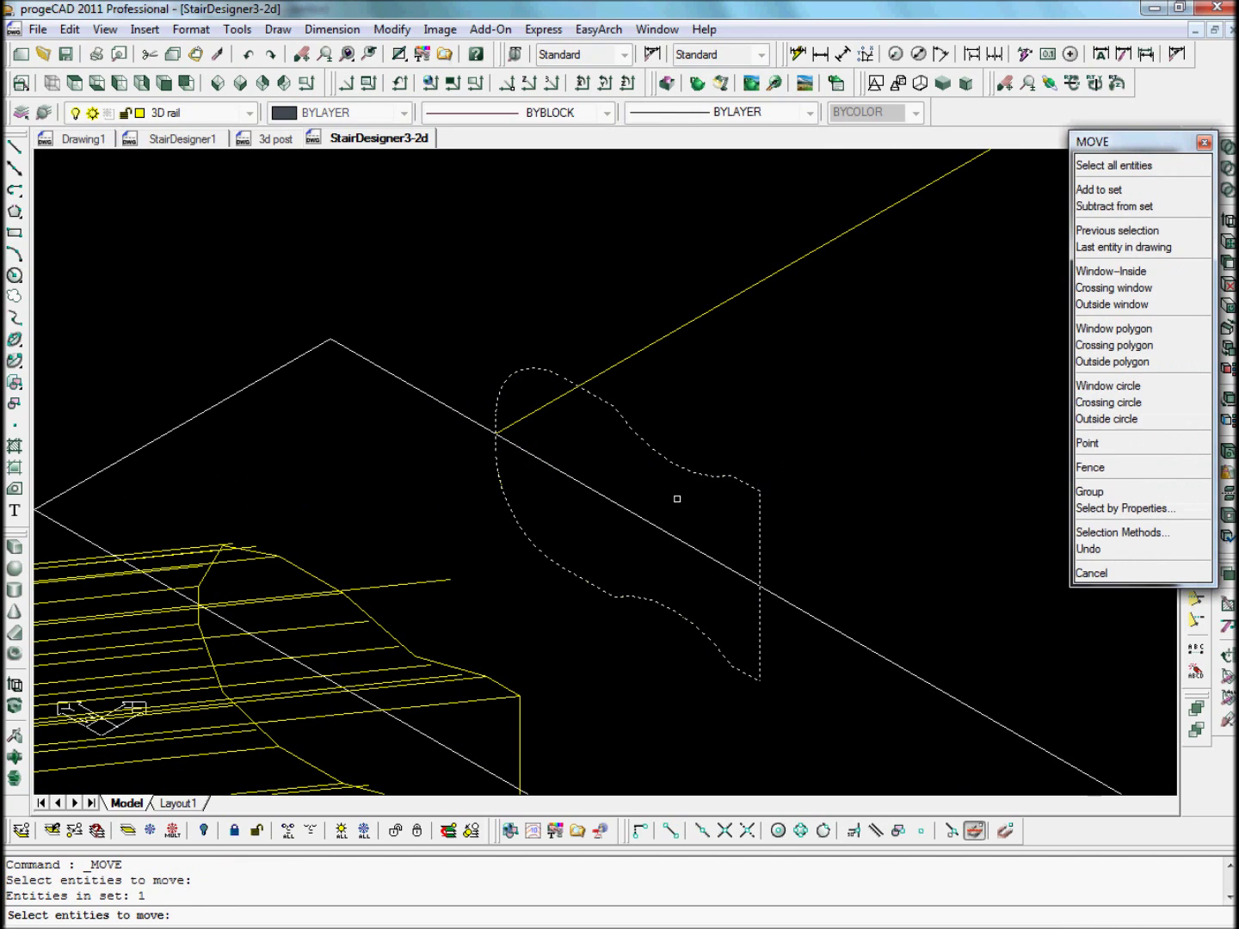
{"action": "scroll", "coordinate": [505, 473], "scroll_direction": "up", "scroll_amount": 5}
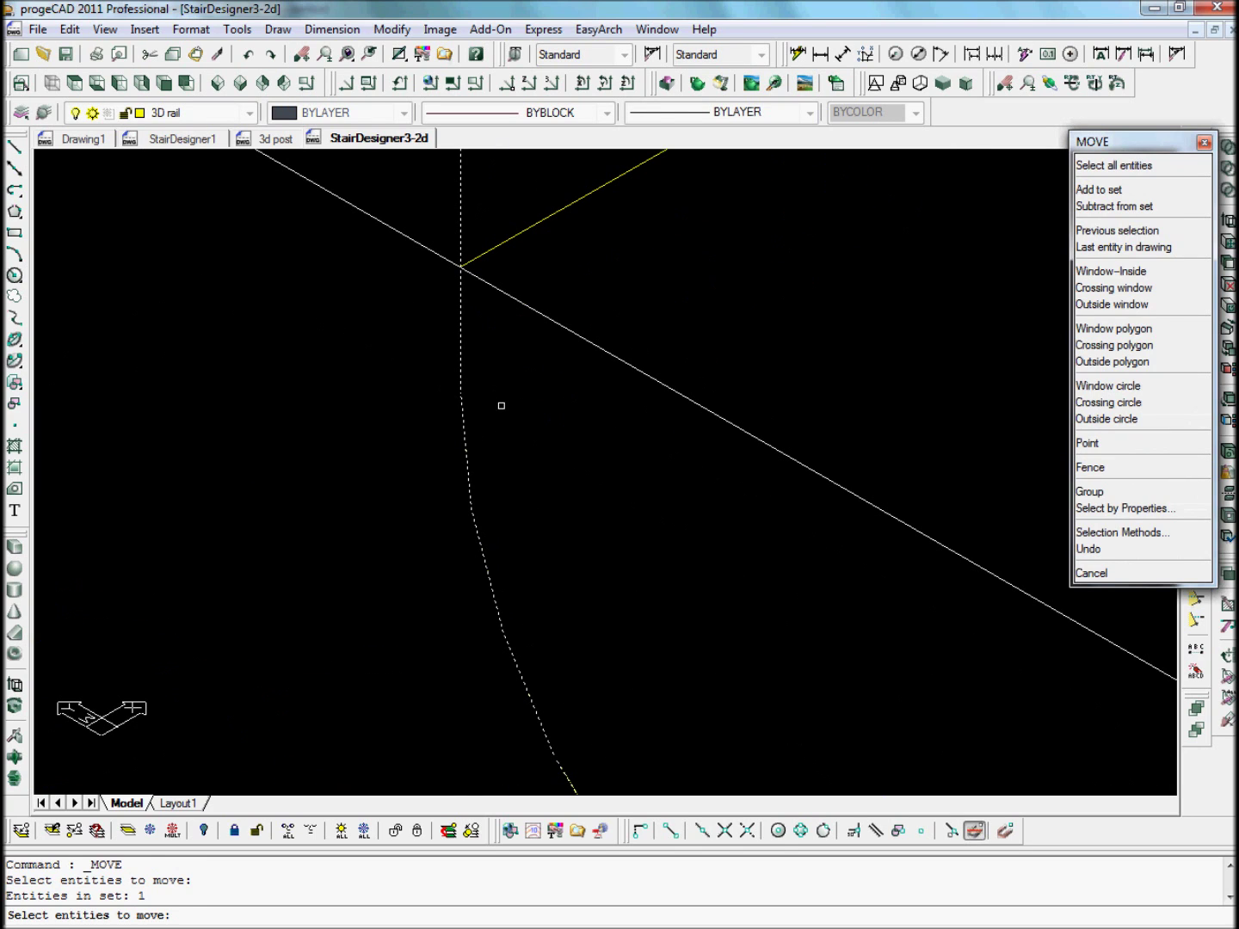
{"action": "key", "text": "Return"}
{"action": "left_click", "coordinate": [472, 277]}
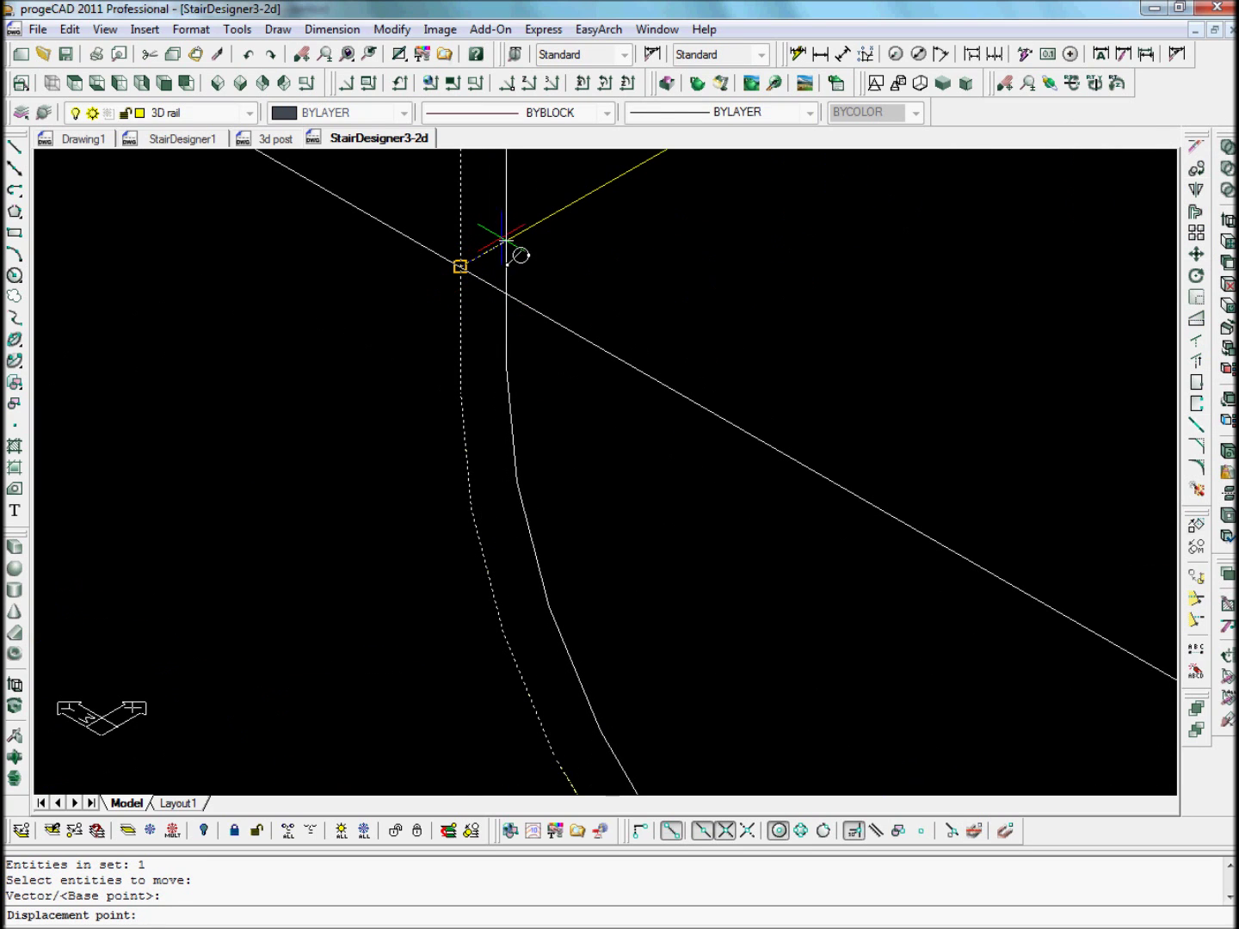
{"action": "left_click", "coordinate": [506, 242]}
{"action": "scroll", "coordinate": [774, 567], "scroll_direction": "down", "scroll_amount": 4}
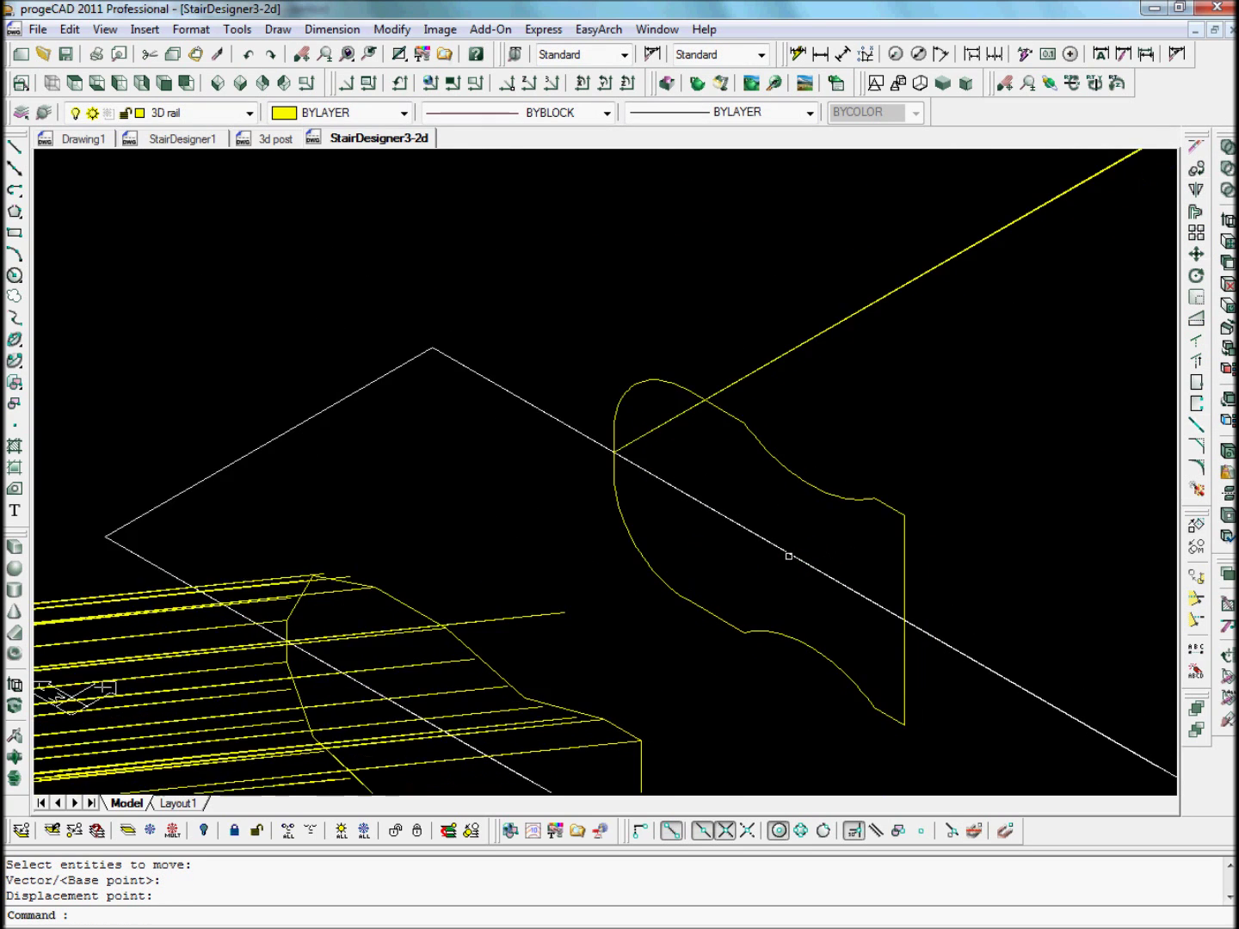
Extrude the profile region along the curved rail path from the second newel post to the third
{"action": "mouse_move", "coordinate": [747, 536]}
{"action": "middle_mouse_down"}
{"action": "mouse_move", "coordinate": [791, 500]}
{"action": "mouse_move", "coordinate": [525, 476]}
{"action": "mouse_move", "coordinate": [869, 533]}
{"action": "middle_mouse_up"}
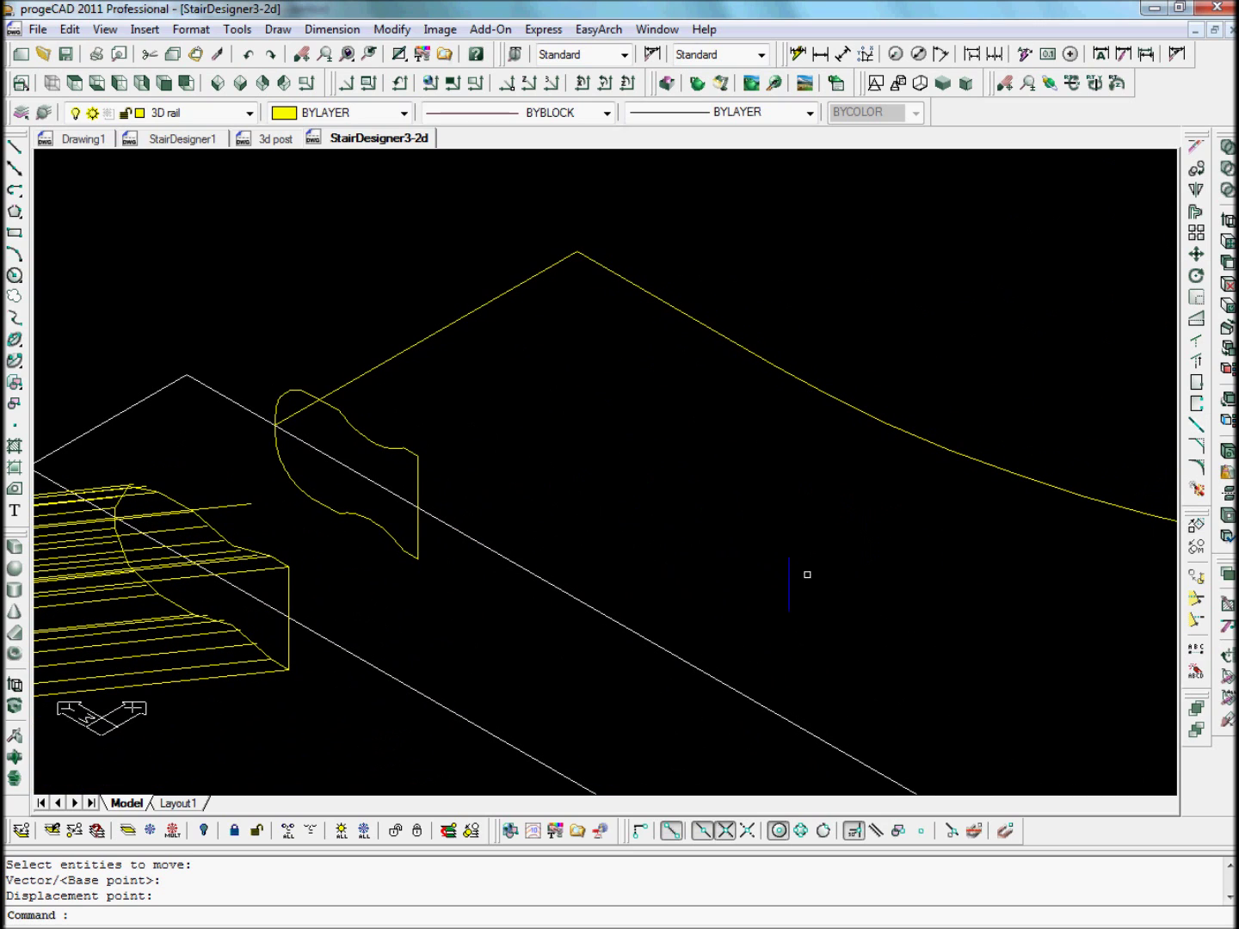
{"action": "left_click", "coordinate": [15, 685]}
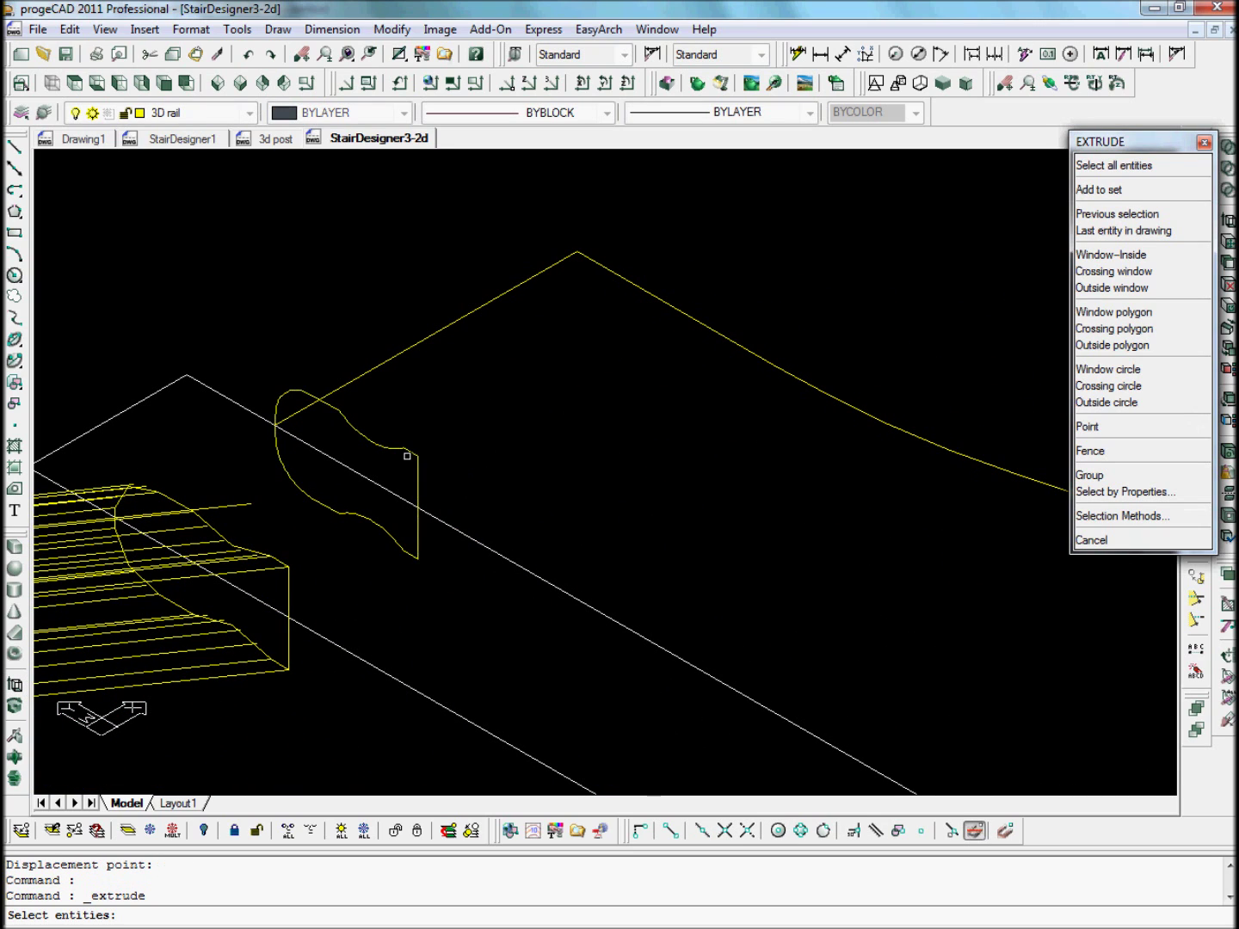
{"action": "left_click", "coordinate": [412, 453]}
{"action": "key", "text": "Return"}
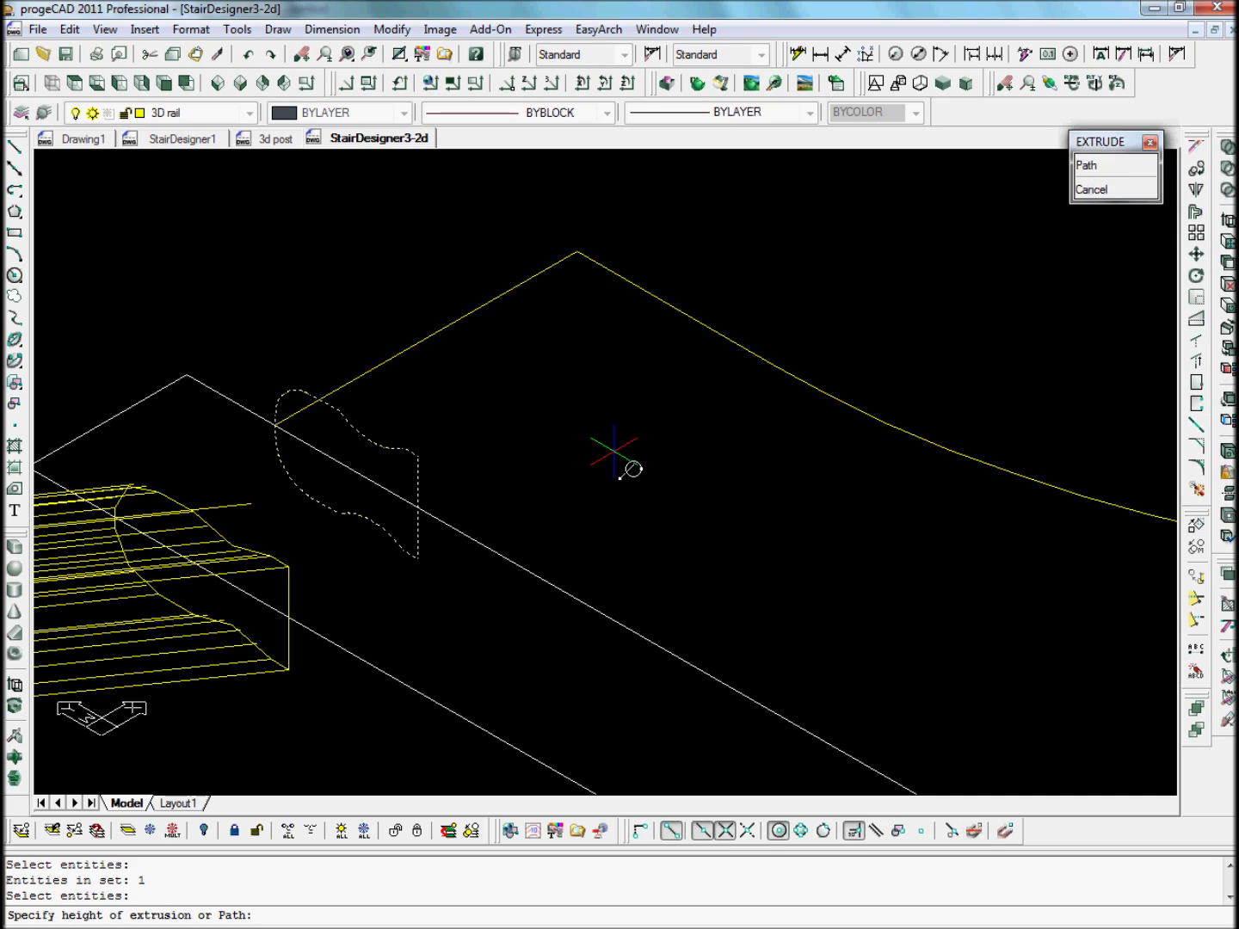
{"action": "left_click", "coordinate": [1087, 165]}
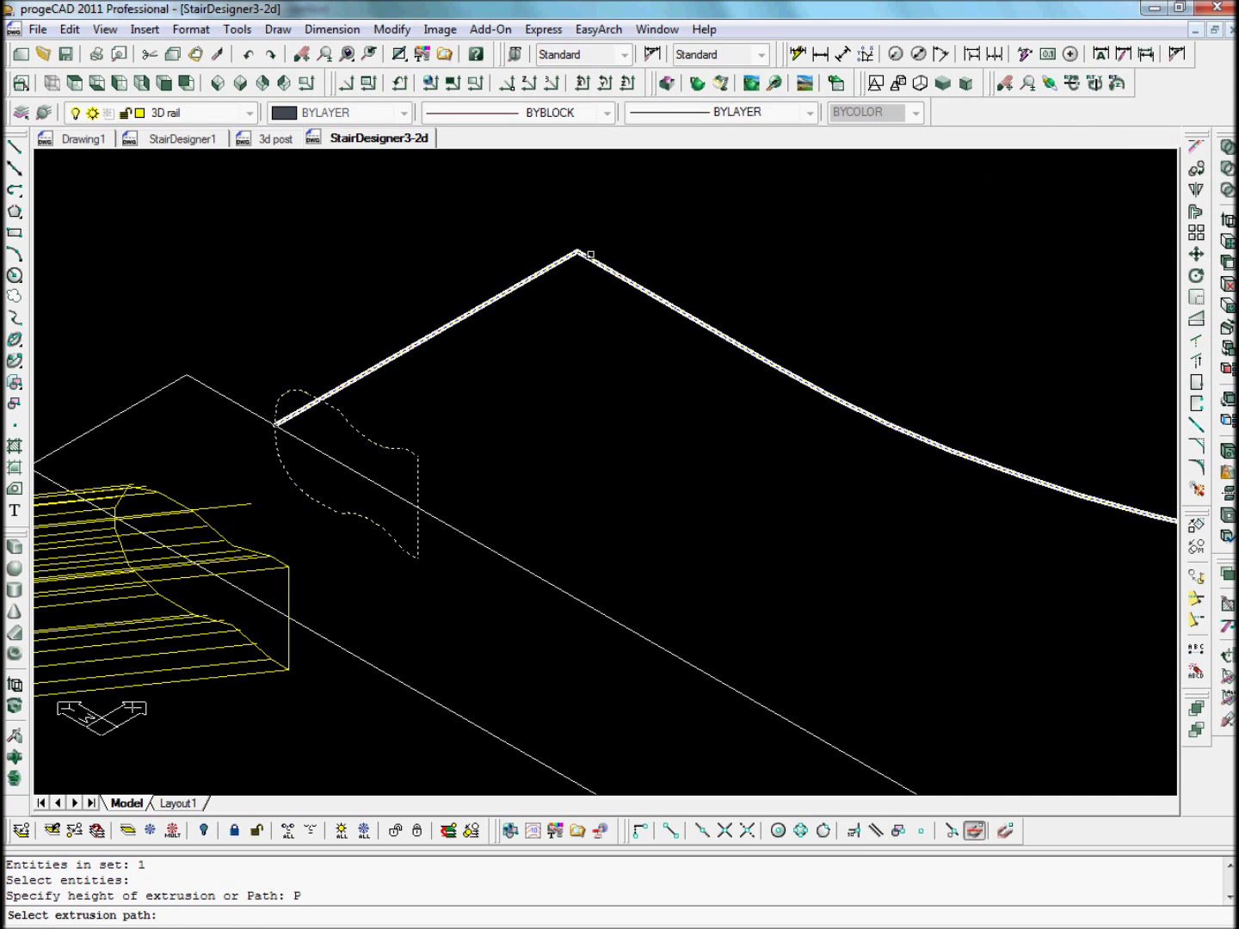
{"action": "left_click", "coordinate": [542, 267]}
{"action": "scroll", "coordinate": [525, 476], "scroll_direction": "down", "scroll_amount": 5}
{"action": "middle_click_drag", "start_coordinate": [753, 545], "coordinate": [689, 525]}
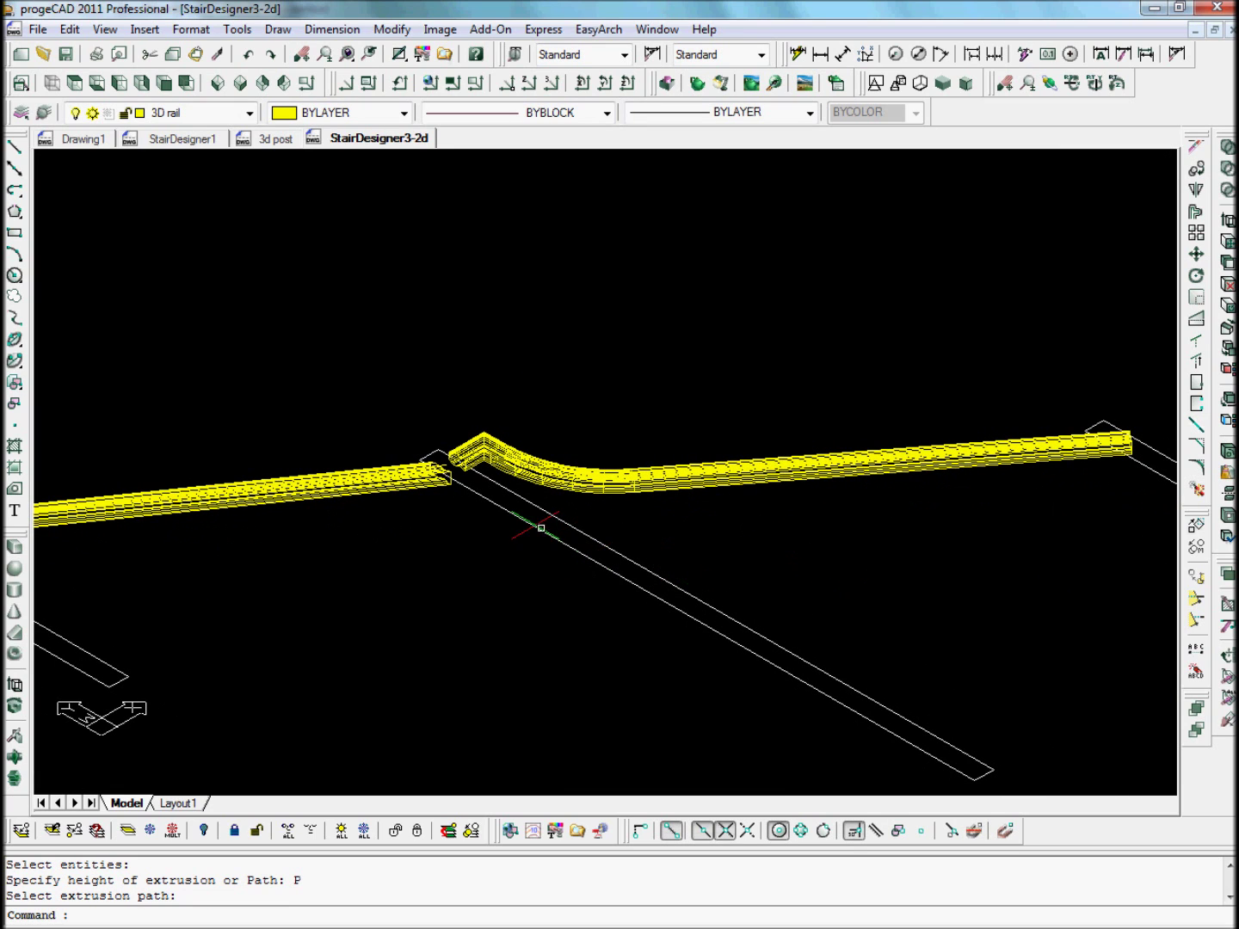
Render the bend of the new curved handrail to inspect it, then return to wireframe
{"action": "scroll", "coordinate": [506, 470], "scroll_direction": "up", "scroll_amount": 4}
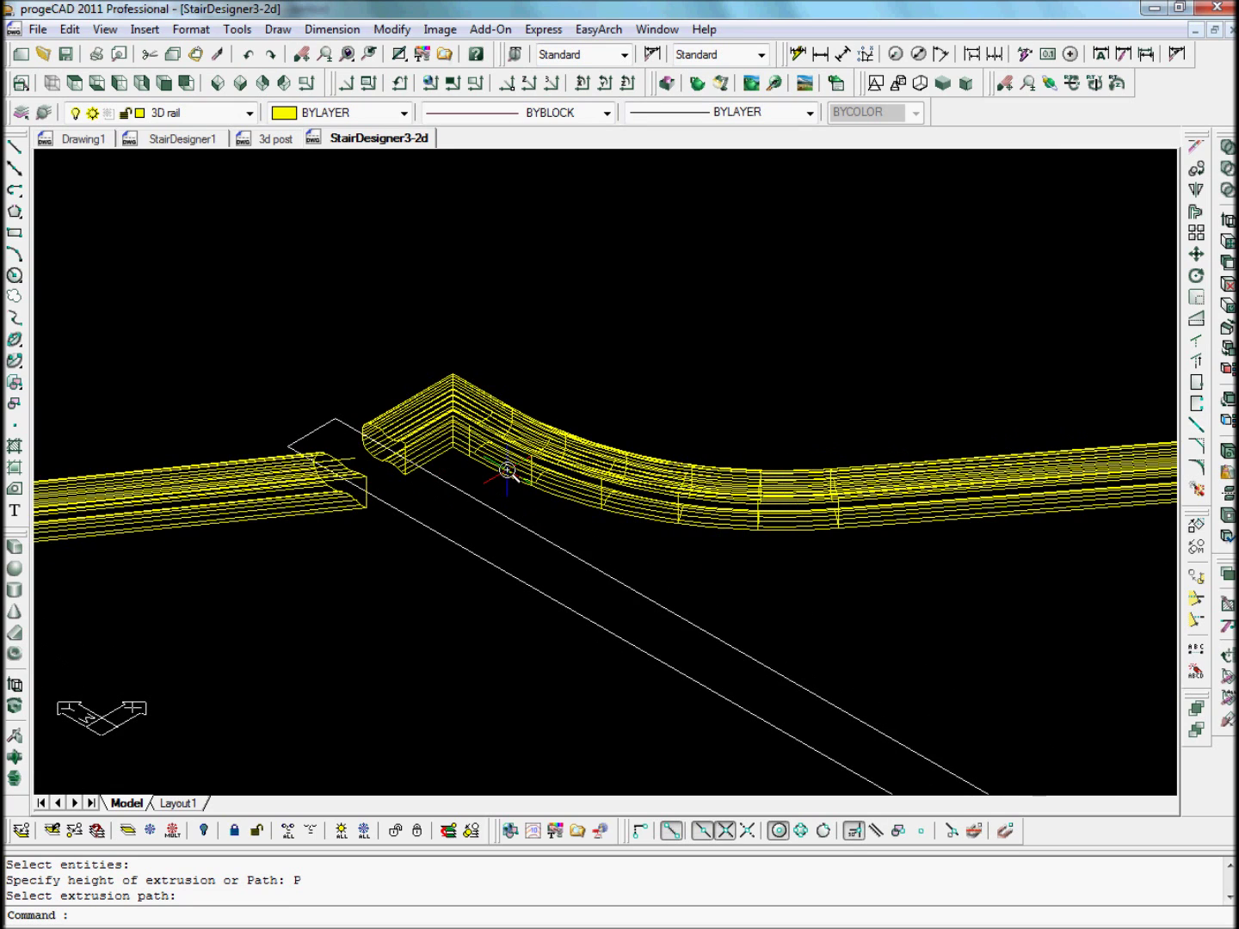
{"action": "left_click", "coordinate": [721, 83]}
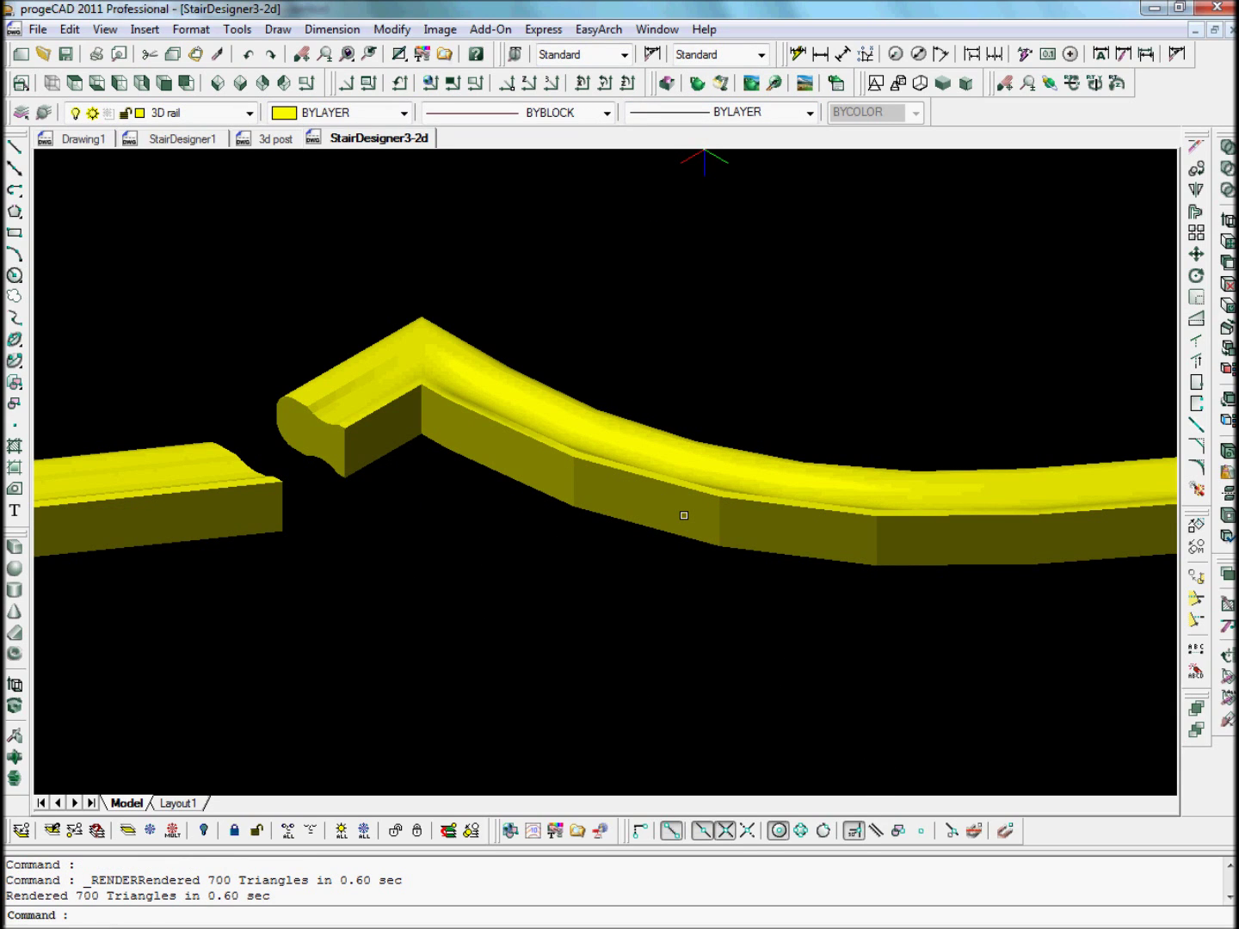
{"action": "scroll", "coordinate": [684, 517], "scroll_direction": "down", "scroll_amount": 4}
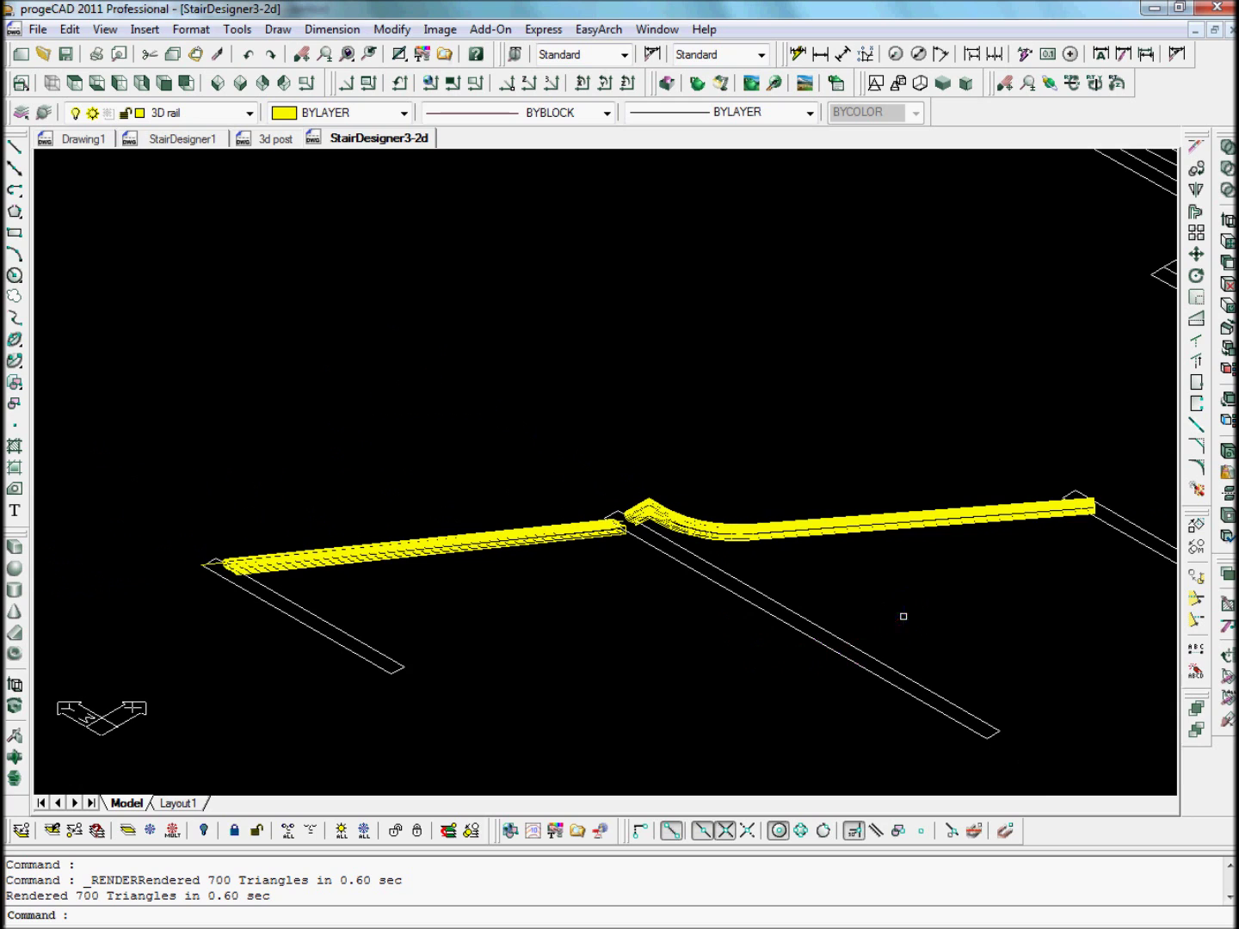
Slice the curved handrail's far end with a YZ plane through the third newel post's near corner, keeping the part toward the second post
{"action": "middle_click_drag", "start_coordinate": [903, 616], "coordinate": [655, 567]}
{"action": "scroll", "coordinate": [747, 498], "scroll_direction": "up", "scroll_amount": 5}
{"action": "middle_click_drag", "start_coordinate": [600, 497], "coordinate": [649, 484]}
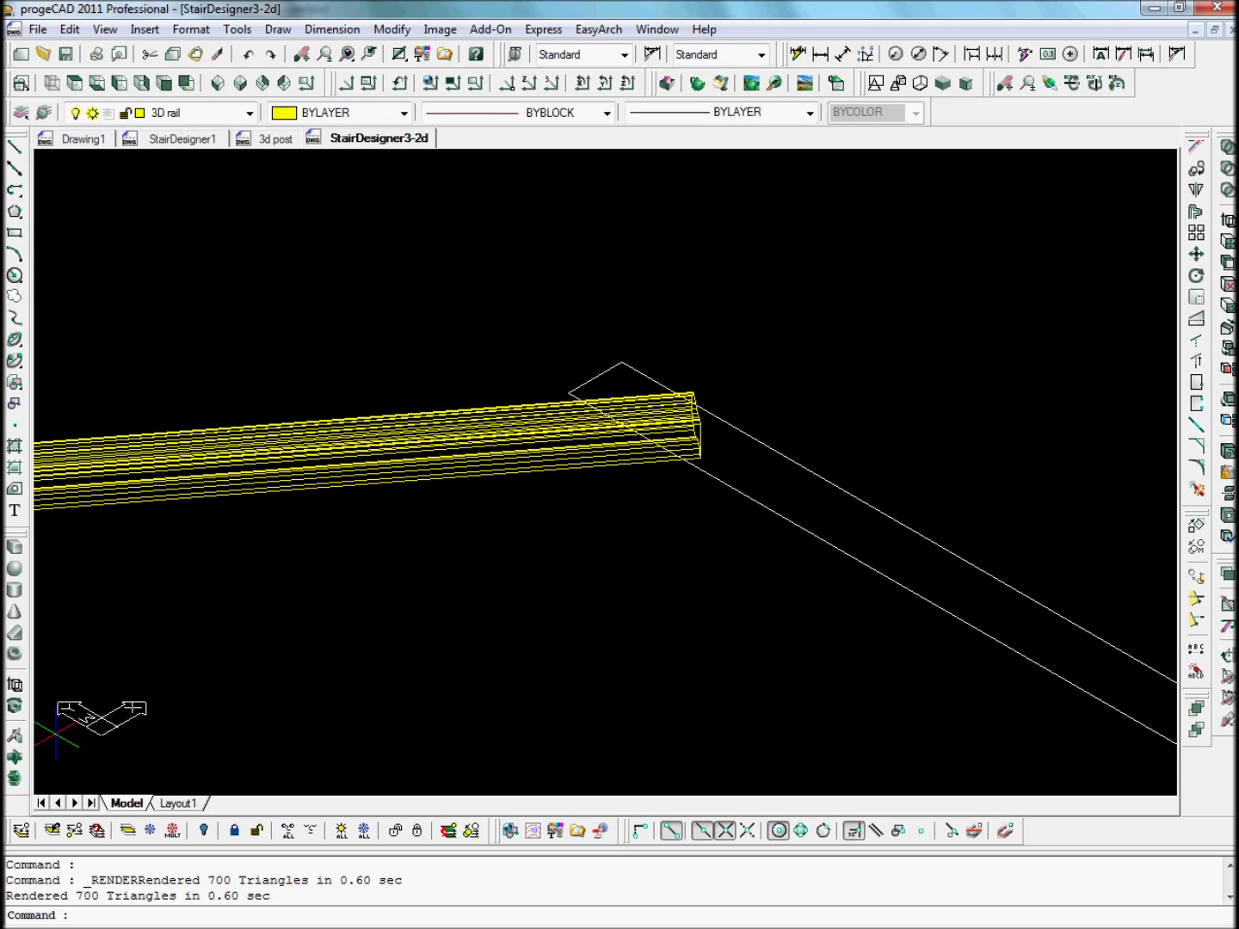
{"action": "left_click", "coordinate": [13, 753]}
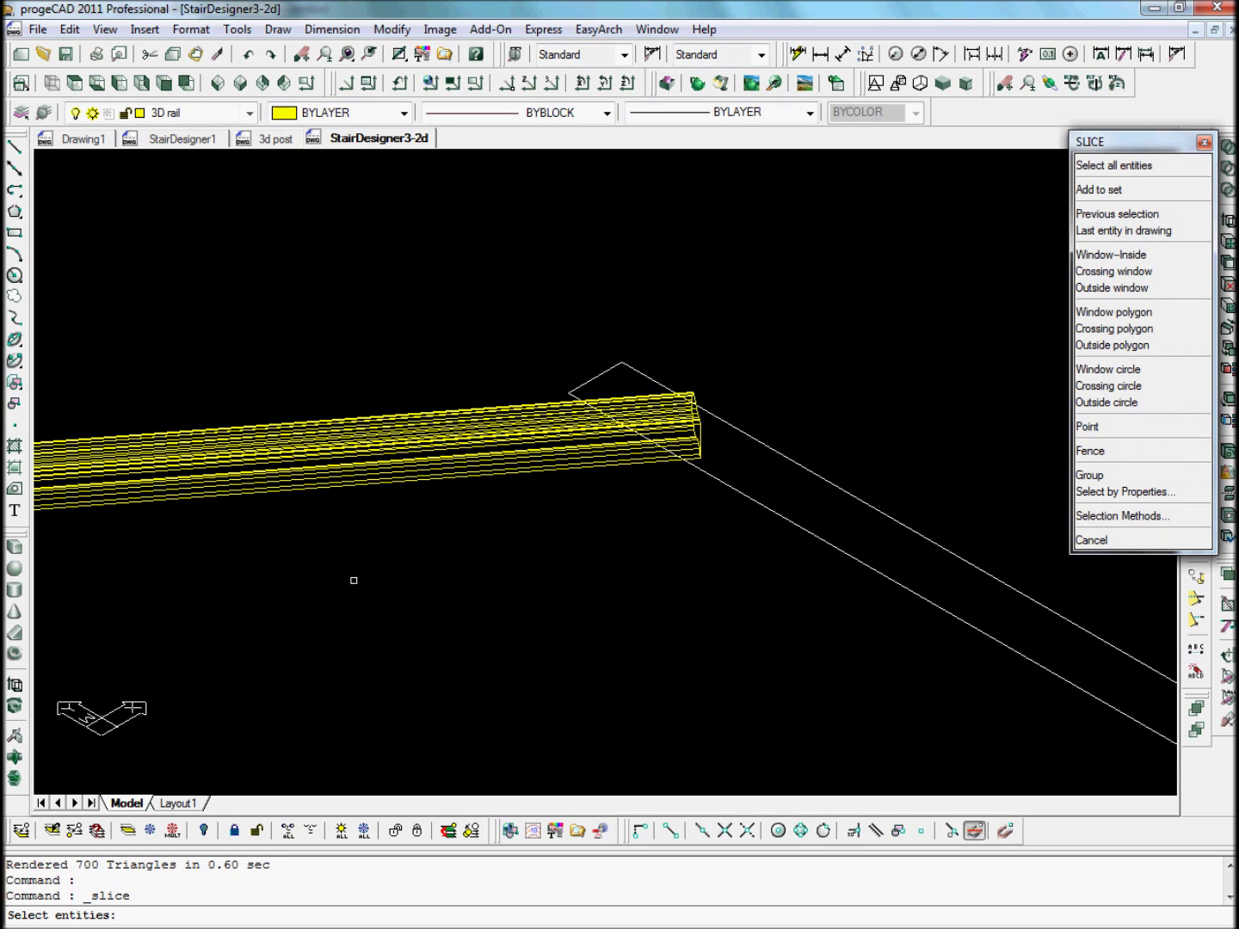
{"action": "left_click", "coordinate": [452, 410]}
{"action": "key", "text": "Return"}
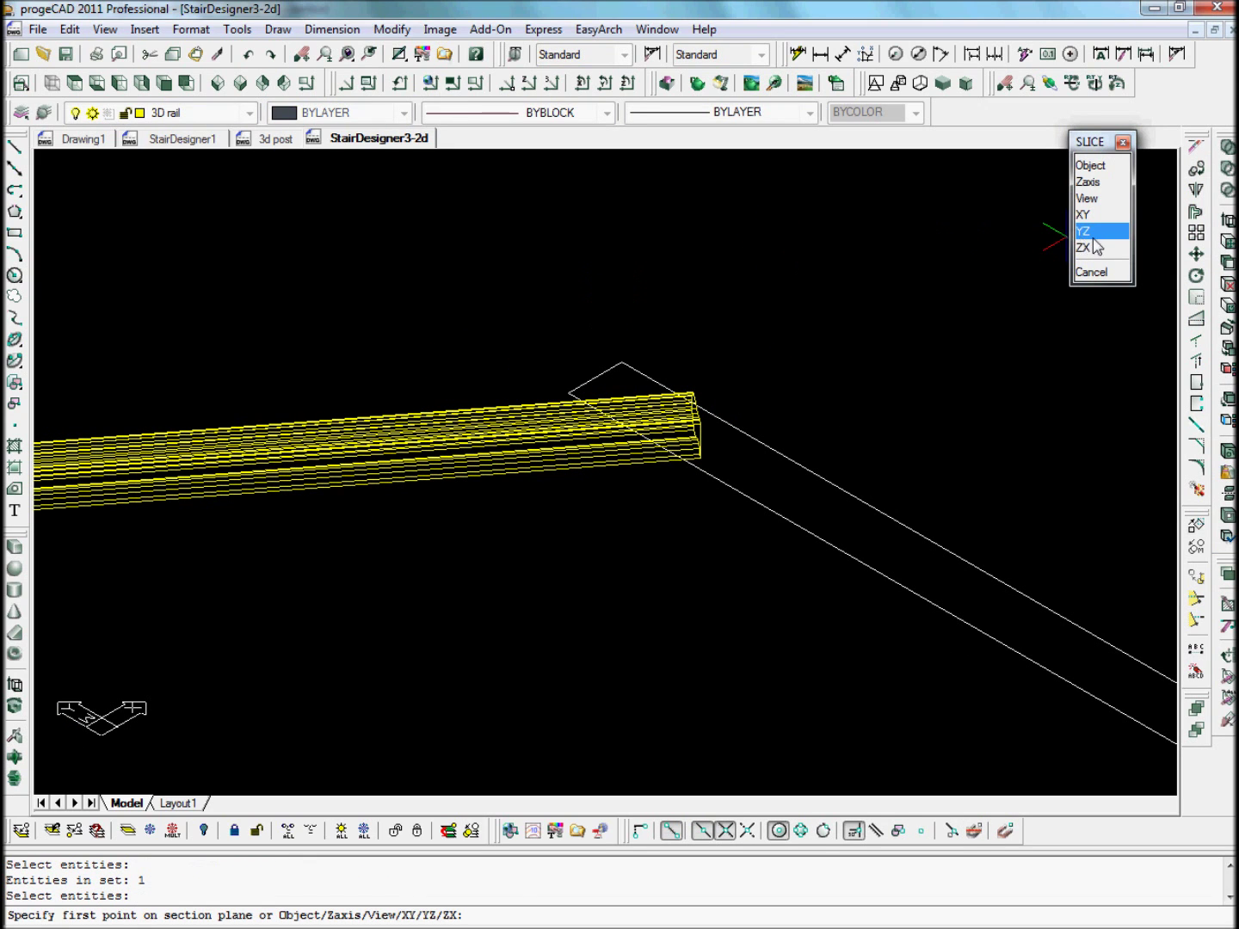
{"action": "left_click", "coordinate": [1093, 238]}
{"action": "left_click", "coordinate": [588, 406]}
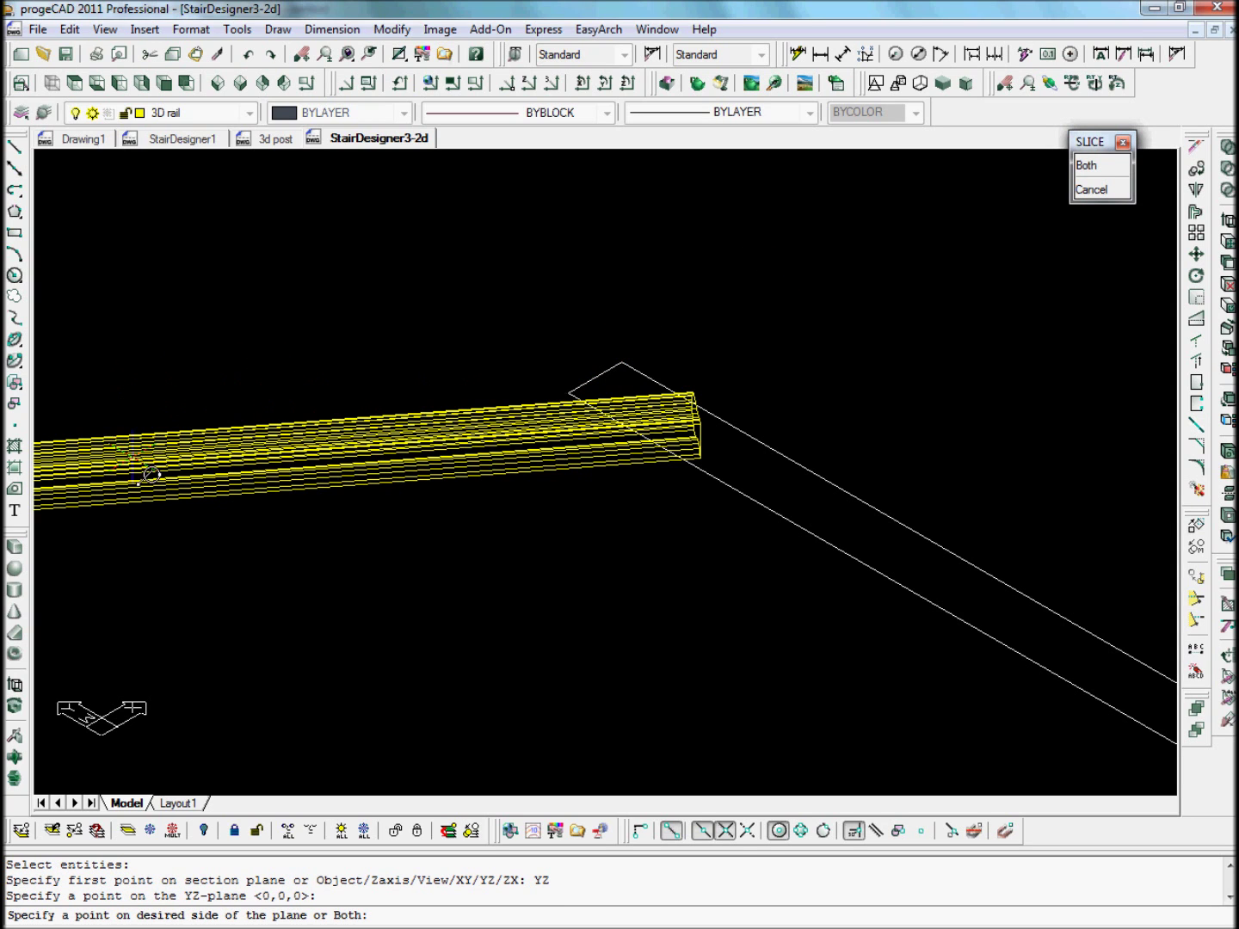
{"action": "scroll", "coordinate": [151, 474], "scroll_direction": "up", "scroll_amount": 4}
{"action": "scroll", "coordinate": [150, 474], "scroll_direction": "down", "scroll_amount": 5}
{"action": "left_click", "coordinate": [323, 464]}
Examine the cut at the third newel post and render both handrail sections together
{"action": "scroll", "coordinate": [336, 465], "scroll_direction": "up", "scroll_amount": 4}
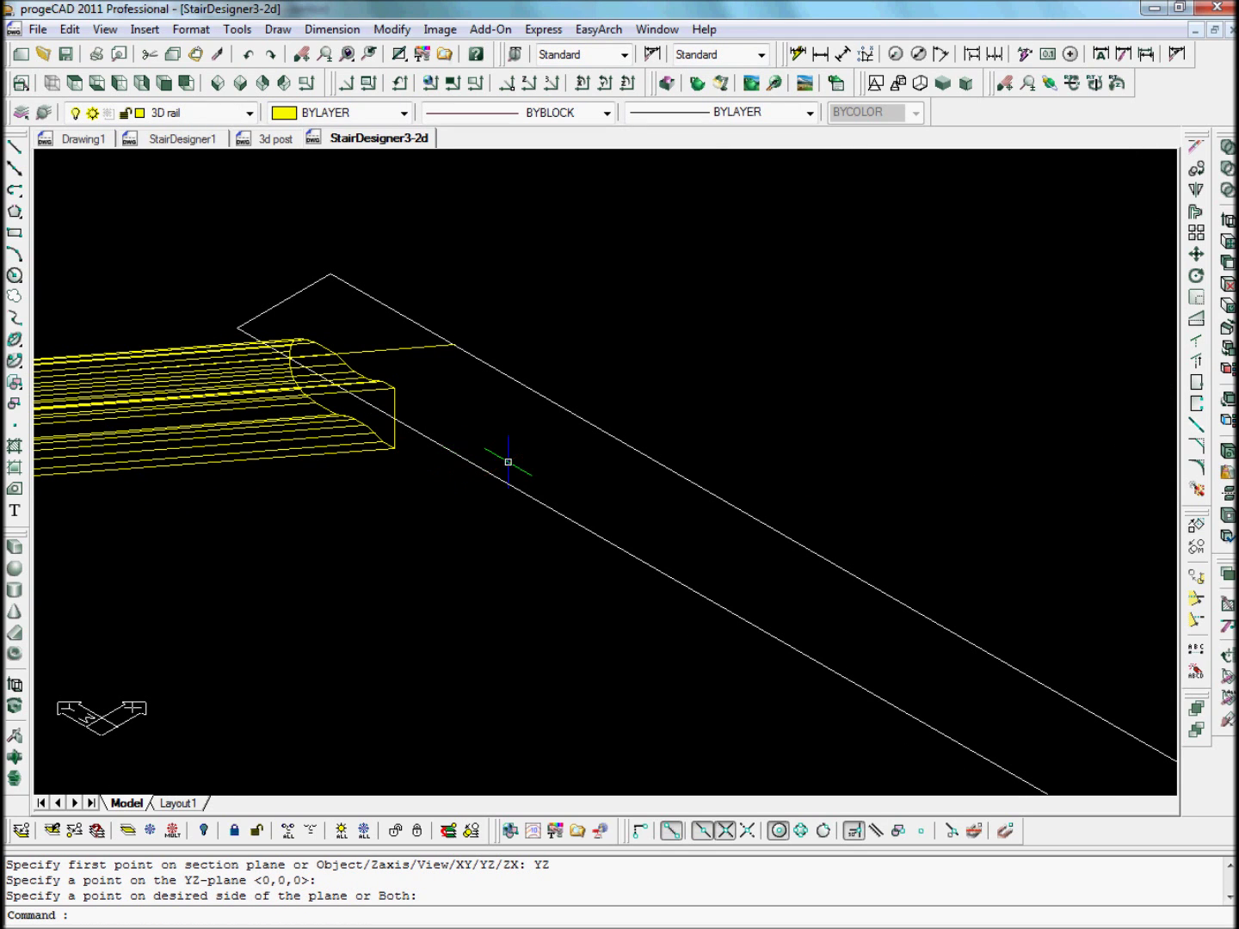
{"action": "scroll", "coordinate": [499, 471], "scroll_direction": "down", "scroll_amount": 4}
{"action": "scroll", "coordinate": [498, 473], "scroll_direction": "down", "scroll_amount": 3}
{"action": "scroll", "coordinate": [456, 508], "scroll_direction": "up", "scroll_amount": 2}
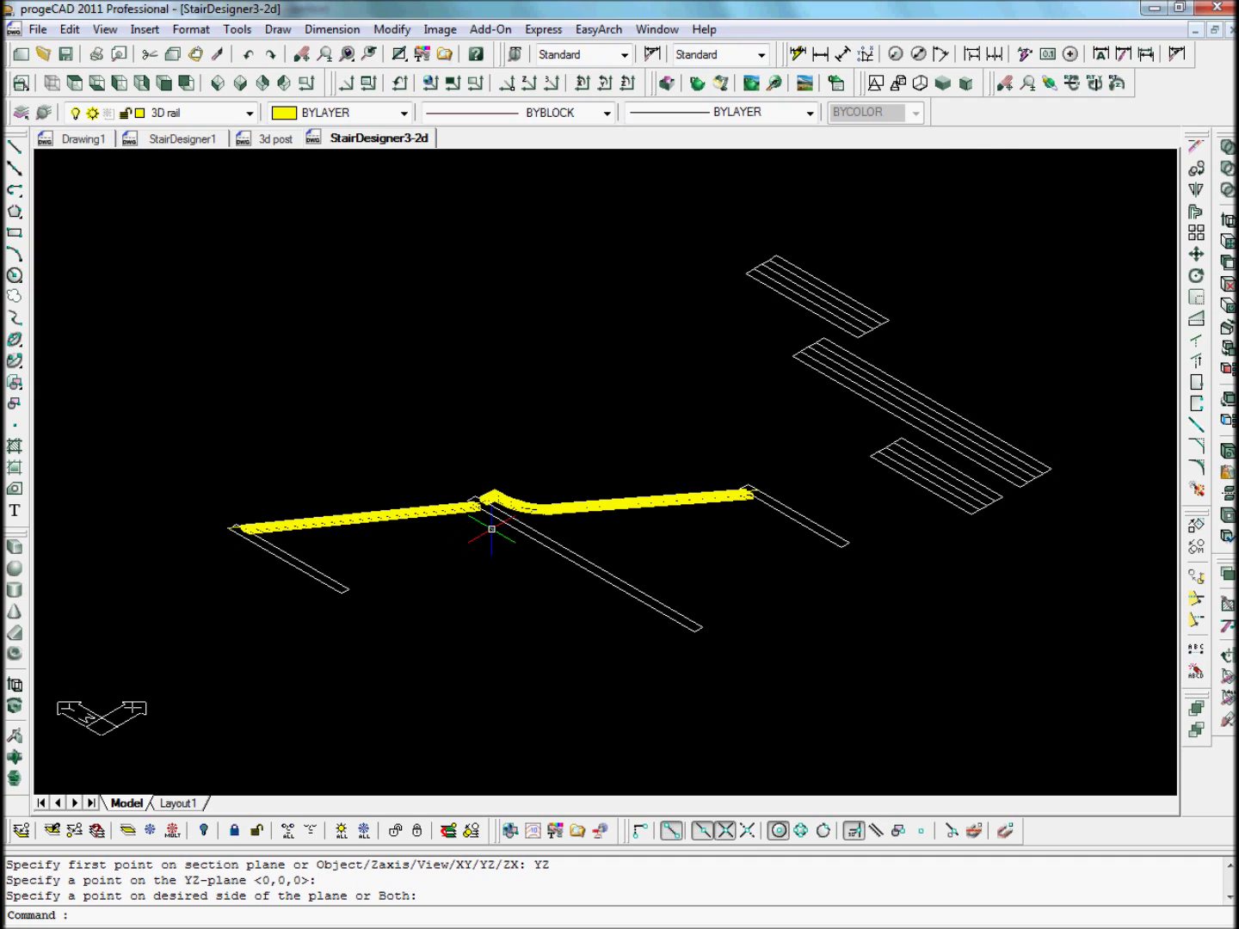
{"action": "scroll", "coordinate": [491, 523], "scroll_direction": "up", "scroll_amount": 2}
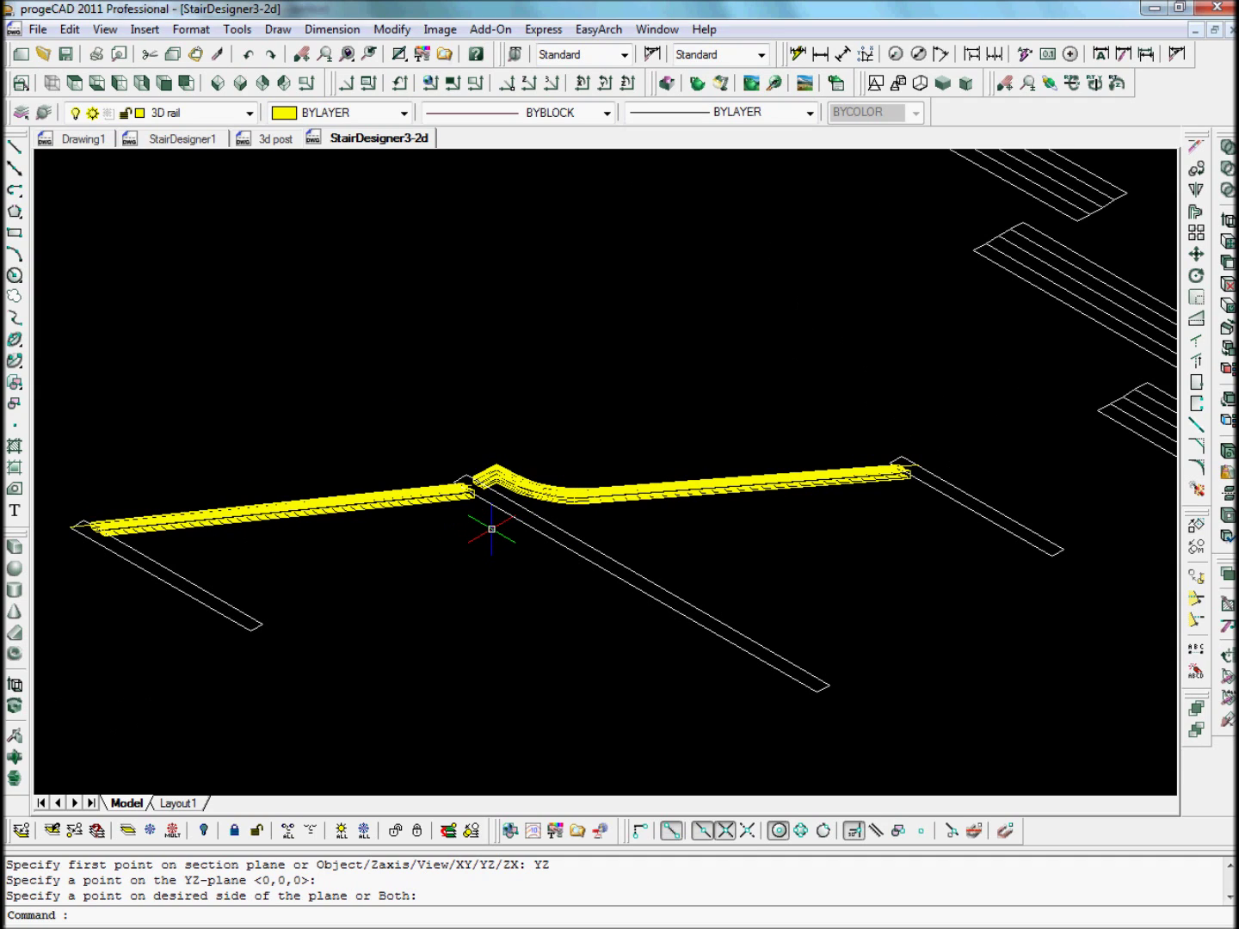
{"action": "left_click", "coordinate": [698, 83]}
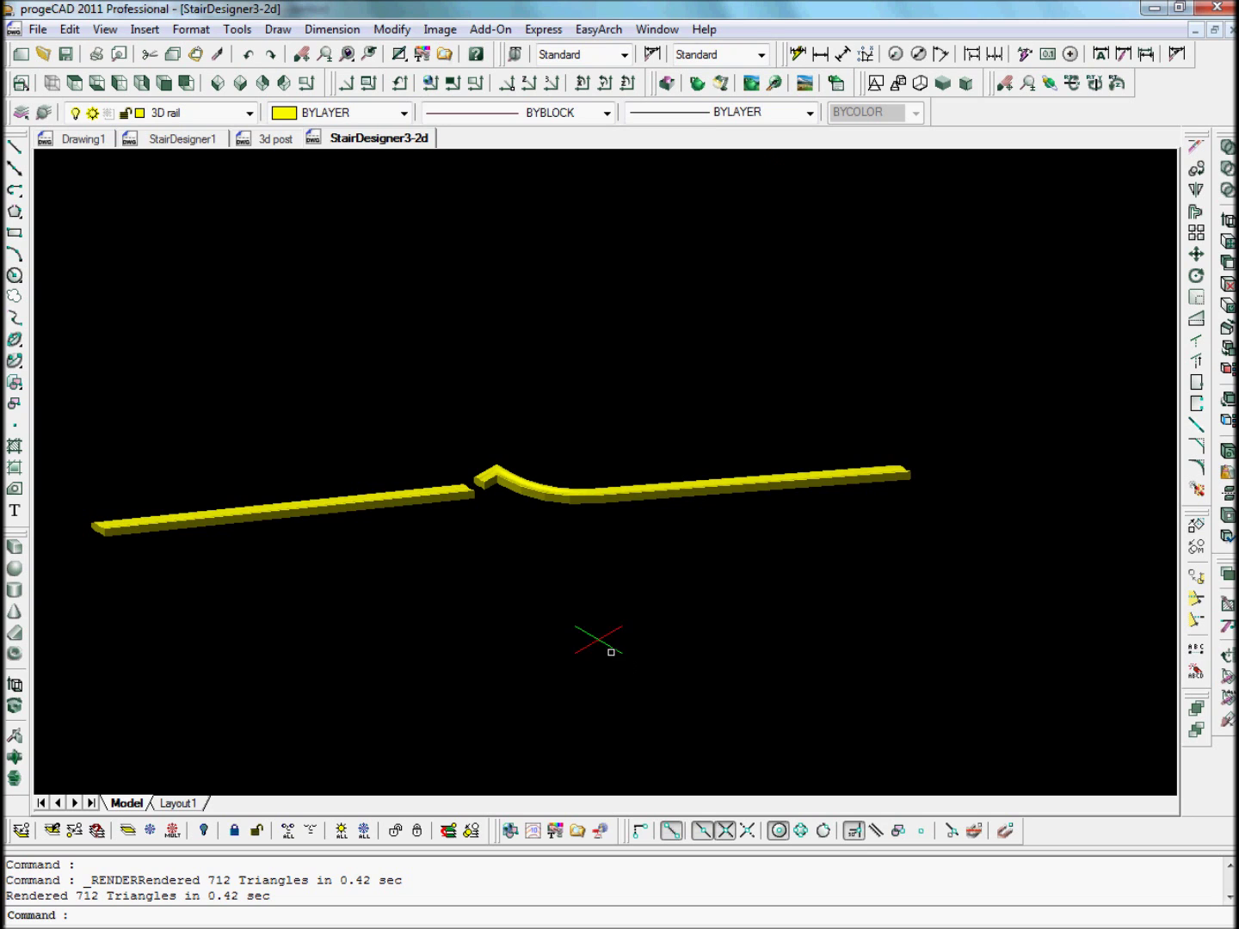
{"action": "scroll", "coordinate": [504, 497], "scroll_direction": "up", "scroll_amount": 3}
{"action": "left_click", "coordinate": [698, 83]}
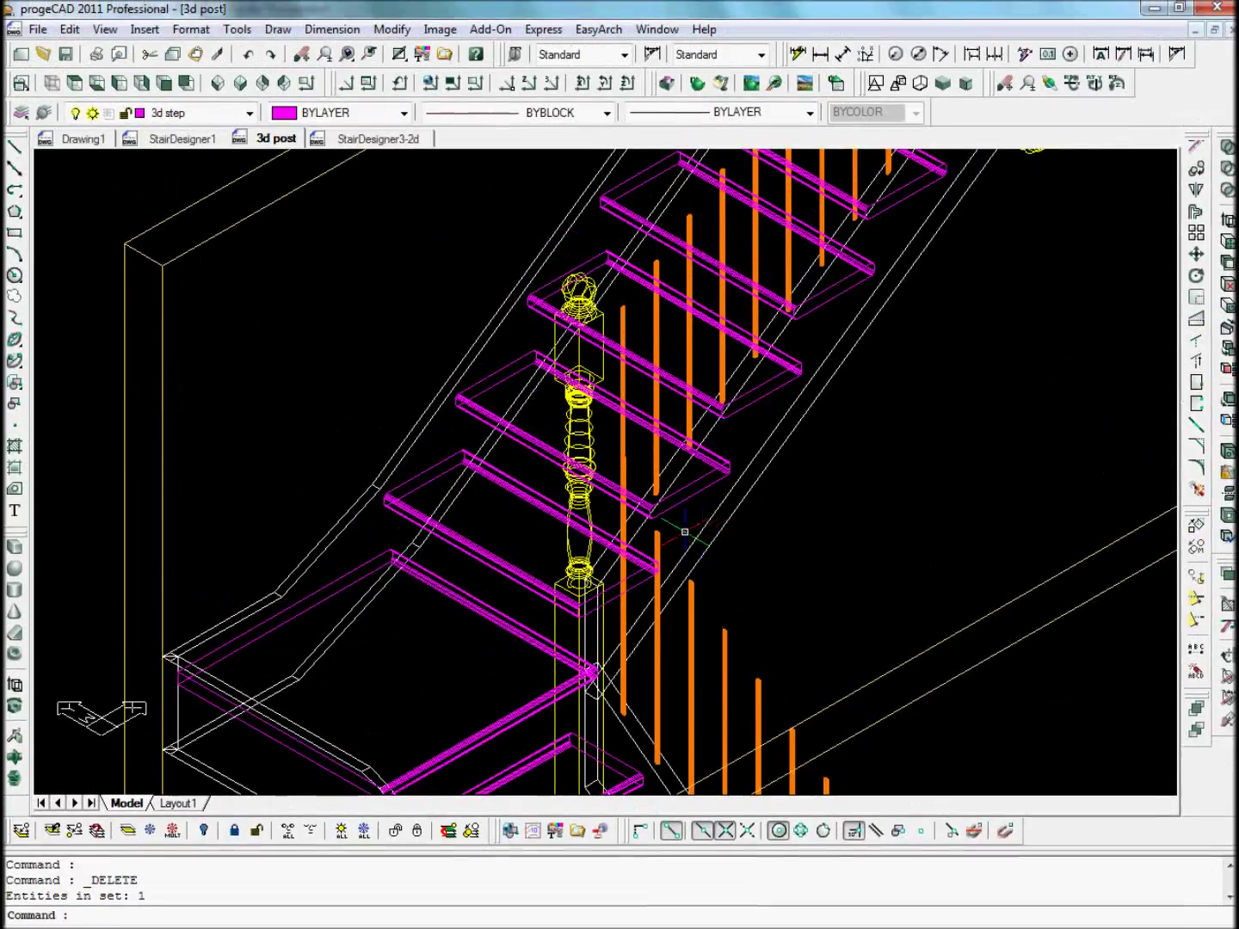
In the 3d post drawing, render the lower flight with its newel posts and balusters
{"action": "scroll", "coordinate": [683, 526], "scroll_direction": "down", "scroll_amount": 5}
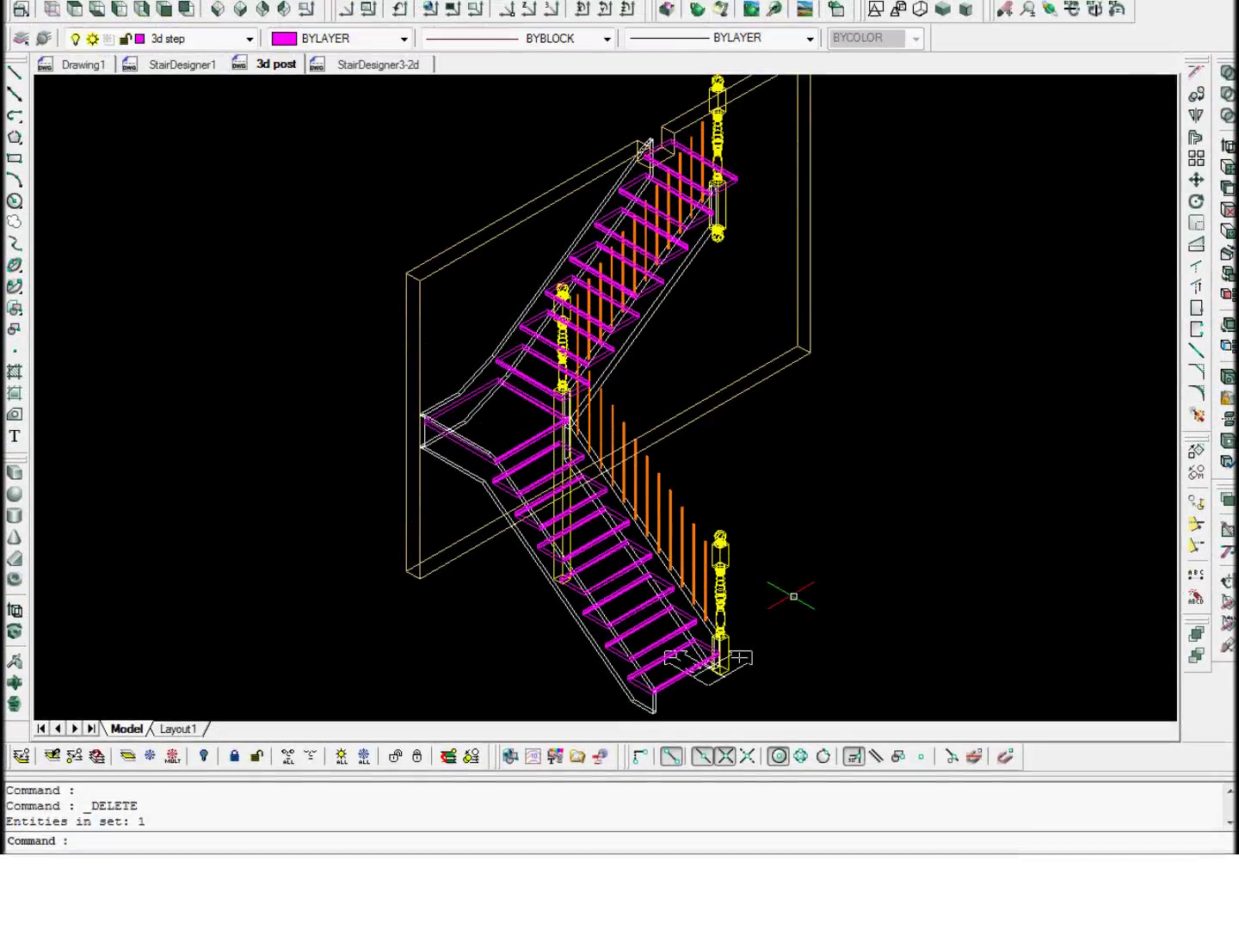
{"action": "scroll", "coordinate": [725, 662], "scroll_direction": "up", "scroll_amount": 3}
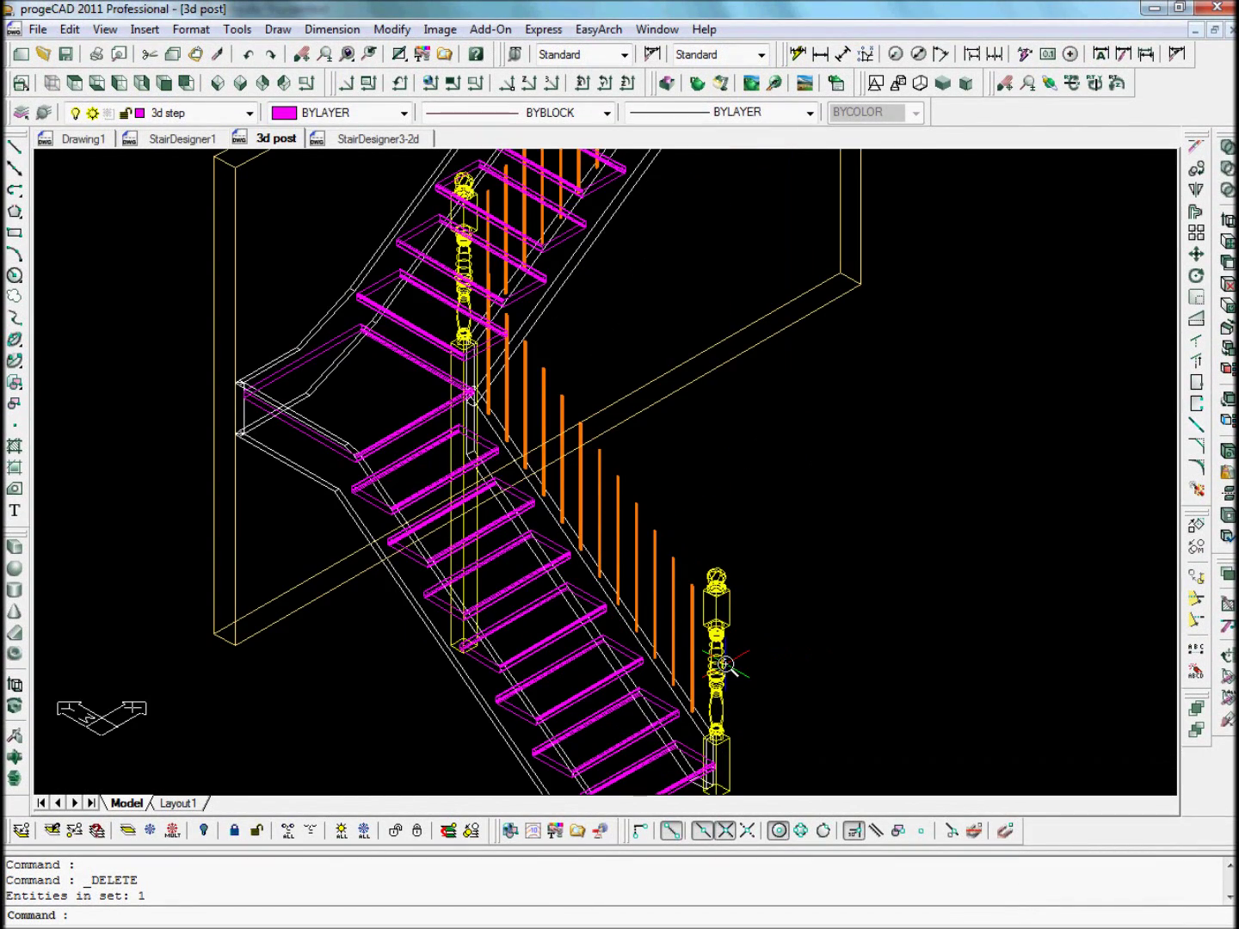
{"action": "left_click", "coordinate": [695, 83]}
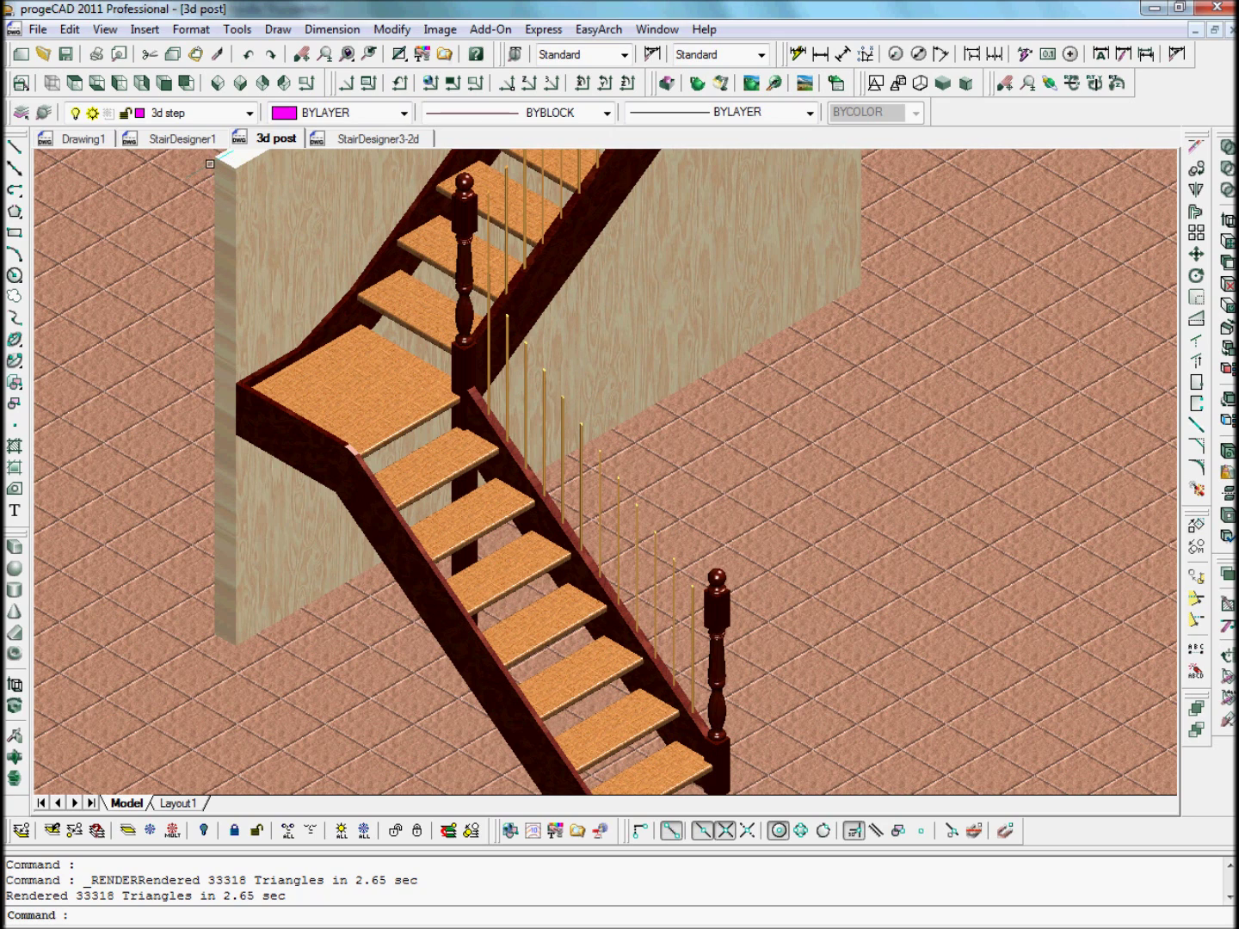
Turn on the Right Handrail layer and render the staircase with its plain handrail
{"action": "left_click", "coordinate": [250, 114]}
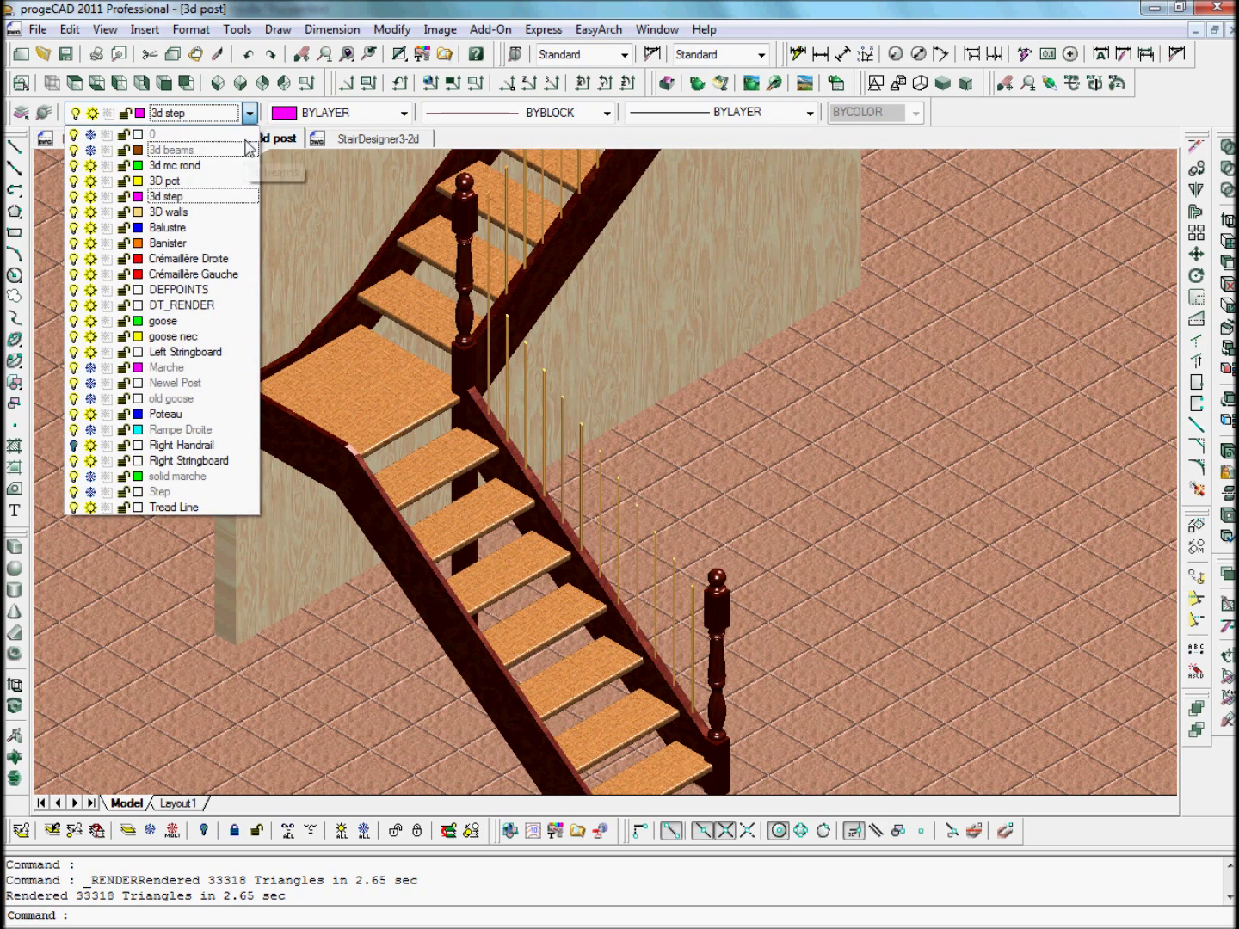
{"action": "left_click", "coordinate": [74, 446]}
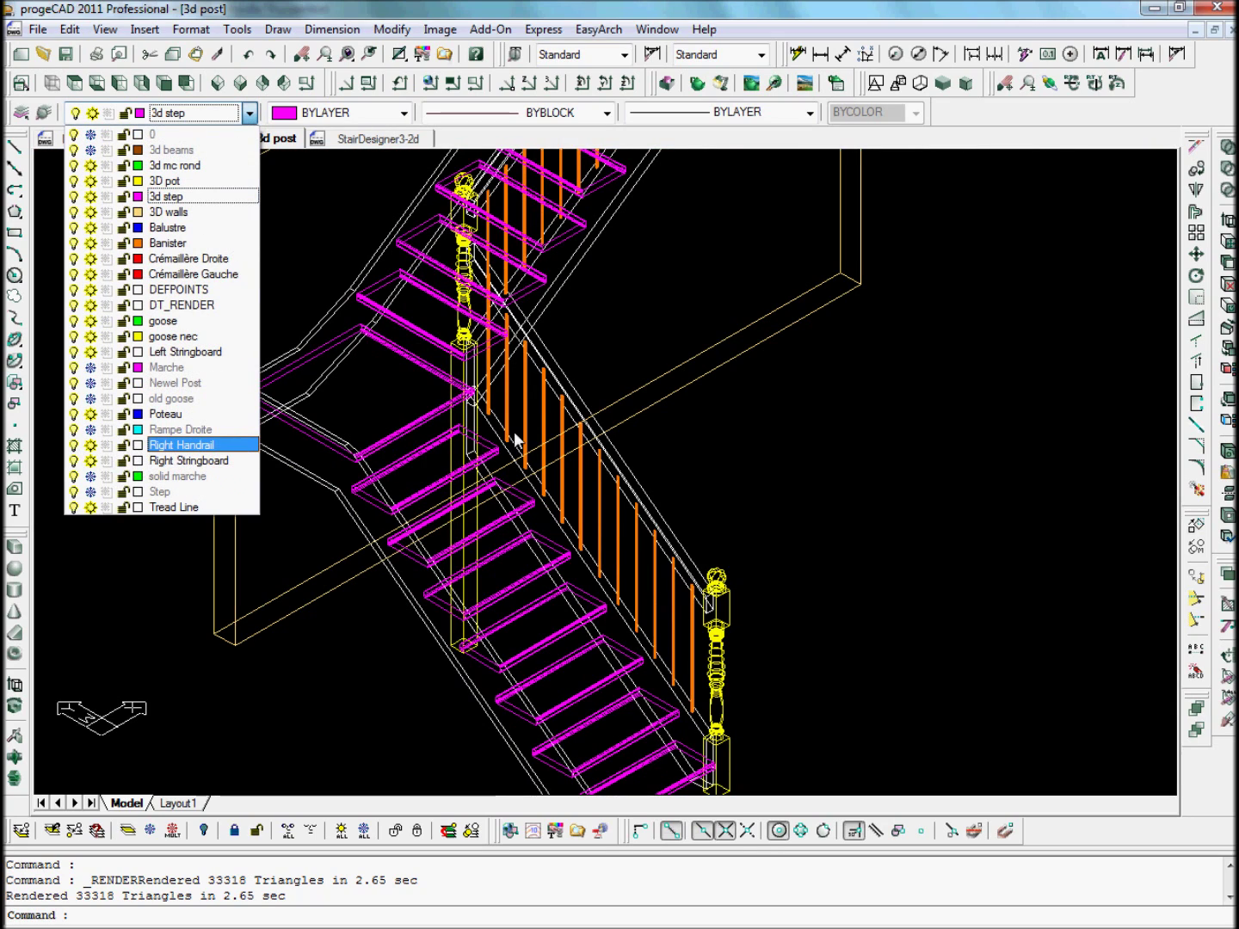
{"action": "left_click", "coordinate": [643, 332]}
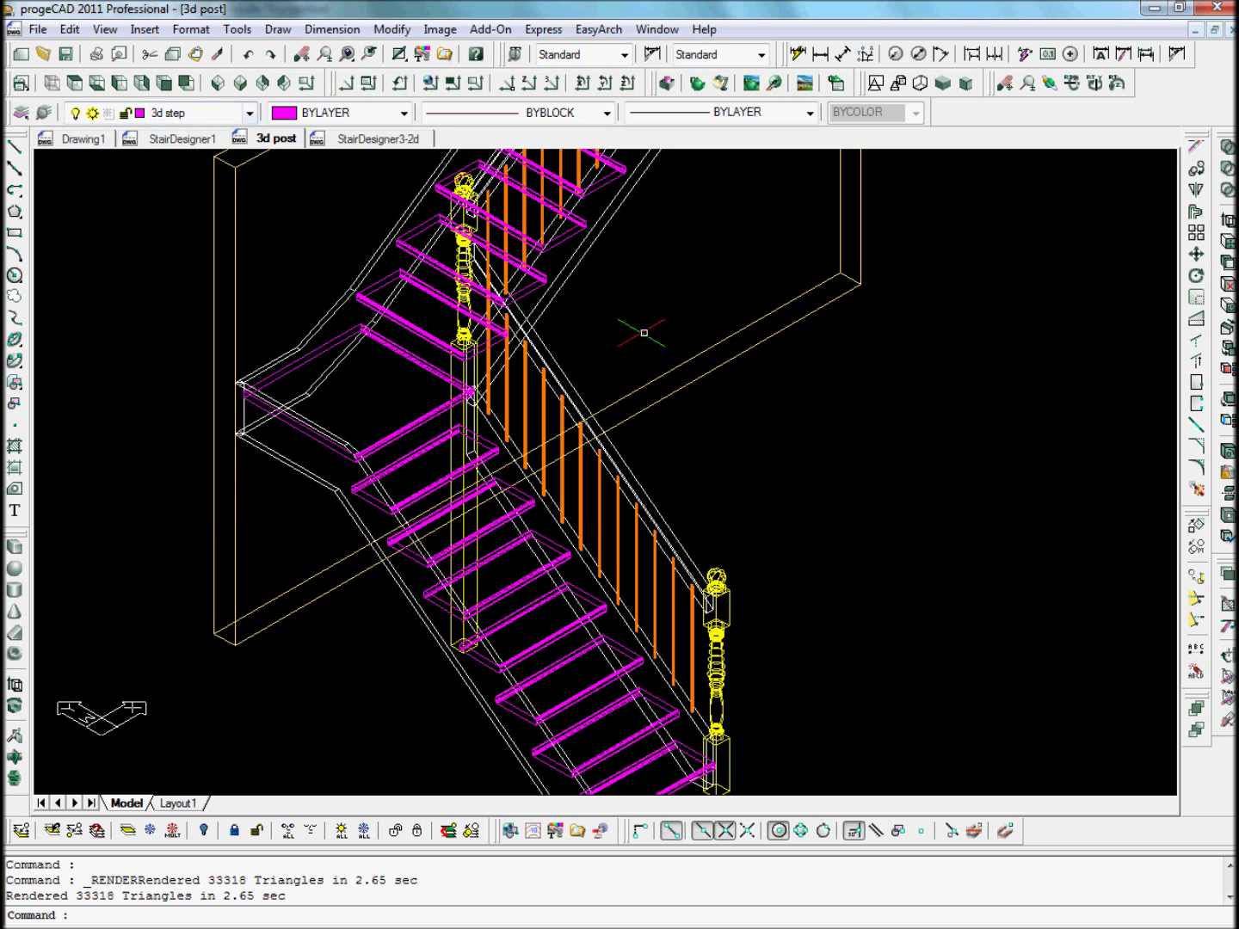
{"action": "left_click", "coordinate": [697, 82]}
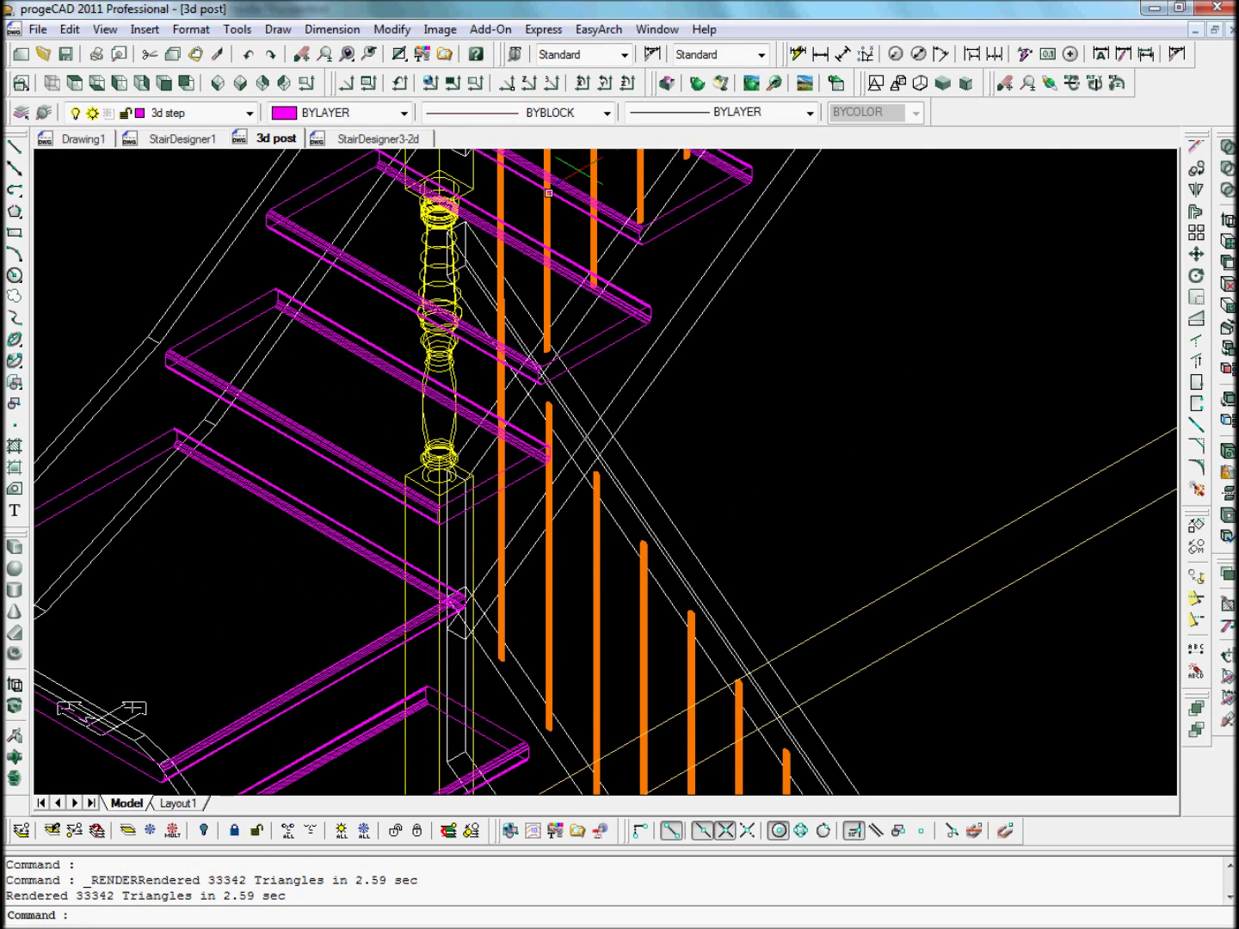
Render a close-up of the plain handrail at the middle newel post, then switch back to the StairDesigner3-2d drawing
{"action": "left_click", "coordinate": [697, 83]}
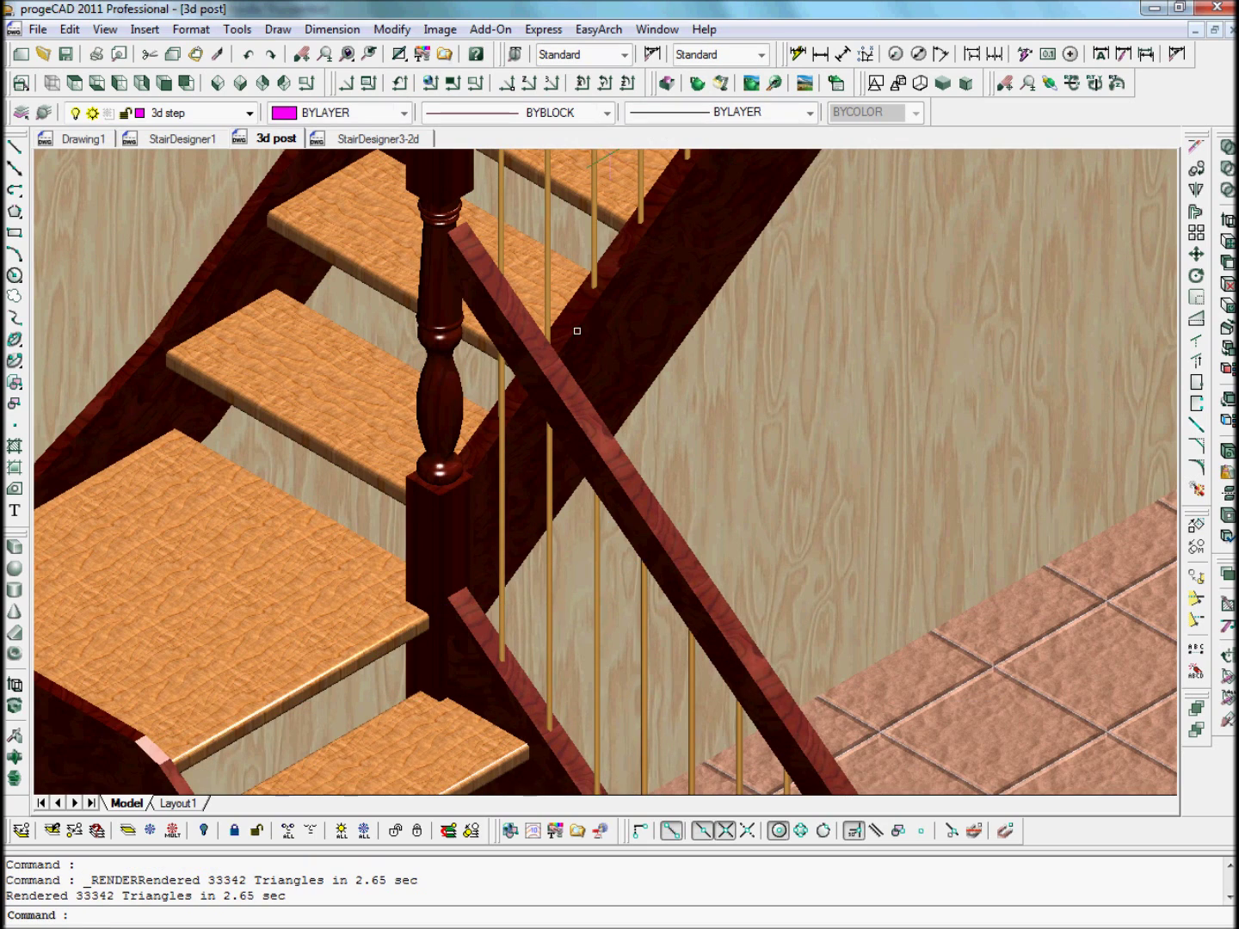
{"action": "middle_click_drag", "start_coordinate": [528, 287], "coordinate": [567, 427]}
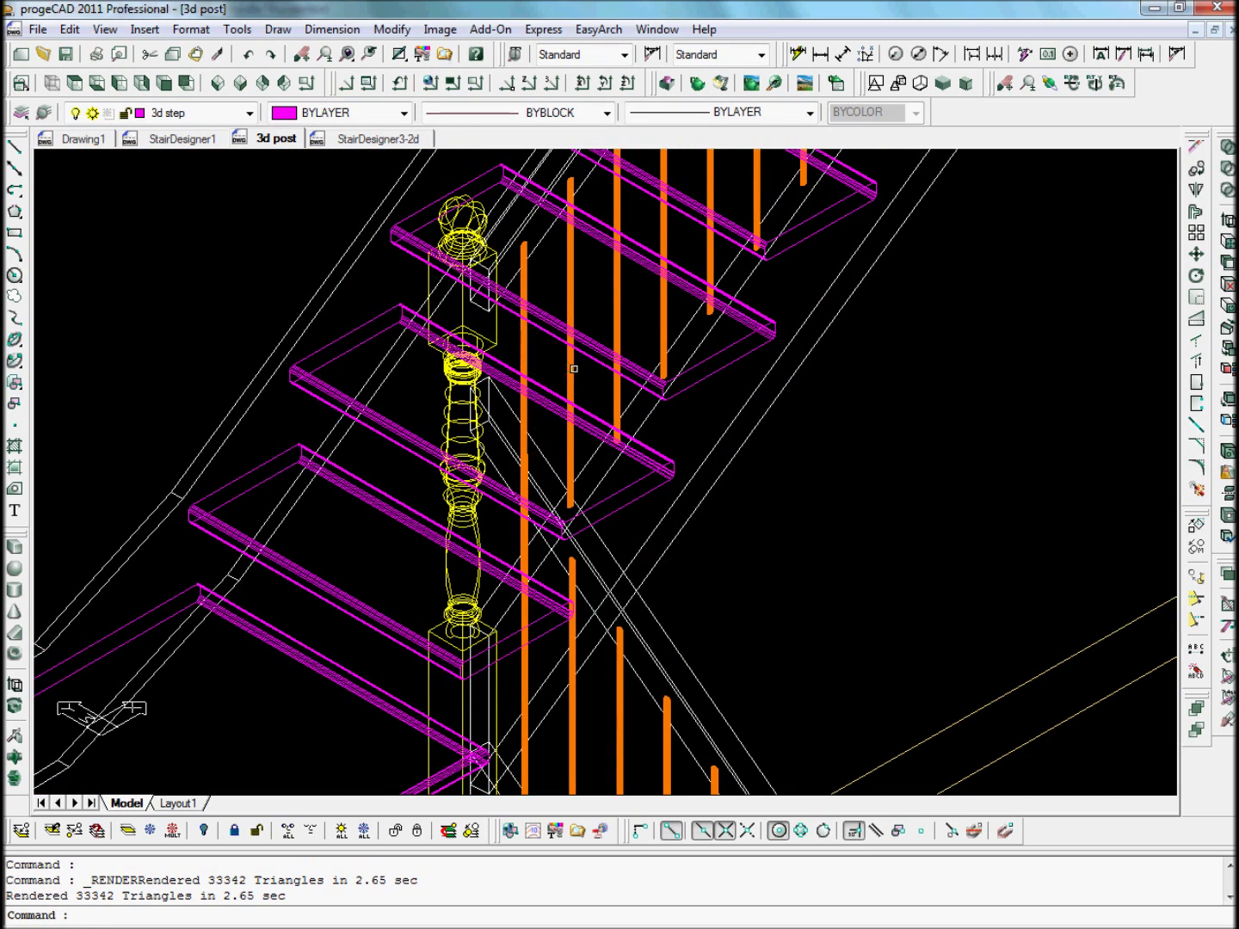
{"action": "scroll", "coordinate": [611, 392], "scroll_direction": "down", "scroll_amount": 5}
{"action": "middle_click_drag", "start_coordinate": [843, 497], "coordinate": [751, 385]}
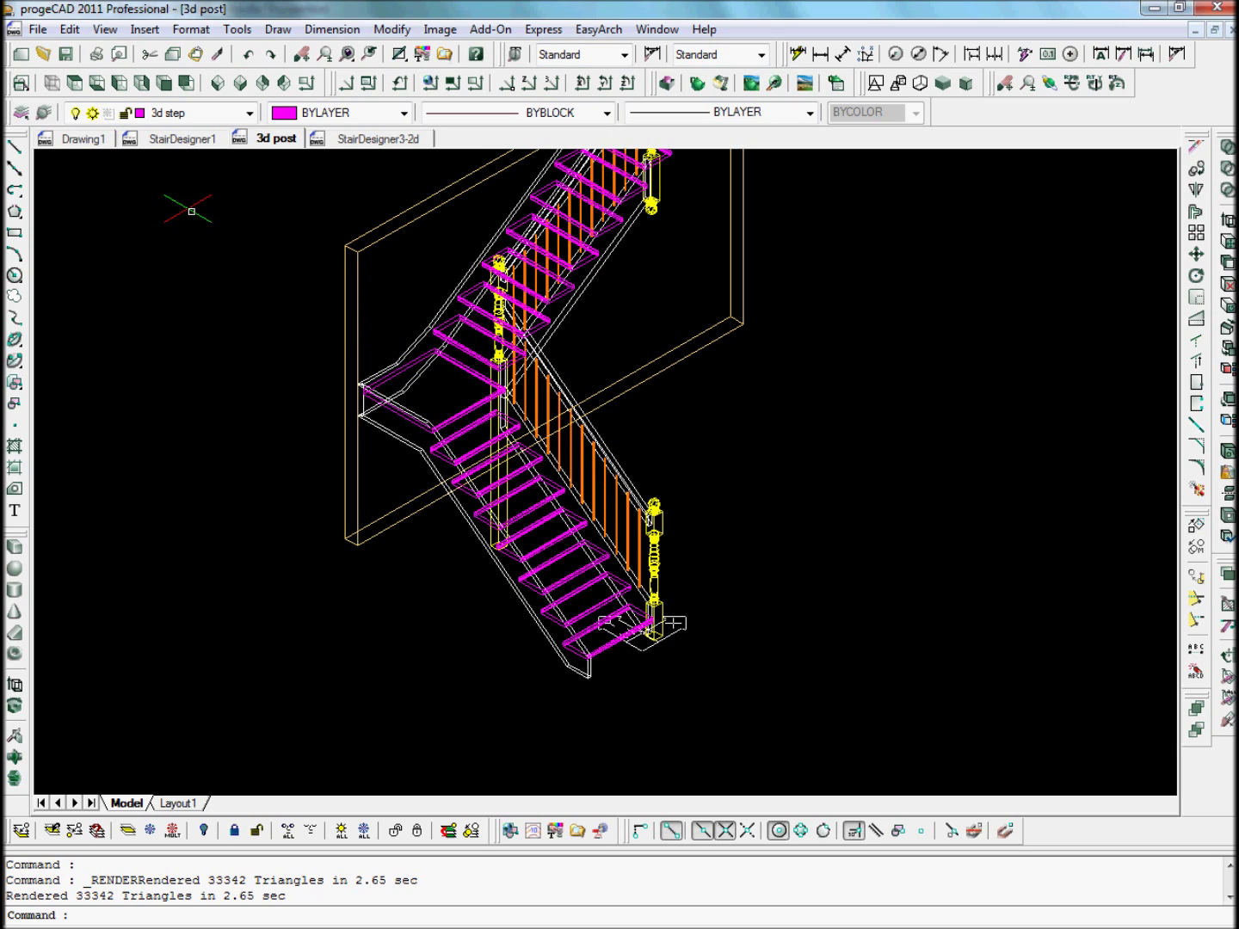
{"action": "left_click", "coordinate": [331, 144]}
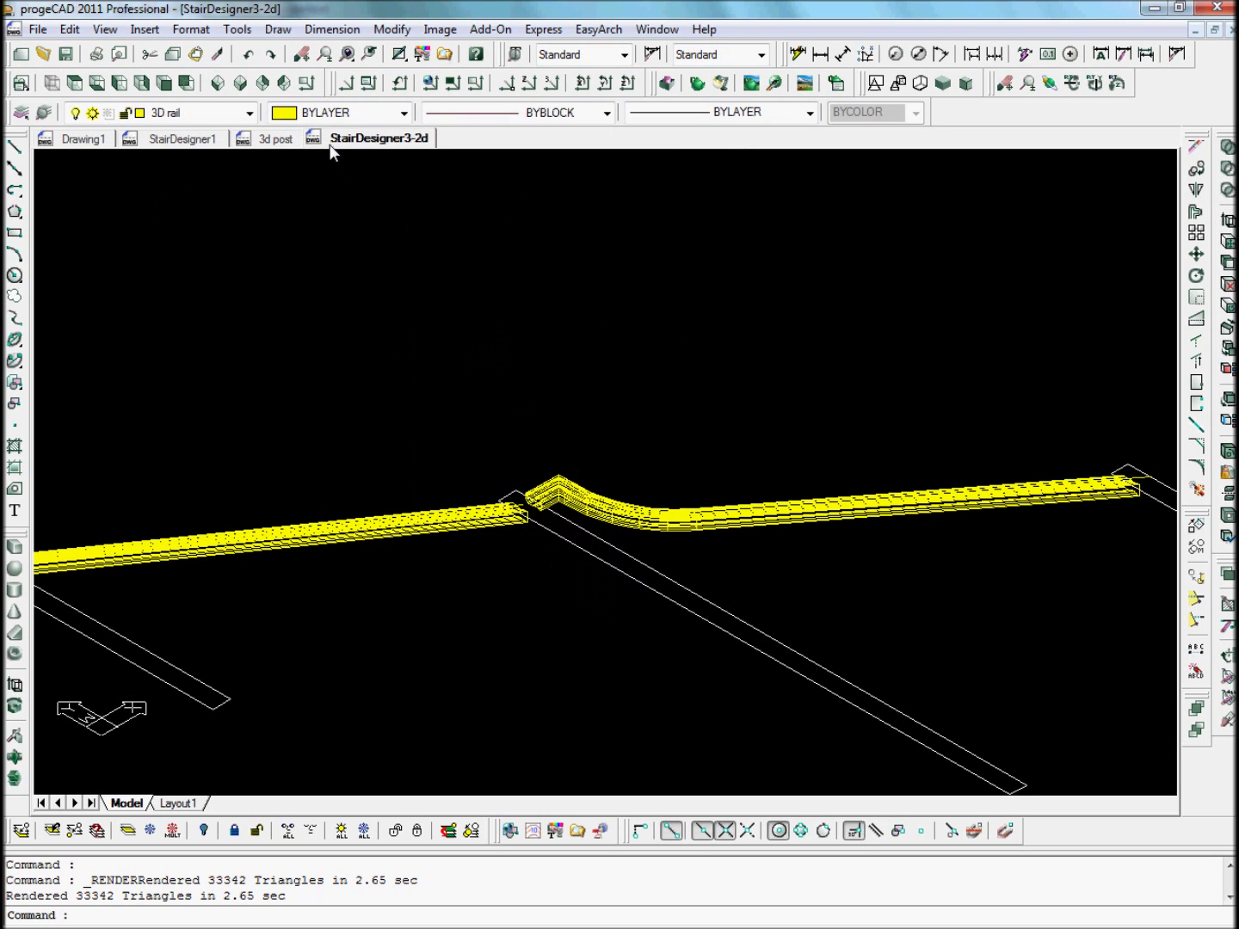
Copy the curved handrail solid to the clipboard, using the bottom corner of its straight end at the newel post as base point
{"action": "middle_click_drag", "start_coordinate": [901, 542], "coordinate": [752, 567]}
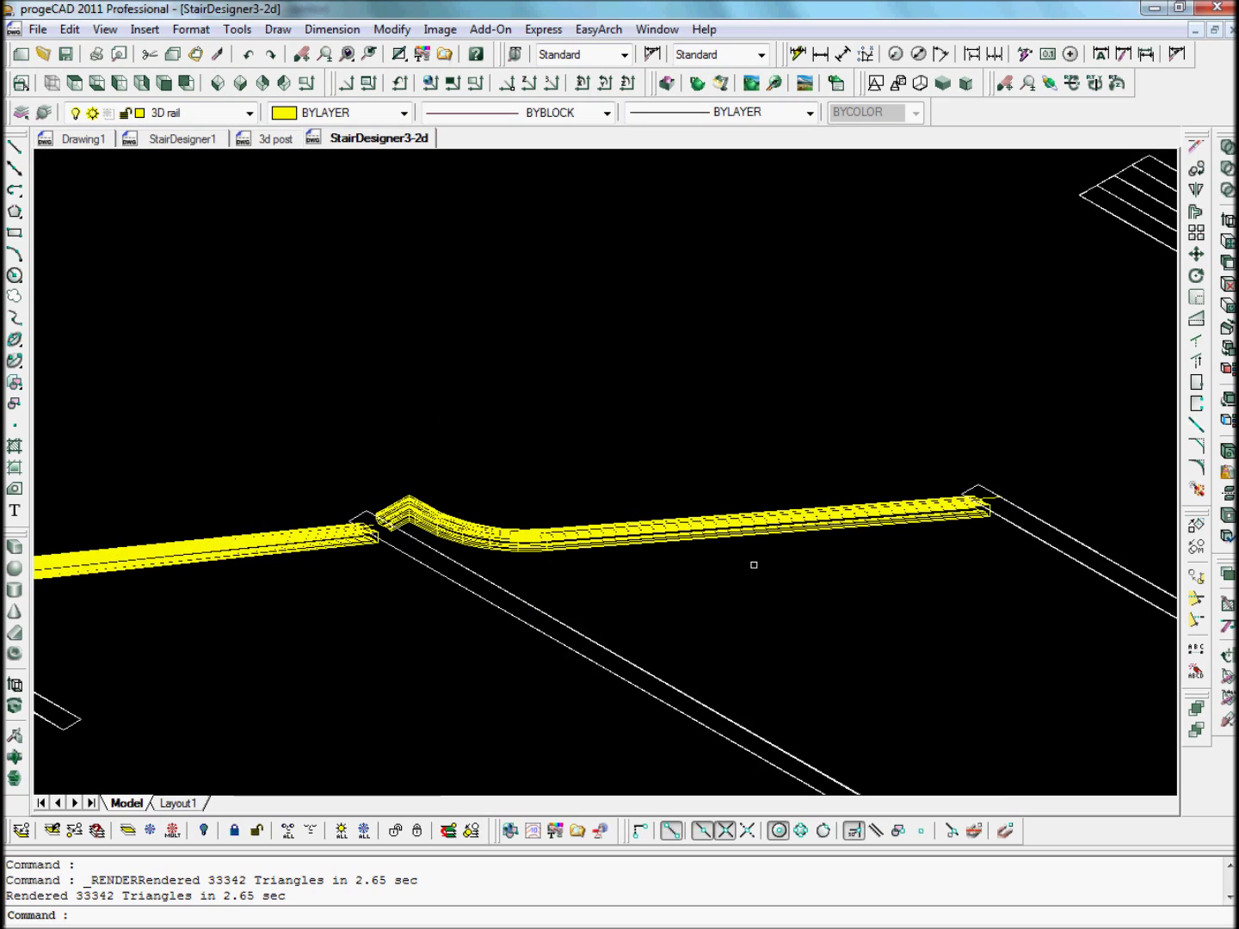
{"action": "left_click", "coordinate": [70, 29]}
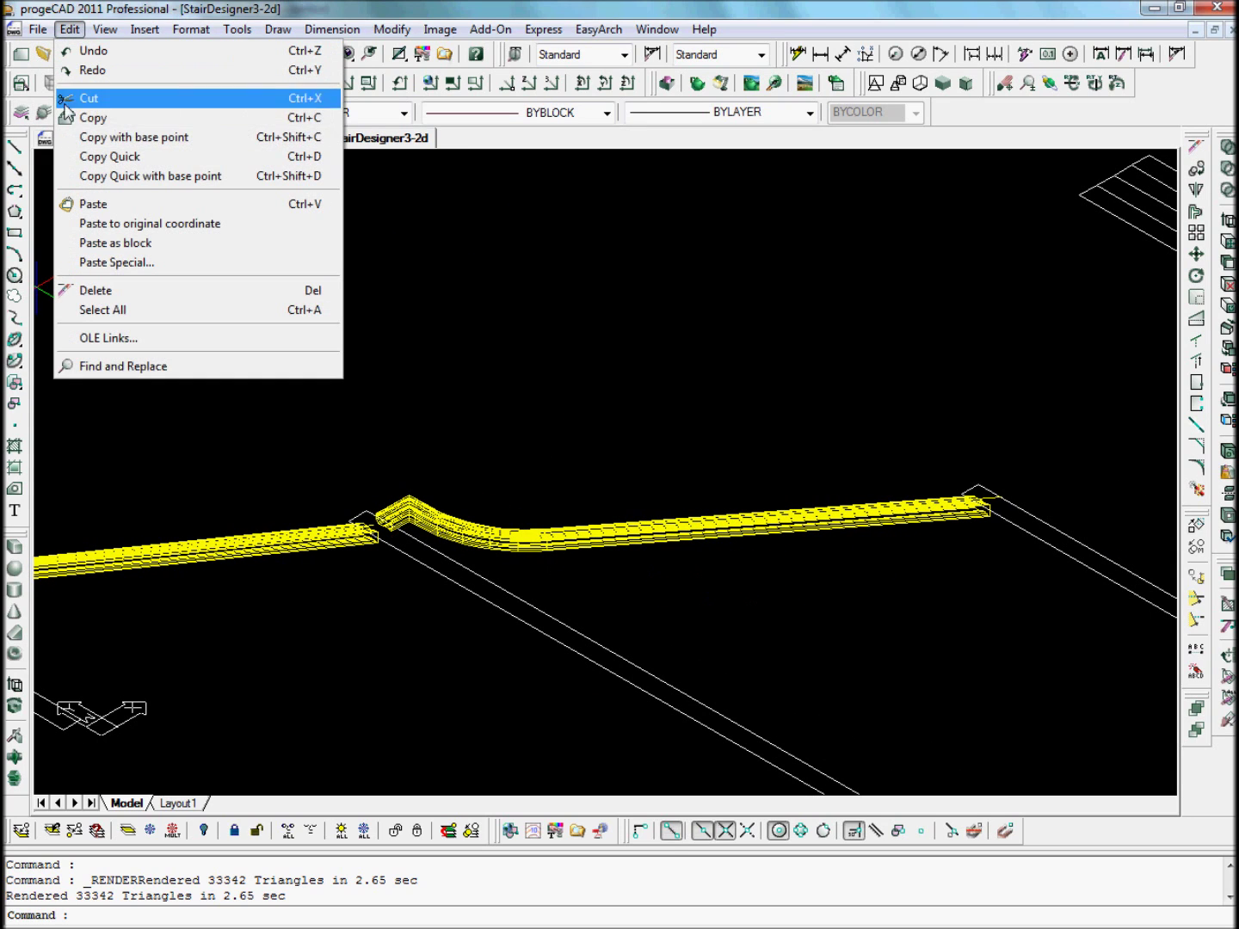
{"action": "left_click", "coordinate": [95, 138]}
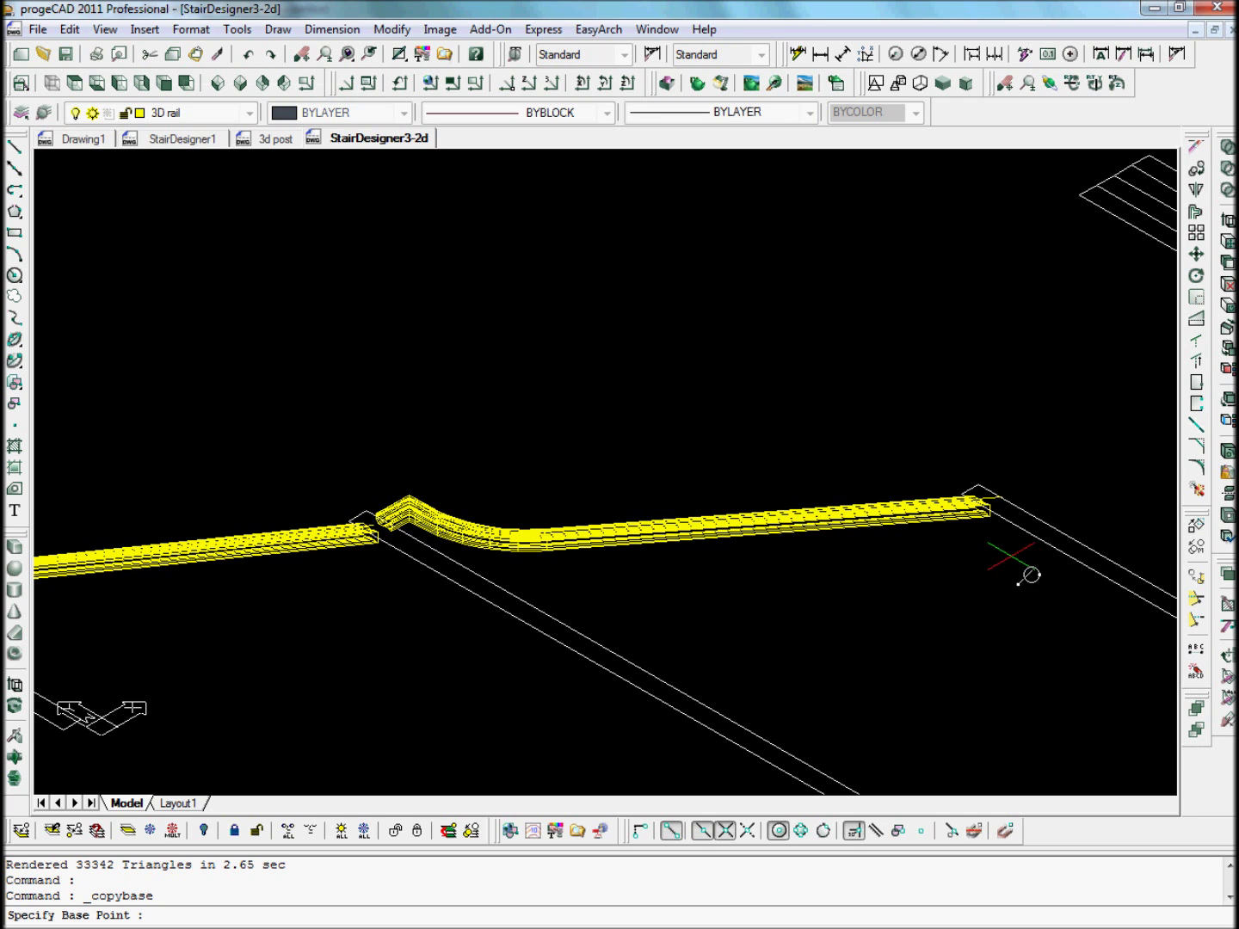
{"action": "scroll", "coordinate": [1023, 572], "scroll_direction": "up", "scroll_amount": 3}
{"action": "left_click", "coordinate": [924, 394]}
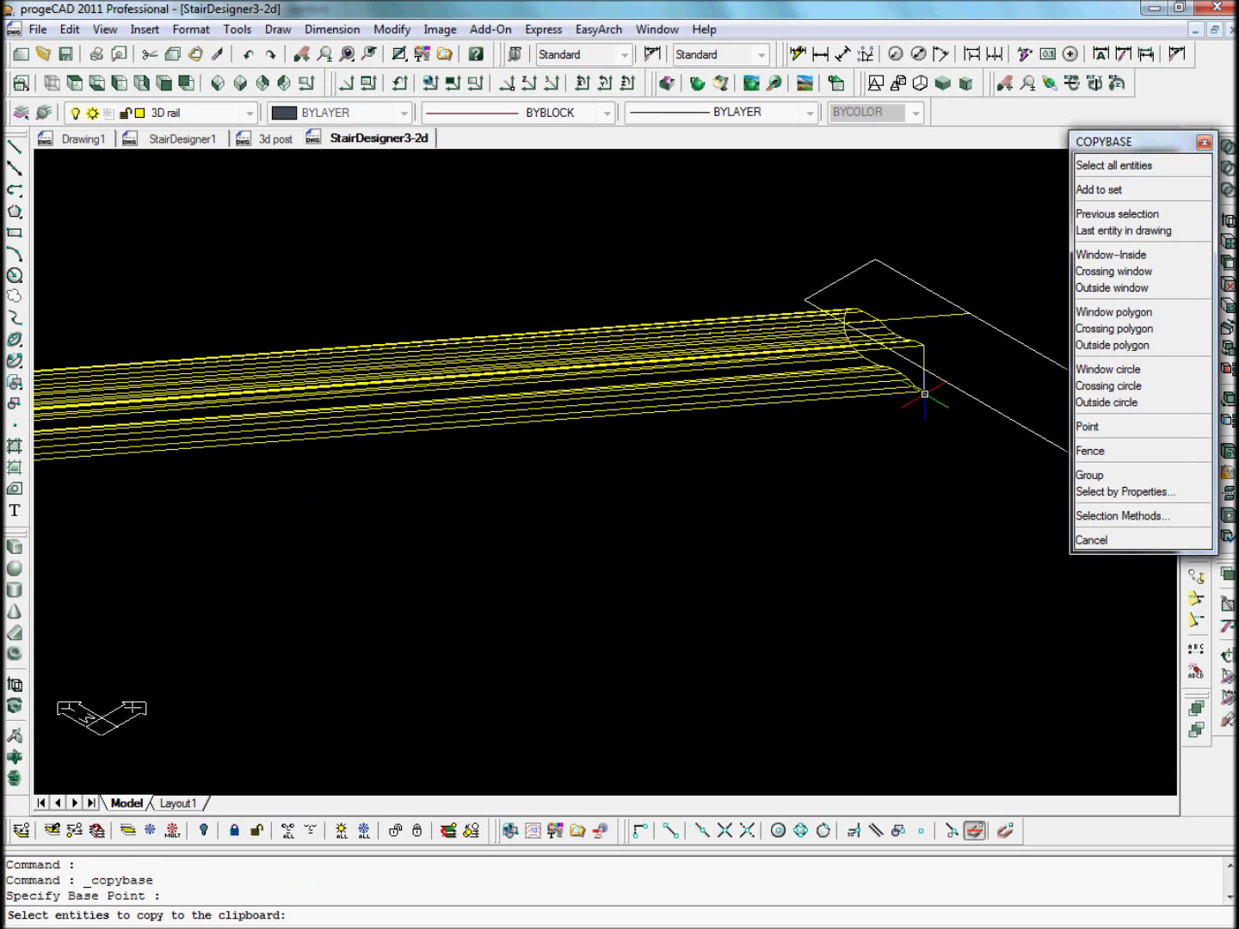
{"action": "left_click", "coordinate": [775, 403]}
{"action": "key", "text": "Return"}
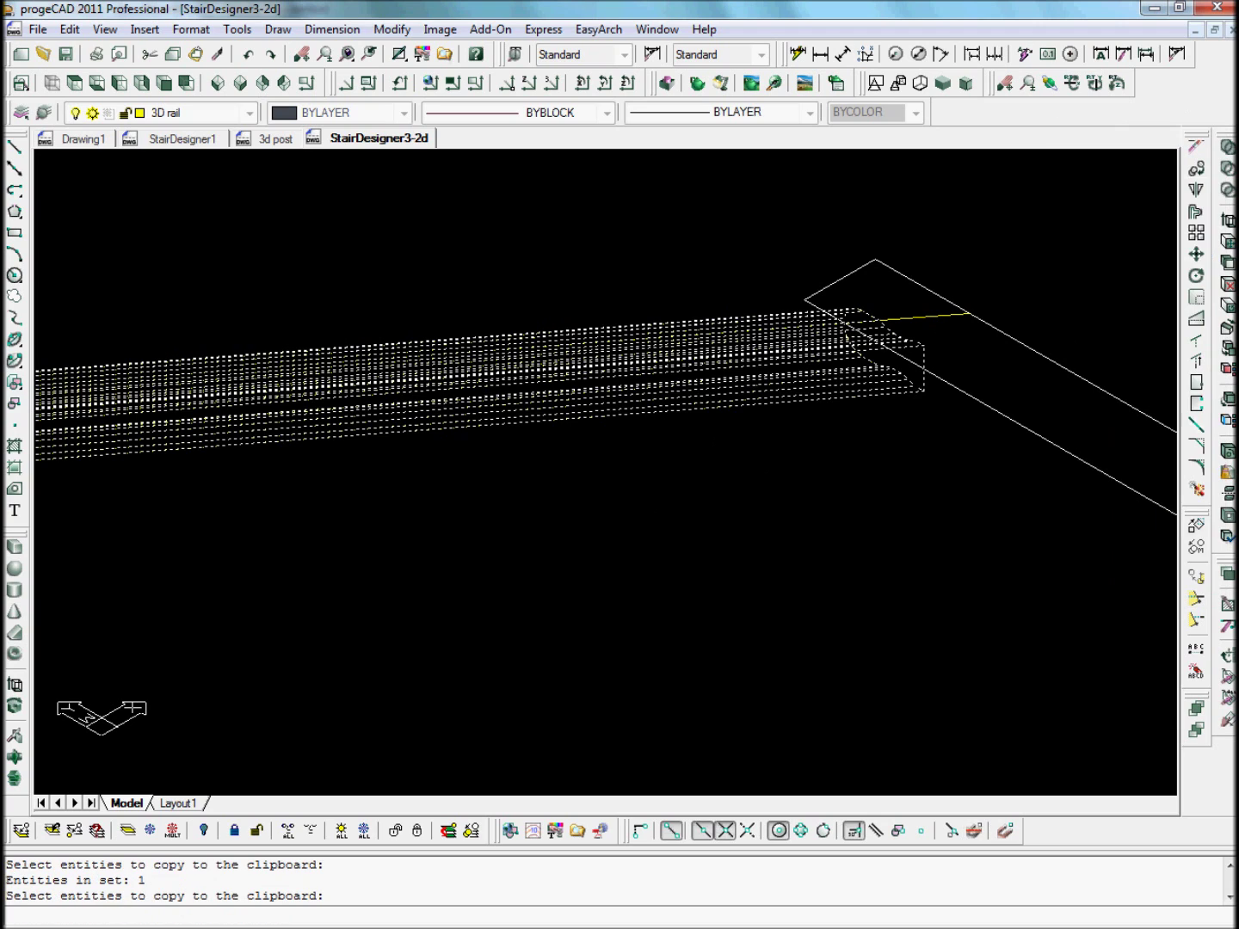
Paste the curved handrail into the 3d post drawing at the plain handrail's bottom corner on the lower newel post and render it
{"action": "left_click", "coordinate": [260, 143]}
{"action": "scroll", "coordinate": [652, 515], "scroll_direction": "up", "scroll_amount": 5}
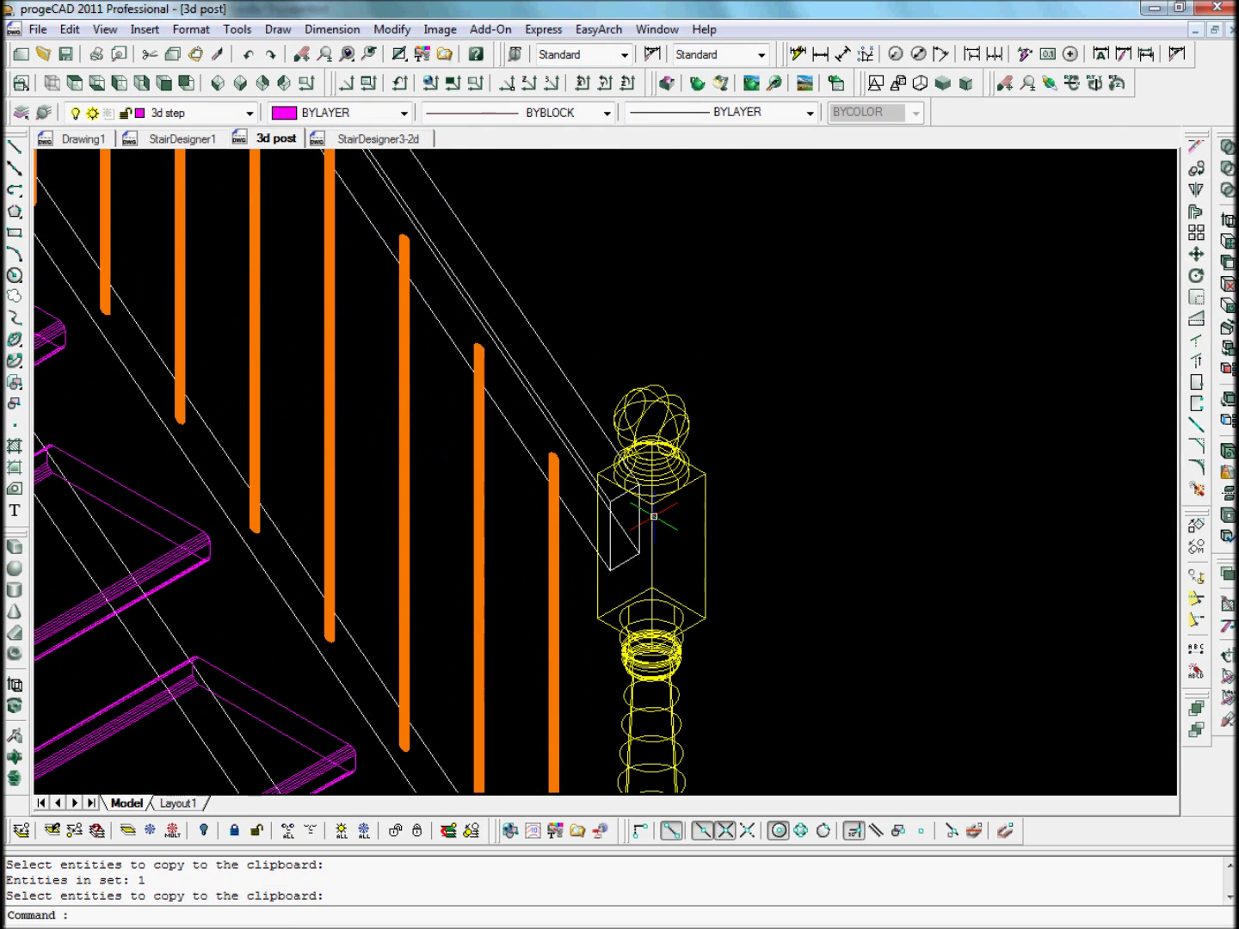
{"action": "left_click", "coordinate": [70, 30]}
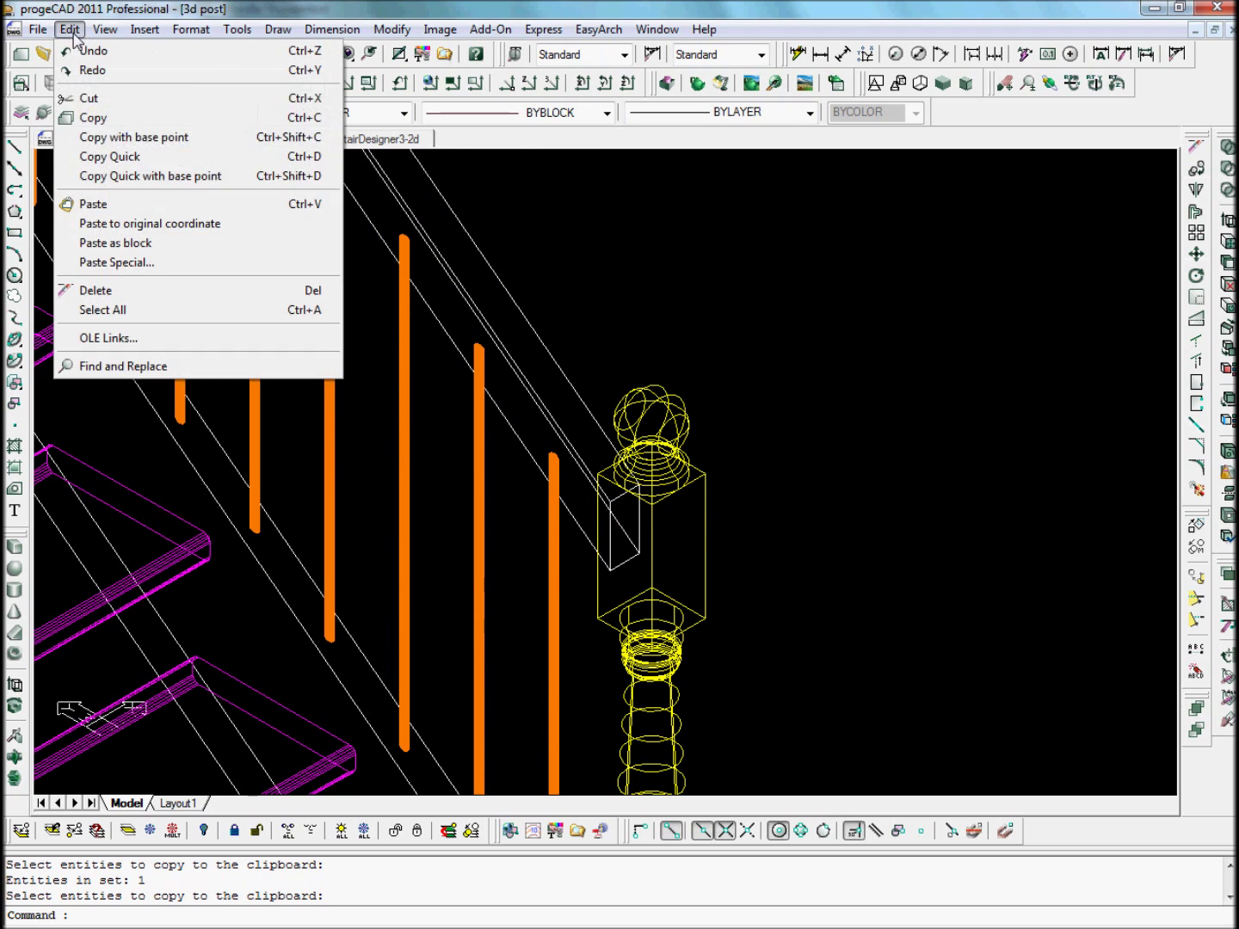
{"action": "left_click", "coordinate": [86, 200]}
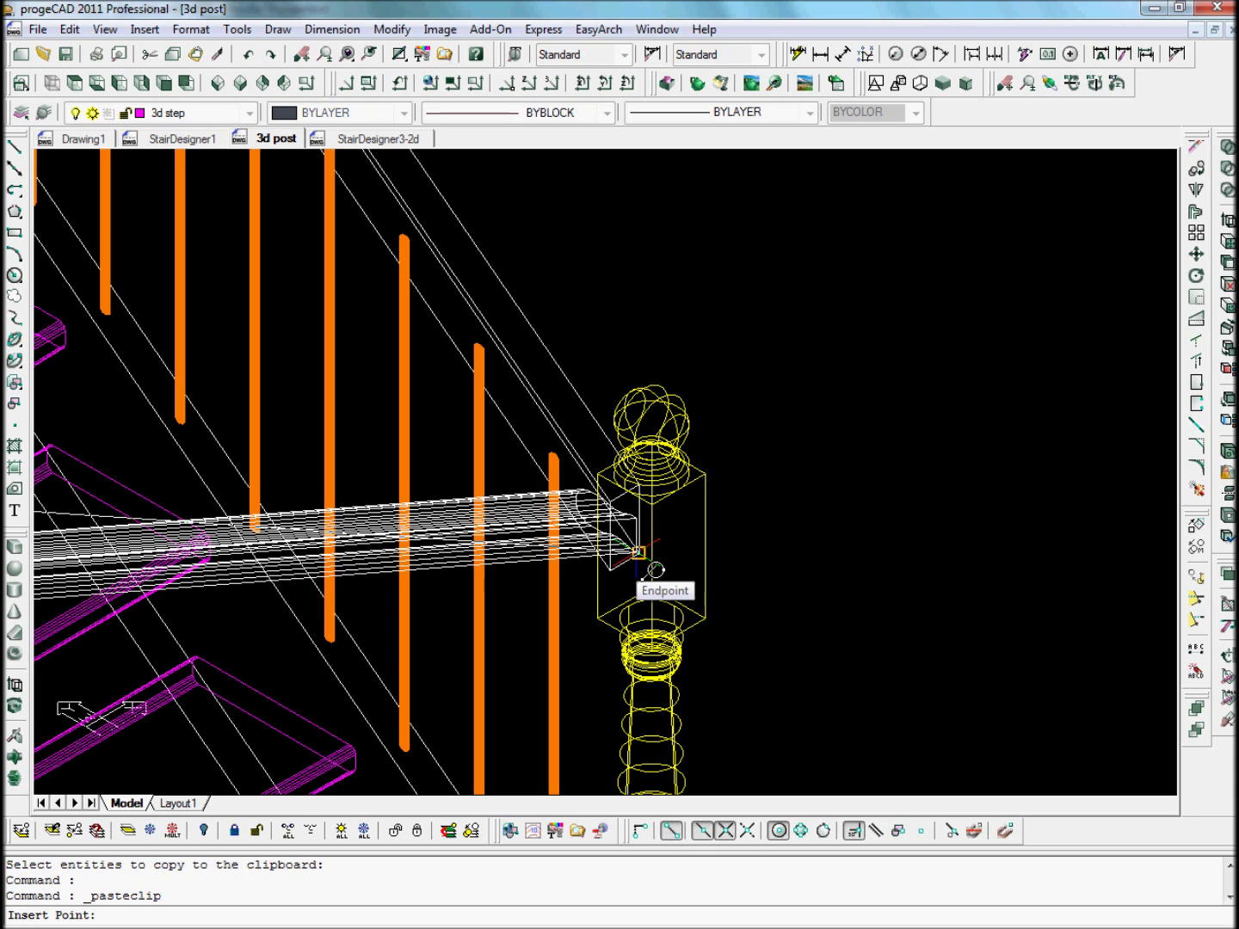
{"action": "left_click", "coordinate": [638, 551]}
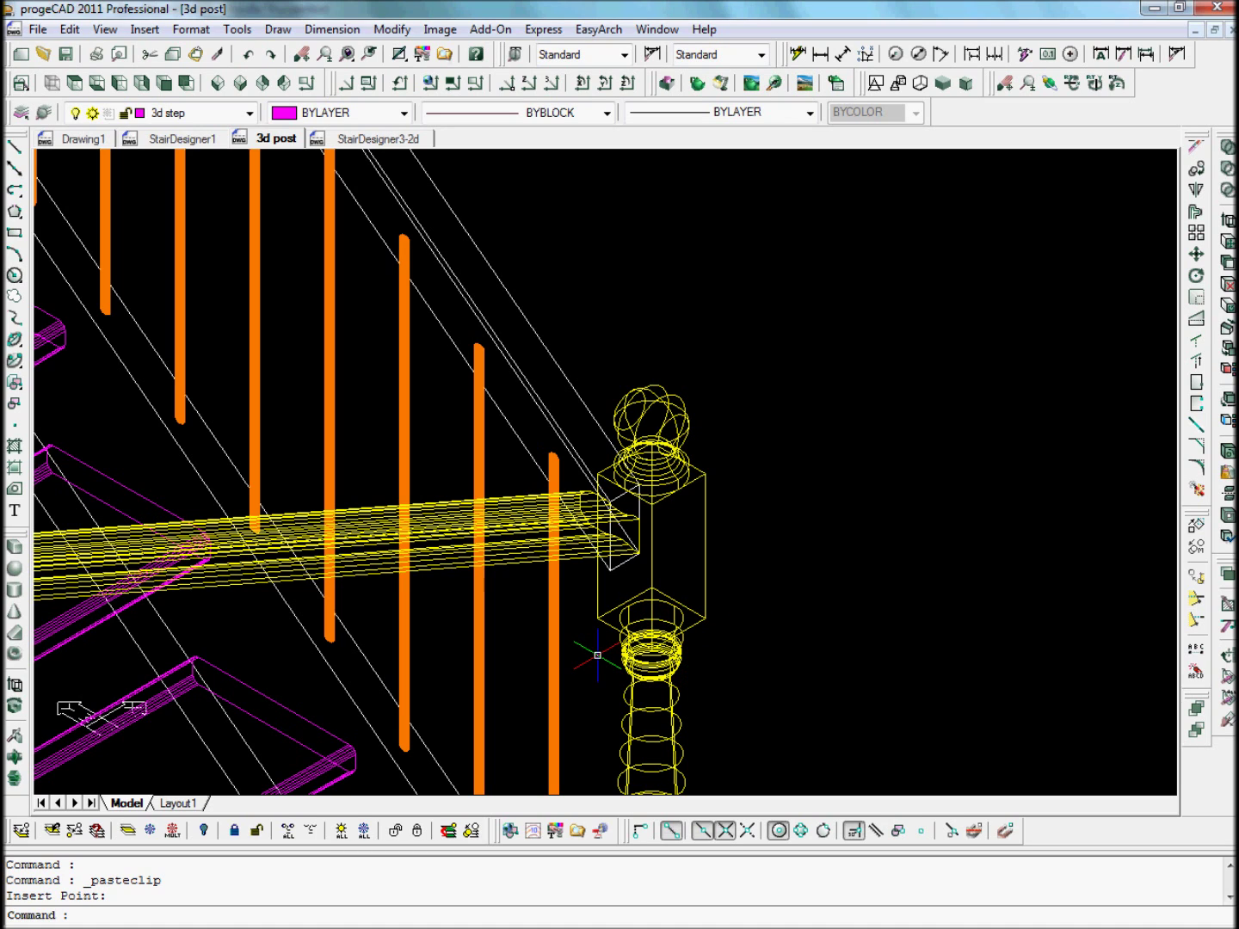
{"action": "left_click", "coordinate": [699, 83]}
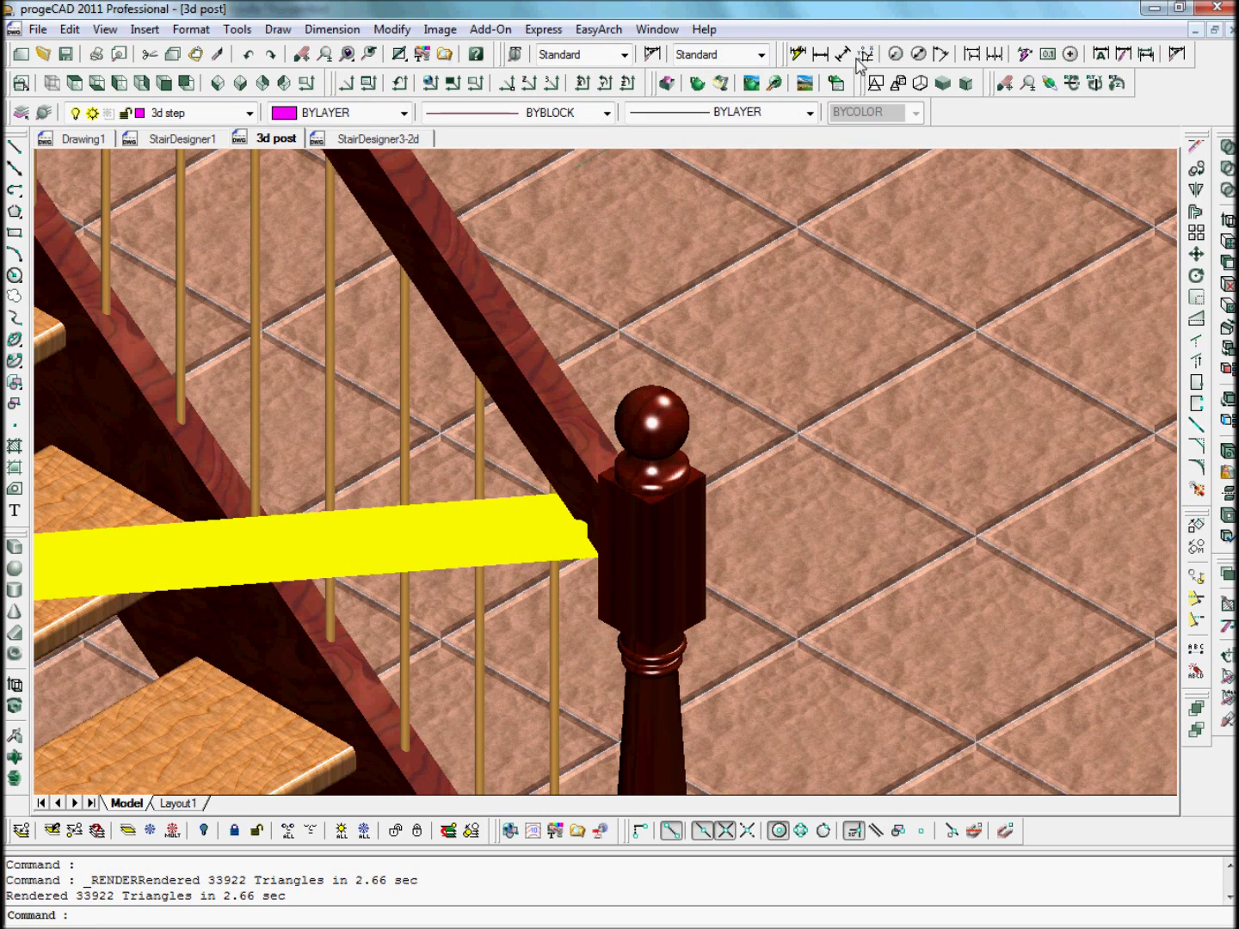
{"action": "left_click", "coordinate": [875, 84]}
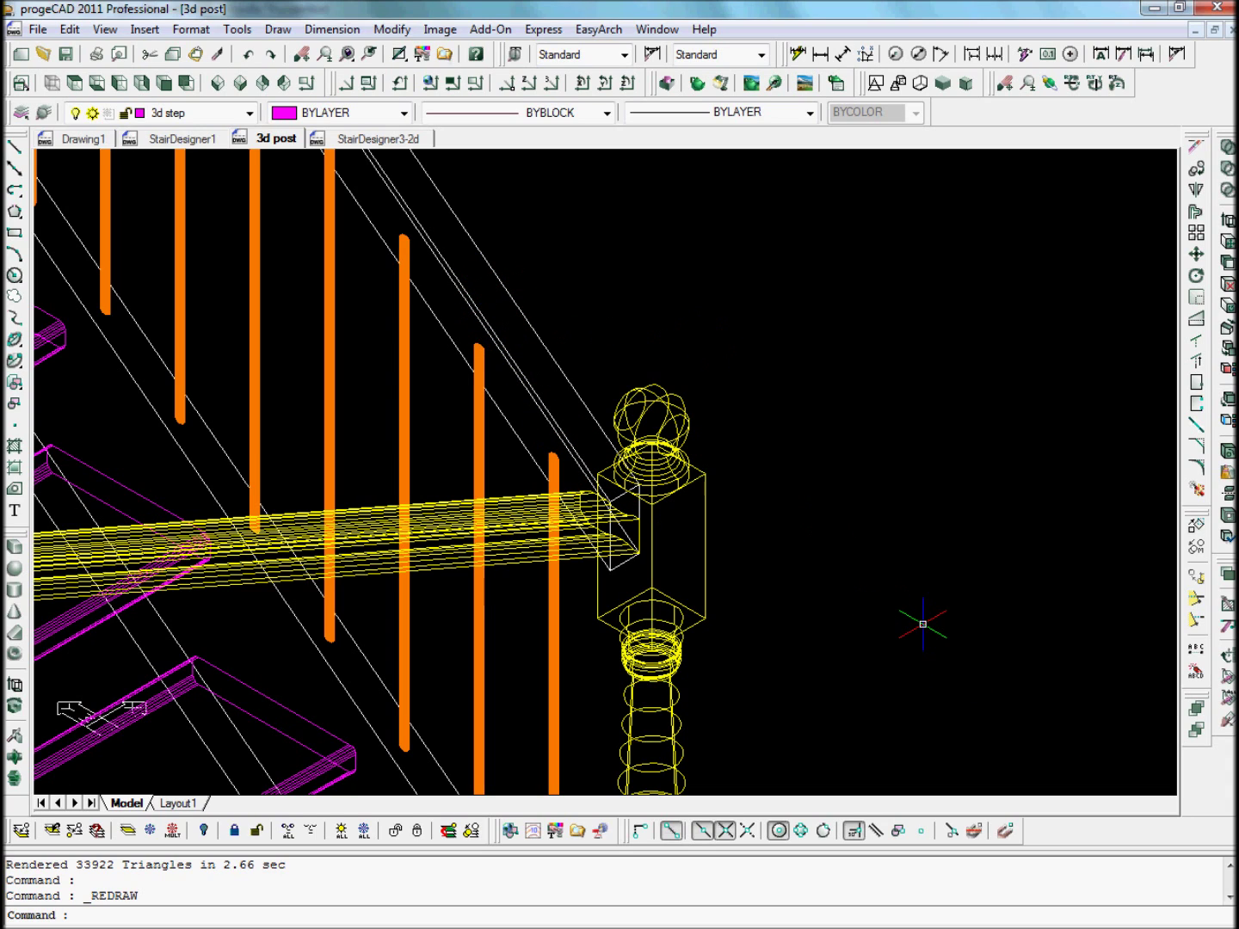
Align the pasted handrail's end at the lower newel, keeping its bottom corner fixed and matching the flat edge to the plain handrail's bottom edge
{"action": "left_click", "coordinate": [1226, 659]}
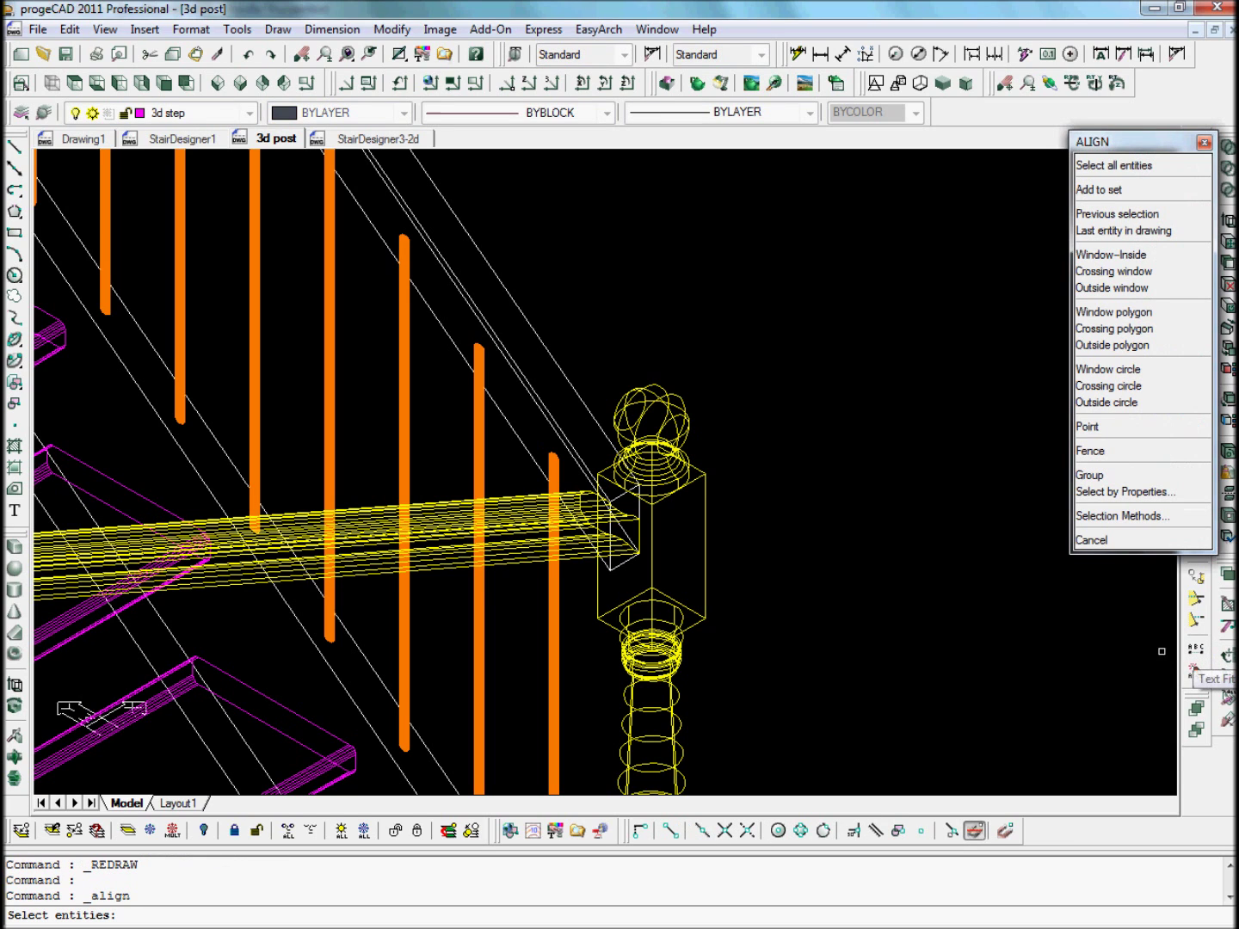
{"action": "left_click", "coordinate": [506, 571]}
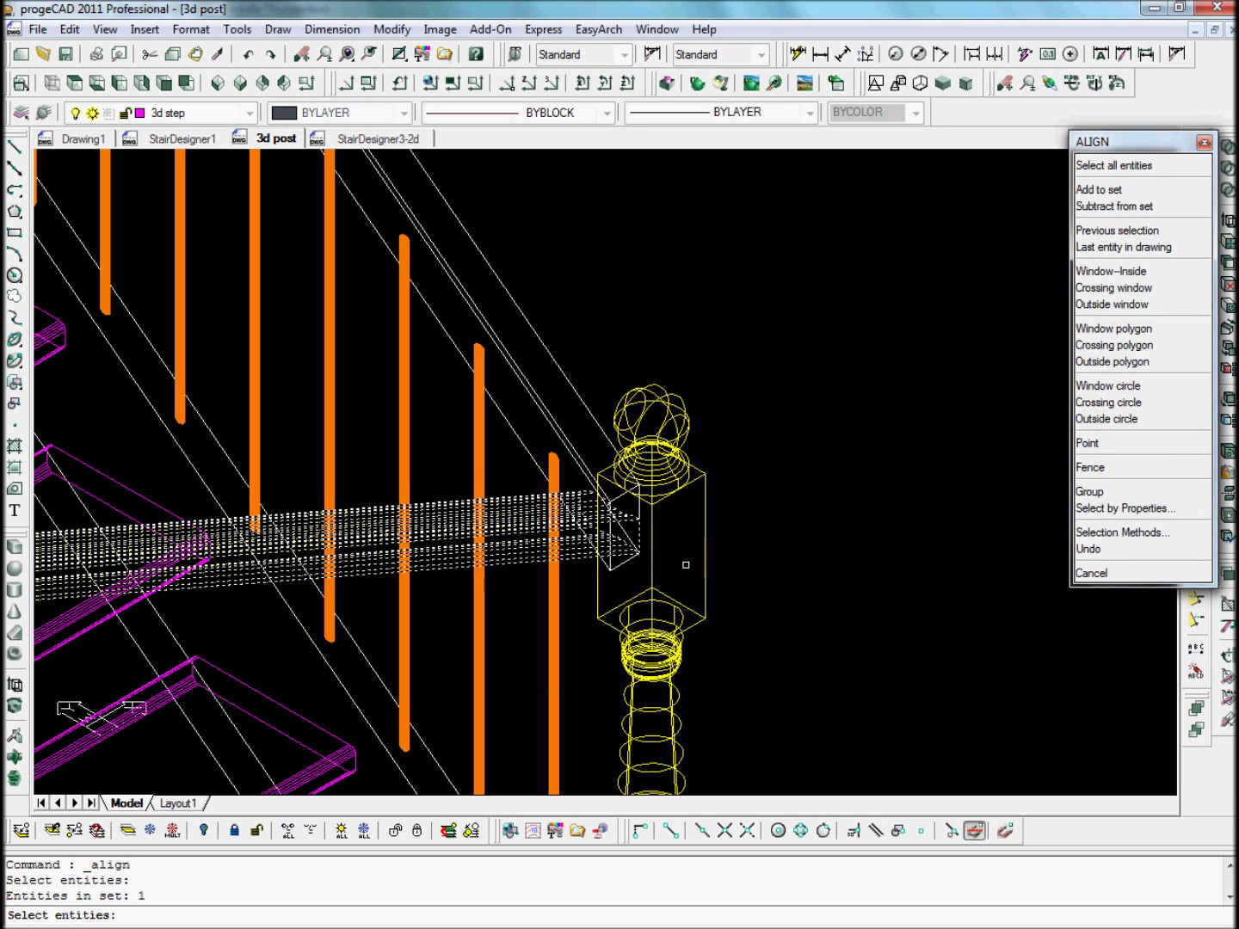
{"action": "key", "text": "Return"}
{"action": "scroll", "coordinate": [642, 567], "scroll_direction": "up", "scroll_amount": 4}
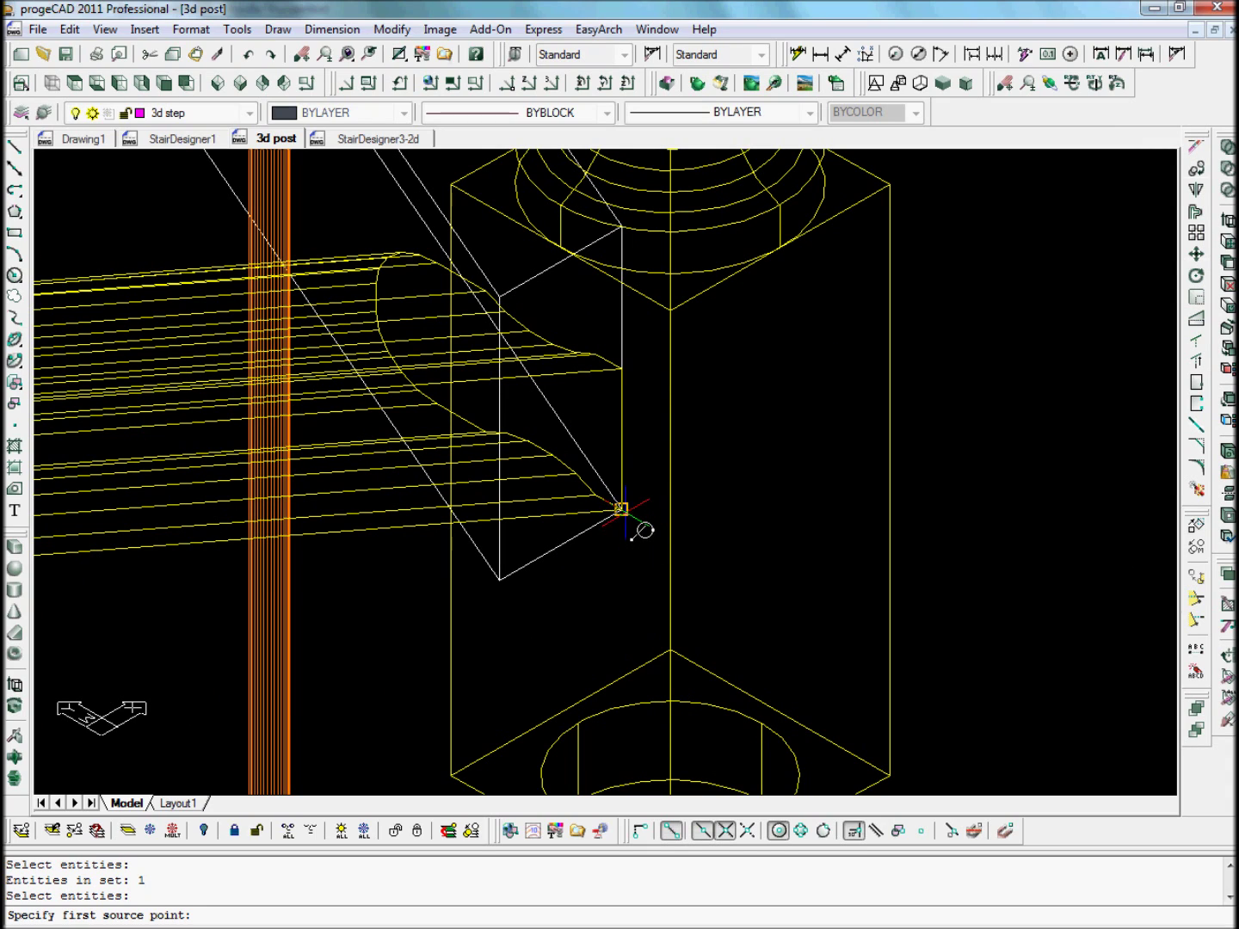
{"action": "left_click", "coordinate": [642, 529]}
{"action": "left_click", "coordinate": [638, 532]}
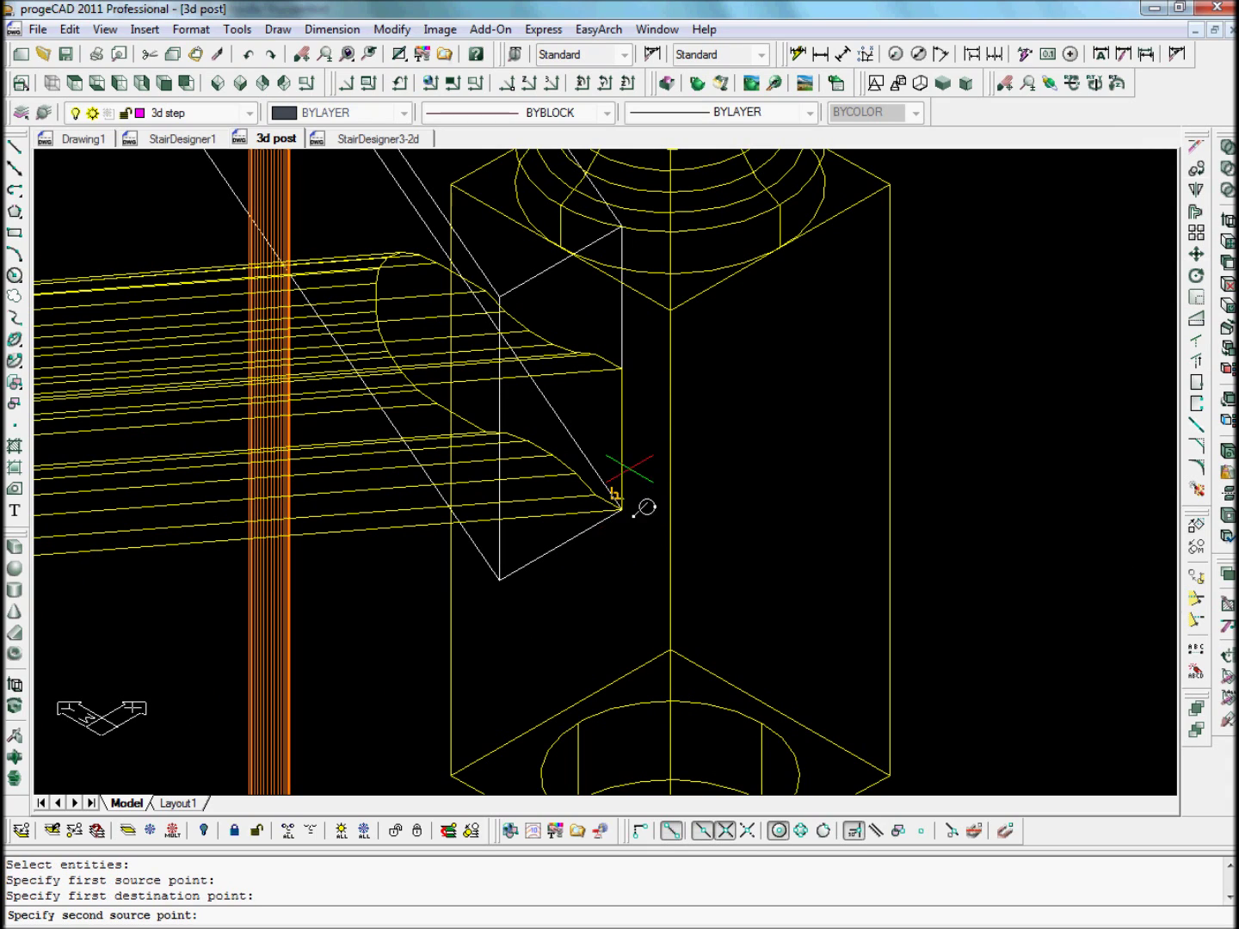
{"action": "left_click", "coordinate": [640, 386]}
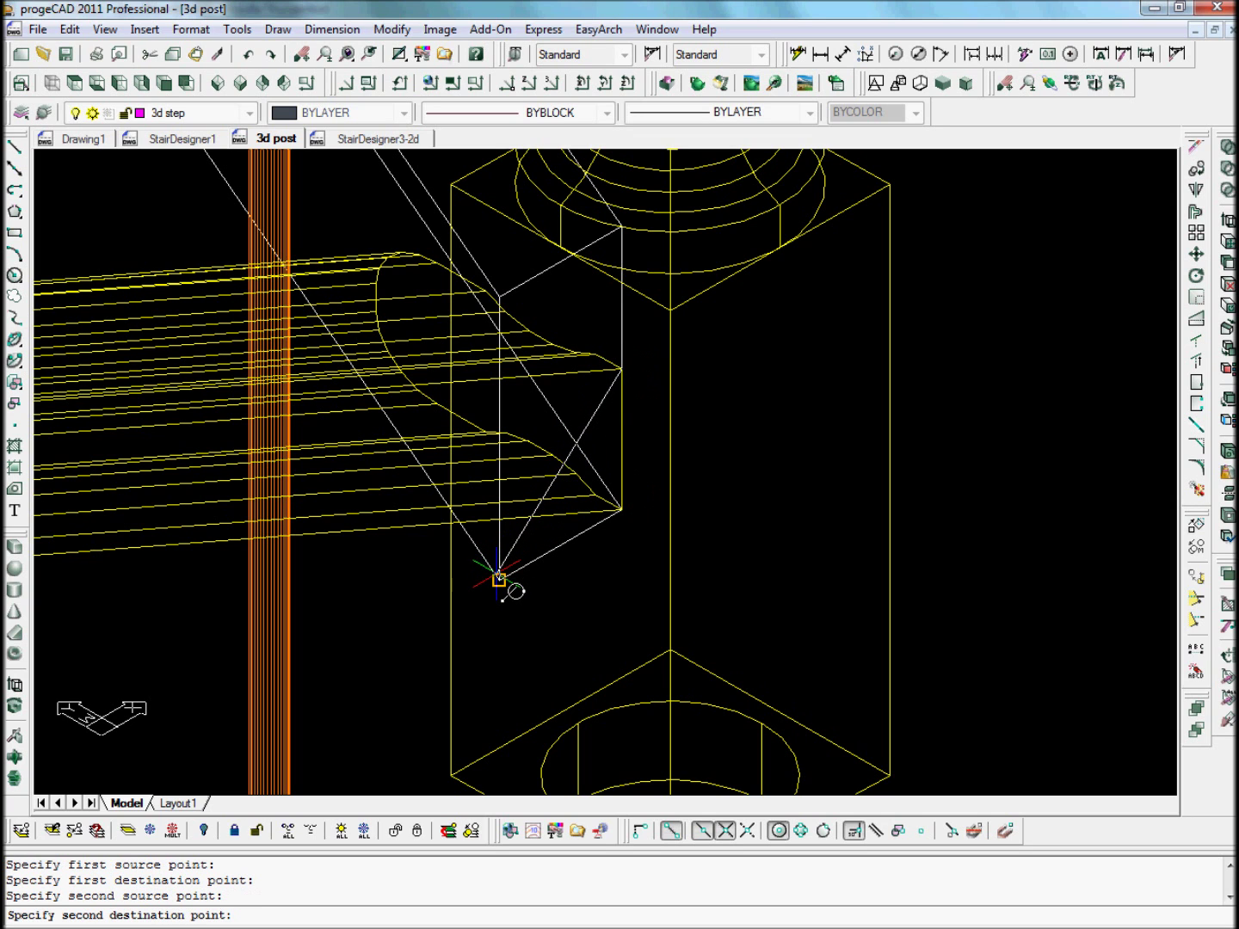
{"action": "left_click", "coordinate": [514, 593]}
Complete the alignment by matching the rail's bottom point where the curve begins to the plain handrail's bottom corner at the middle newel post
{"action": "scroll", "coordinate": [387, 585], "scroll_direction": "down", "scroll_amount": 6}
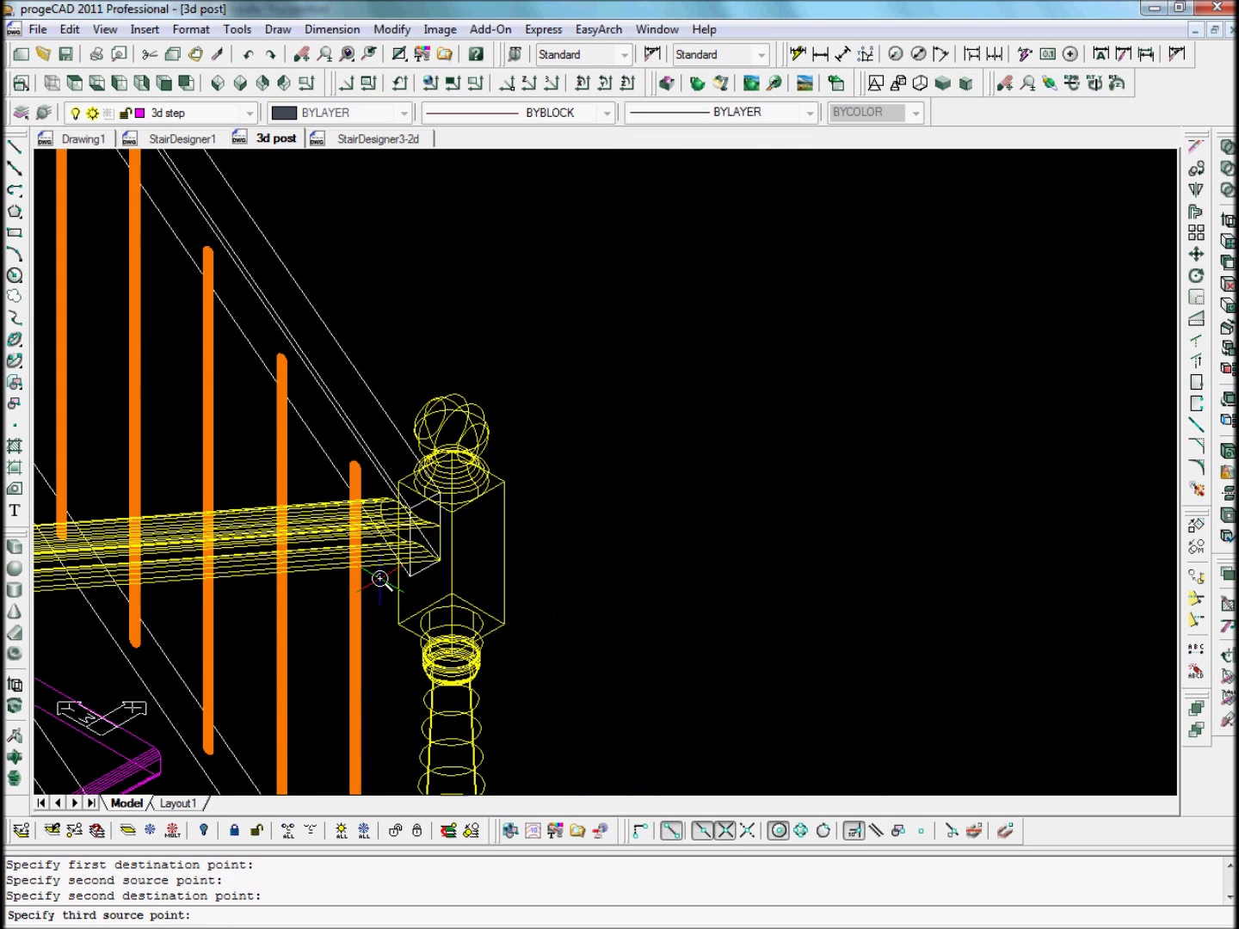
{"action": "scroll", "coordinate": [275, 632], "scroll_direction": "up", "scroll_amount": 8}
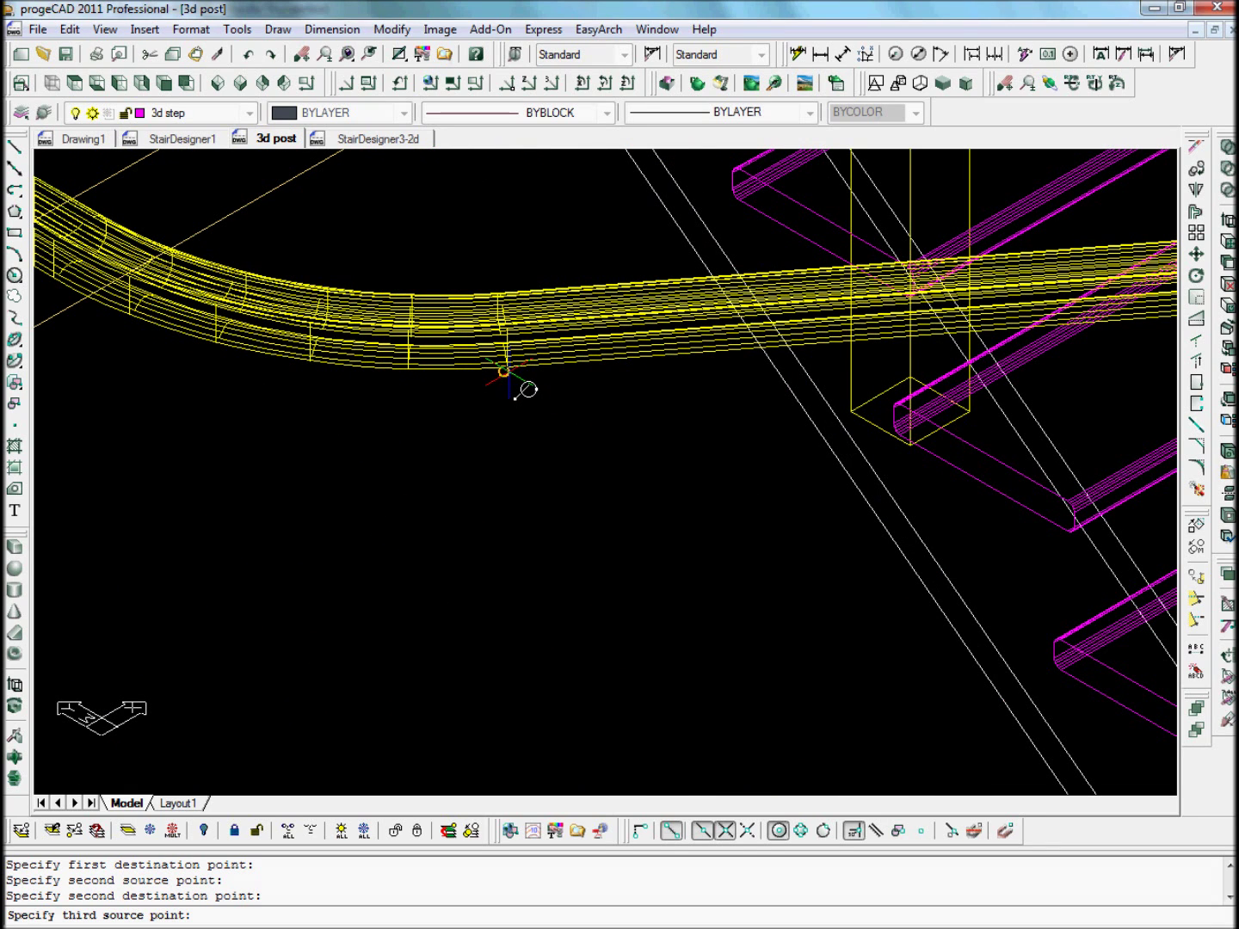
{"action": "left_click", "coordinate": [507, 365]}
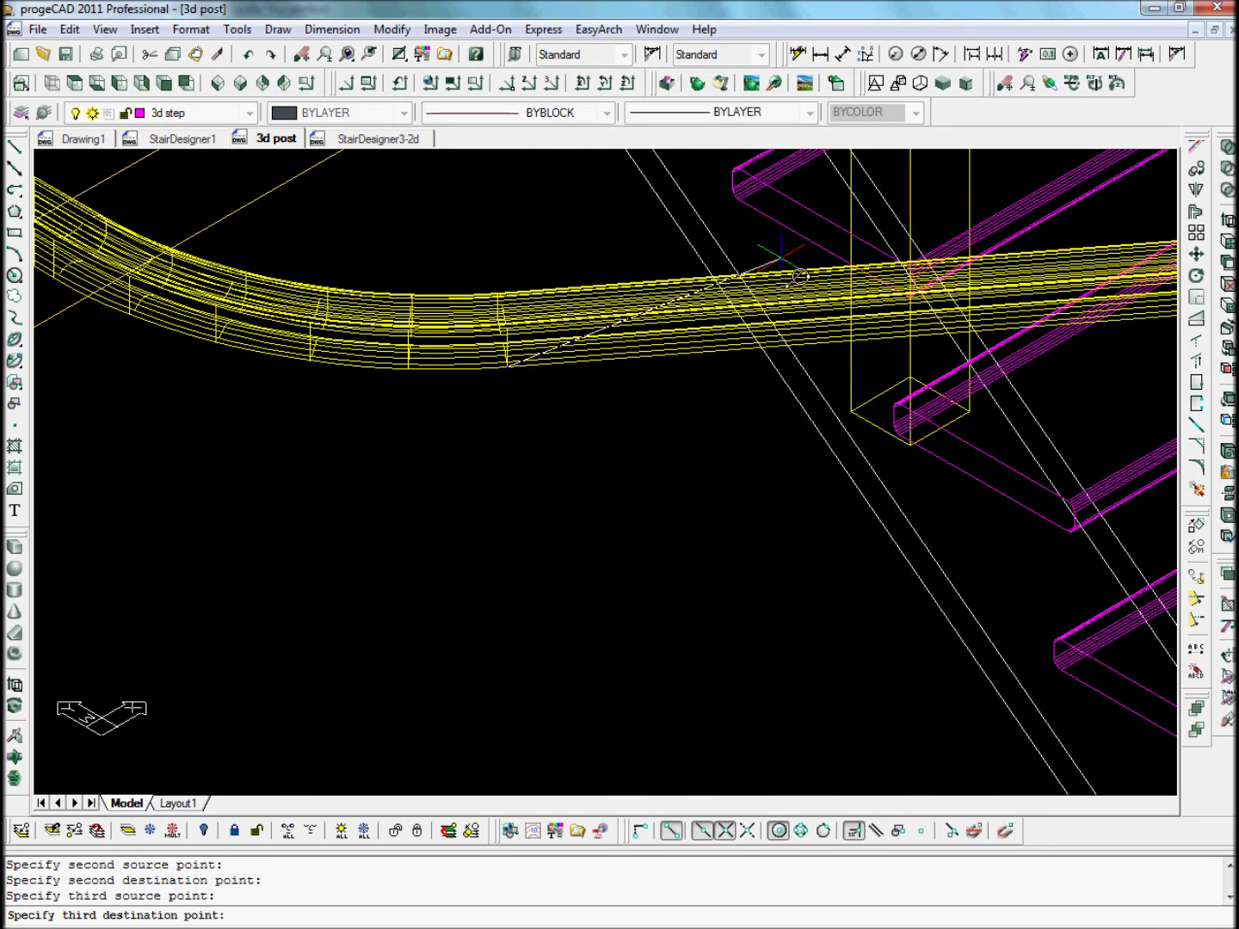
{"action": "scroll", "coordinate": [767, 338], "scroll_direction": "down", "scroll_amount": 4}
{"action": "scroll", "coordinate": [768, 338], "scroll_direction": "down", "scroll_amount": 2}
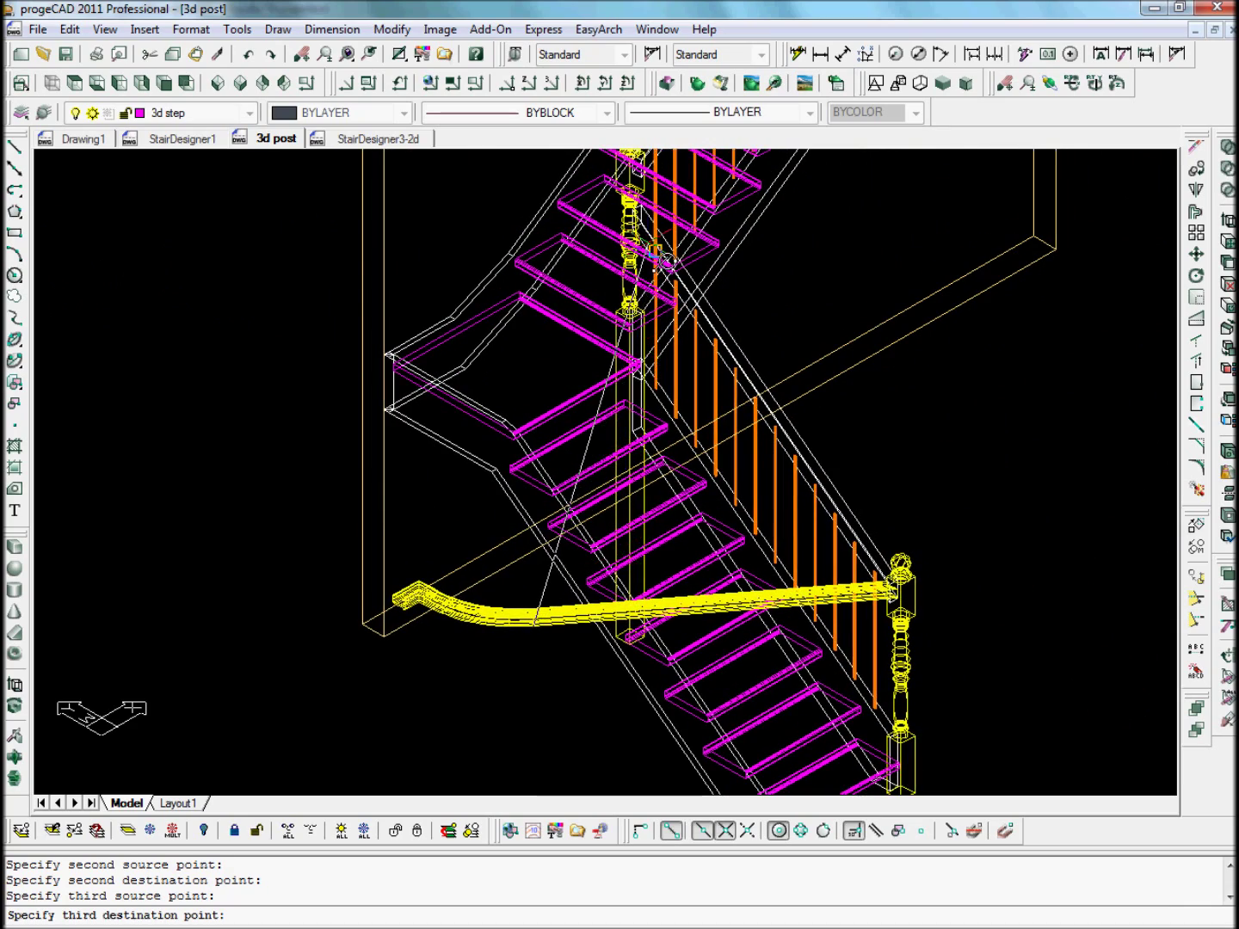
{"action": "scroll", "coordinate": [663, 245], "scroll_direction": "up", "scroll_amount": 6}
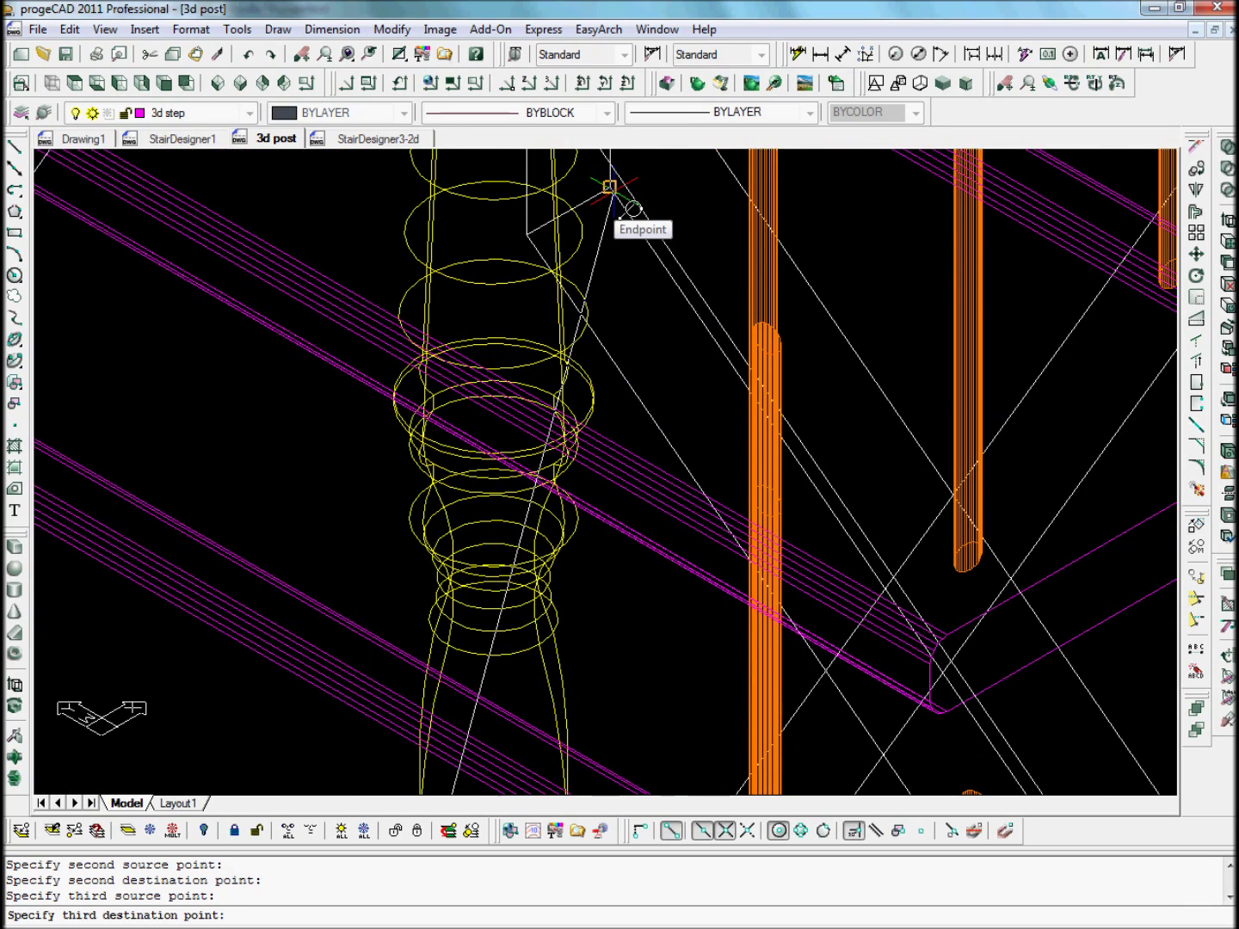
{"action": "left_click", "coordinate": [609, 186]}
{"action": "scroll", "coordinate": [791, 417], "scroll_direction": "down", "scroll_amount": 3}
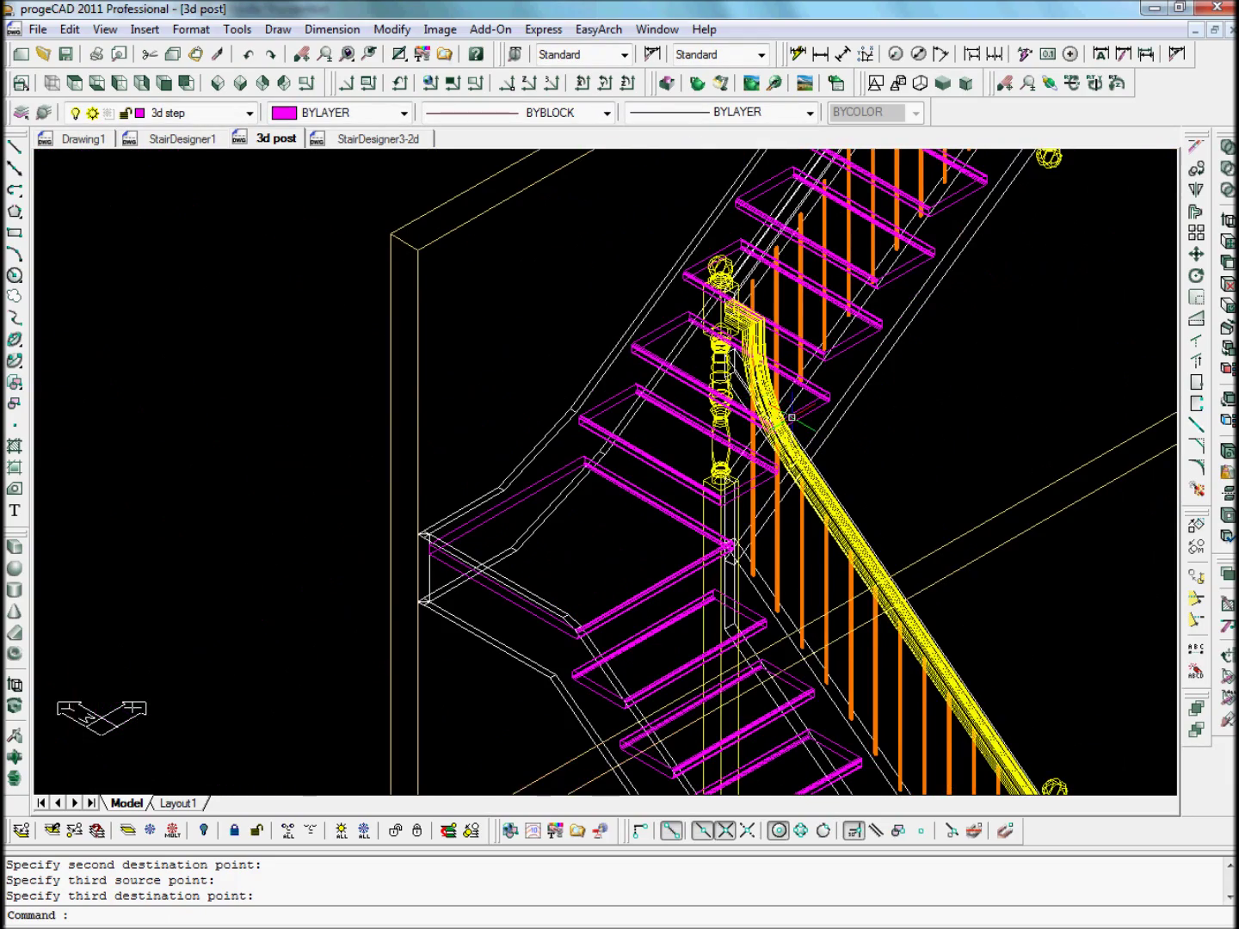
Render a close-up of the aligned curved handrail where it meets the middle newel post
{"action": "scroll", "coordinate": [790, 417], "scroll_direction": "up", "scroll_amount": 2}
{"action": "scroll", "coordinate": [655, 396], "scroll_direction": "up", "scroll_amount": 2}
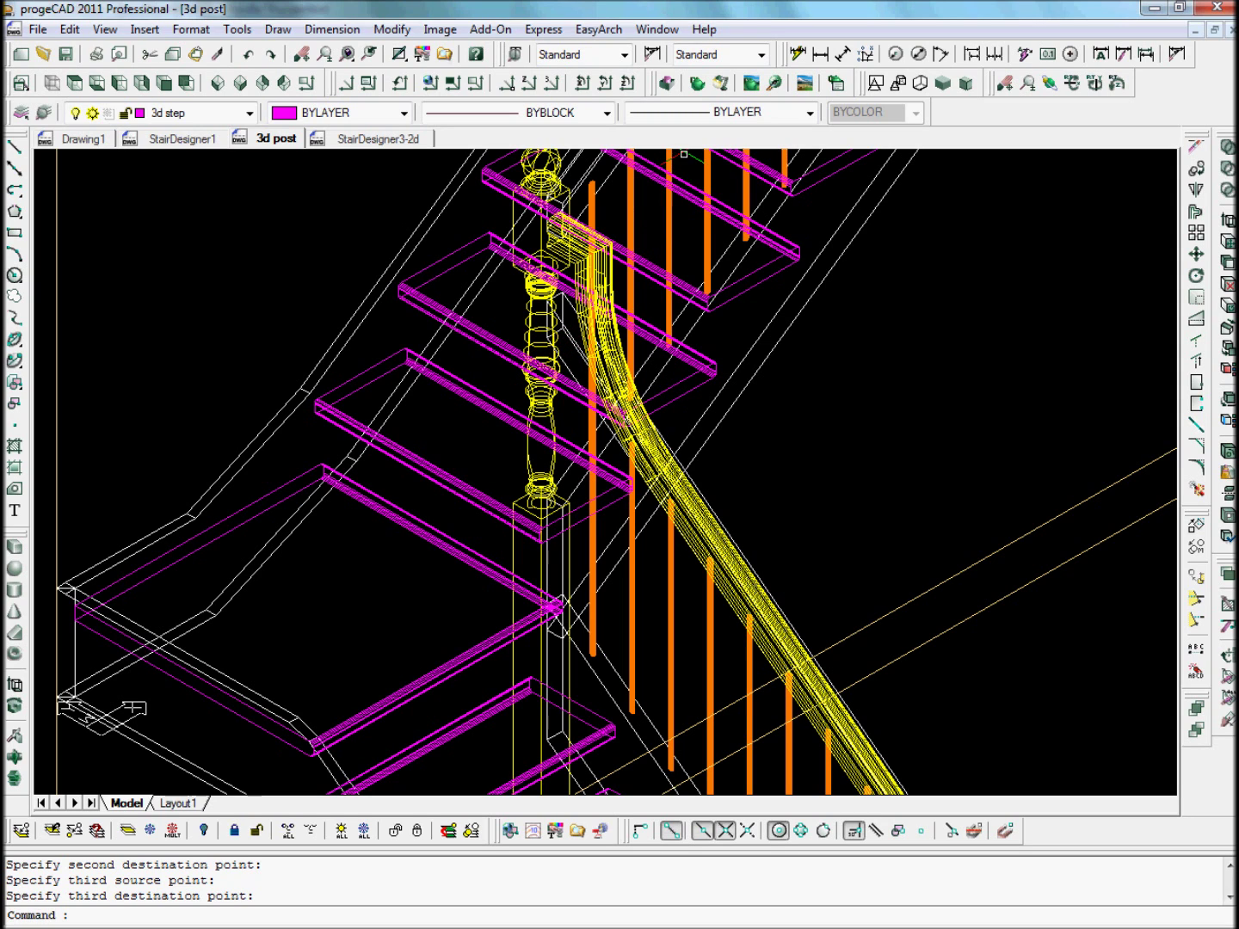
{"action": "left_click", "coordinate": [695, 83]}
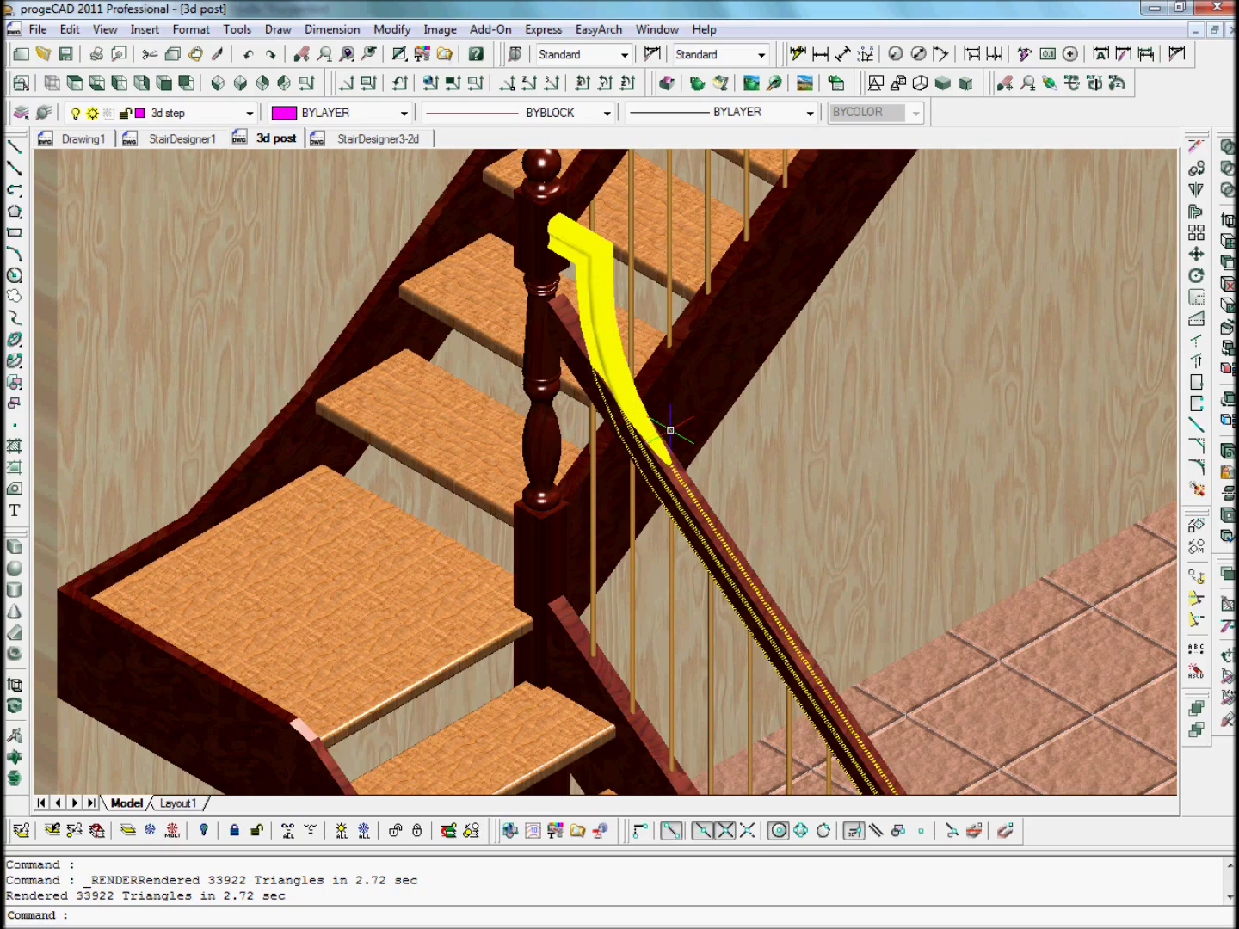
{"action": "scroll", "coordinate": [672, 420], "scroll_direction": "down", "scroll_amount": 5}
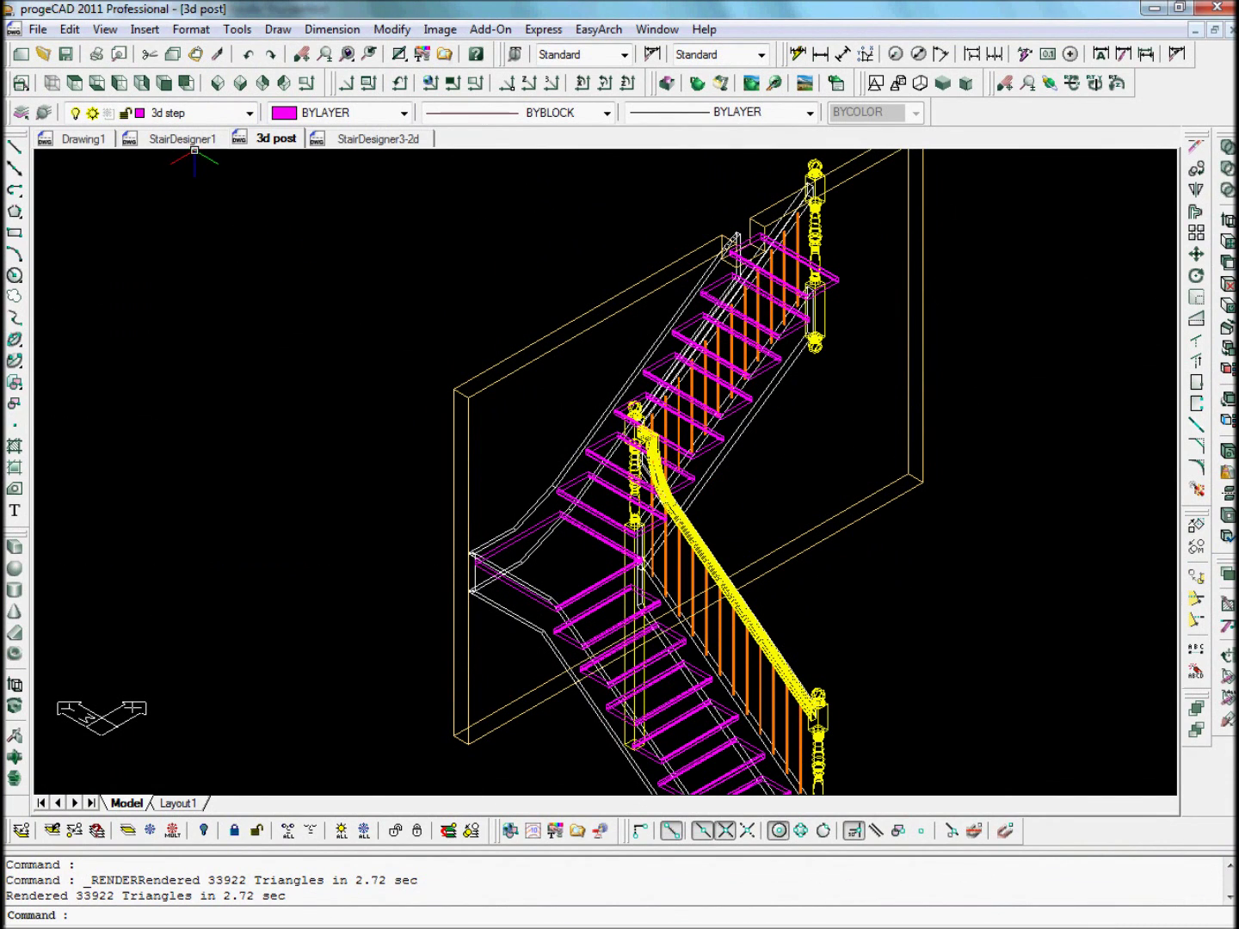
In the StairDesigner3-2d drawing, copy the straight handrail solid with its bottom corner at the middle newel post as base point
{"action": "left_click", "coordinate": [333, 141]}
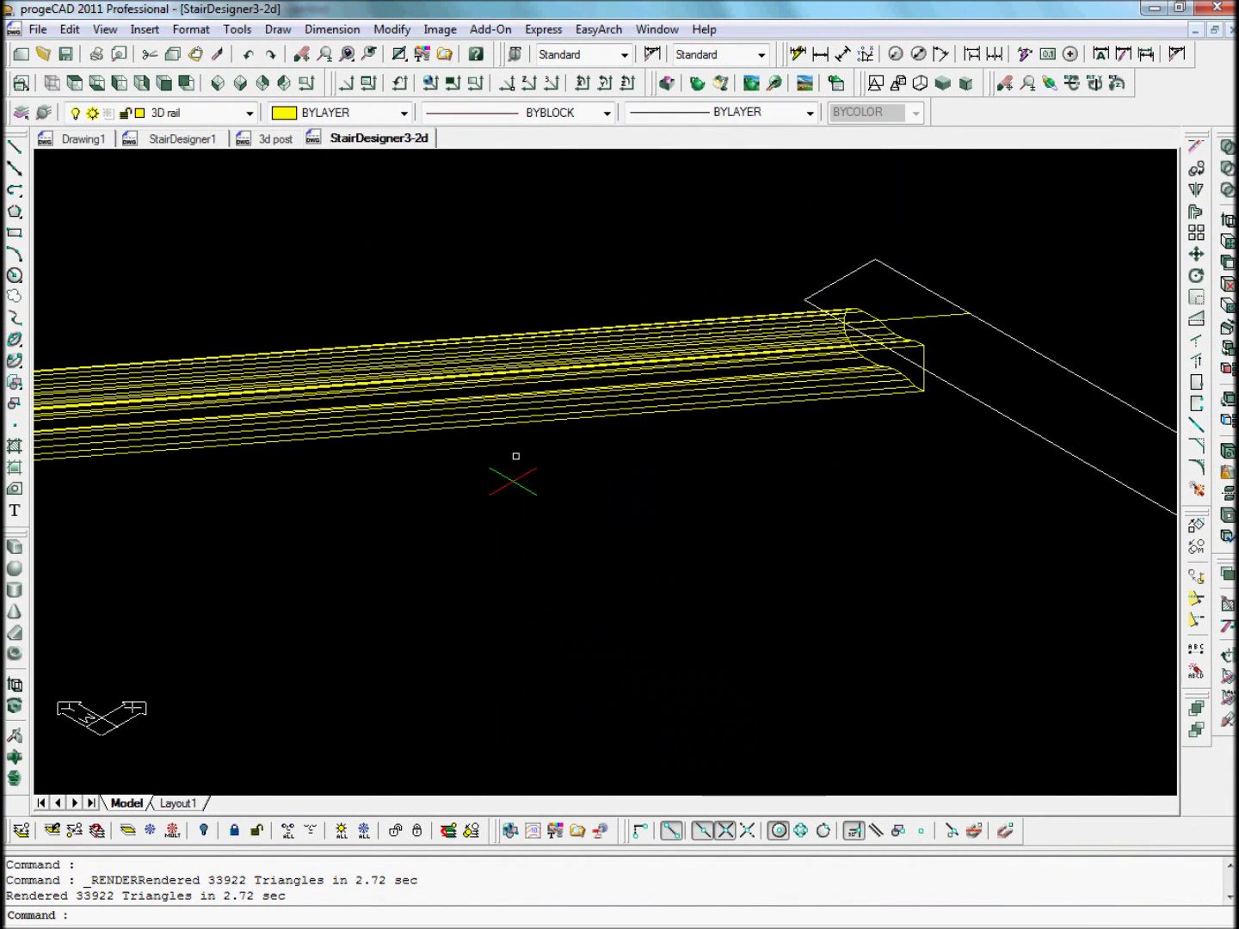
{"action": "scroll", "coordinate": [511, 475], "scroll_direction": "down", "scroll_amount": 3}
{"action": "middle_click_drag", "start_coordinate": [167, 557], "coordinate": [447, 526]}
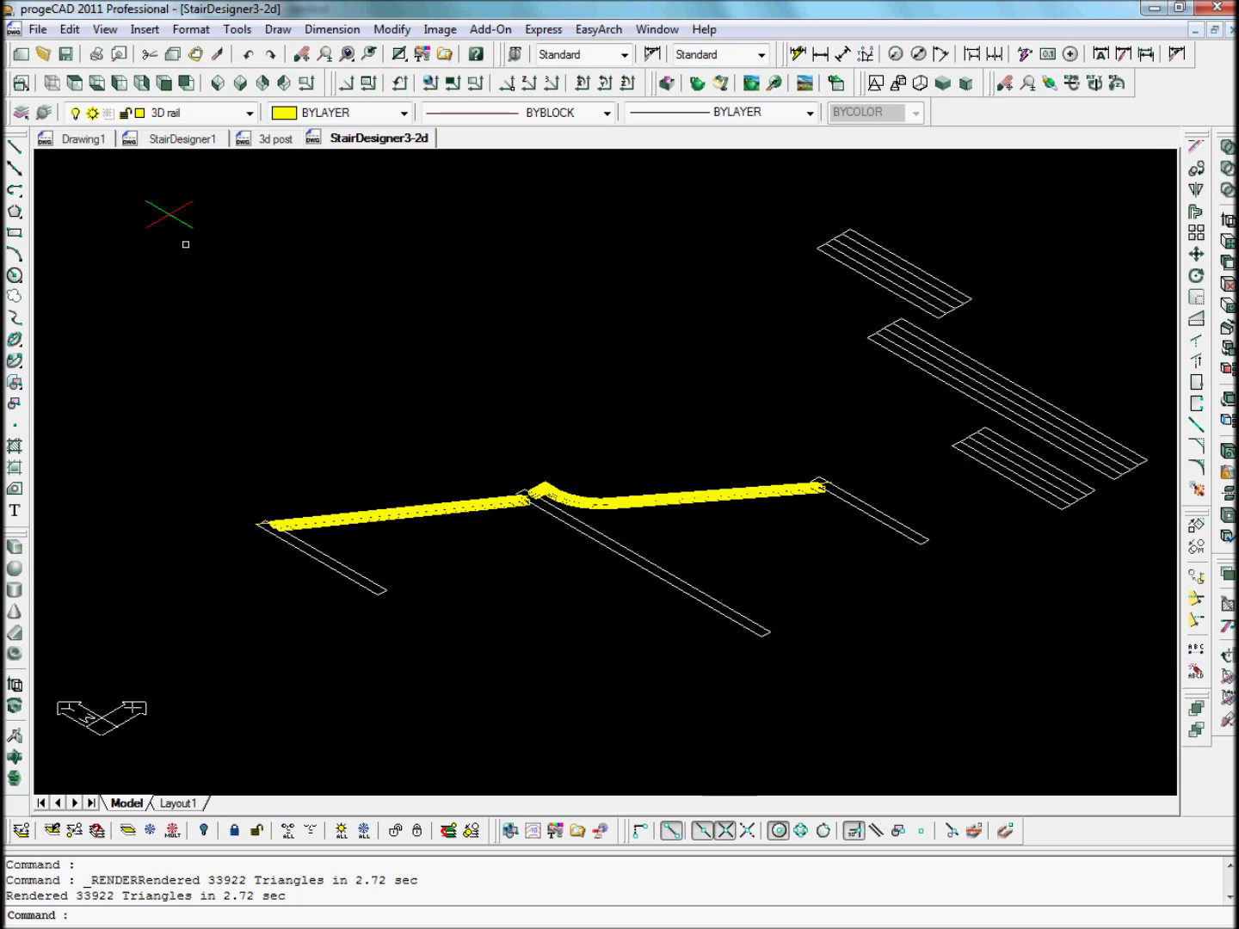
{"action": "left_click", "coordinate": [70, 31]}
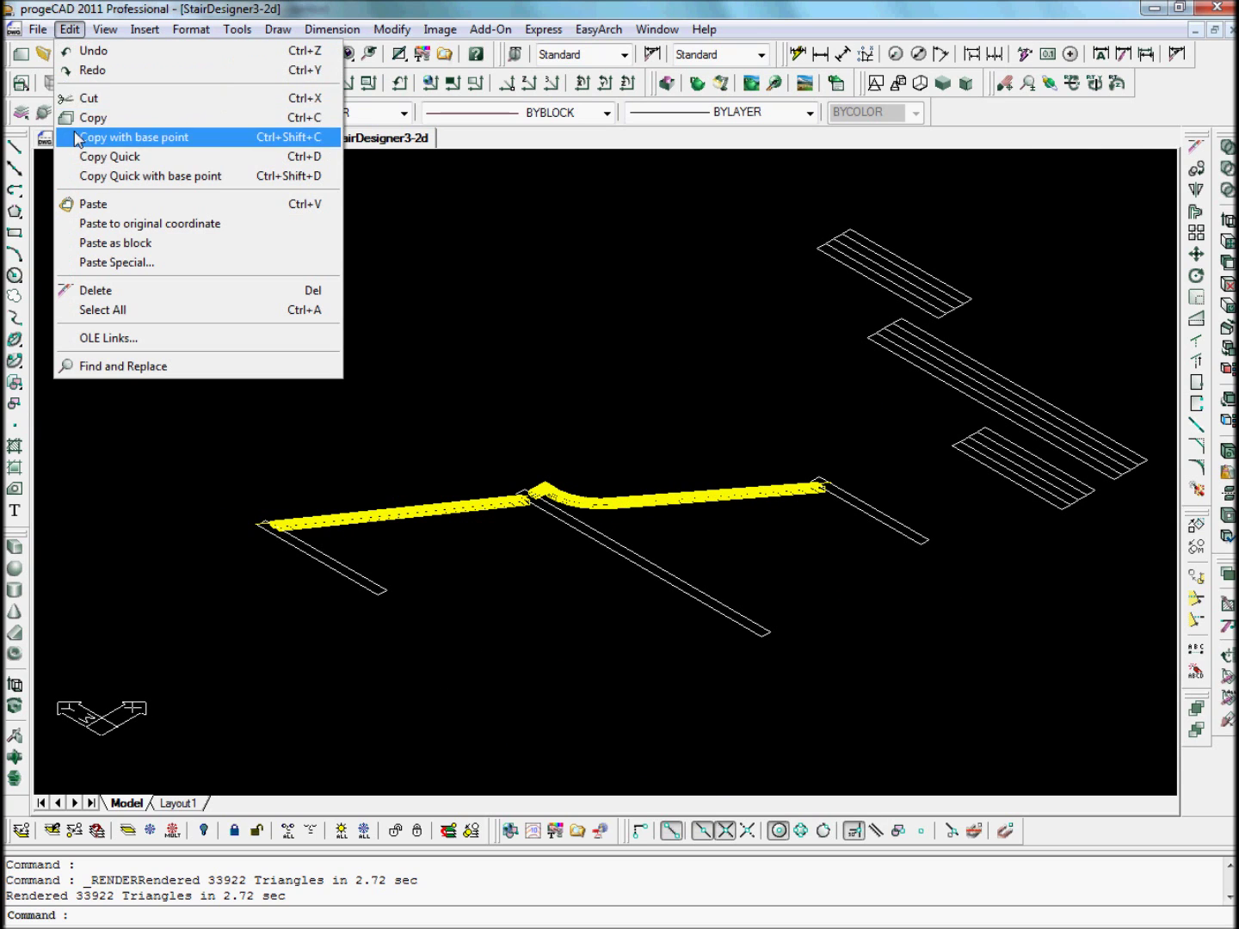
{"action": "left_click", "coordinate": [77, 130]}
{"action": "scroll", "coordinate": [486, 565], "scroll_direction": "up", "scroll_amount": 5}
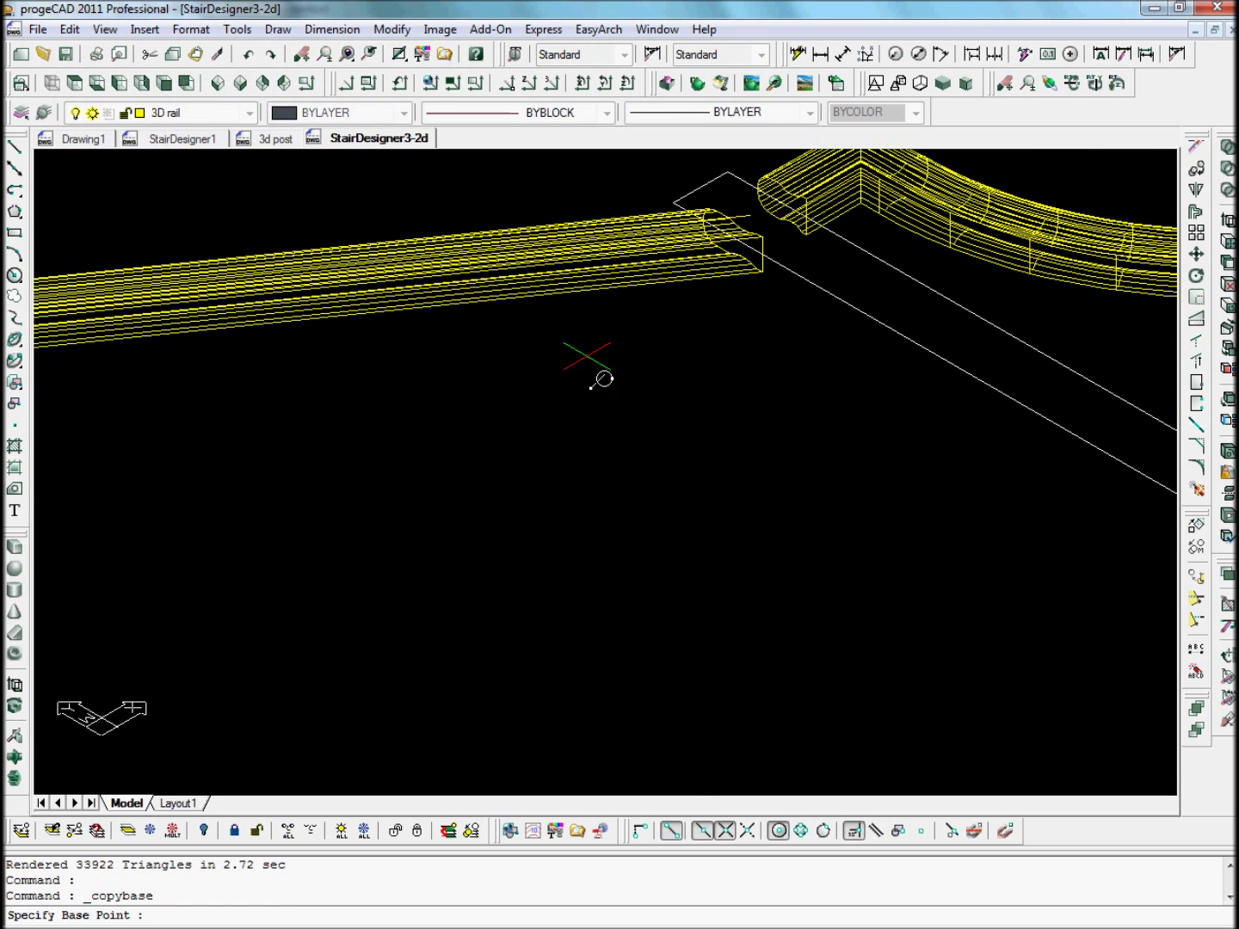
{"action": "left_click", "coordinate": [768, 277]}
{"action": "left_click", "coordinate": [724, 271]}
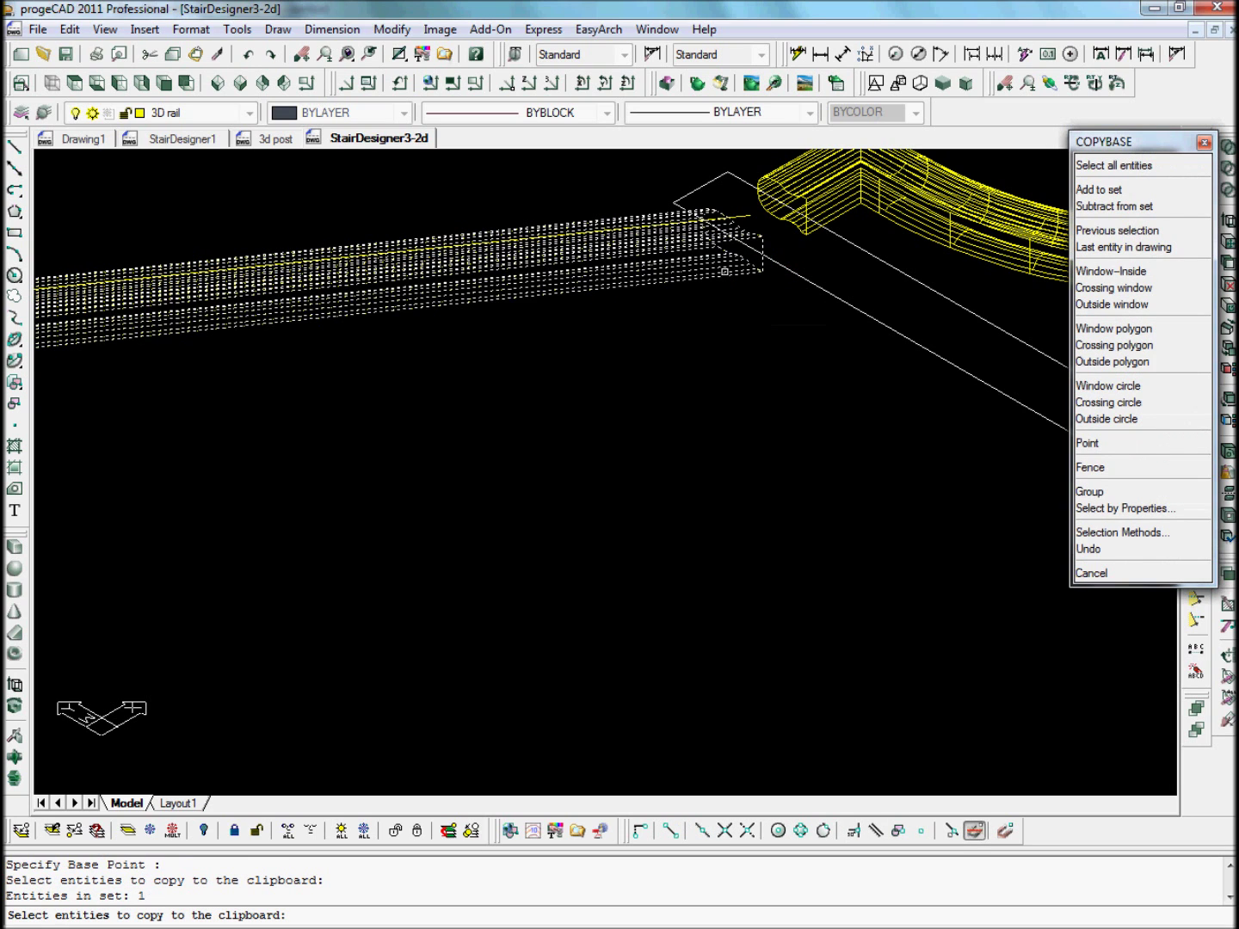
{"action": "key", "text": "Return"}
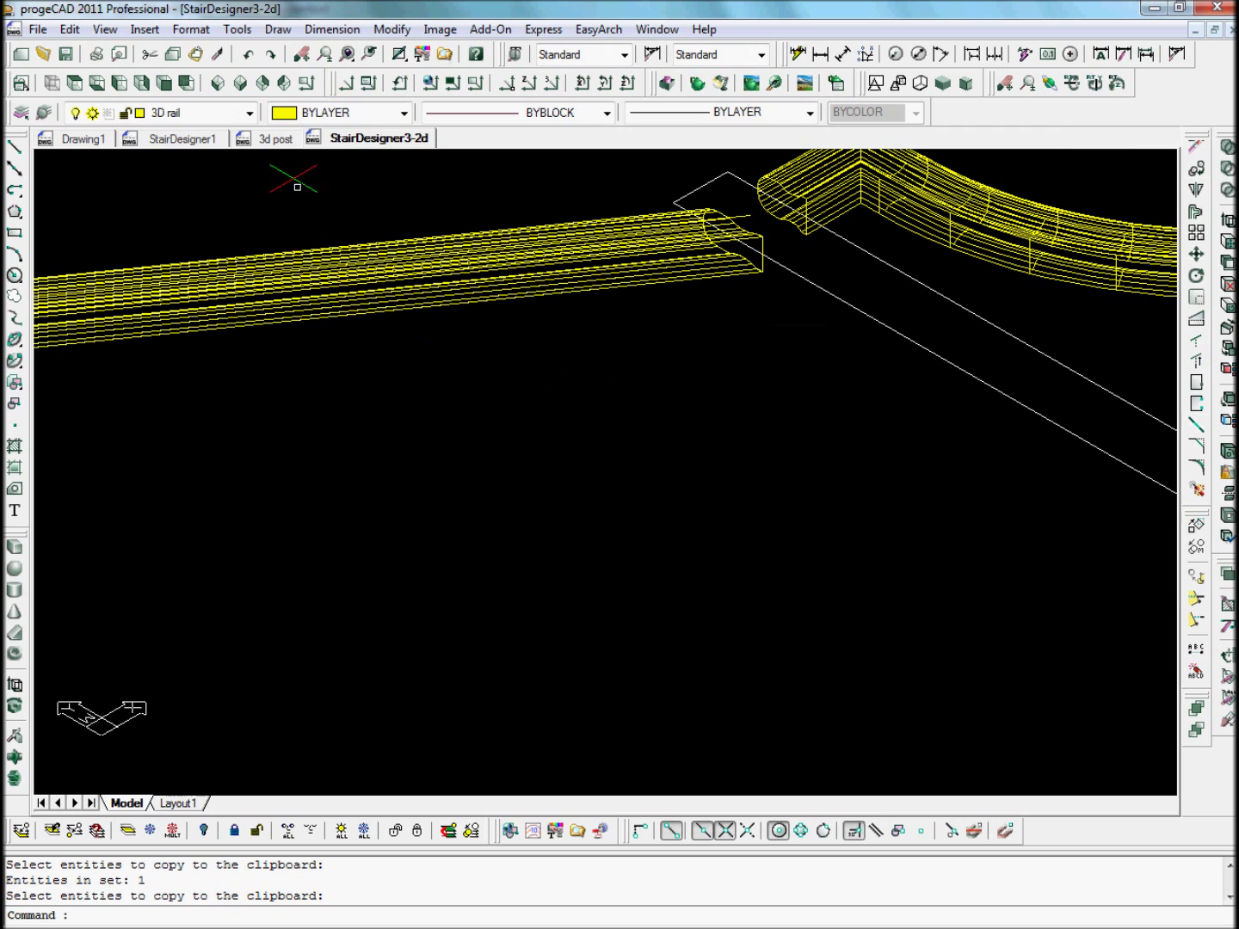
In the 3d post drawing, paste the straight handrail at the plain upper rail's back bottom corner by the middle newel post and start Align
{"action": "left_click", "coordinate": [277, 138]}
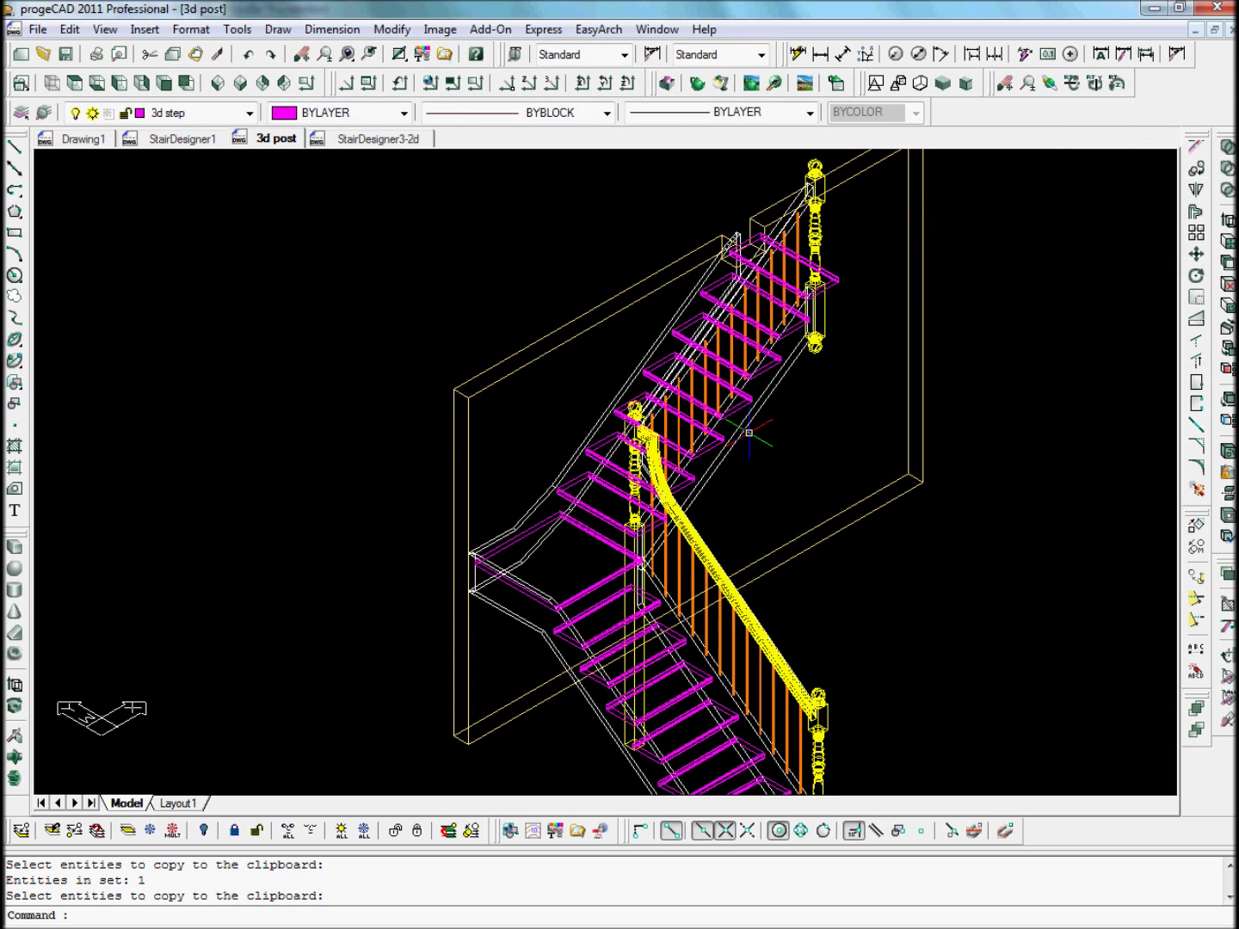
{"action": "scroll", "coordinate": [740, 434], "scroll_direction": "down", "scroll_amount": 3}
{"action": "scroll", "coordinate": [684, 440], "scroll_direction": "up", "scroll_amount": 8}
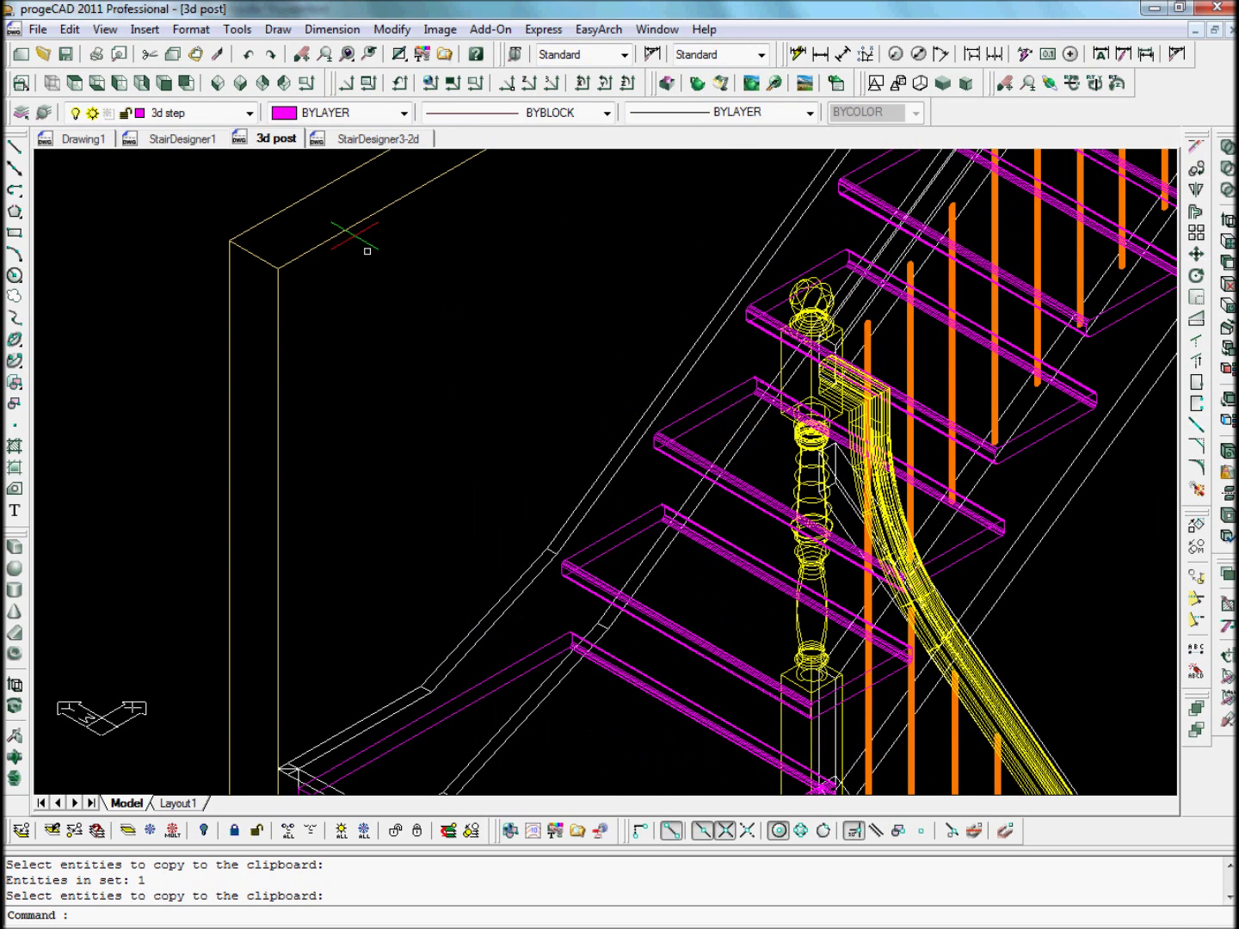
{"action": "left_click", "coordinate": [240, 83]}
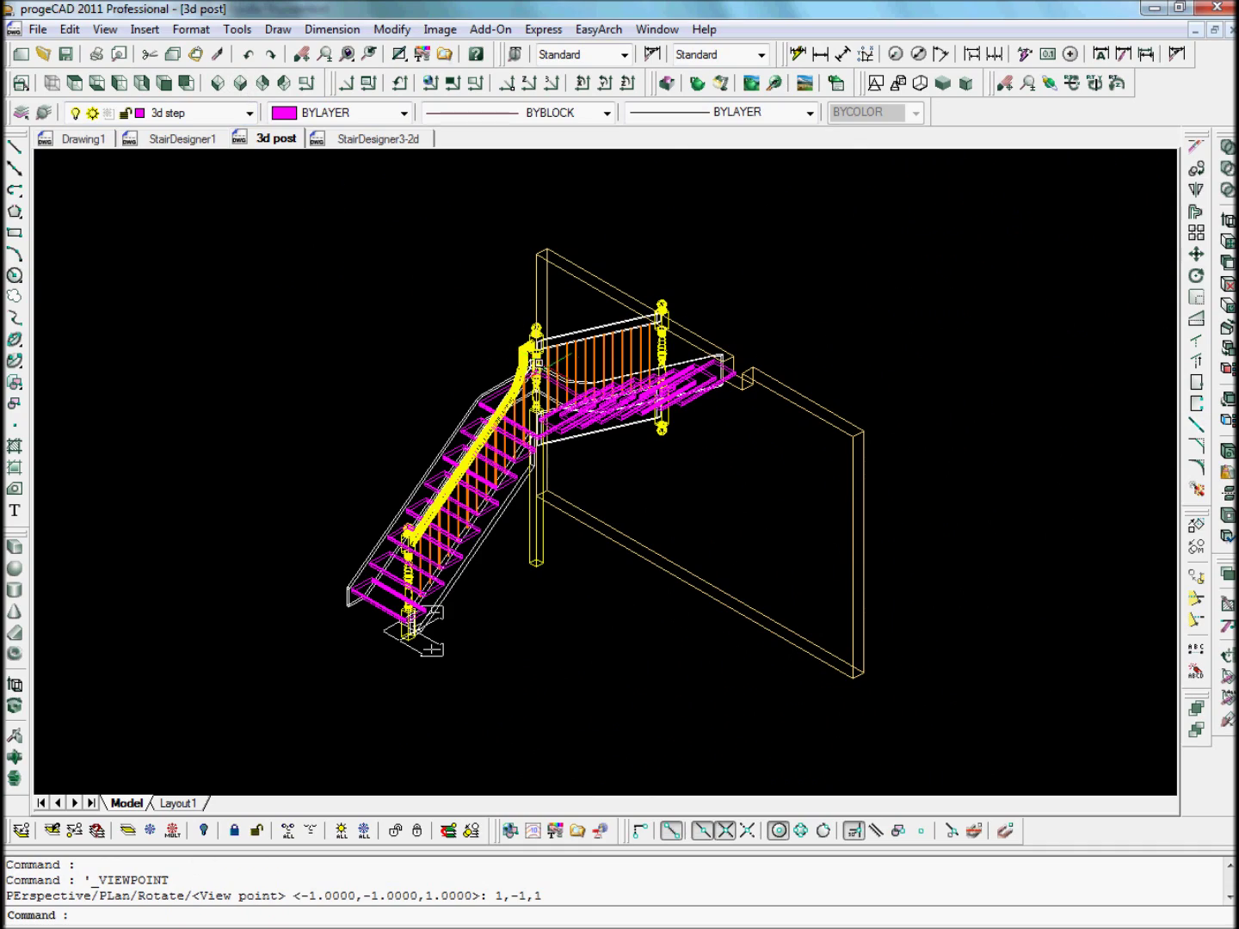
{"action": "scroll", "coordinate": [540, 354], "scroll_direction": "up", "scroll_amount": 5}
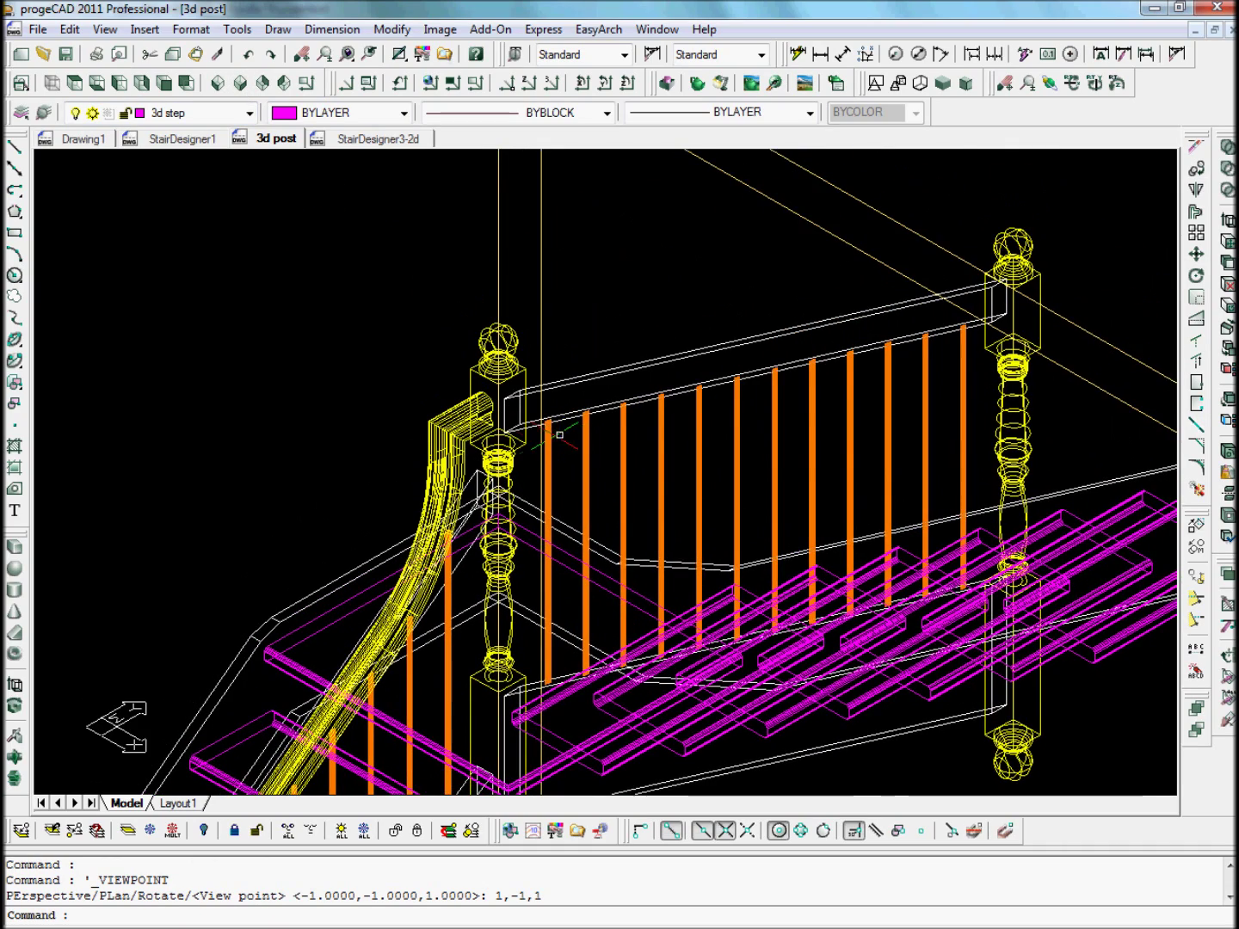
{"action": "scroll", "coordinate": [533, 439], "scroll_direction": "up", "scroll_amount": 3}
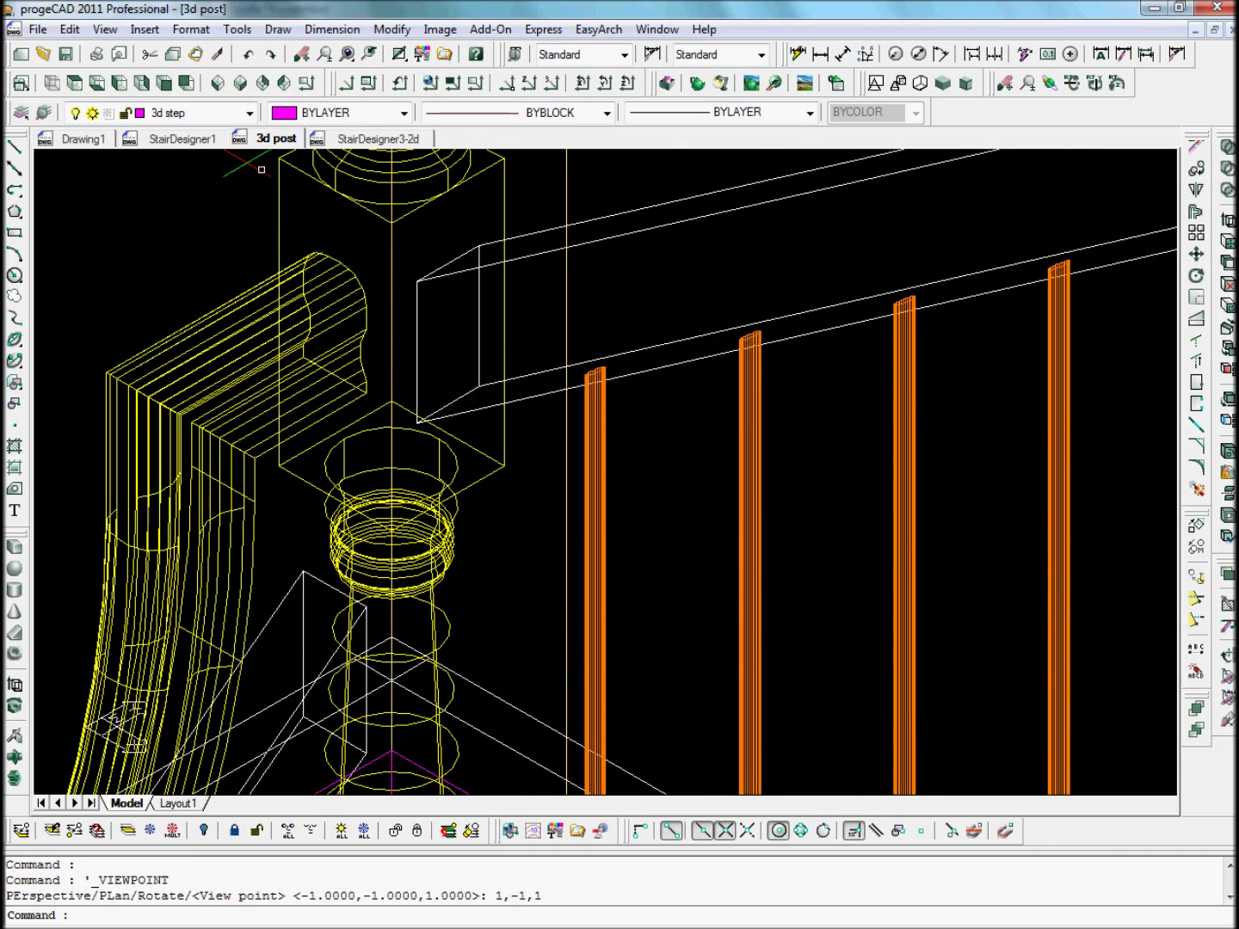
{"action": "left_click", "coordinate": [69, 30]}
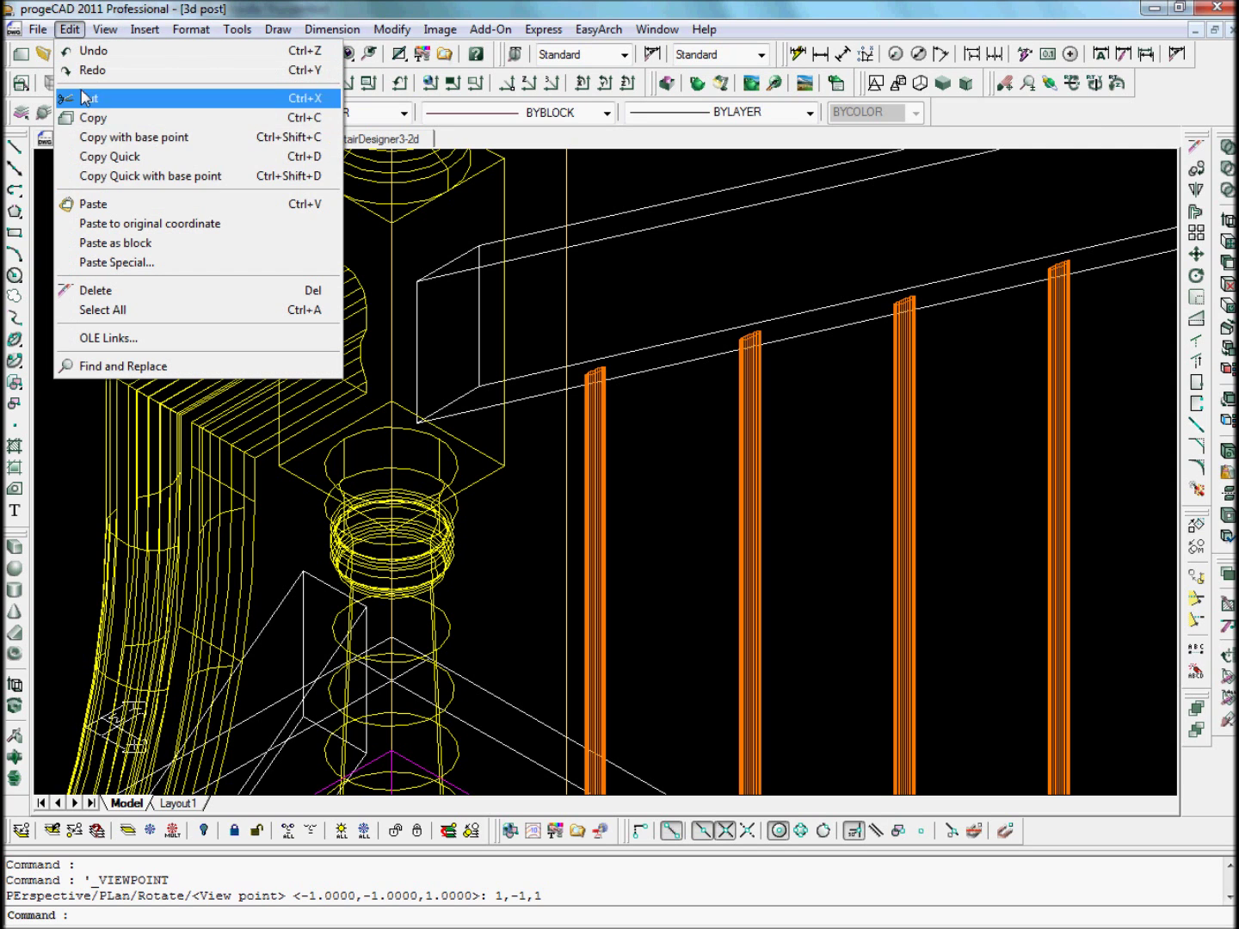
{"action": "left_click", "coordinate": [86, 203]}
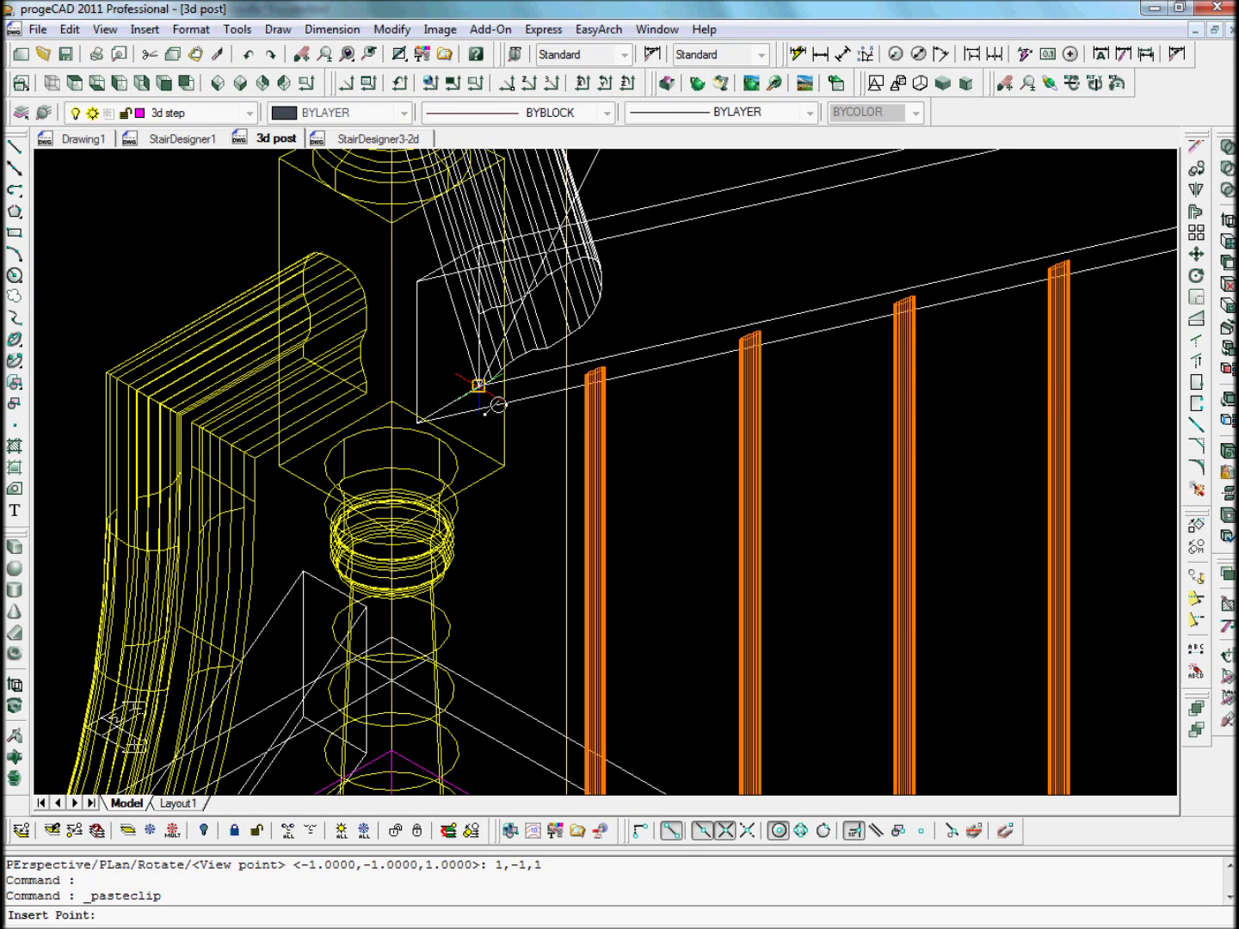
{"action": "left_click", "coordinate": [497, 404]}
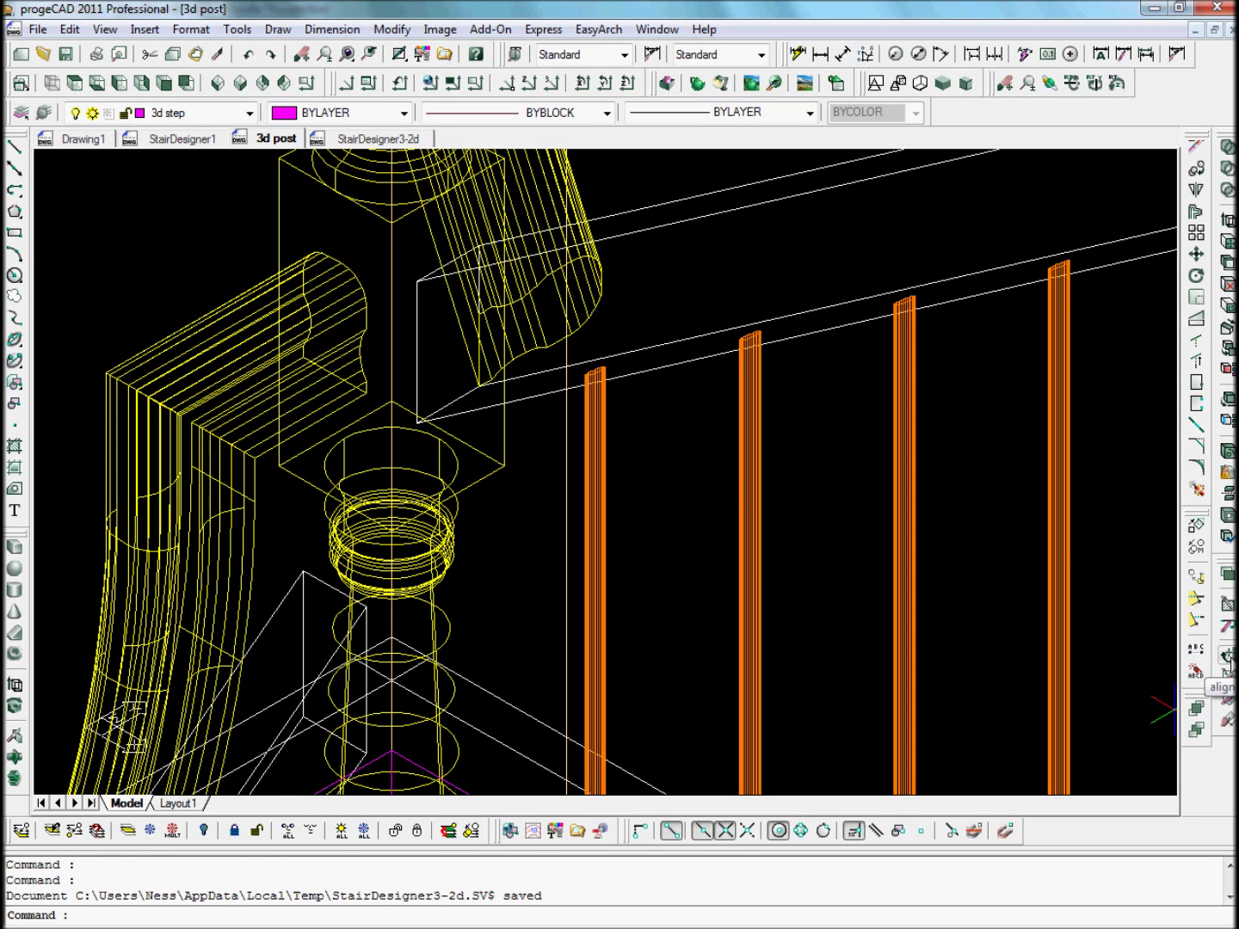
{"action": "left_click", "coordinate": [1227, 657]}
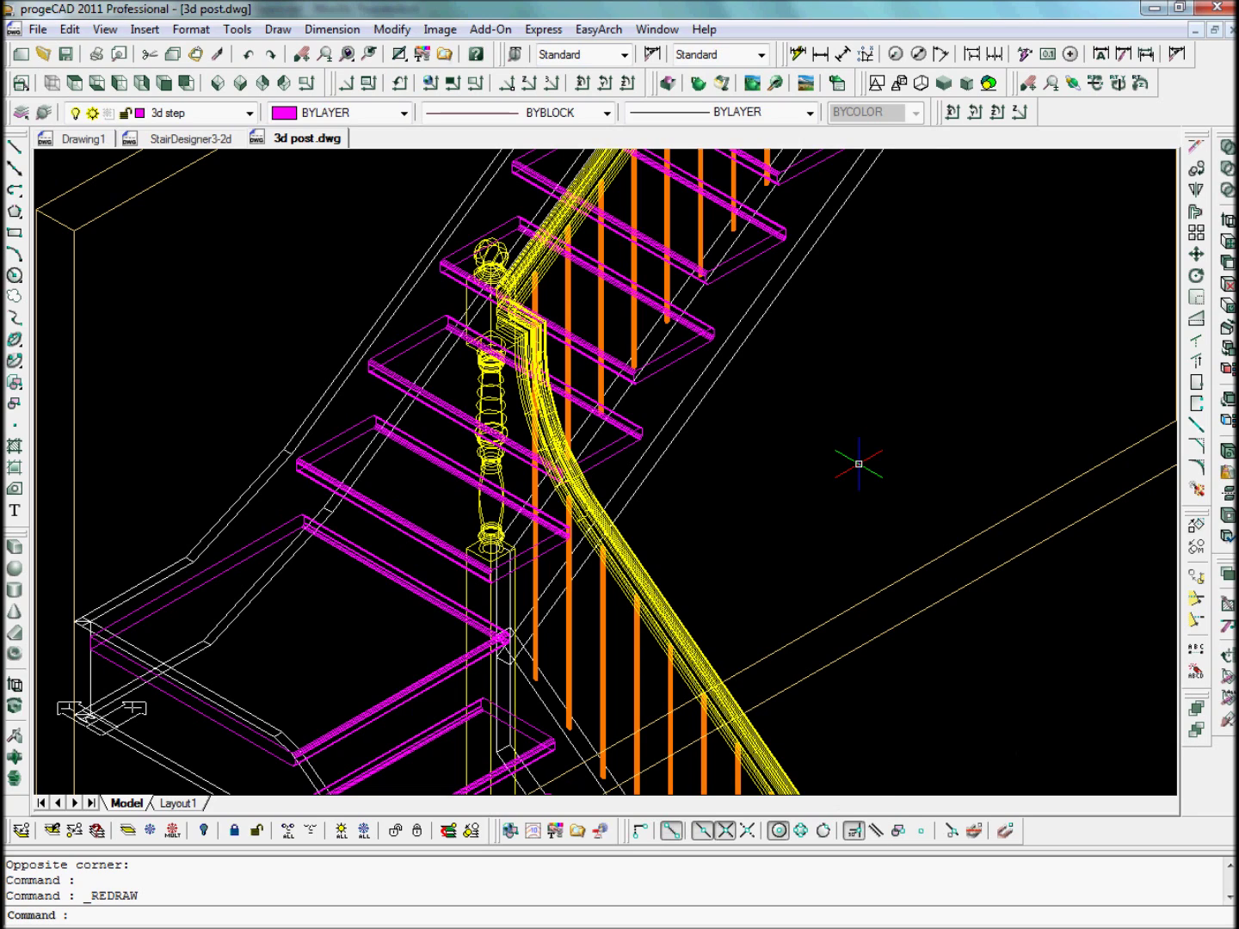
Render the upper flight and landing to inspect both detailed handrails where they meet the middle newel post
{"action": "scroll", "coordinate": [859, 463], "scroll_direction": "down", "scroll_amount": 4}
{"action": "scroll", "coordinate": [866, 456], "scroll_direction": "up", "scroll_amount": 3}
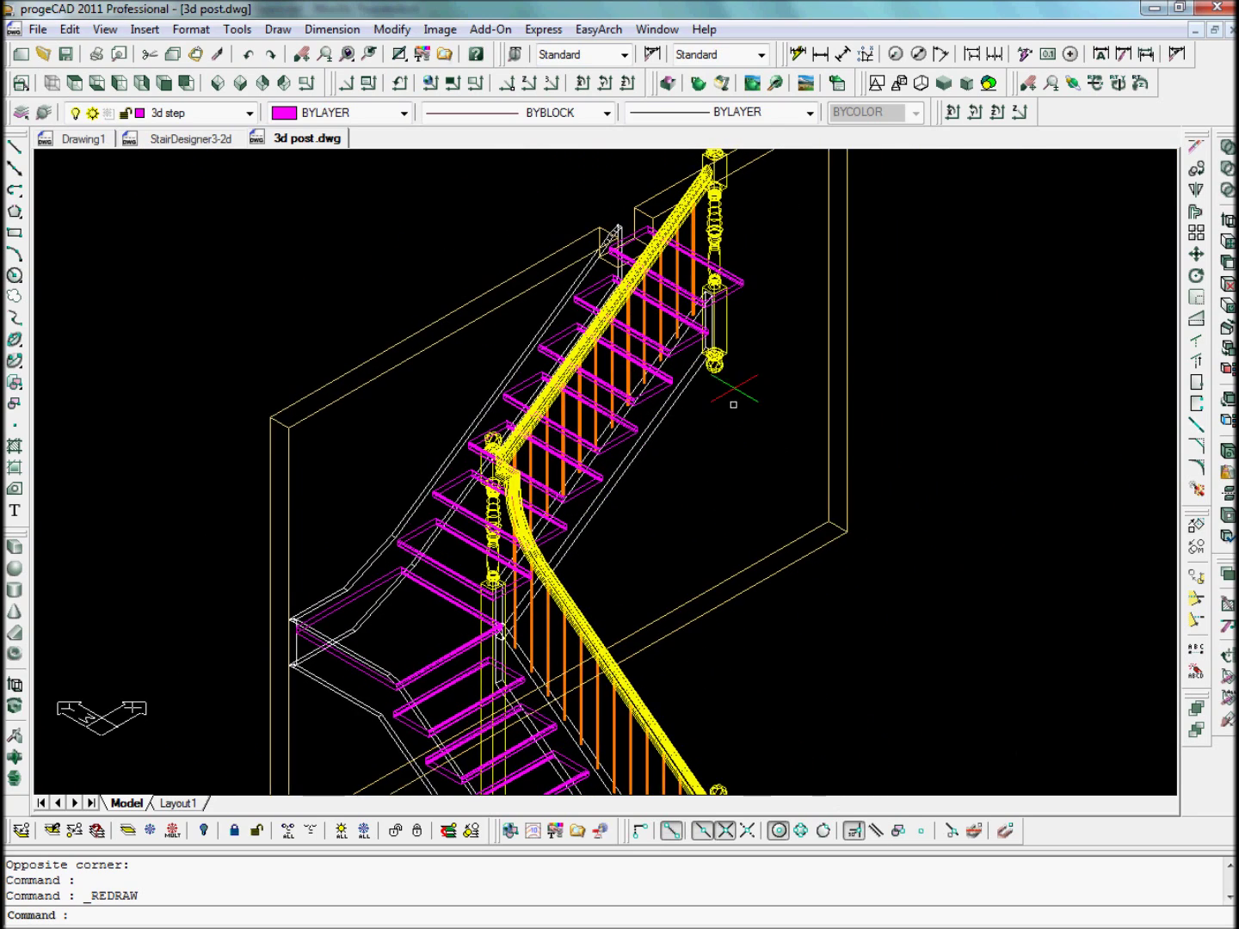
{"action": "middle_click_drag", "start_coordinate": [732, 404], "coordinate": [728, 478]}
{"action": "scroll", "coordinate": [733, 313], "scroll_direction": "up", "scroll_amount": 2}
{"action": "middle_click_drag", "start_coordinate": [733, 313], "coordinate": [816, 258]}
{"action": "scroll", "coordinate": [765, 539], "scroll_direction": "up", "scroll_amount": 4}
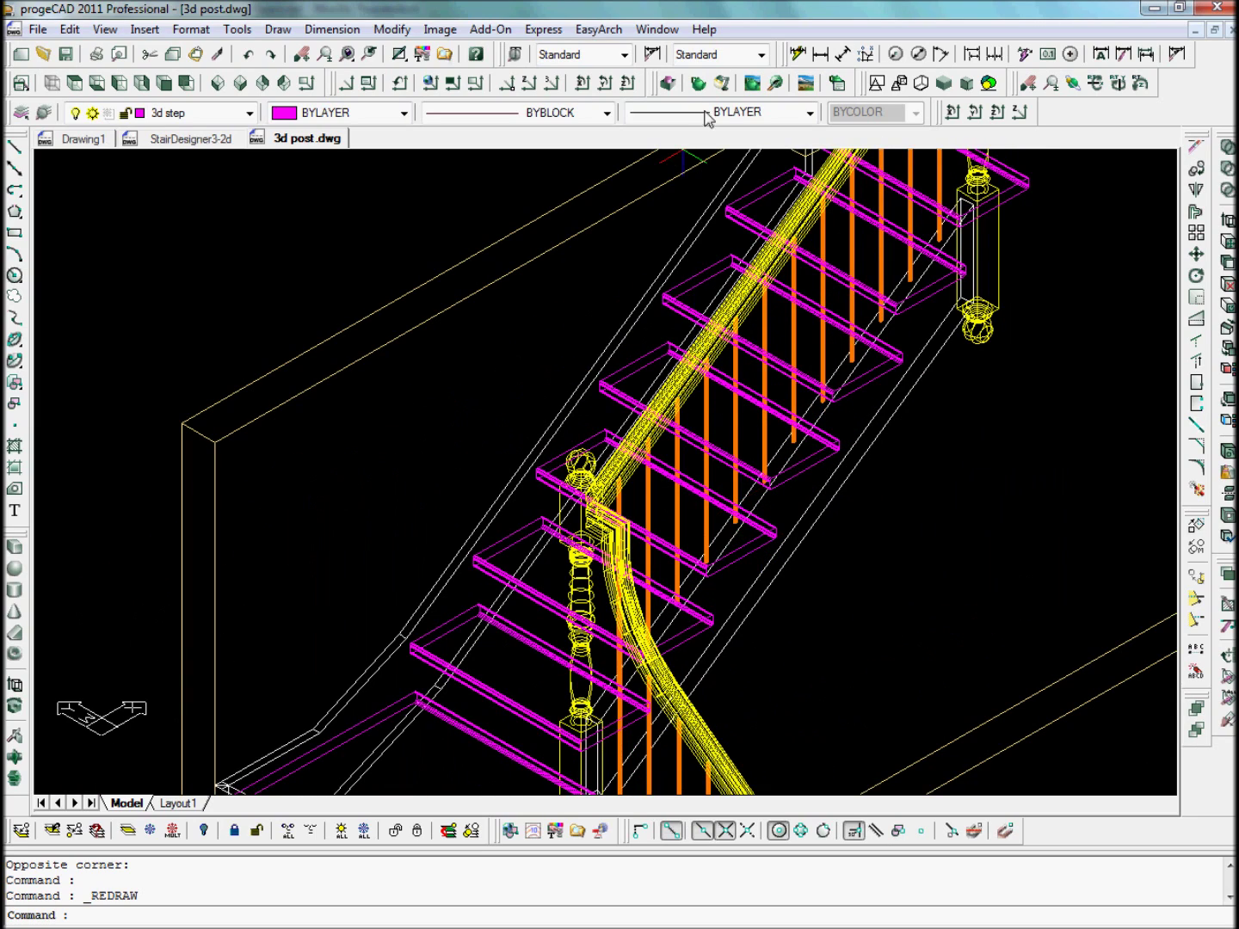
{"action": "left_click", "coordinate": [700, 85]}
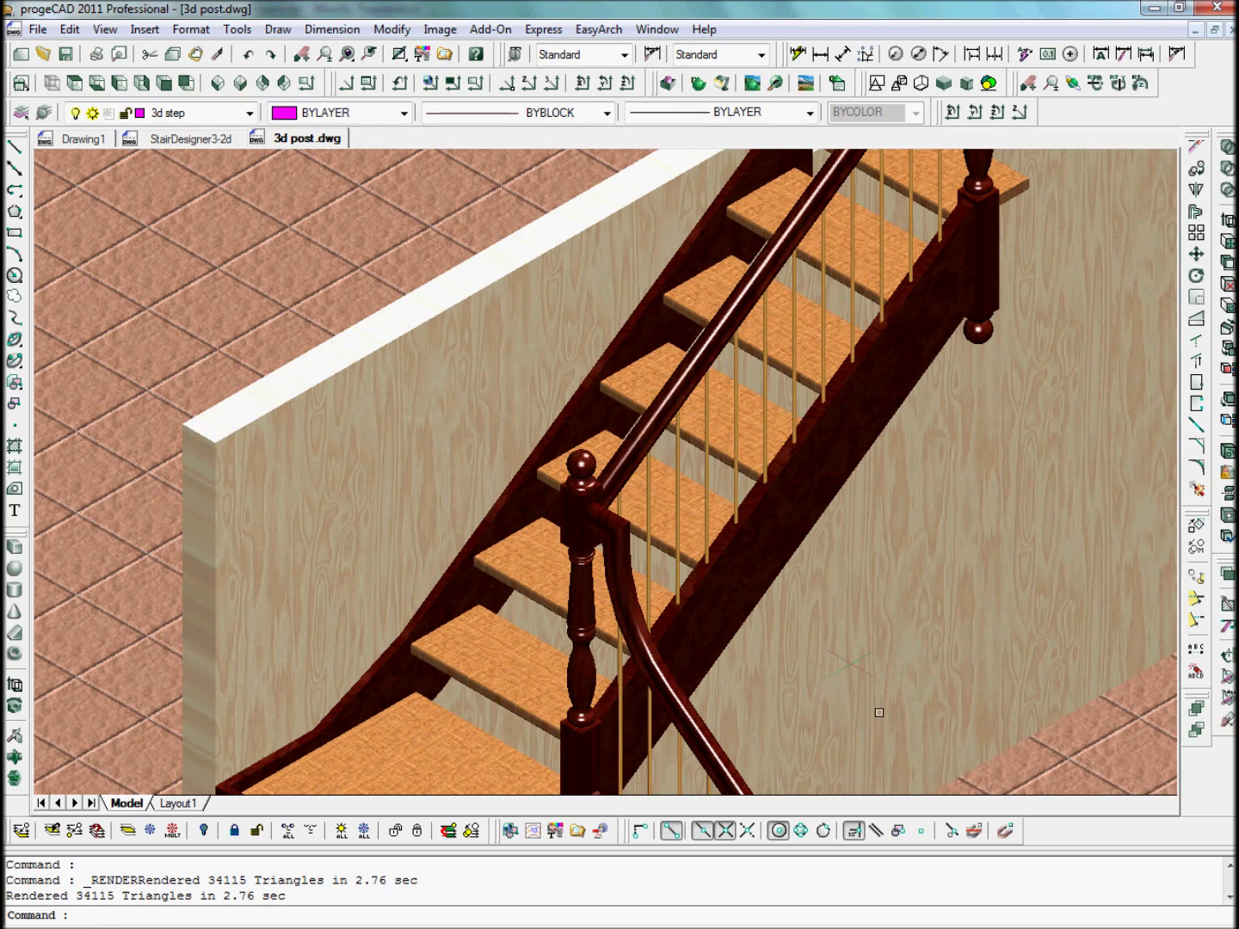
{"action": "scroll", "coordinate": [851, 659], "scroll_direction": "up", "scroll_amount": 3}
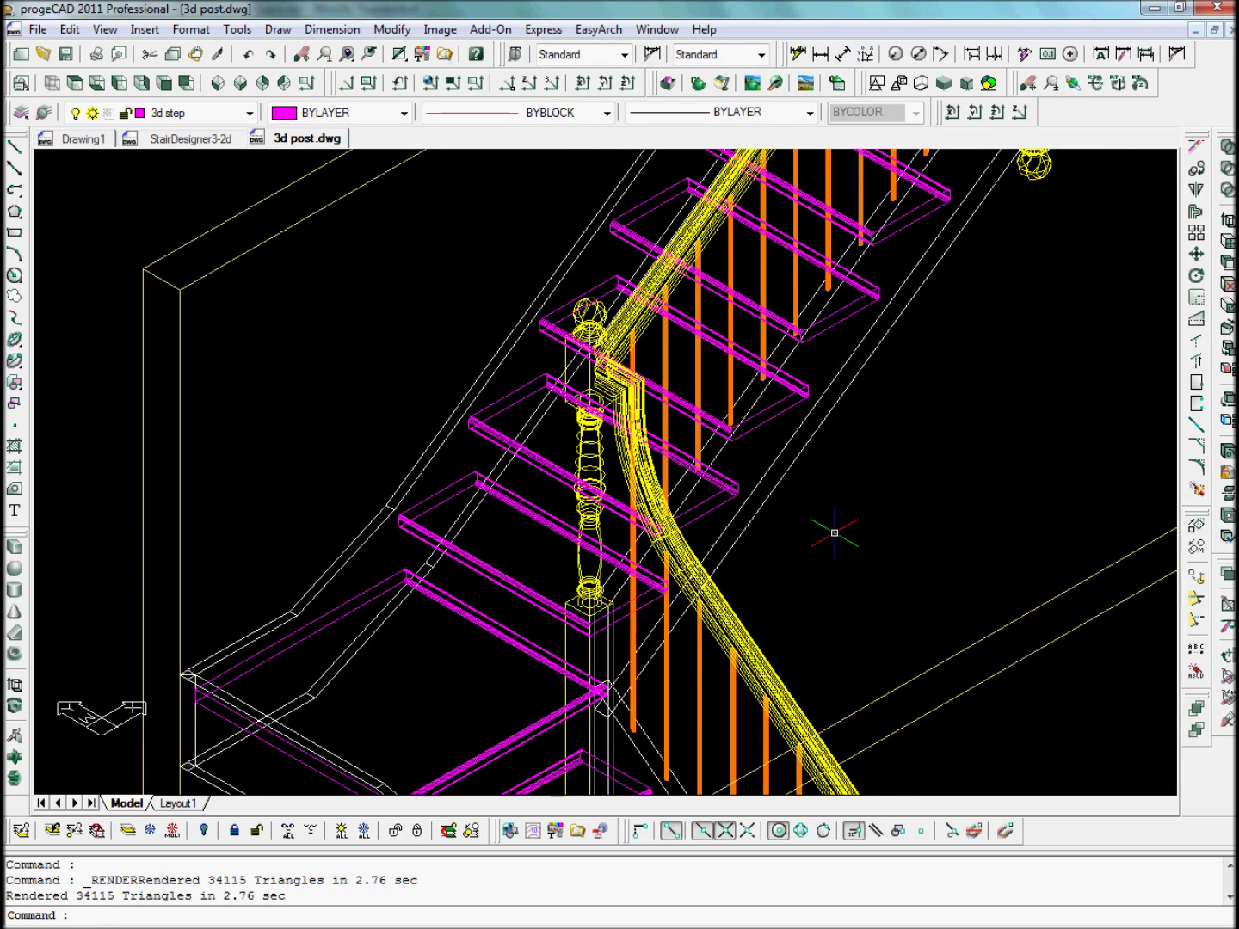
{"action": "left_click", "coordinate": [721, 82]}
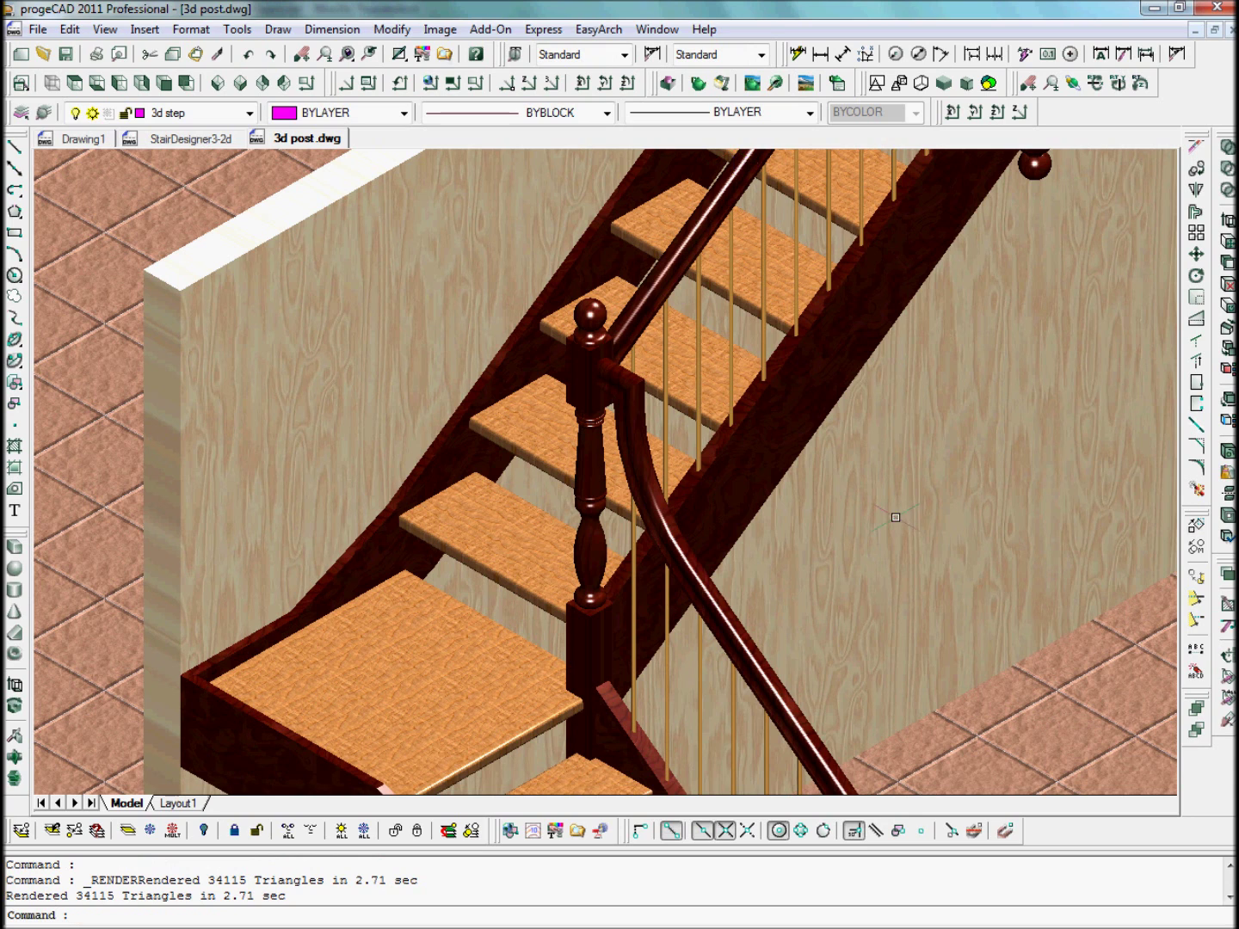
Show the staircase from viewpoint 1,-1,1 and turn it into a perspective view around the middle newel post
{"action": "left_click", "coordinate": [258, 83]}
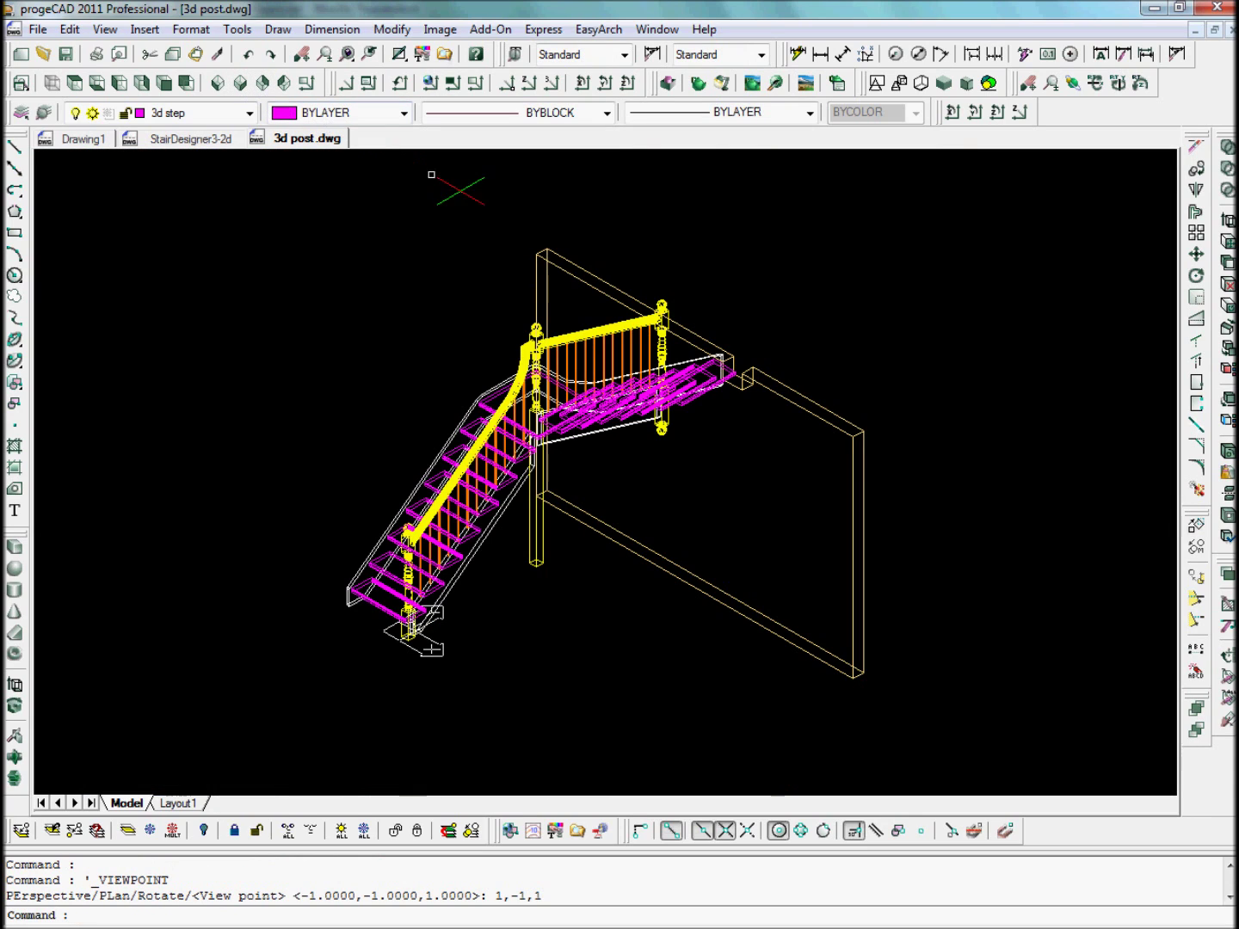
{"action": "scroll", "coordinate": [529, 365], "scroll_direction": "up", "scroll_amount": 4}
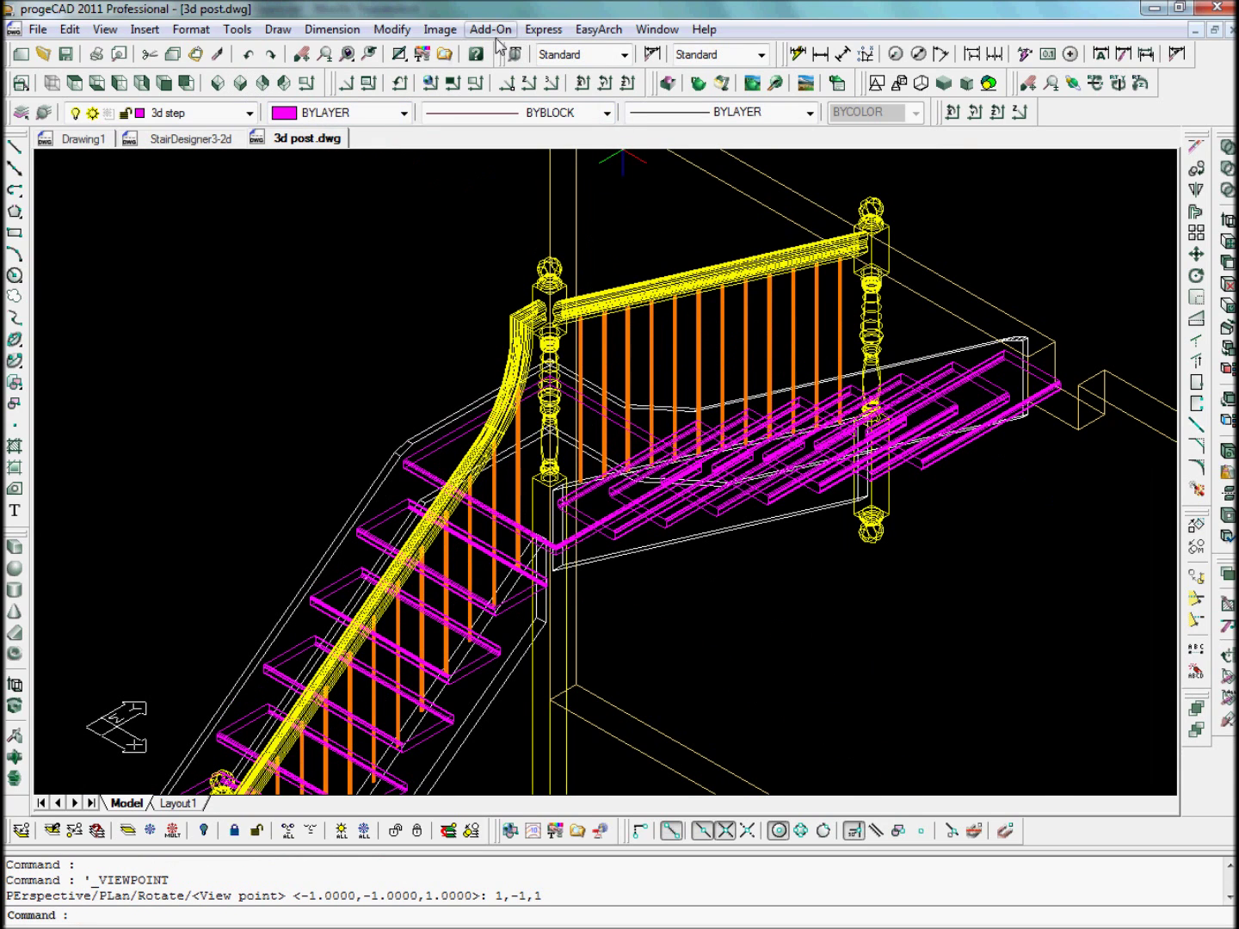
{"action": "left_click", "coordinate": [544, 30]}
{"action": "mouse_move", "coordinate": [568, 150]}
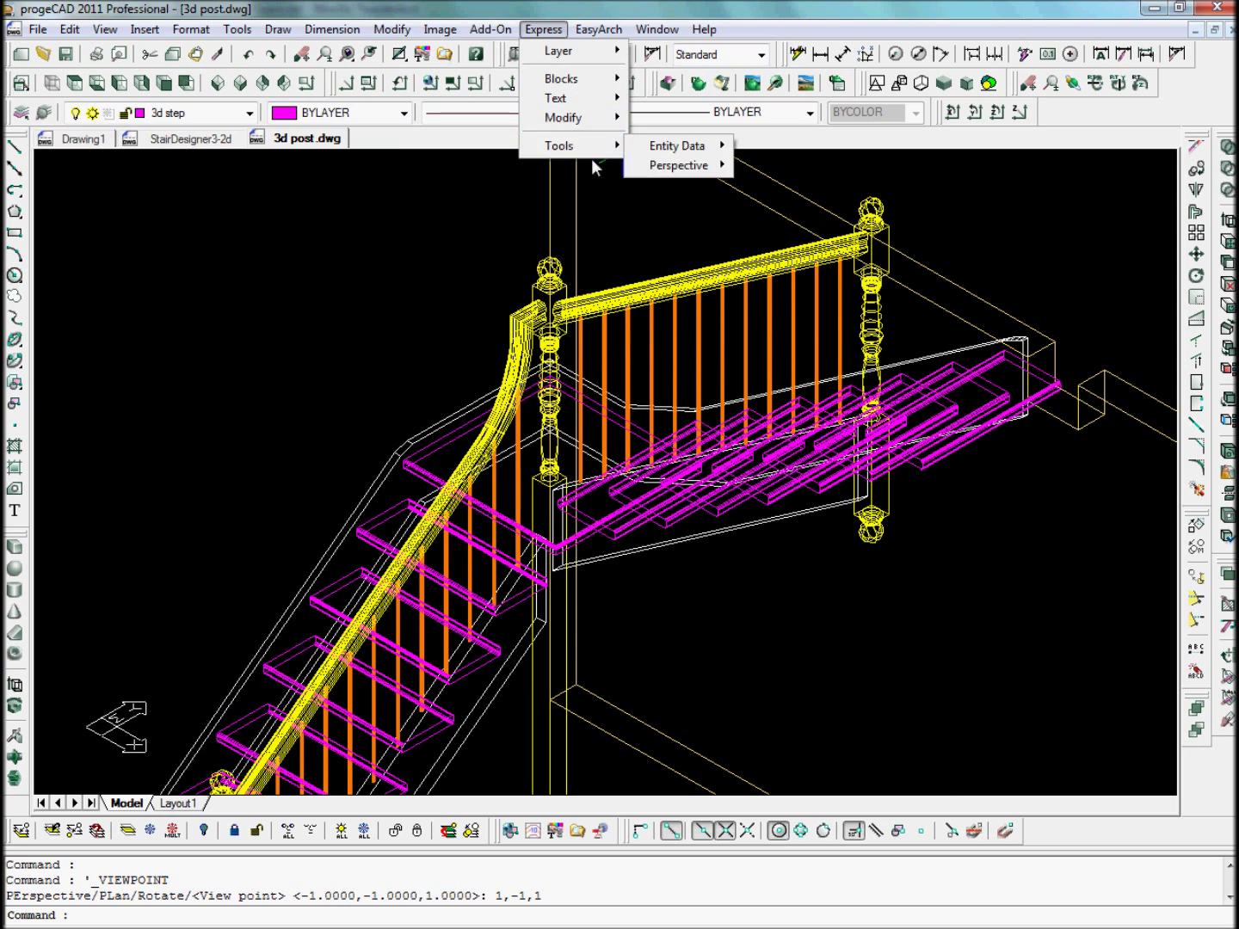
{"action": "mouse_move", "coordinate": [687, 165]}
{"action": "left_click", "coordinate": [796, 184]}
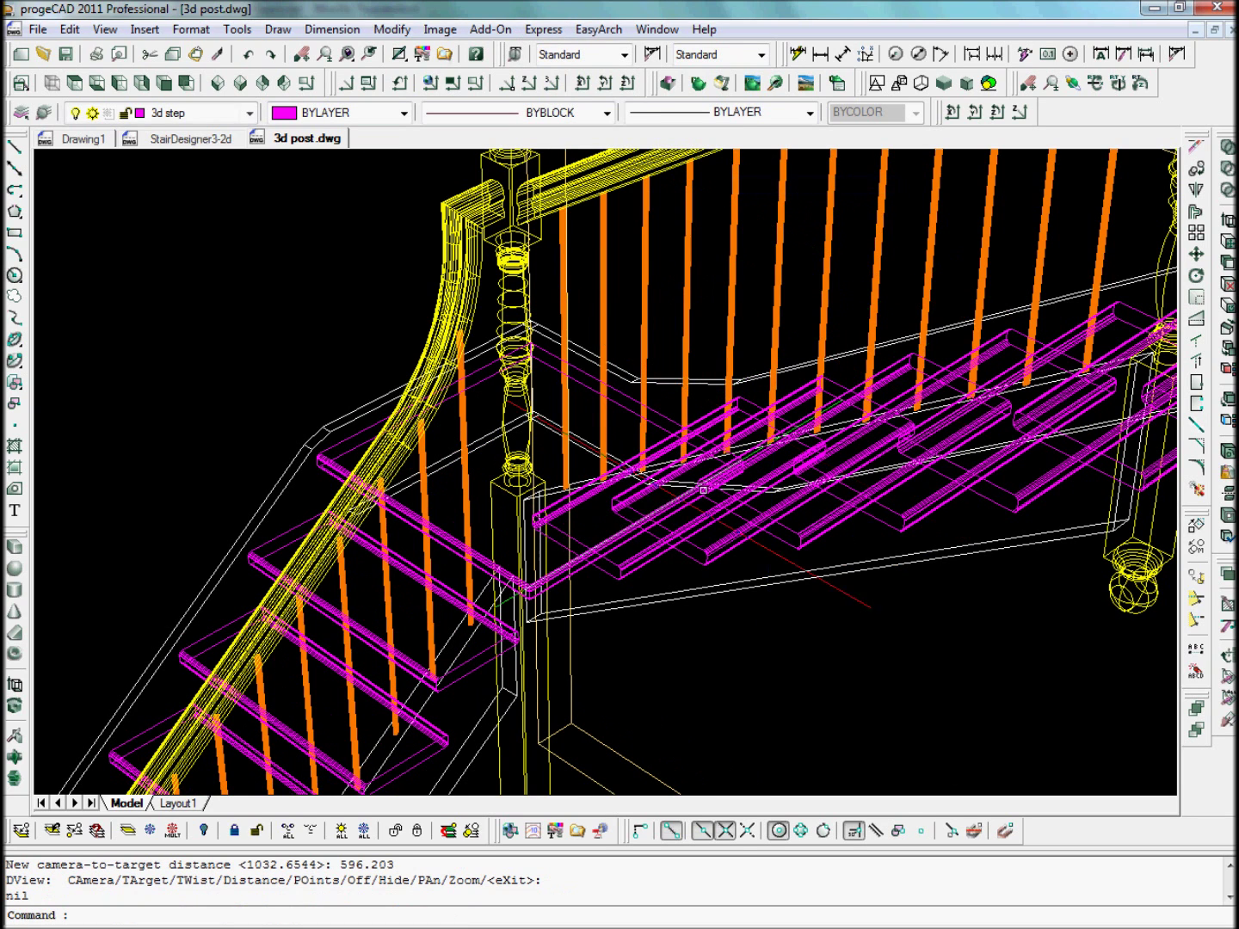
Run a full render of the perspective view, framed to include the middle and upper newel posts
{"action": "left_click", "coordinate": [1051, 84]}
{"action": "left_click_drag", "start_coordinate": [667, 235], "coordinate": [635, 295]}
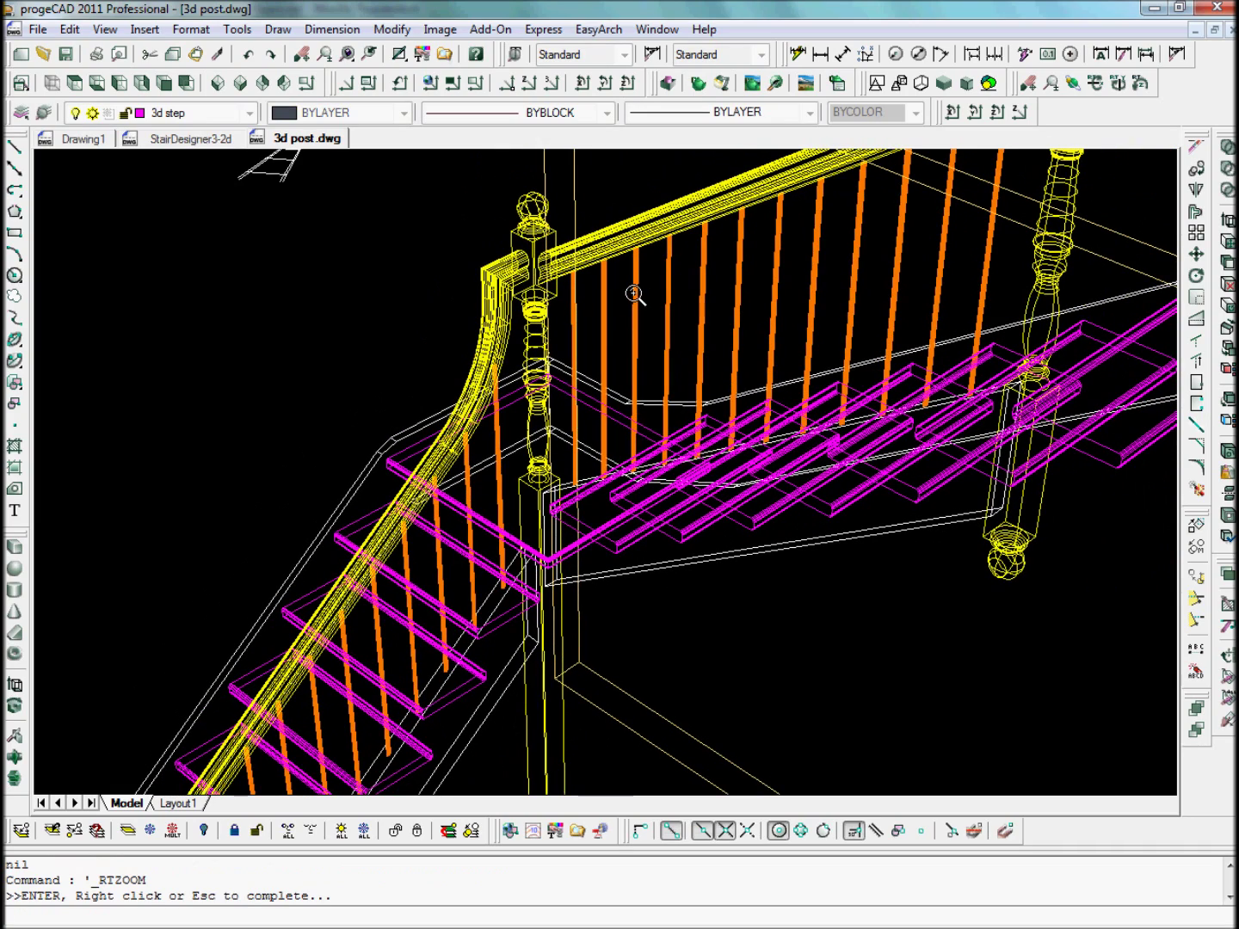
{"action": "left_click", "coordinate": [752, 83]}
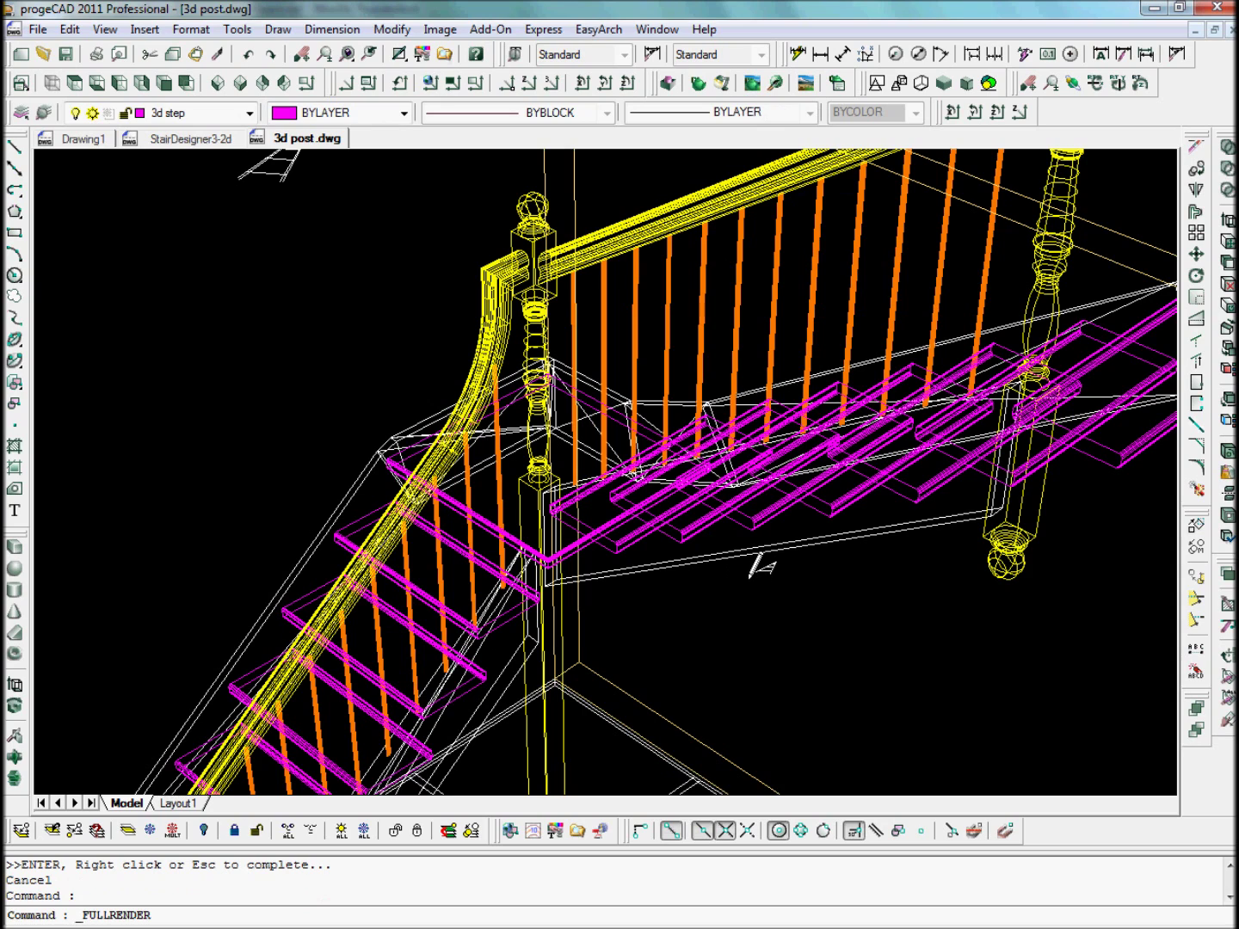